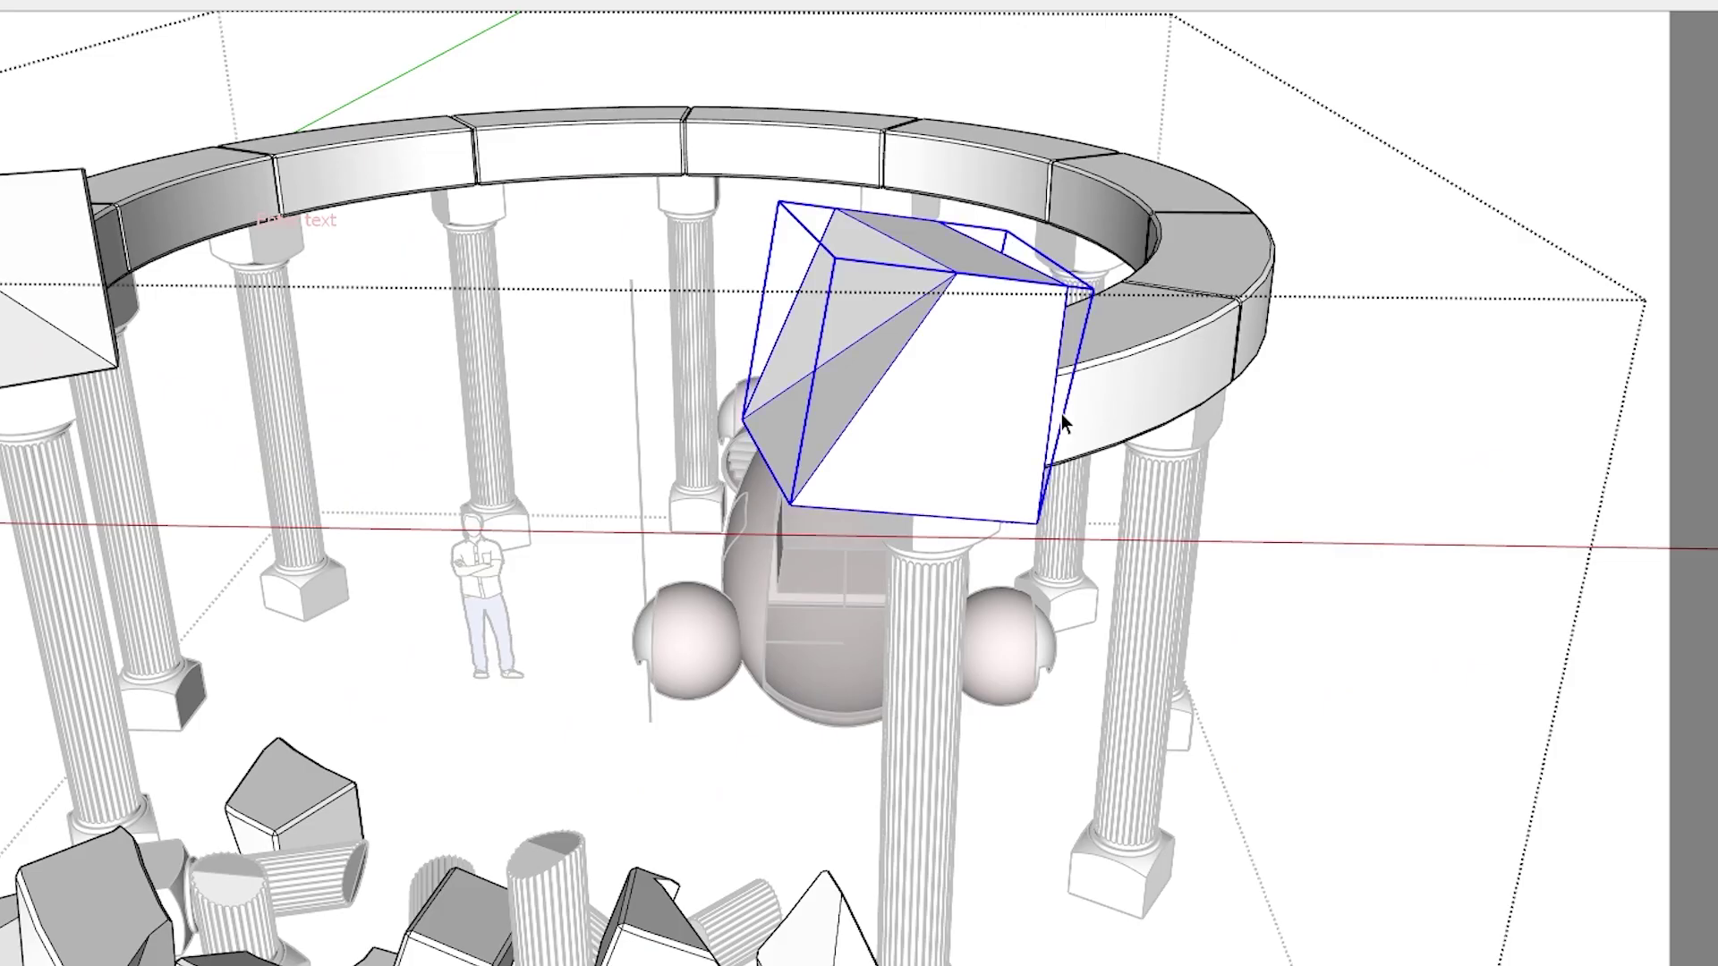
middle_drag(1061, 413, 843, 559)
click(843, 558)
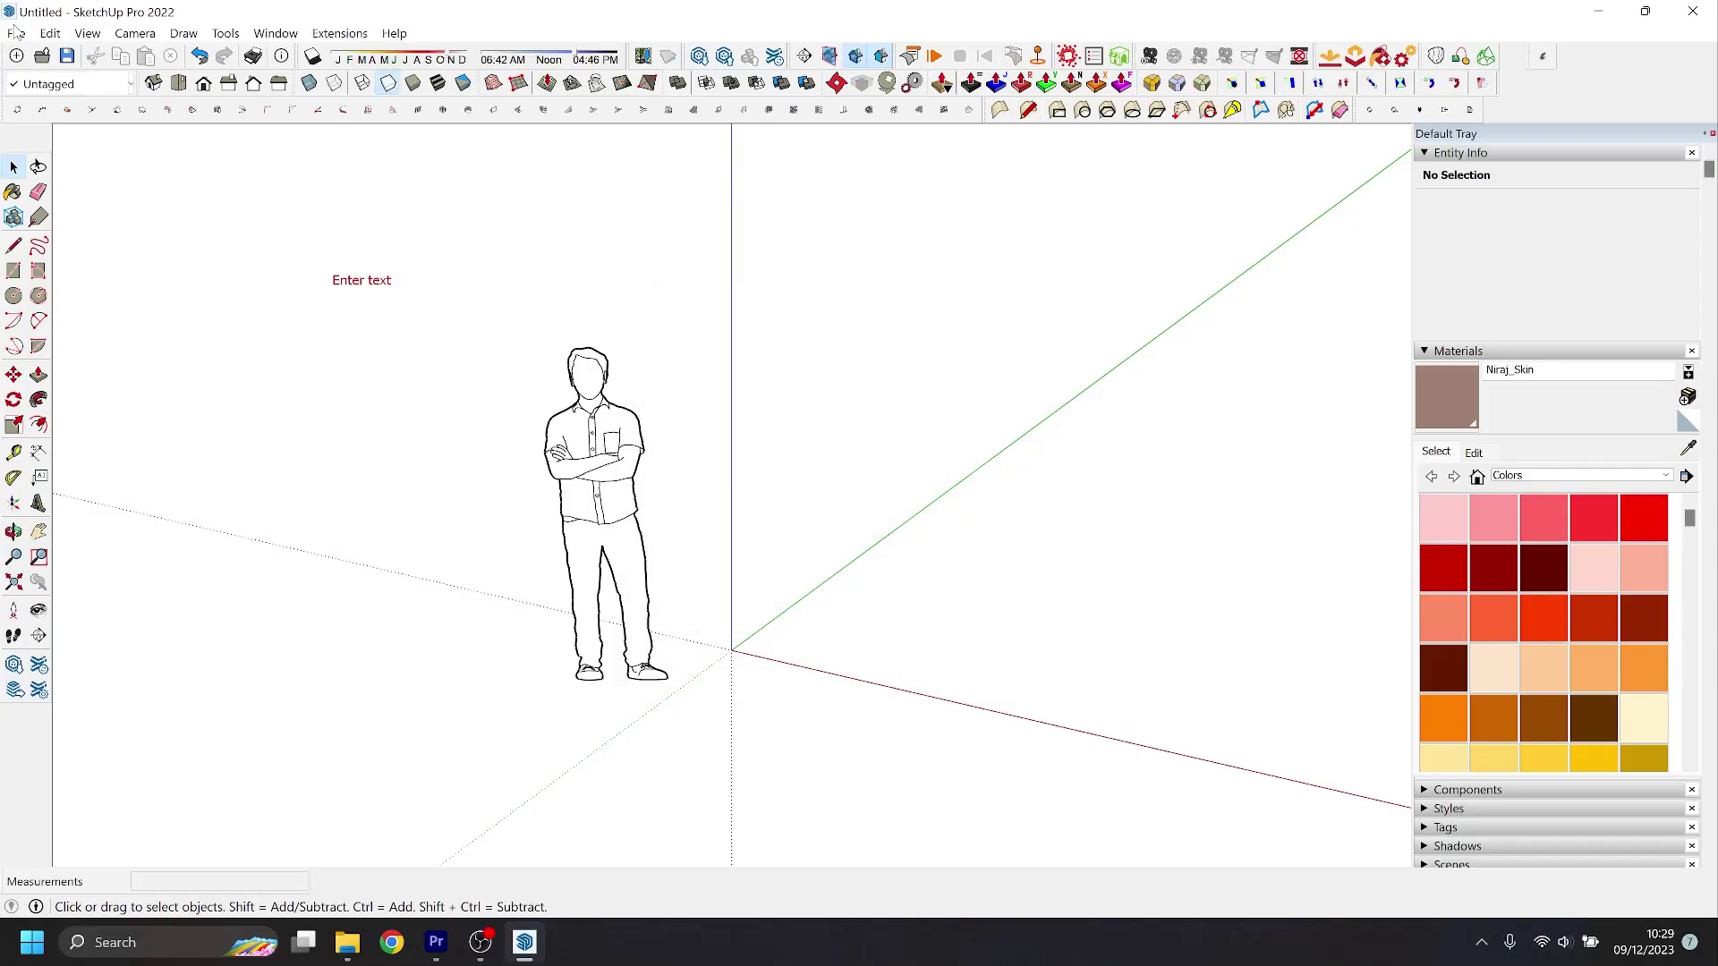
- Open the list of available toolbars
click(89, 33)
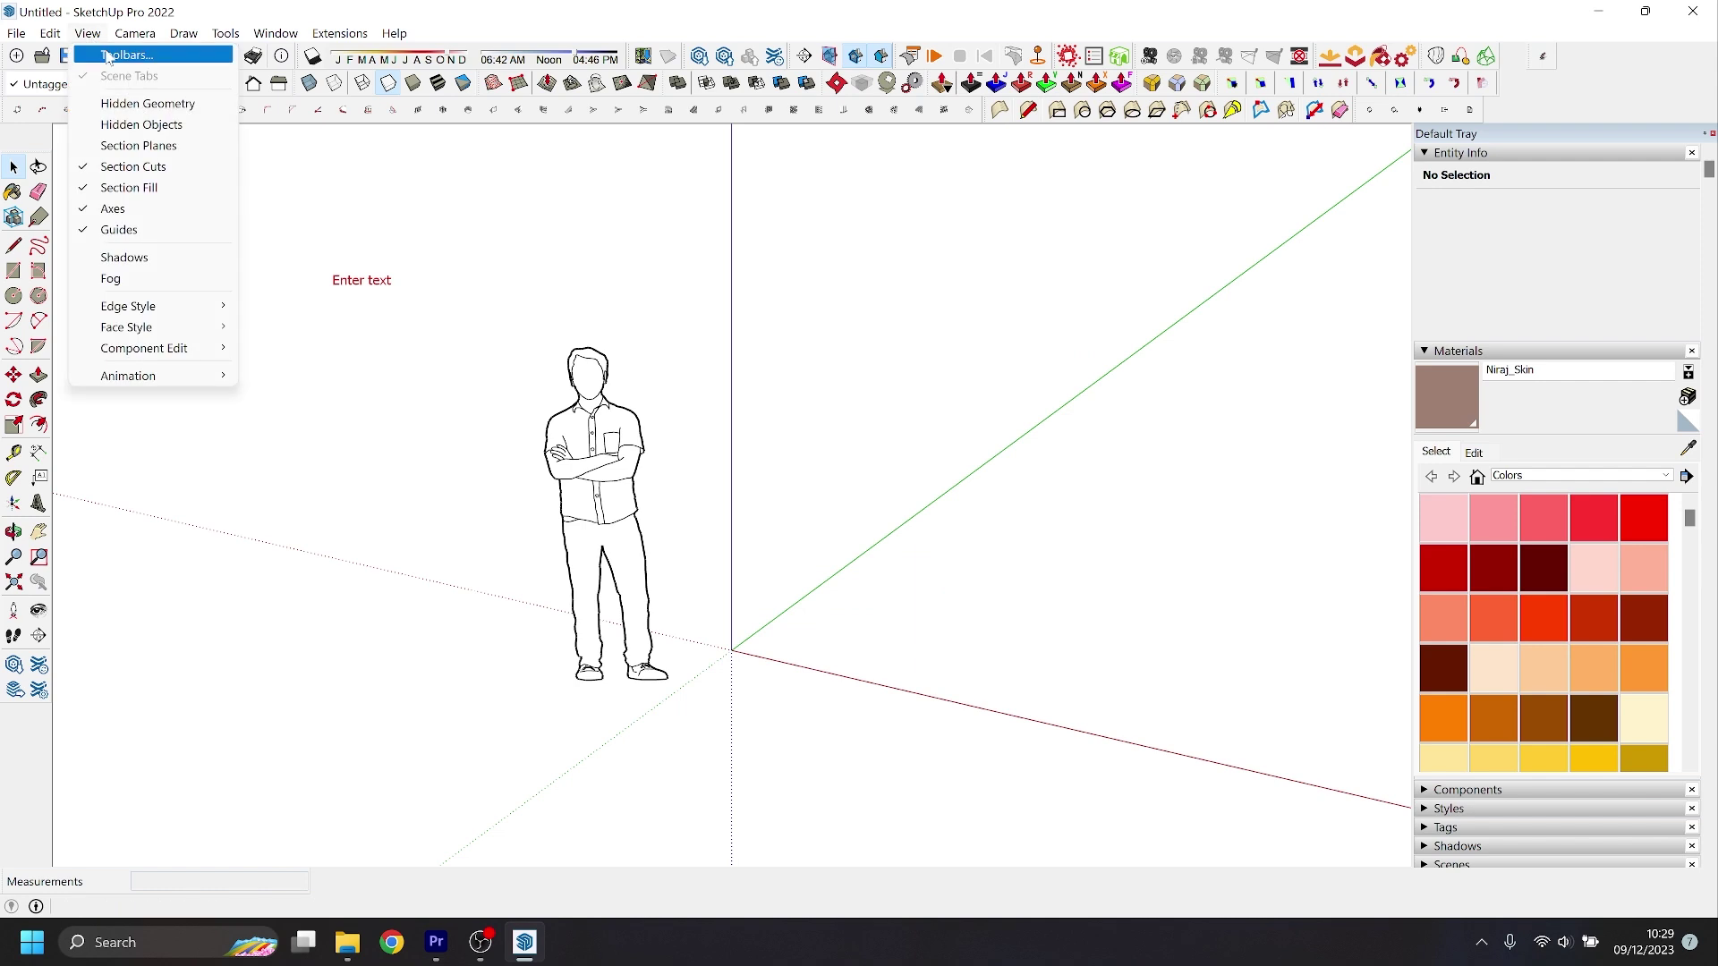
click(107, 57)
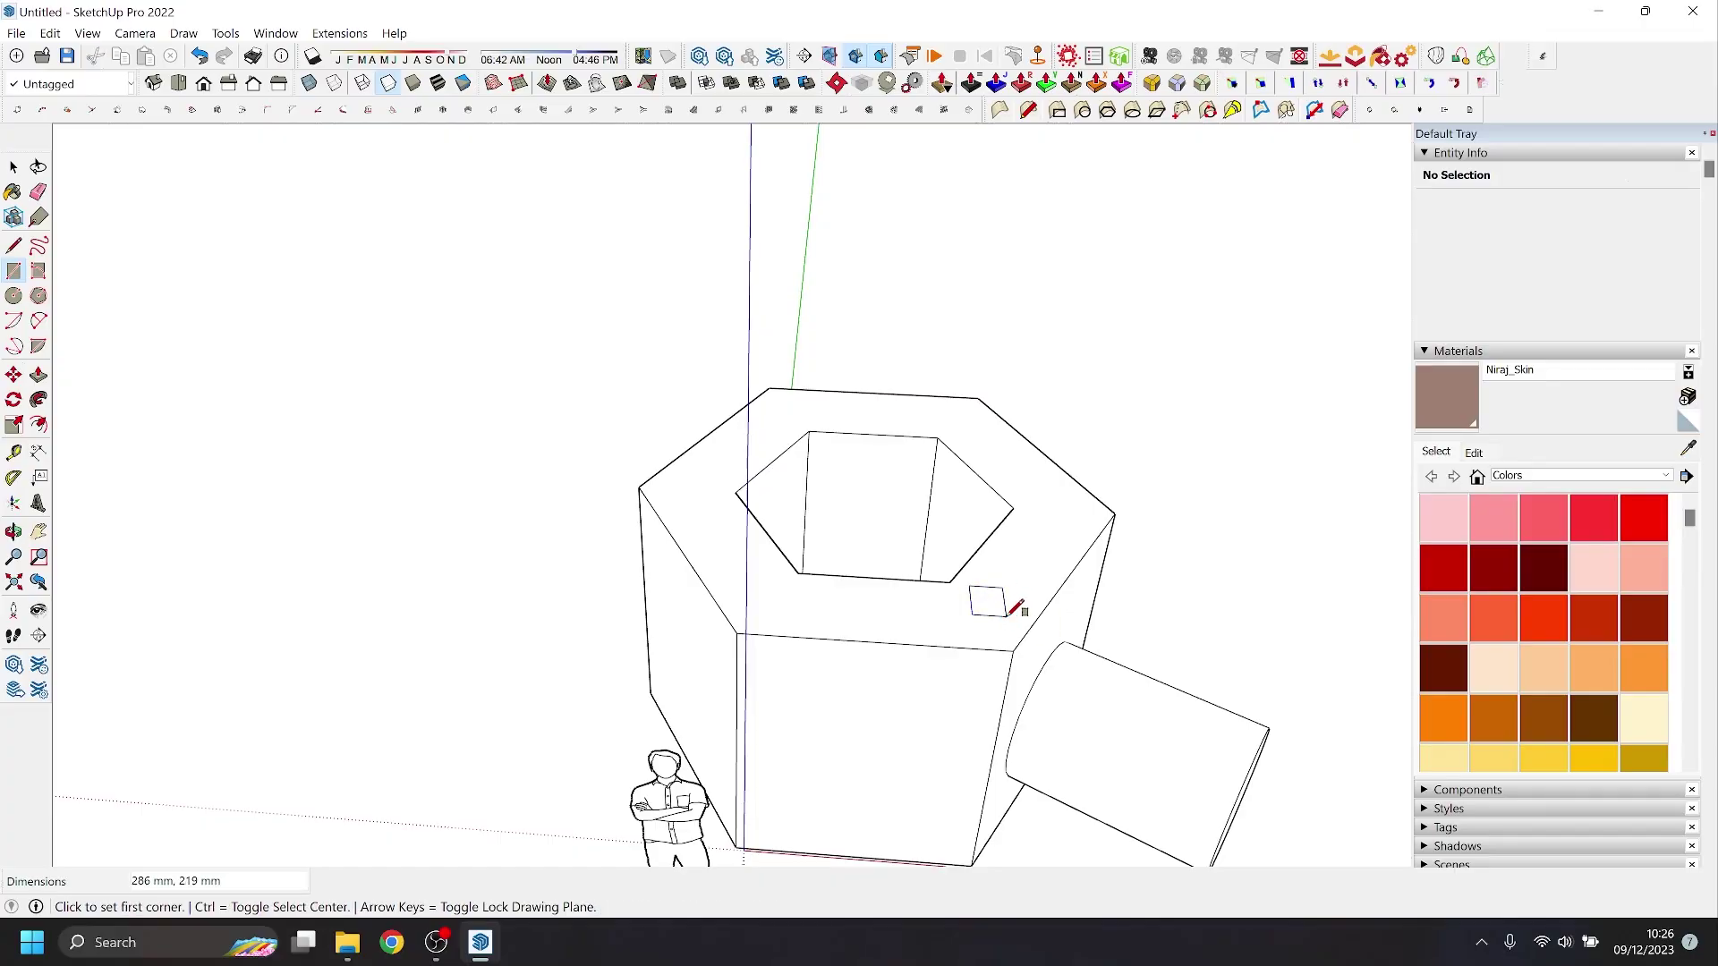
mouse_move(970, 582)
middle_down()
mouse_move(660, 594)
mouse_move(441, 433)
mouse_move(729, 521)
middle_up()
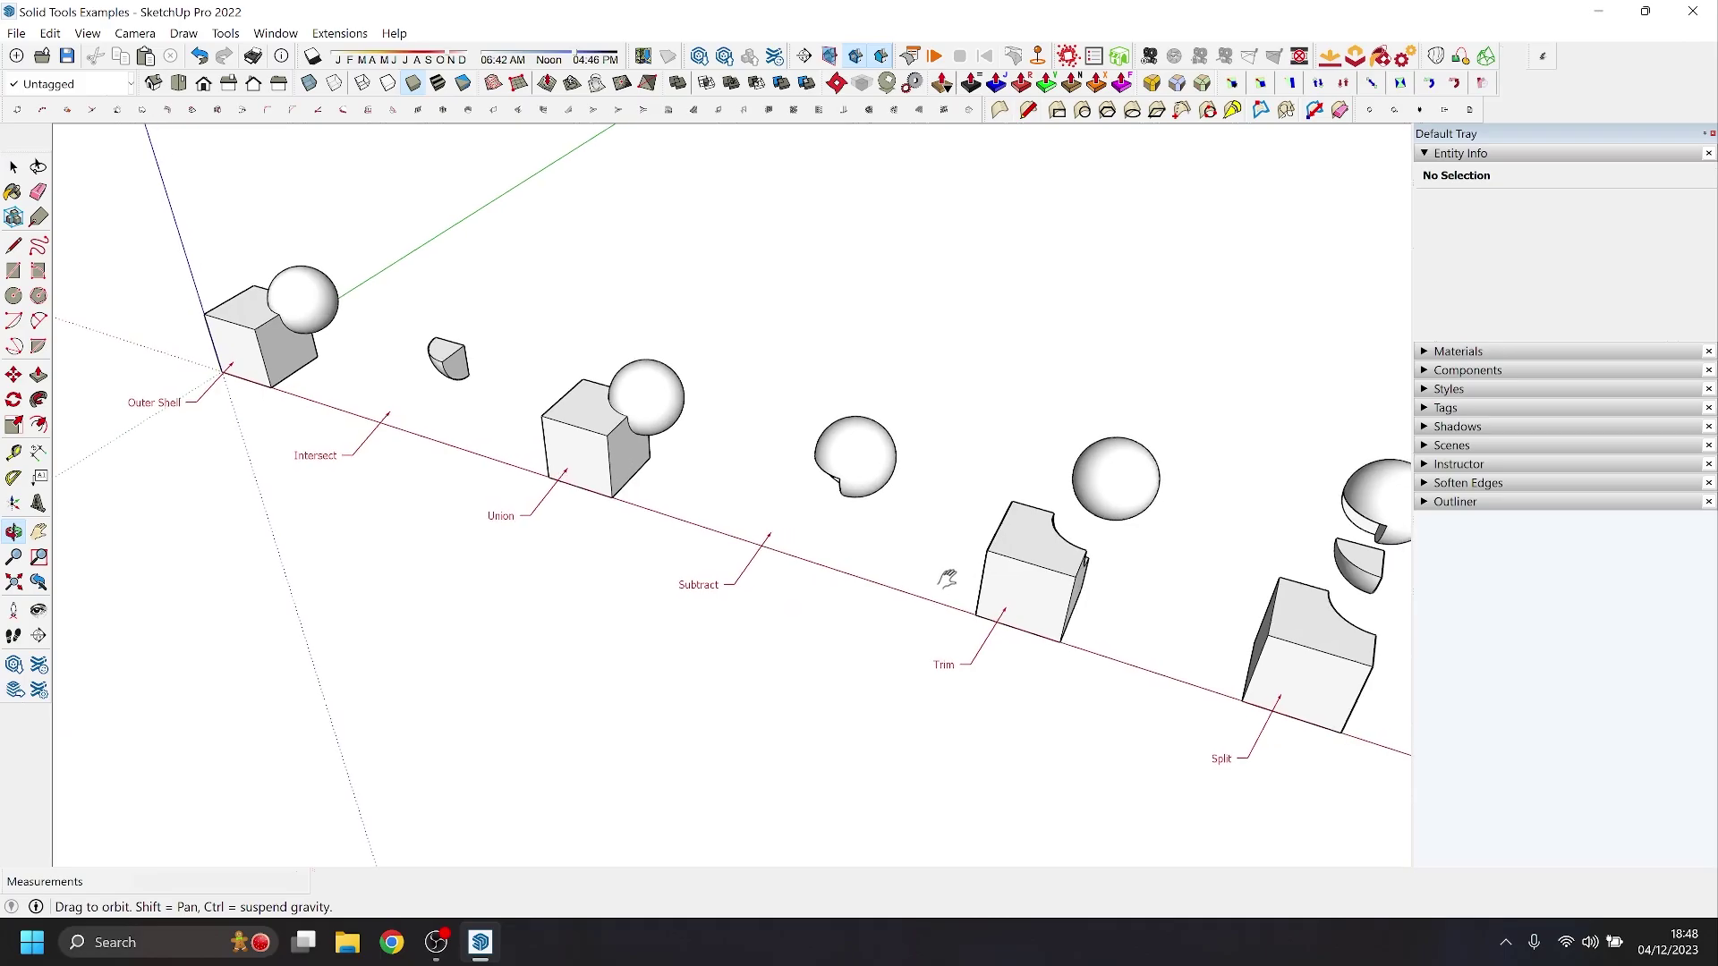
middle_drag(943, 575, 816, 540)
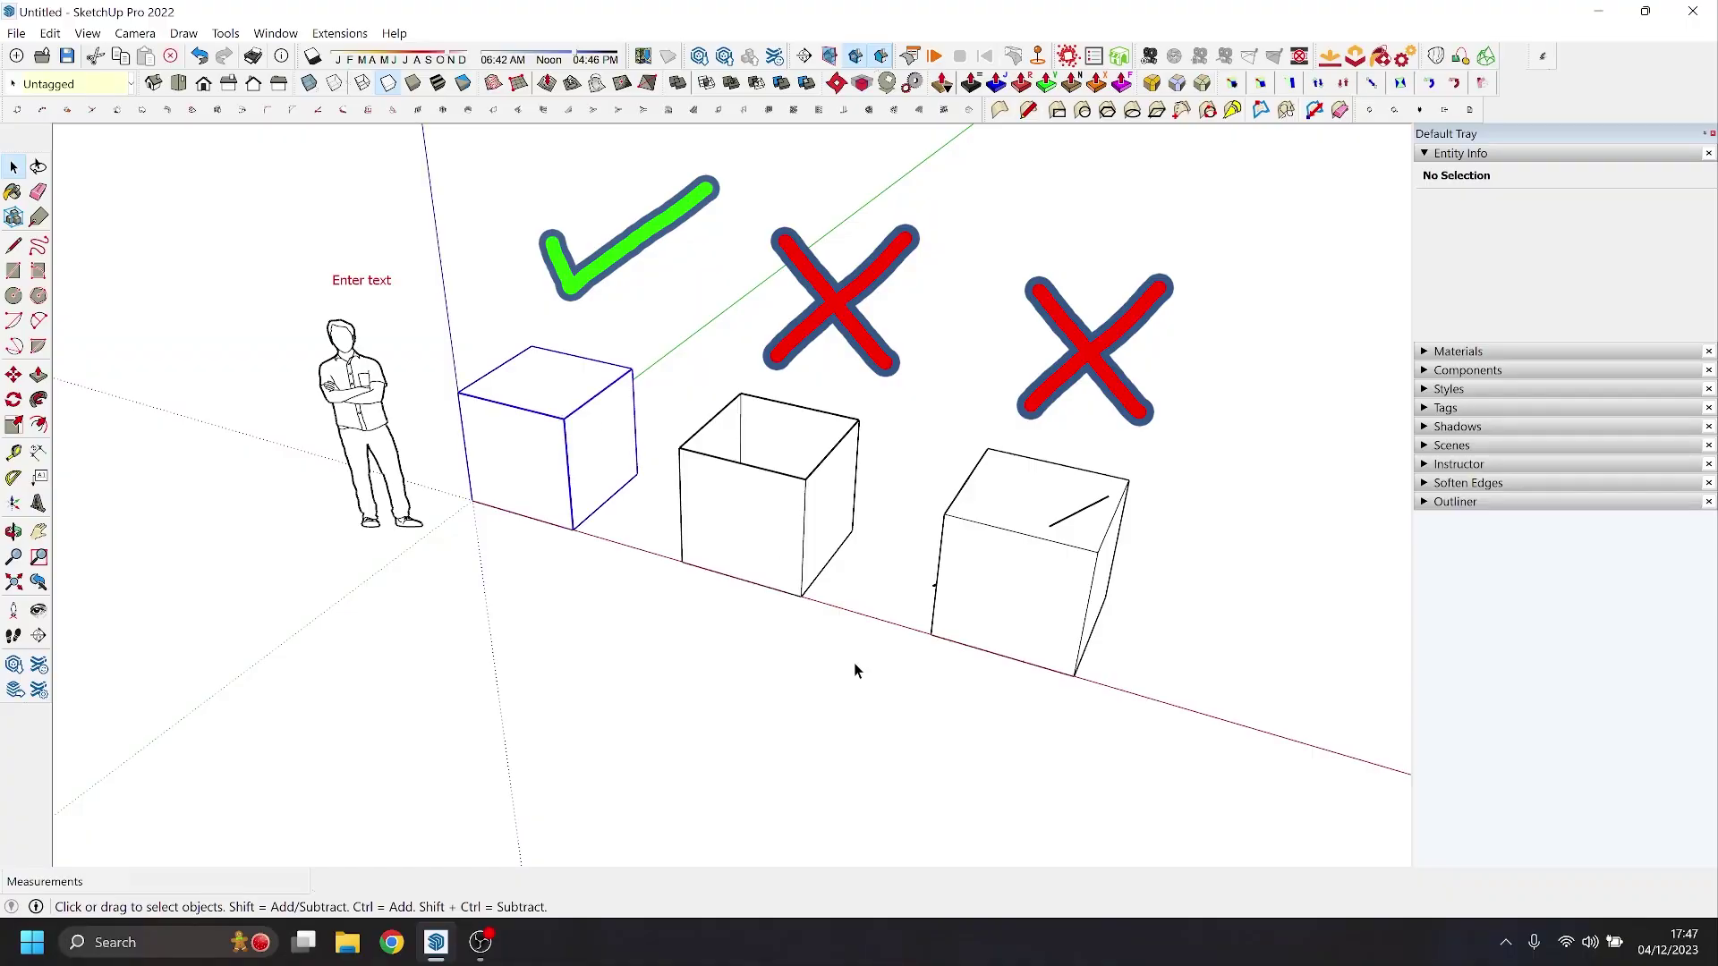
- Select the closed, open-topped and stray-line cubes in turn and check in Entity Info whether each is a solid group
click(754, 506)
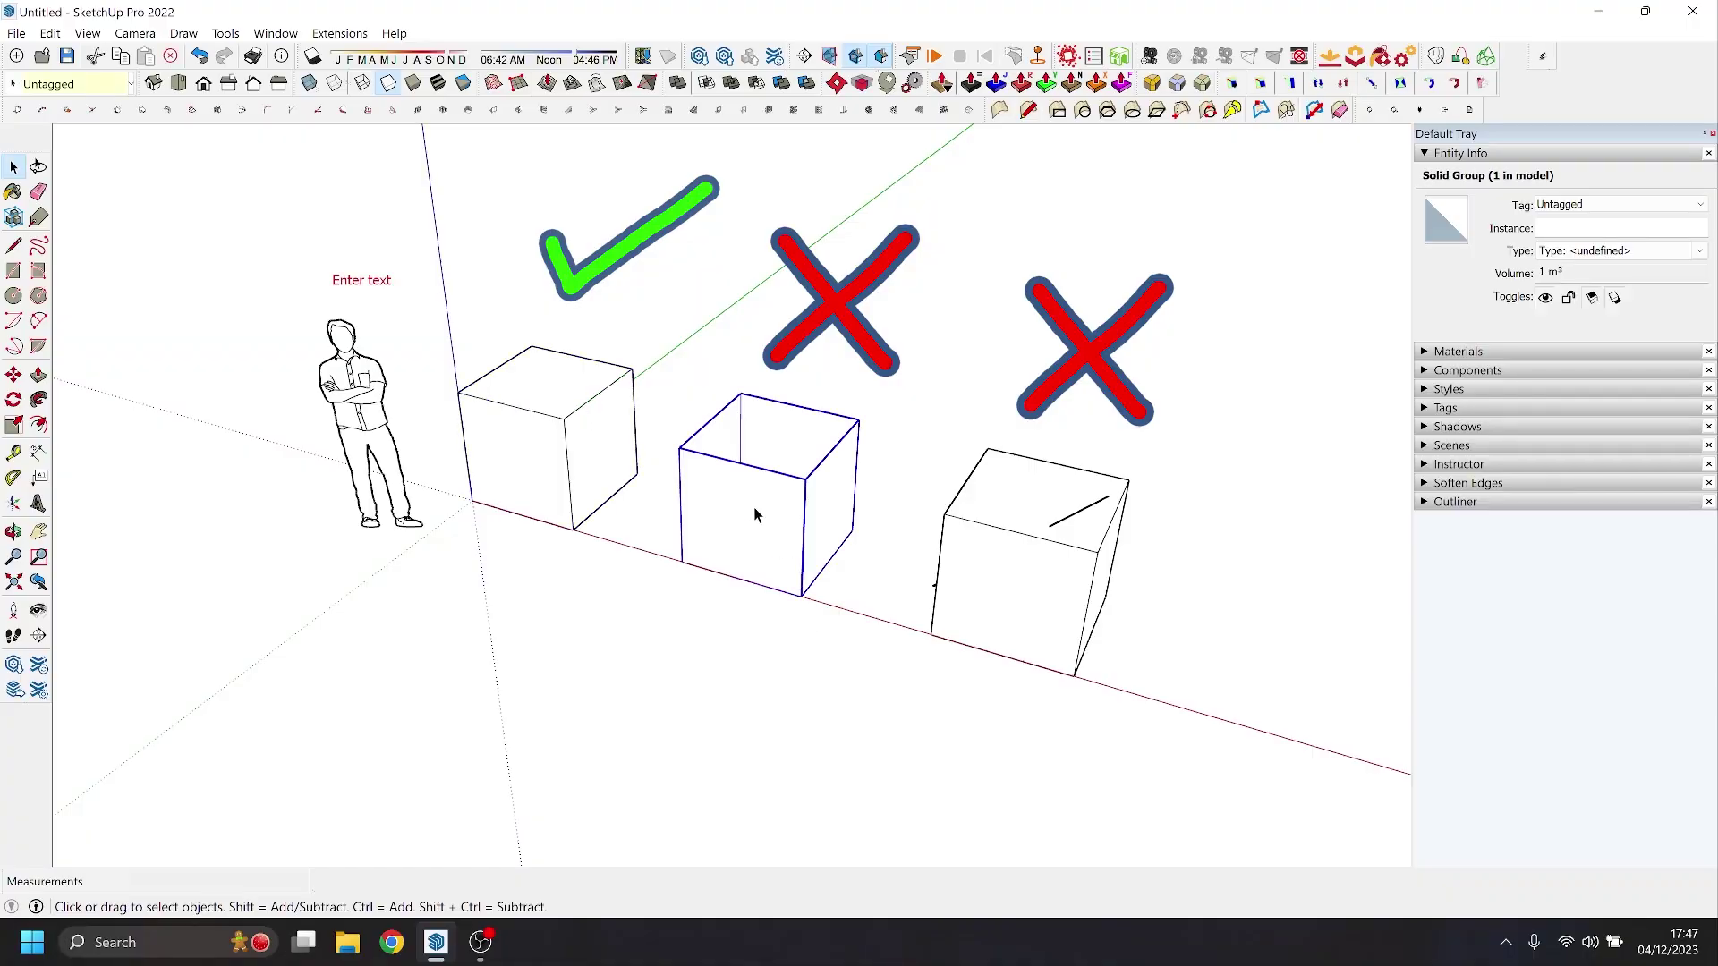
click(951, 621)
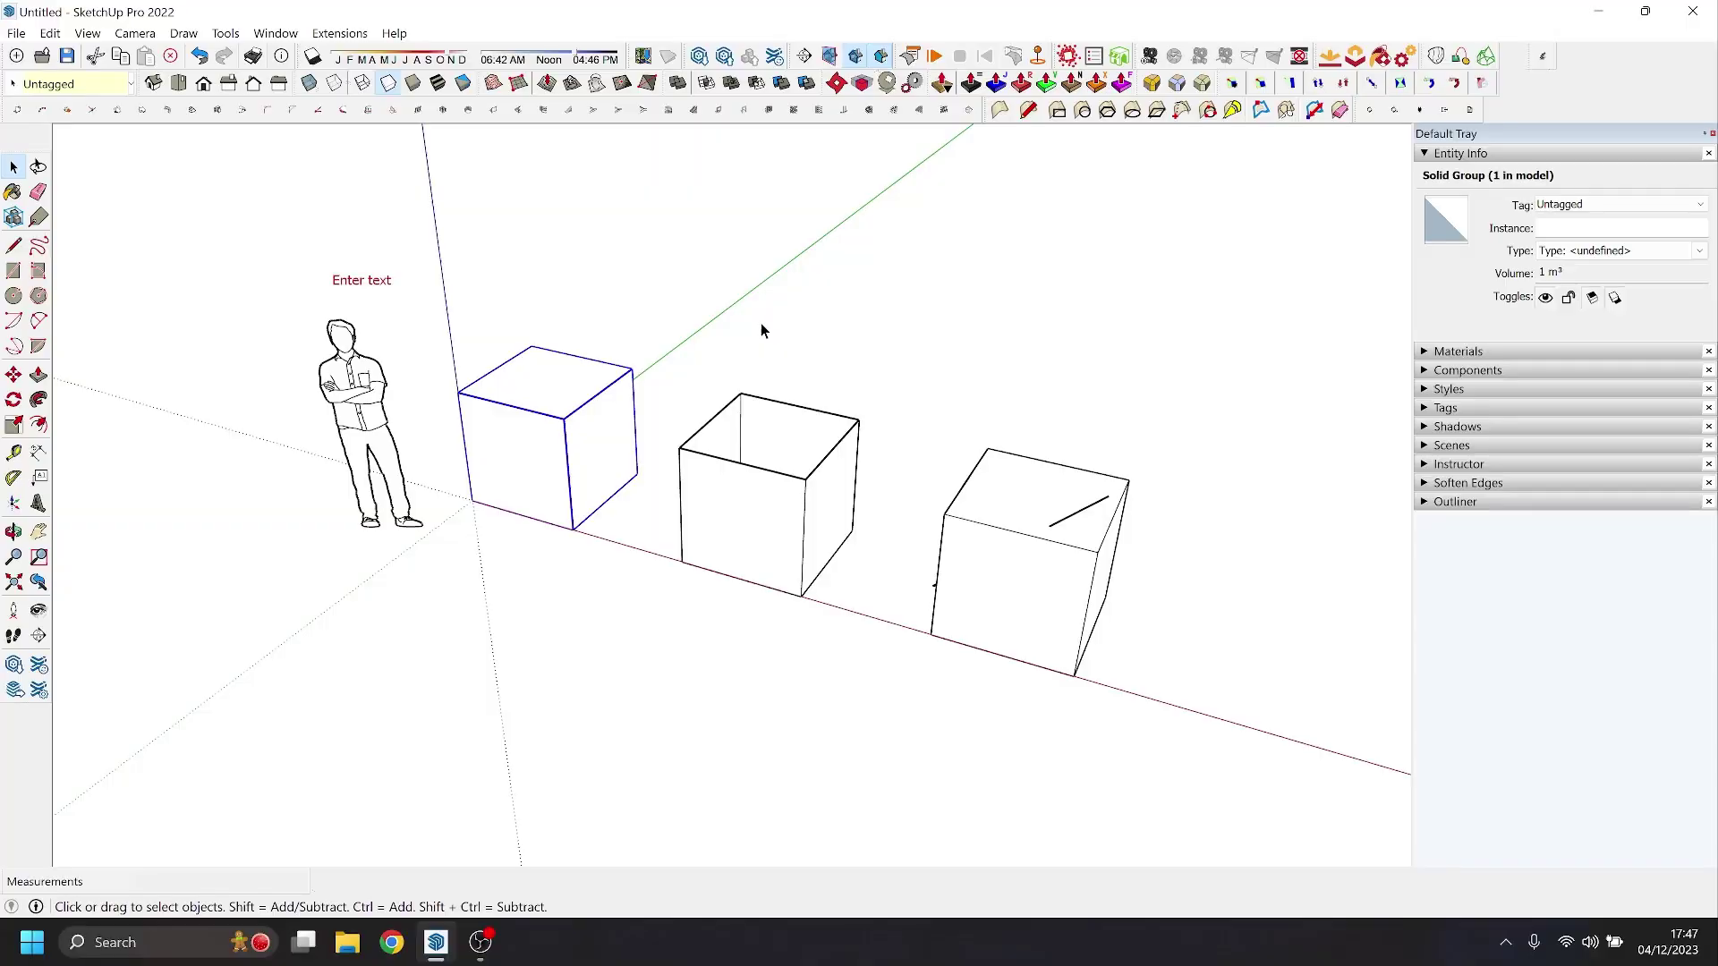
click(761, 327)
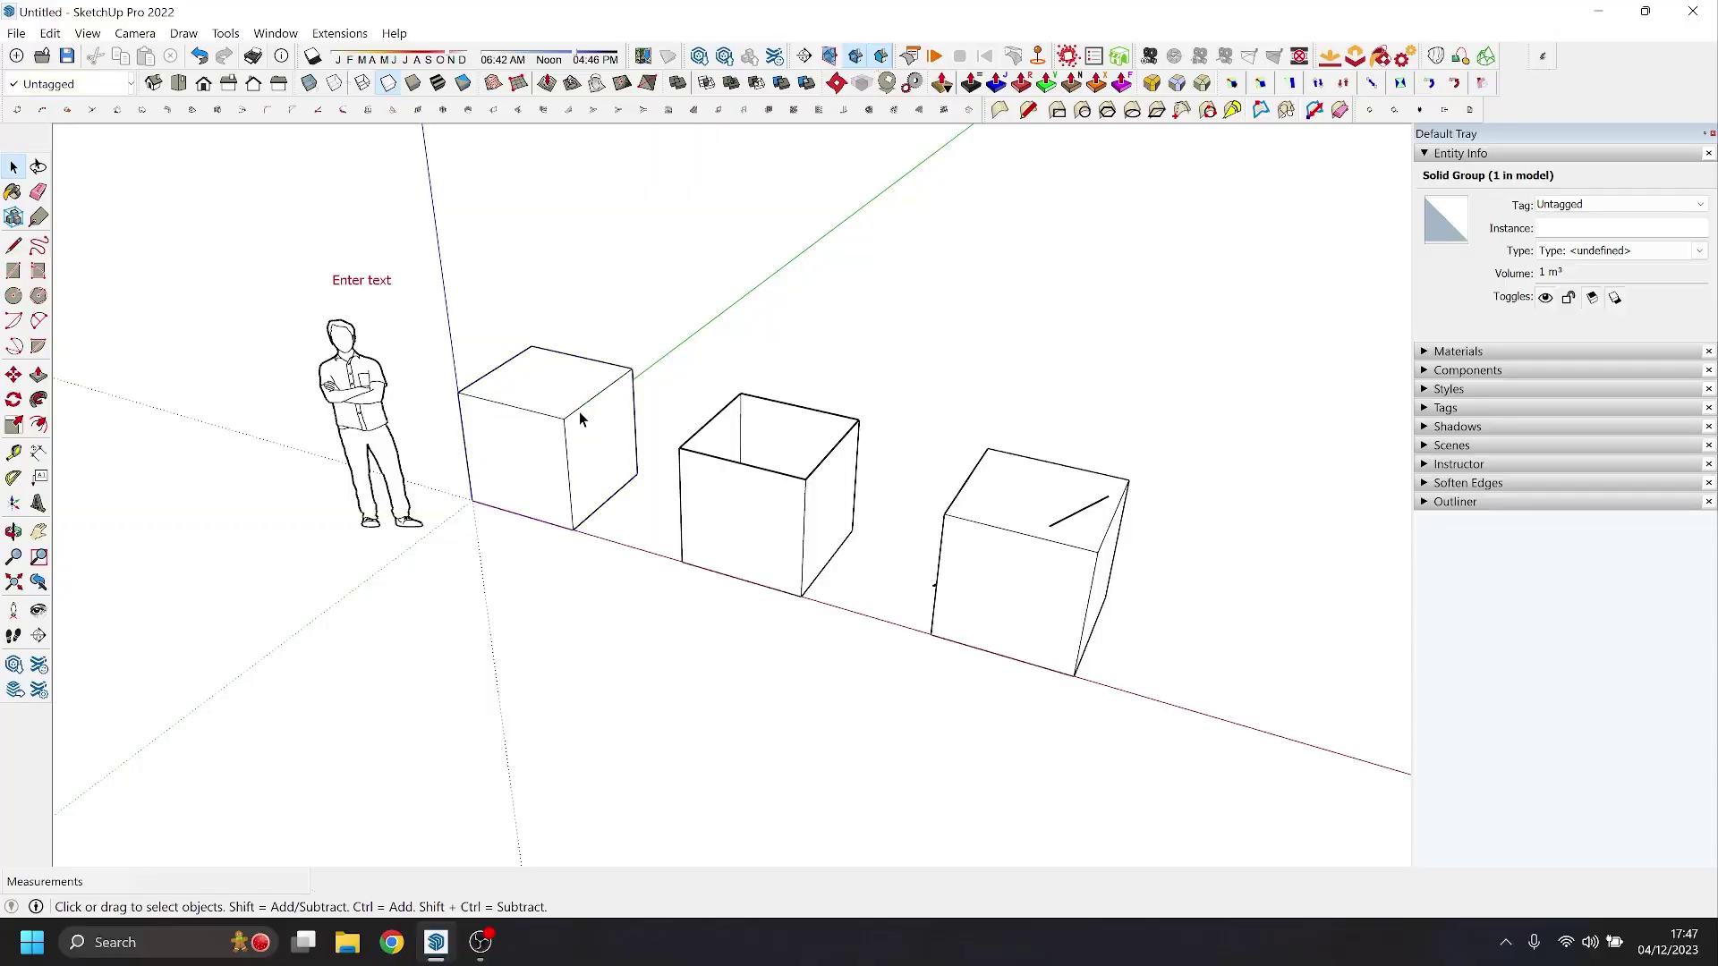
click(590, 415)
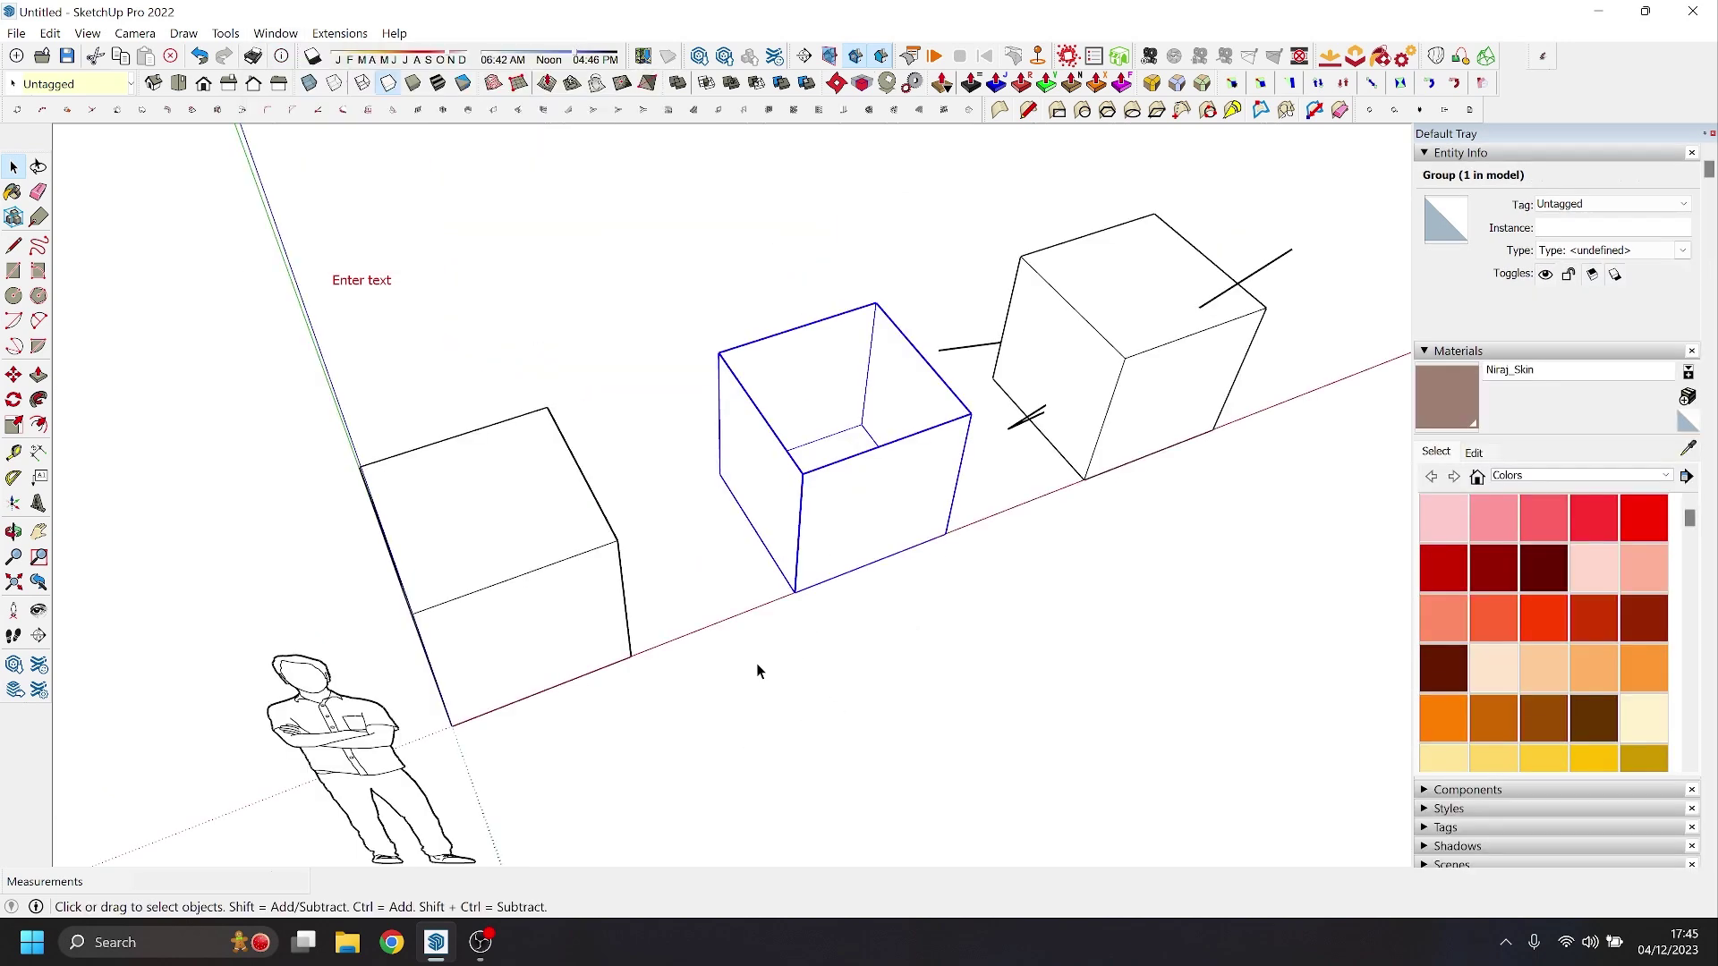
middle_drag(756, 671, 817, 660)
scroll(812, 617, up, 5)
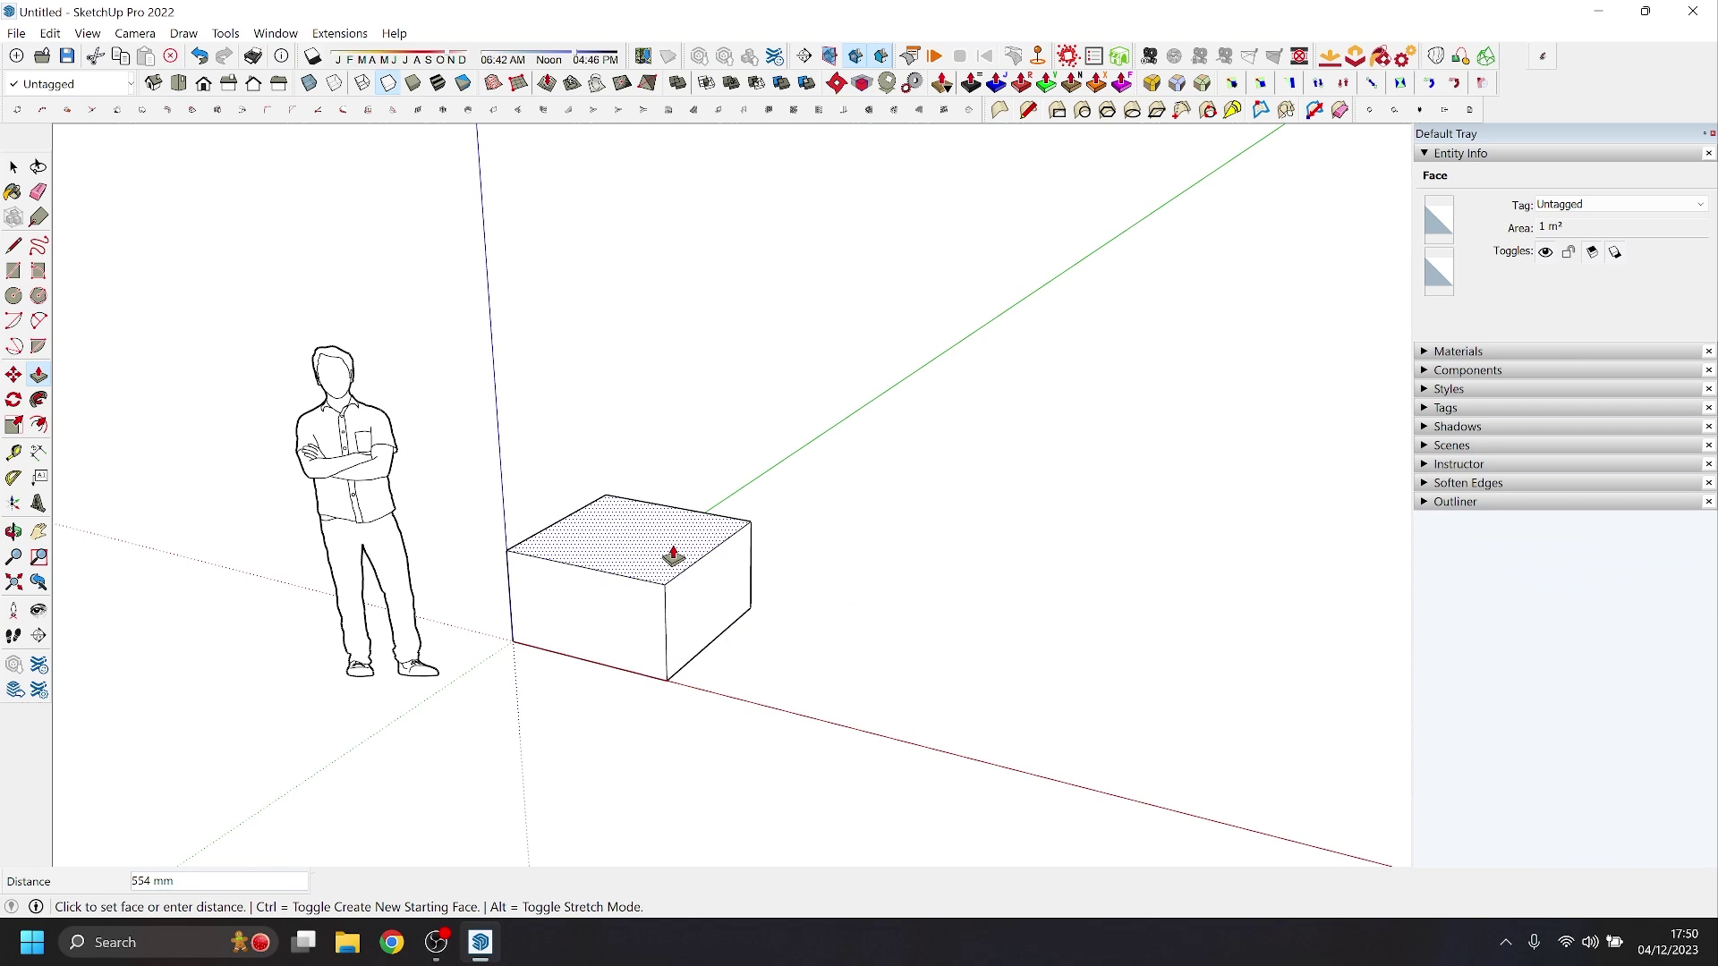
- Select the whole cube with all its faces and edges and make it a group
key(space)
triple_click(607, 541)
right_click(604, 546)
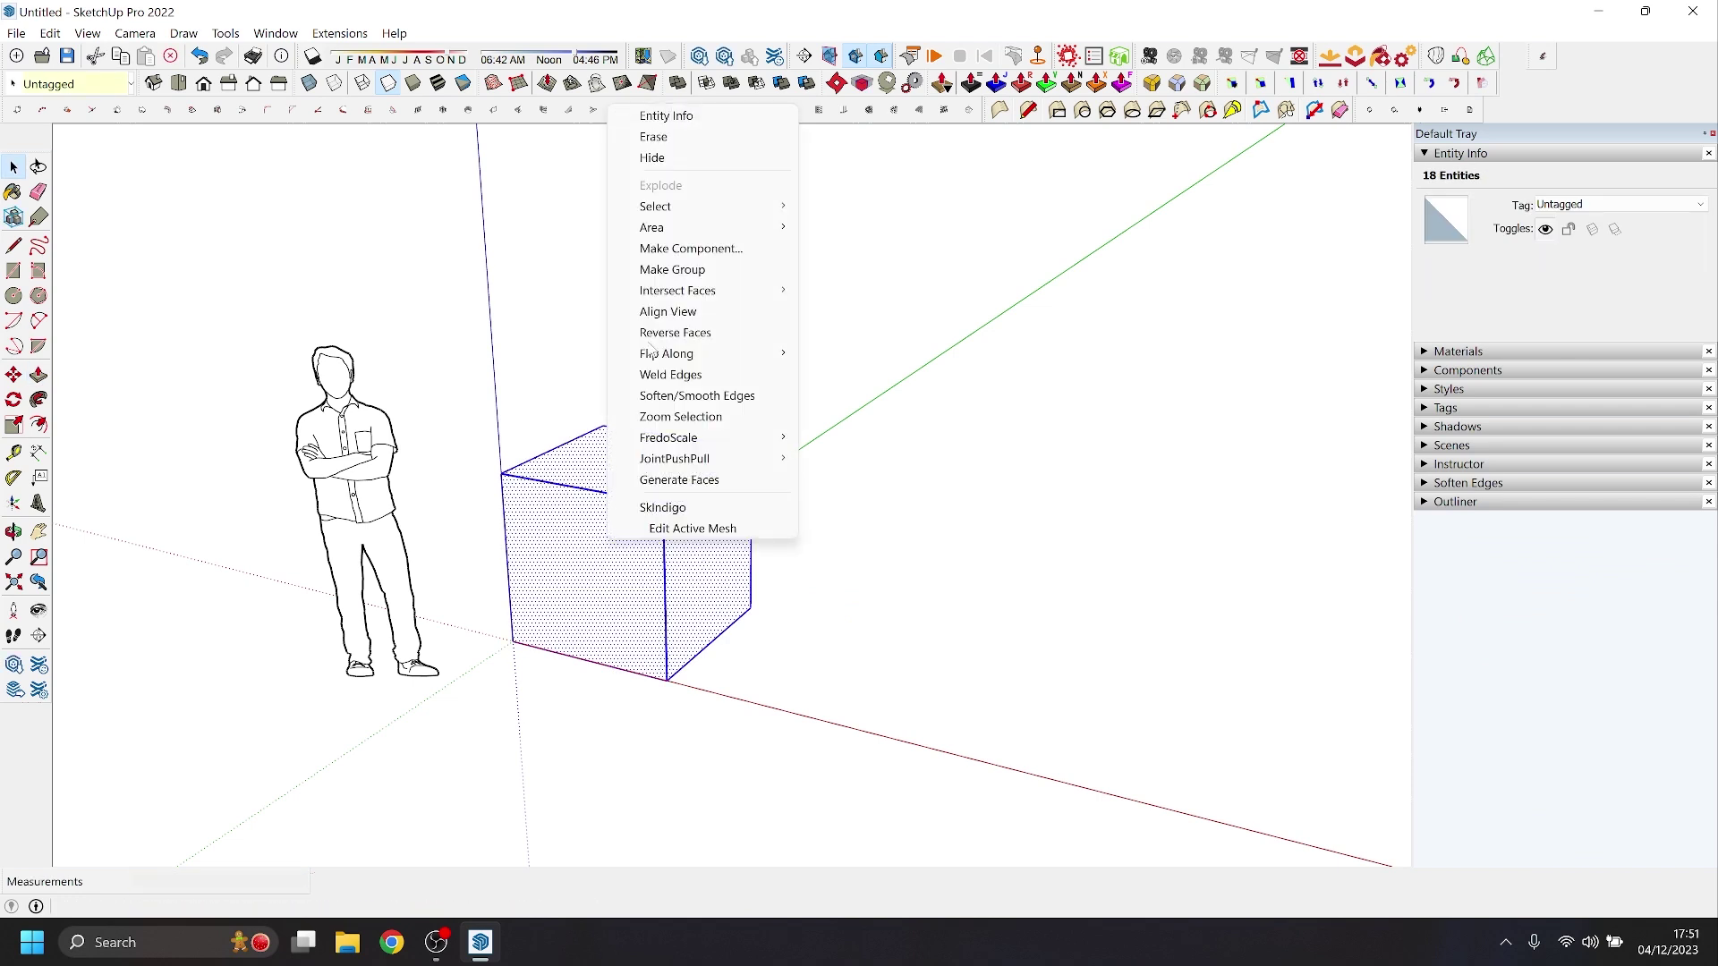
click(699, 271)
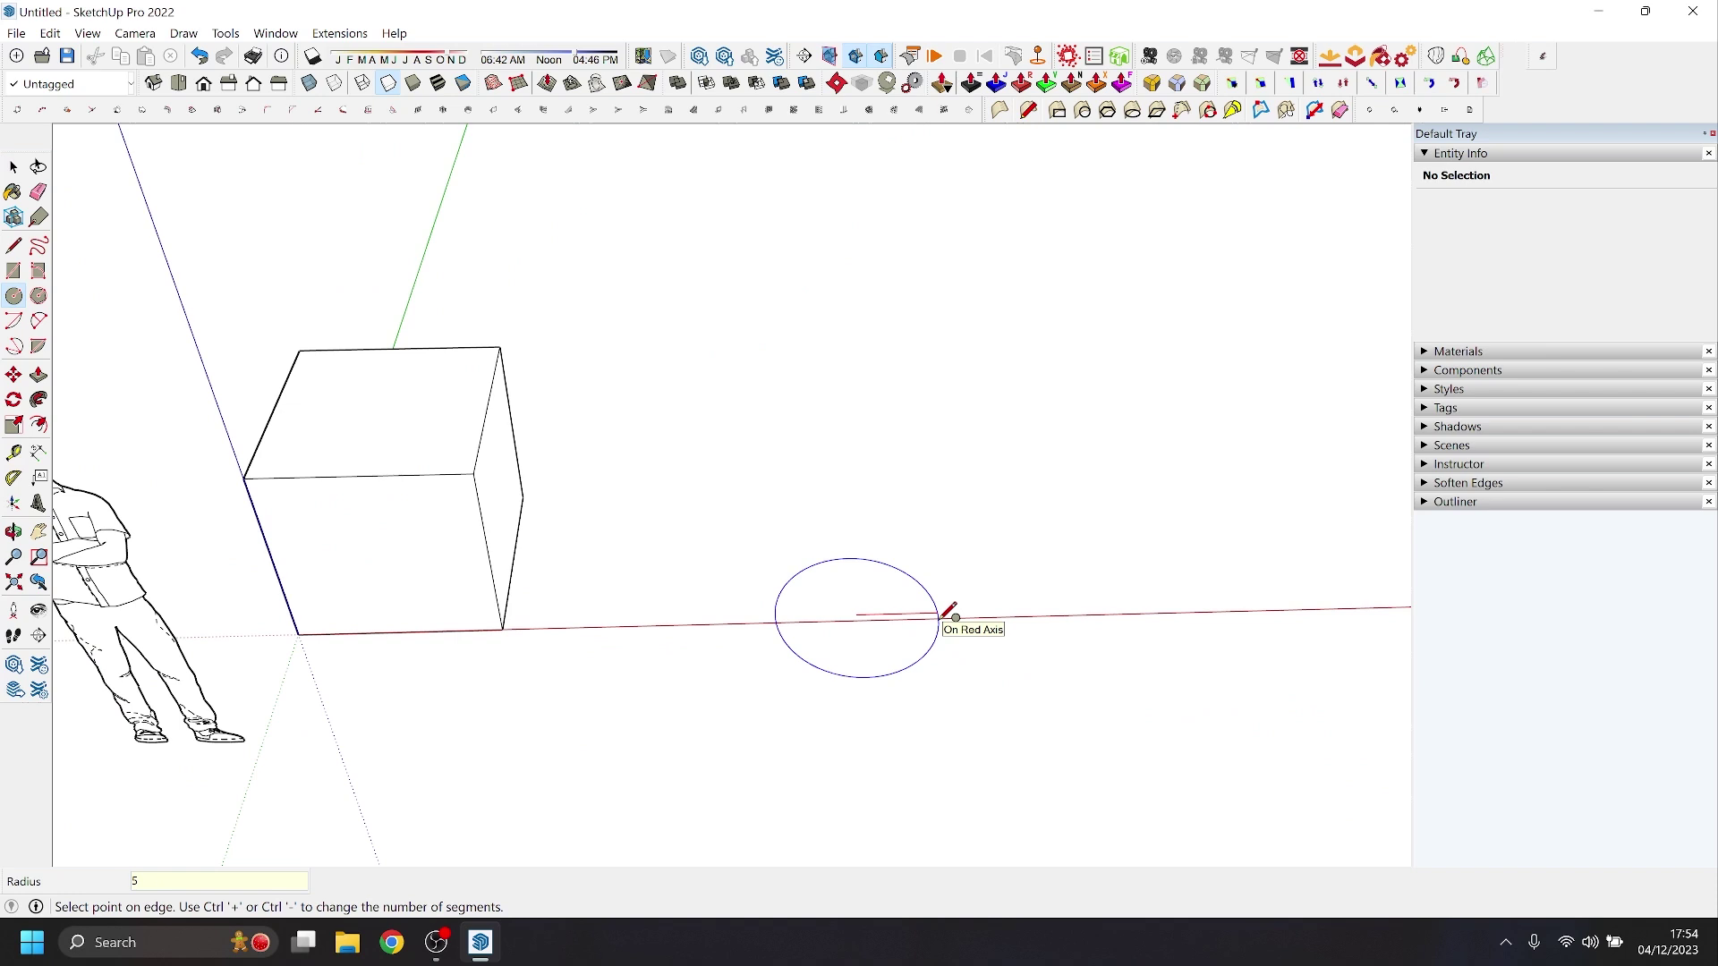
- Draw a 64-segment circle with a 500 mm radius beside the cube on the red axis and copy it 600 mm upward
click(952, 624)
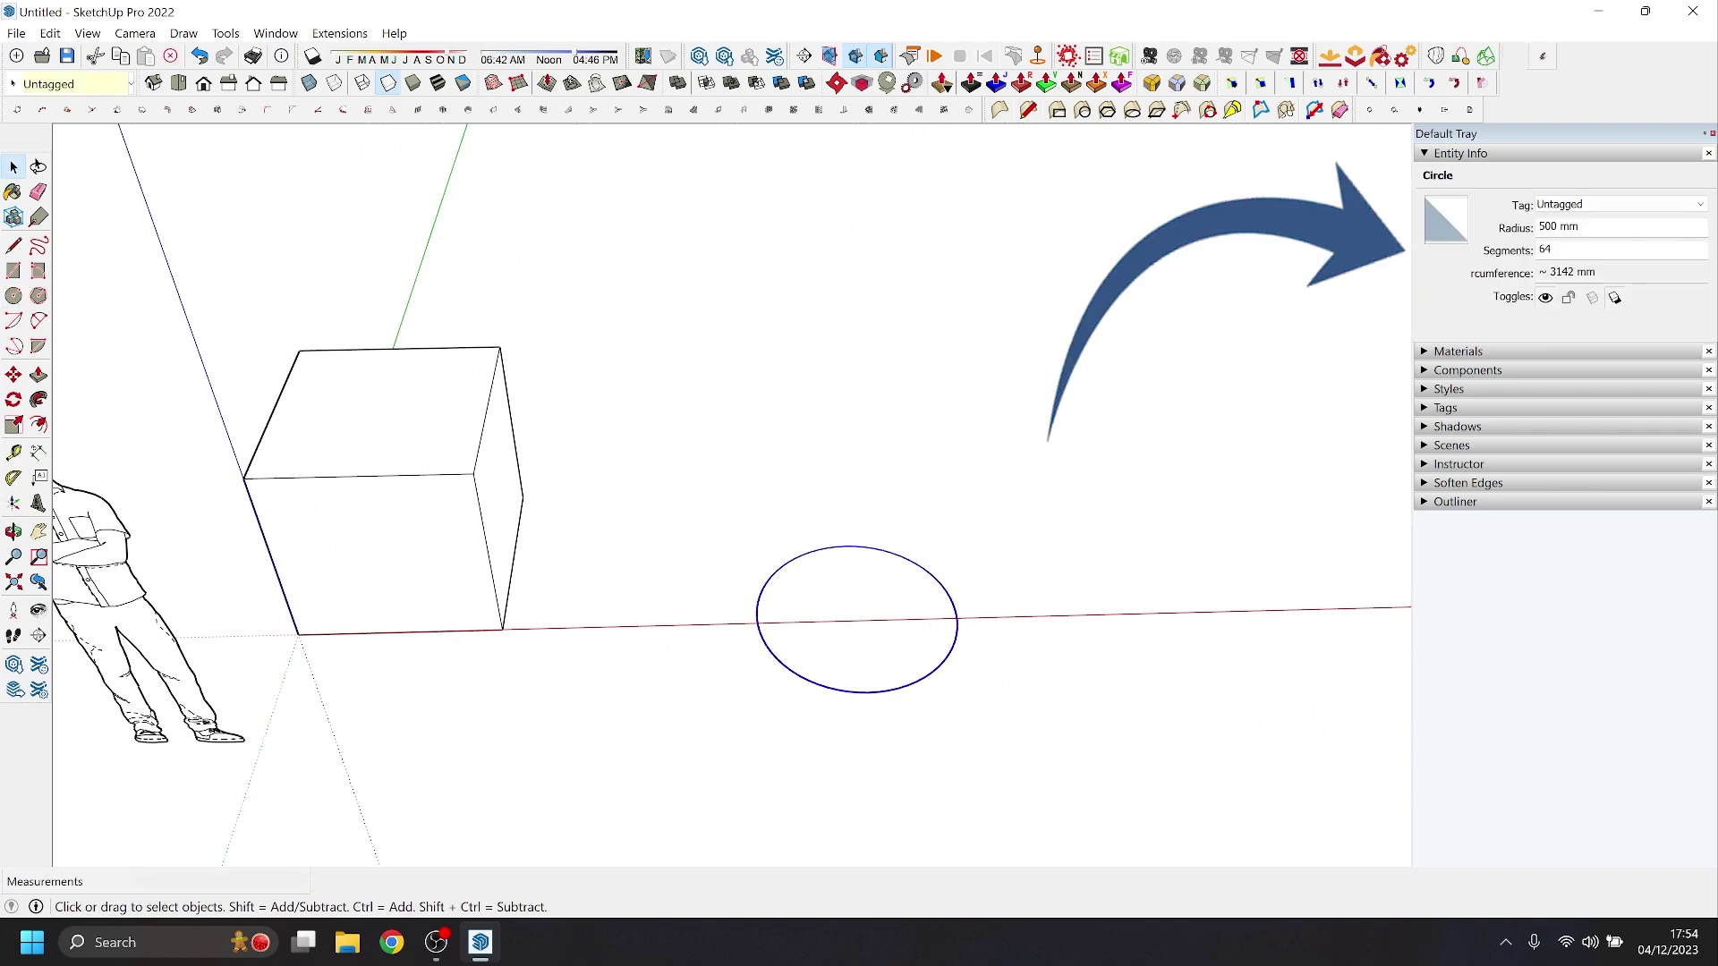
double_click(856, 617)
key(m)
key(ctrl)
click(856, 609)
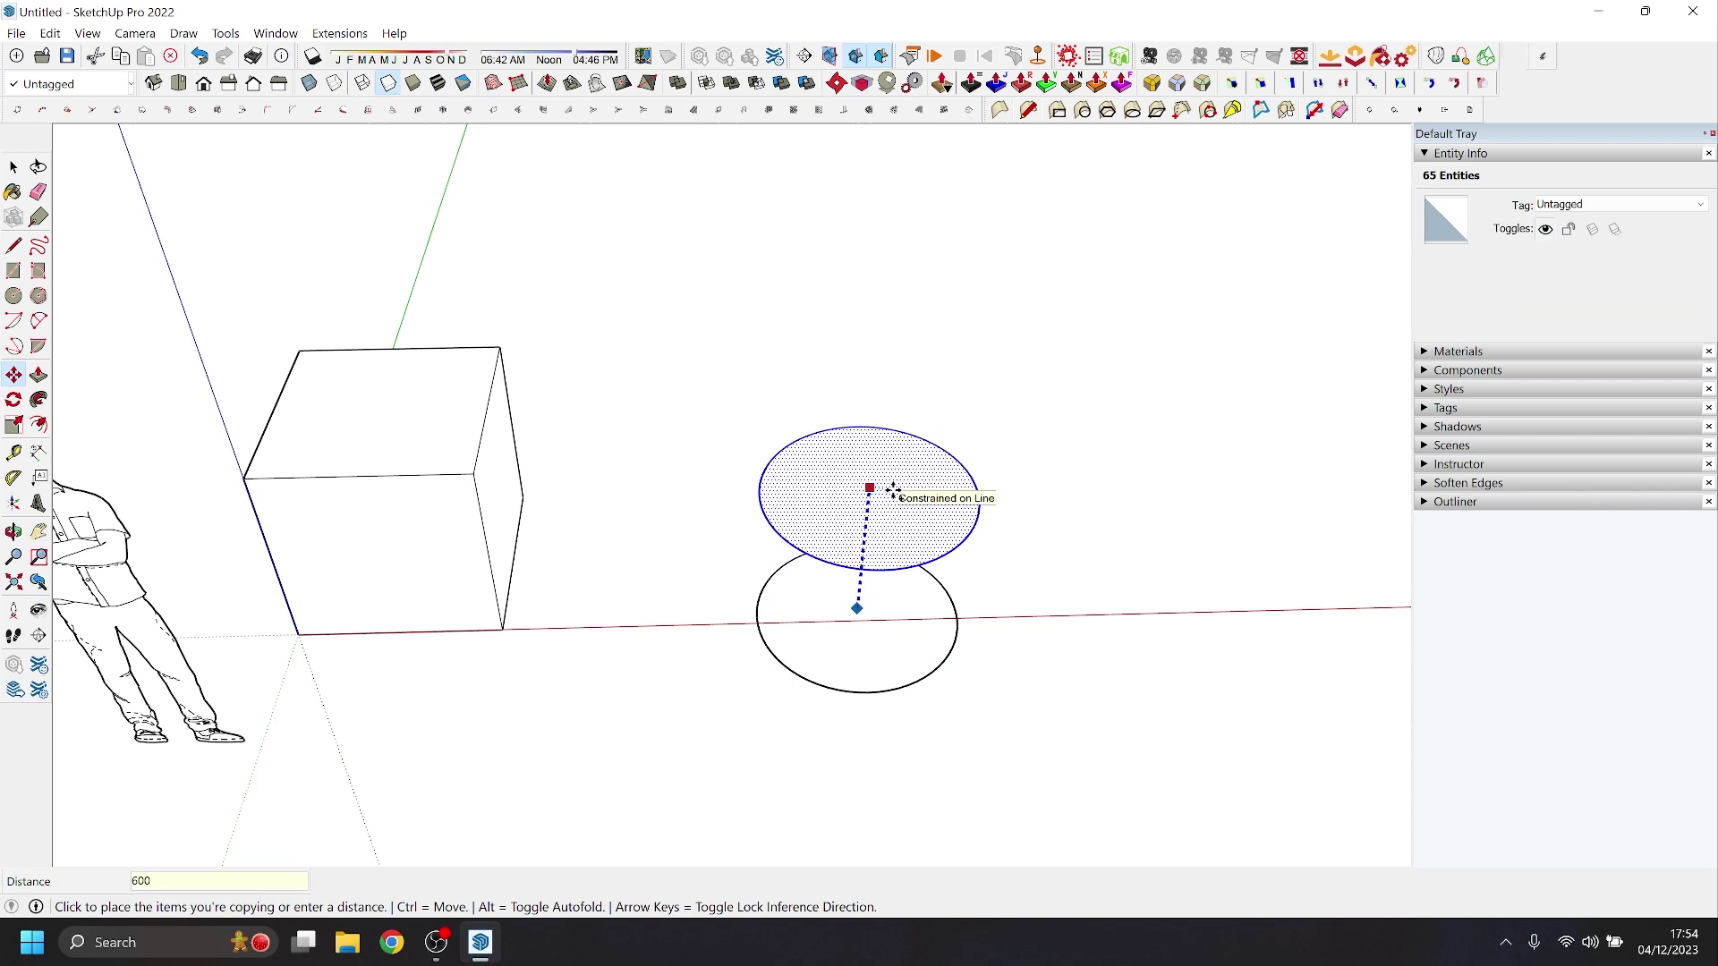
key(Return)
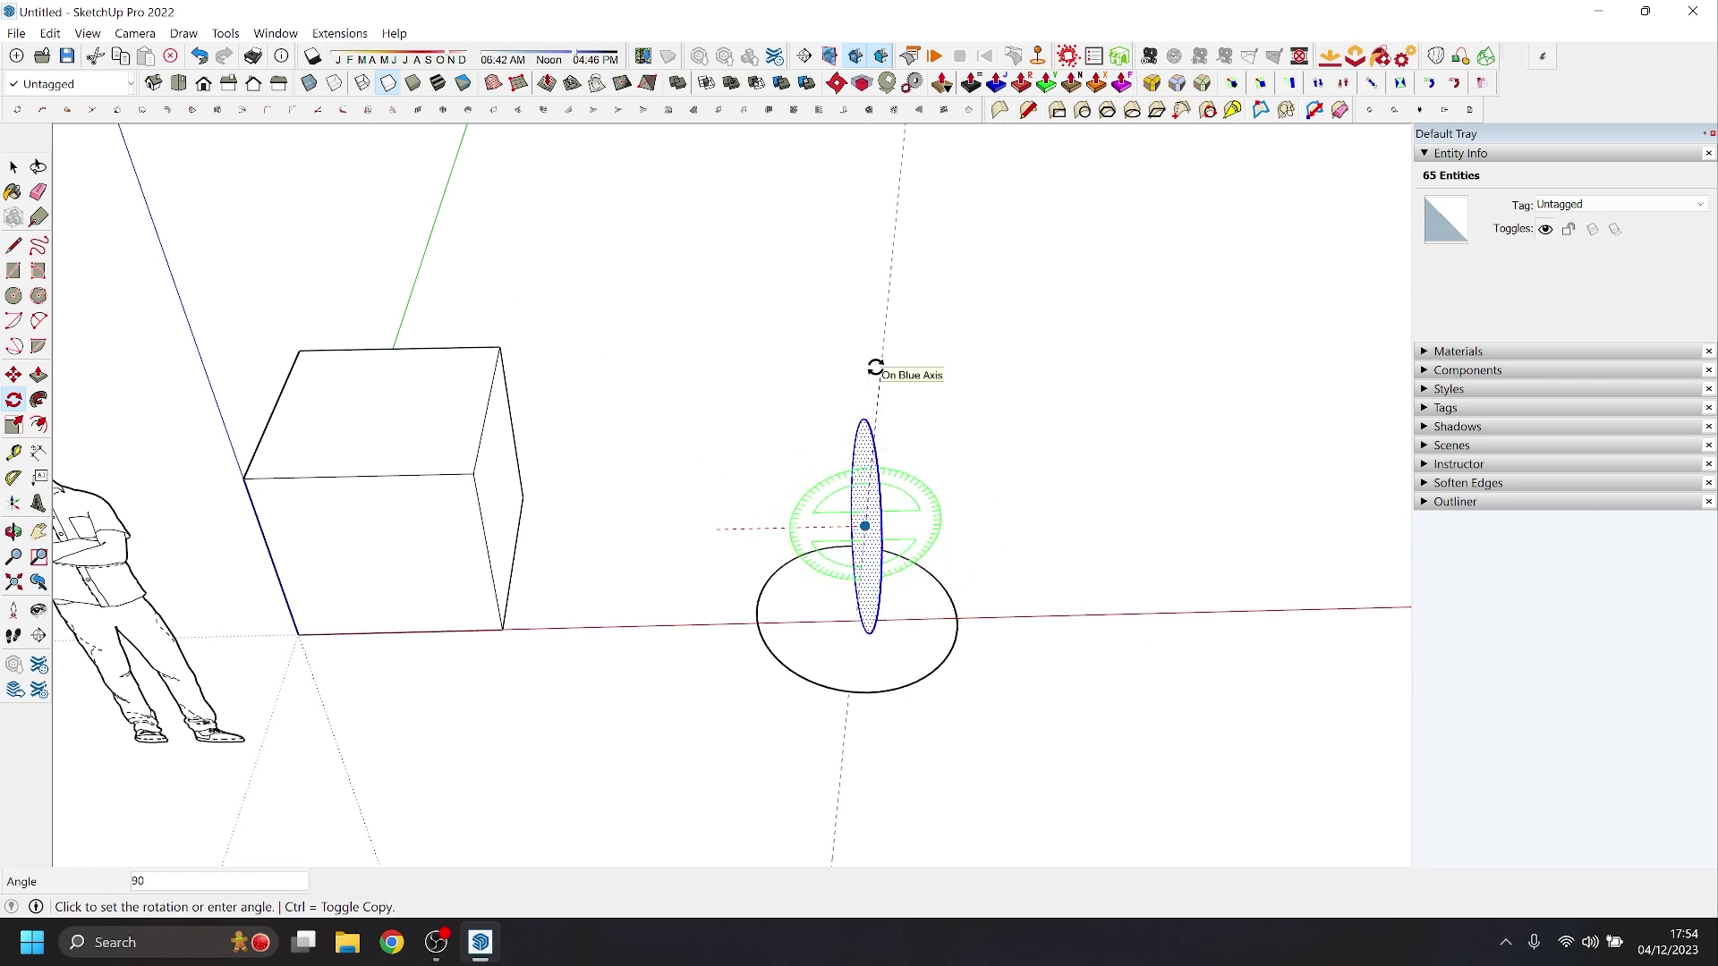
- Rotate the raised circle copy 90 degrees so that it stands upright above the ground circle
click(875, 368)
key(space)
middle_drag(875, 368, 479, 563)
middle_drag(743, 644, 762, 612)
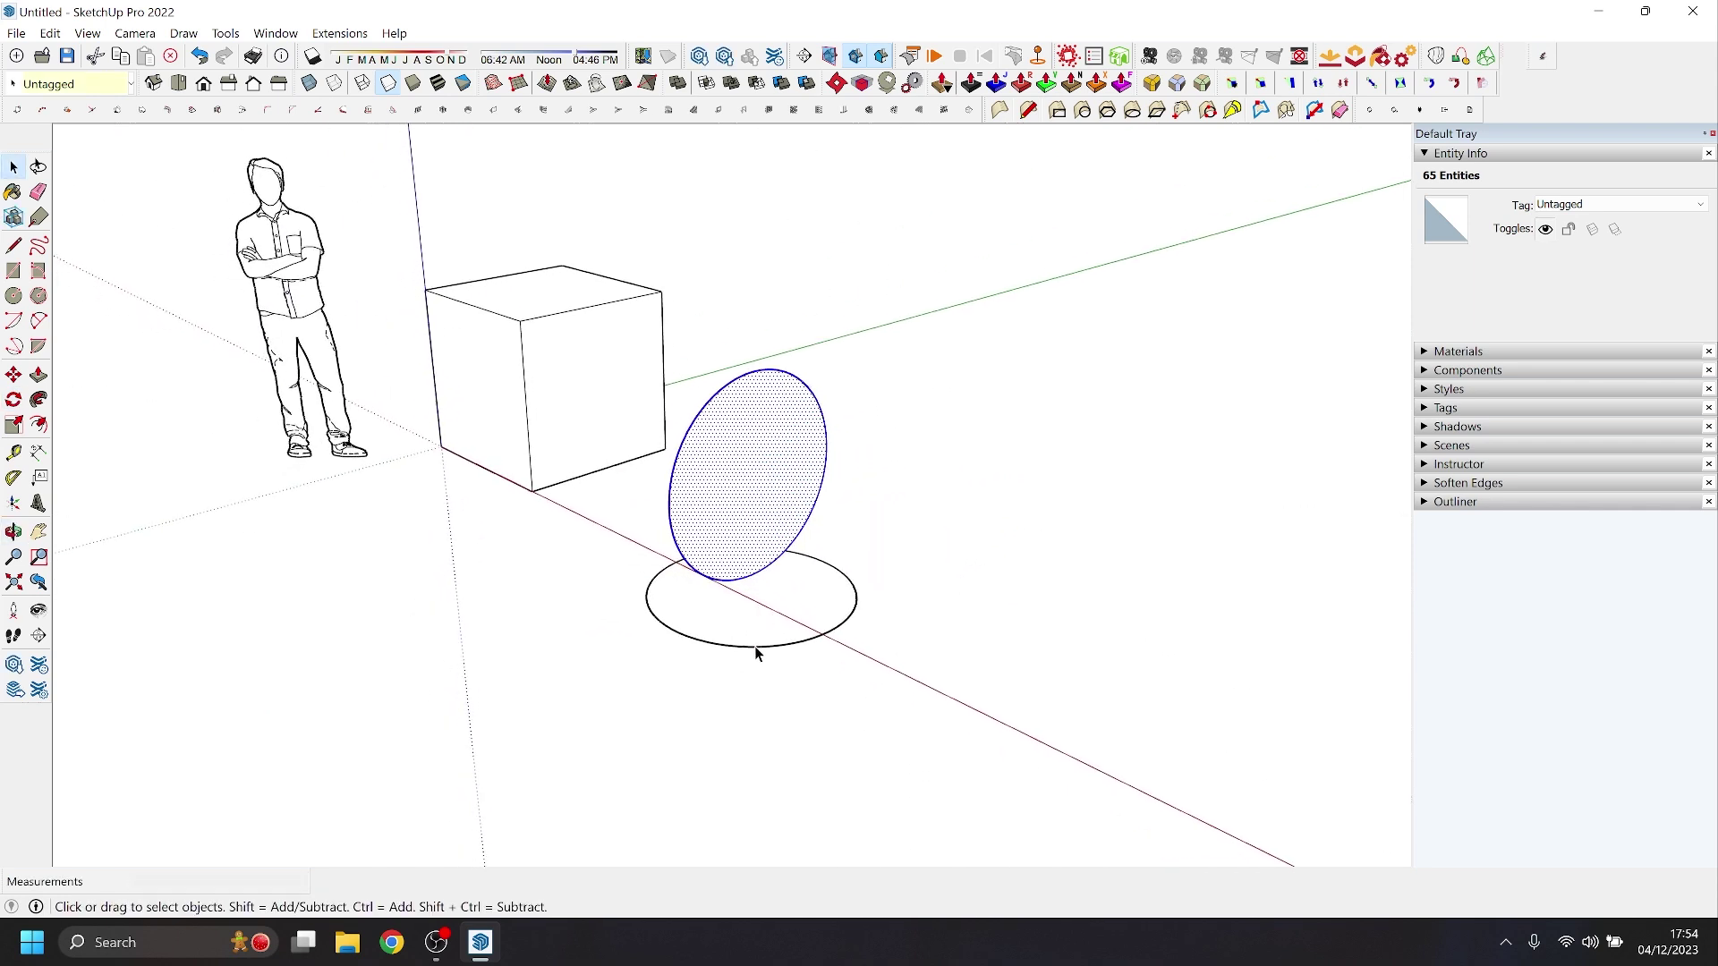
- Sweep the upright circle around the ground circle with Follow Me to form a sphere, and delete the ground circle
click(756, 648)
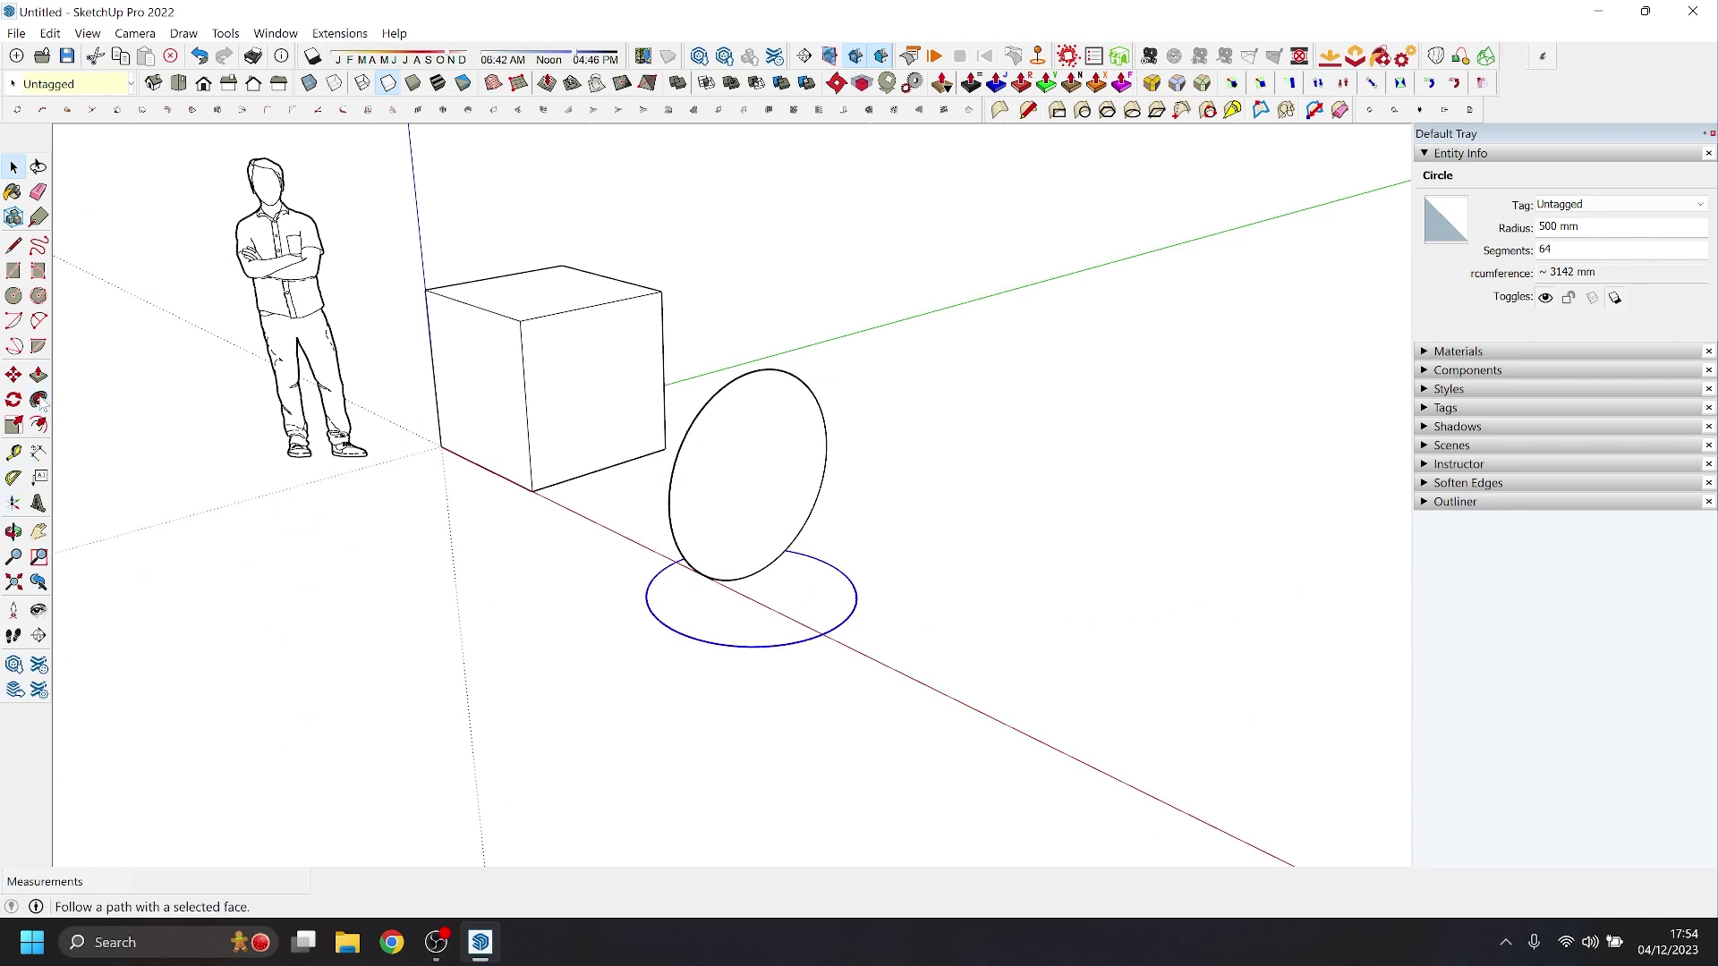
click(690, 456)
key(space)
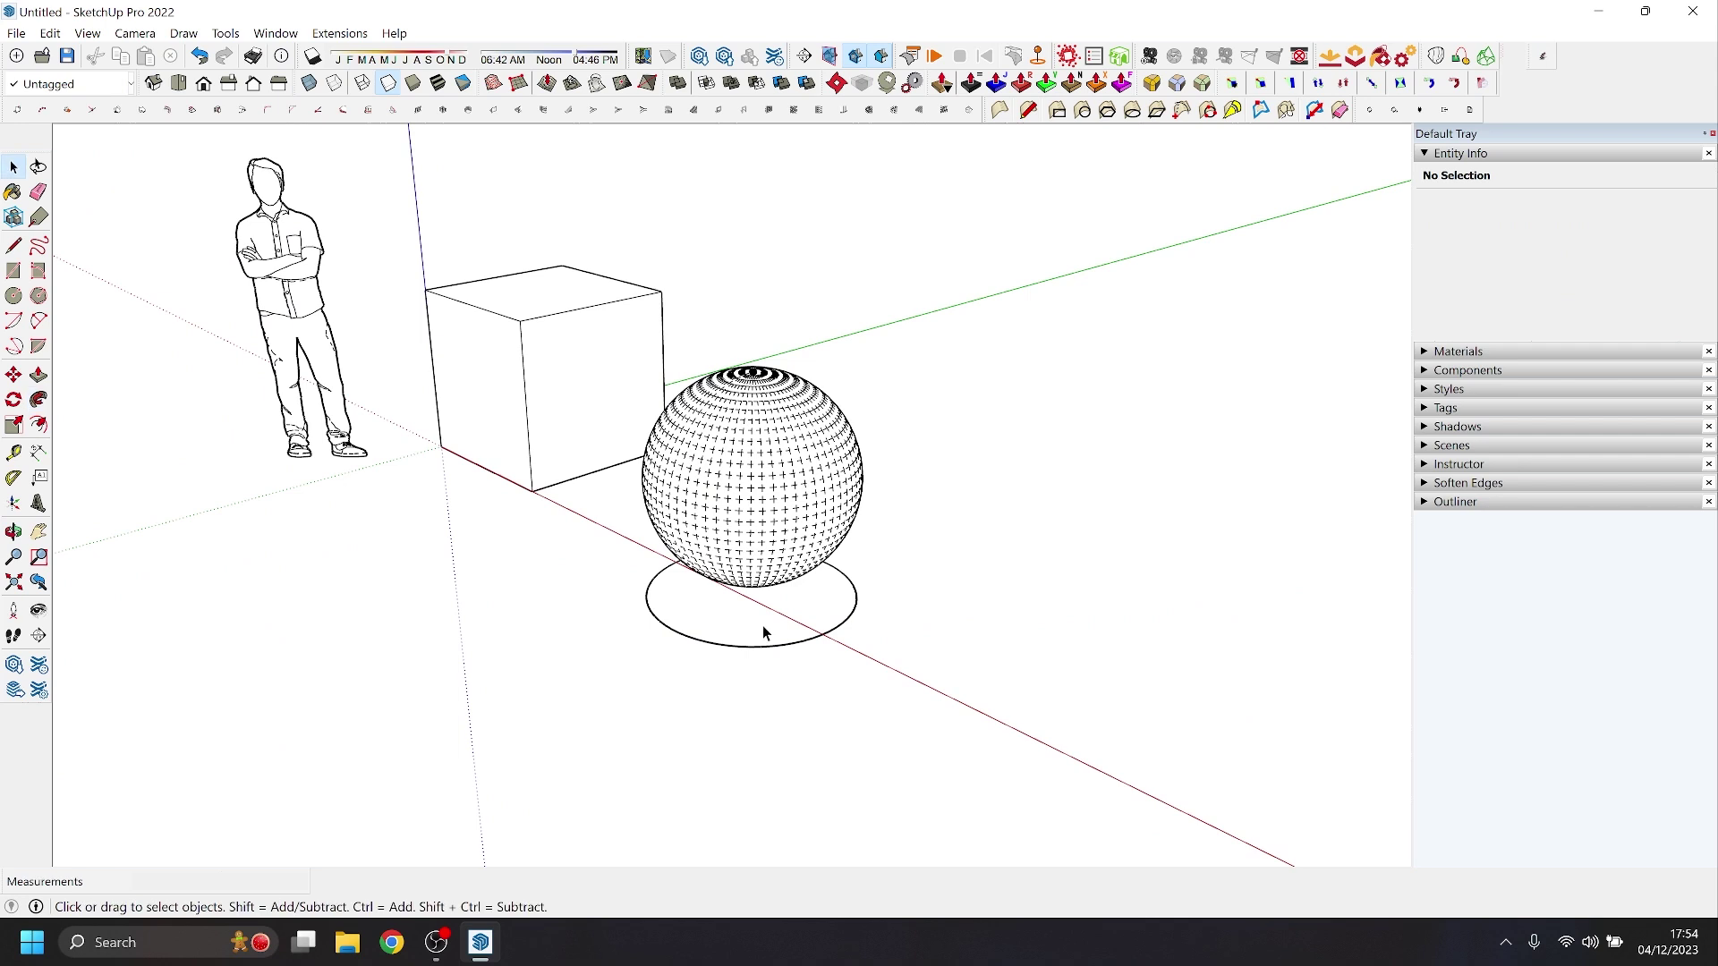
shift+middle_drag(483, 577, 768, 667)
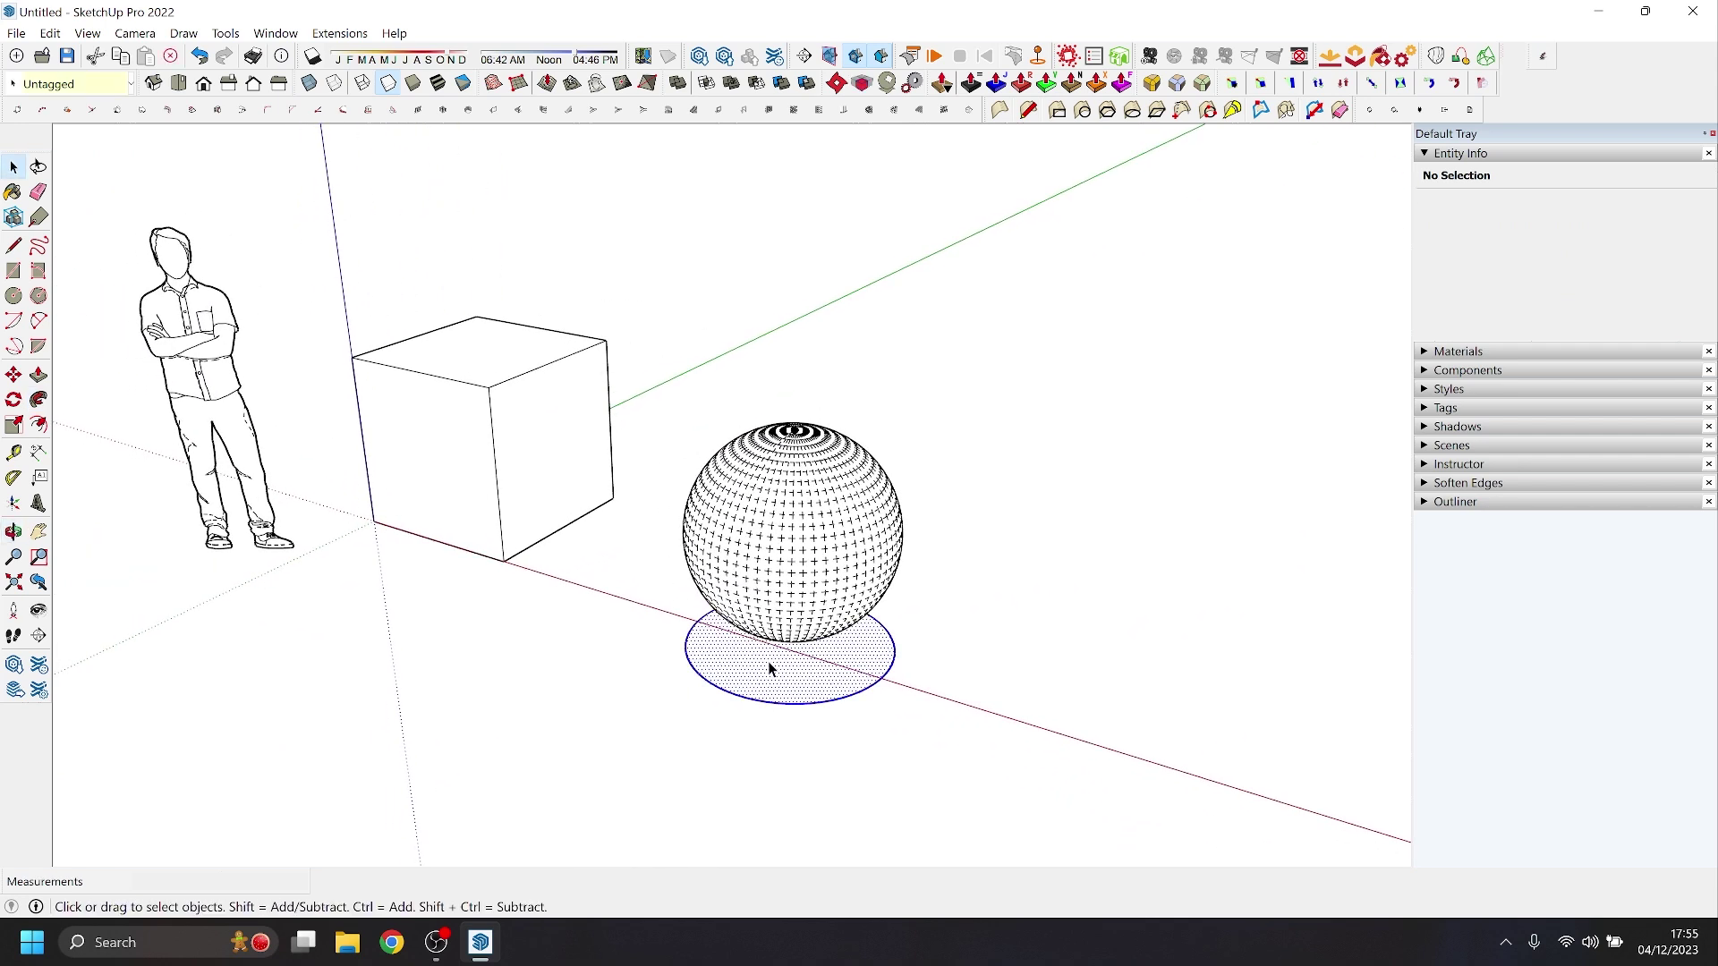
key(Delete)
- Select all of the sphere's geometry and make it a group
click(787, 535)
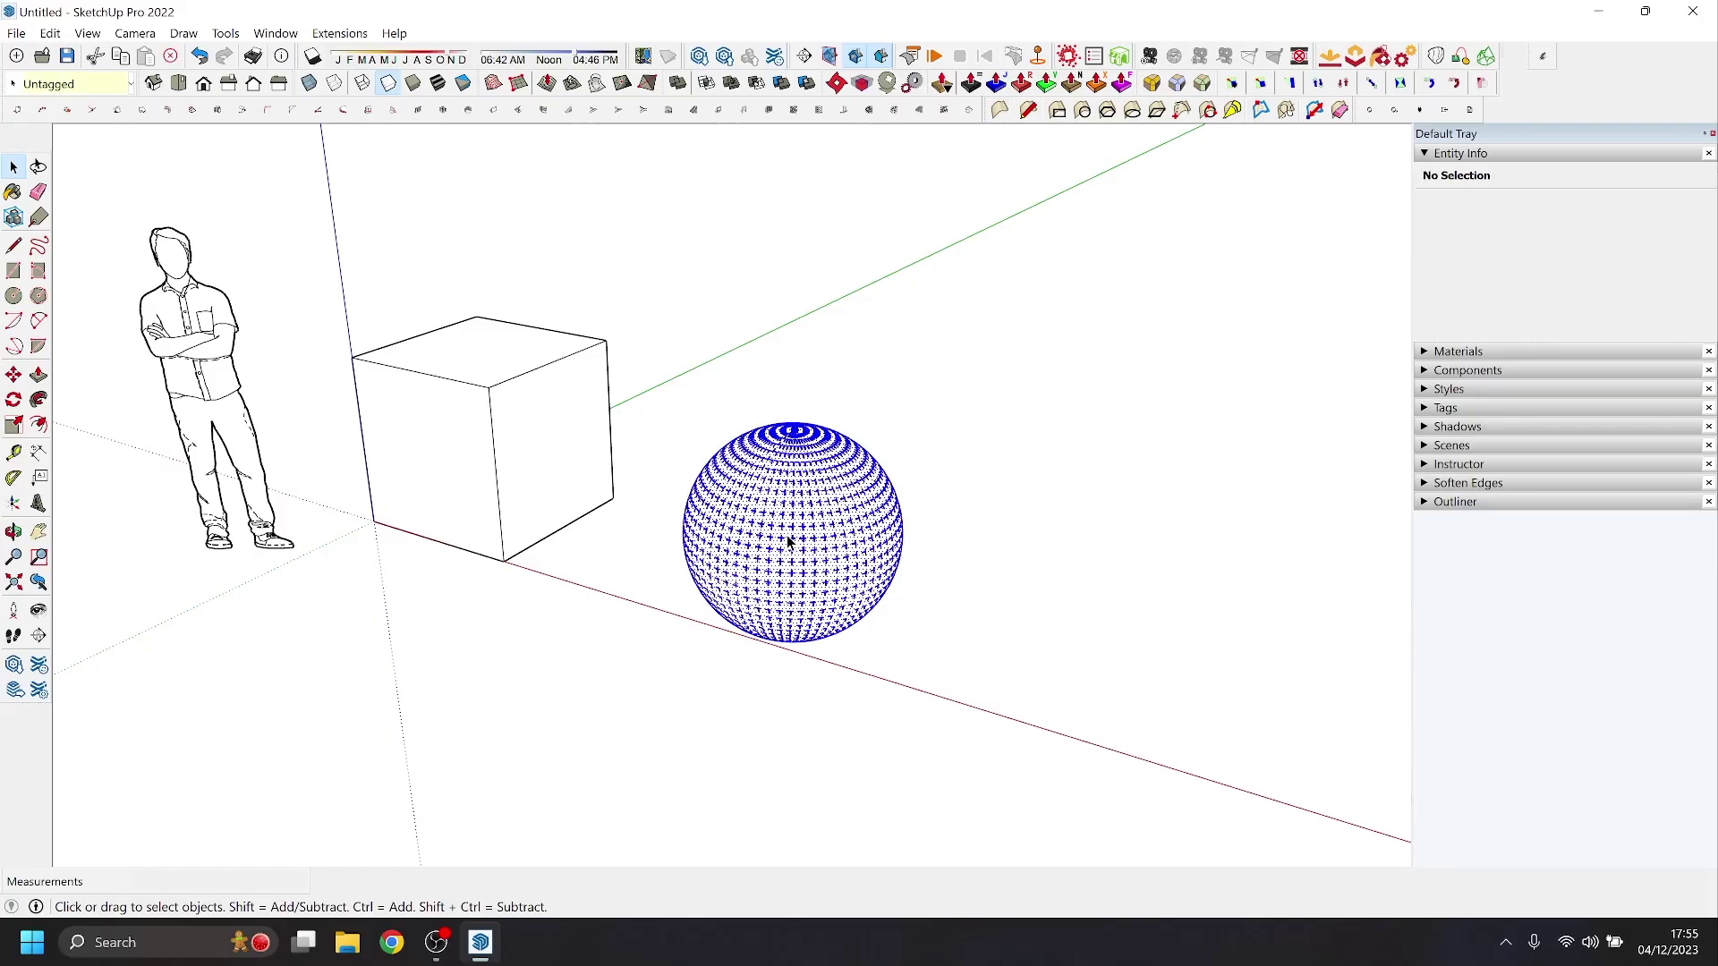
right_click(786, 535)
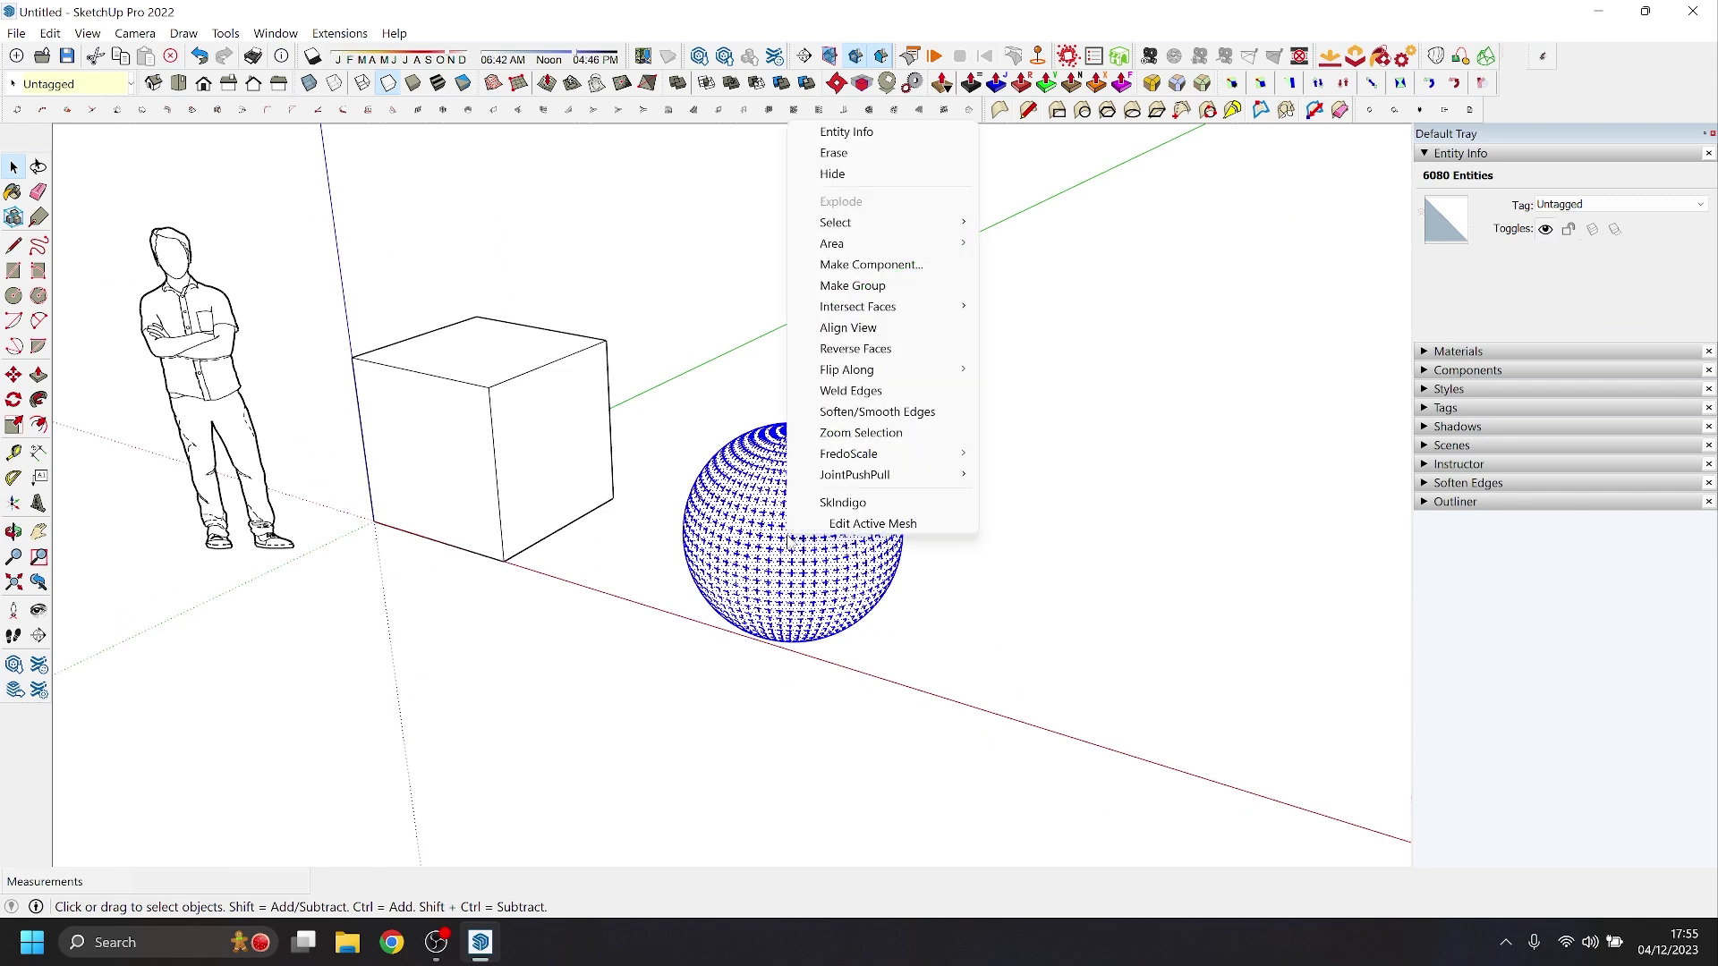
click(860, 286)
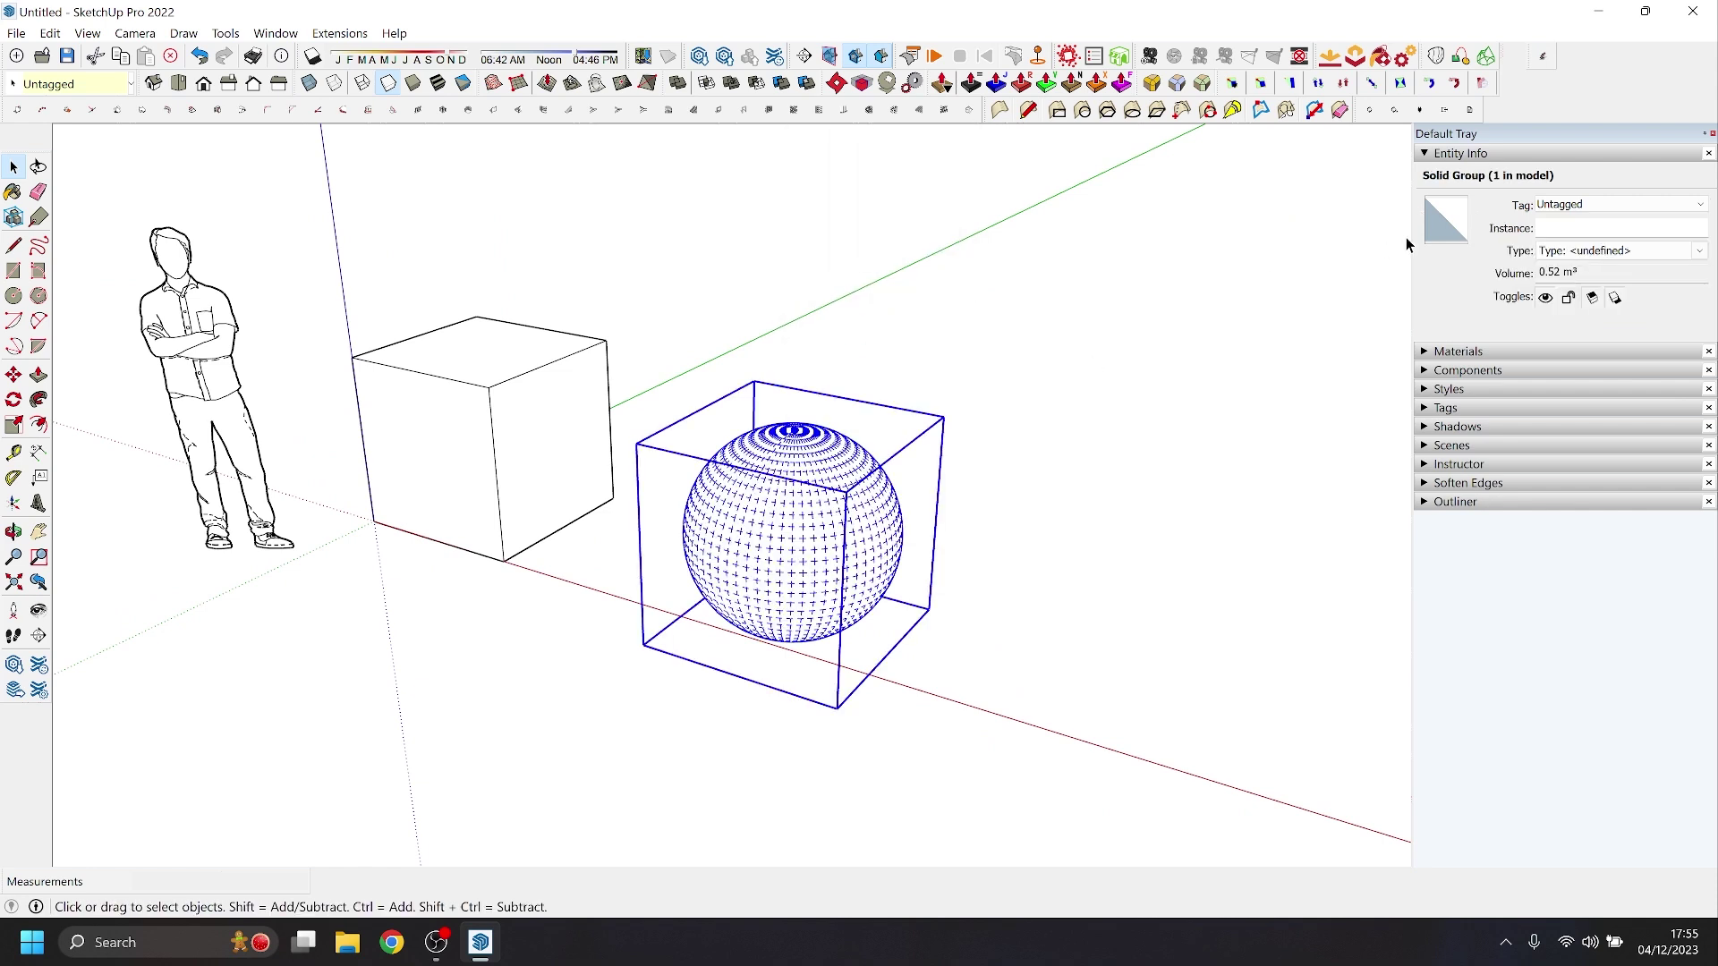
- Move the sphere group by its top pole onto the cube's top corner opposite the origin
key(m)
click(789, 433)
scroll(824, 519, up, 5)
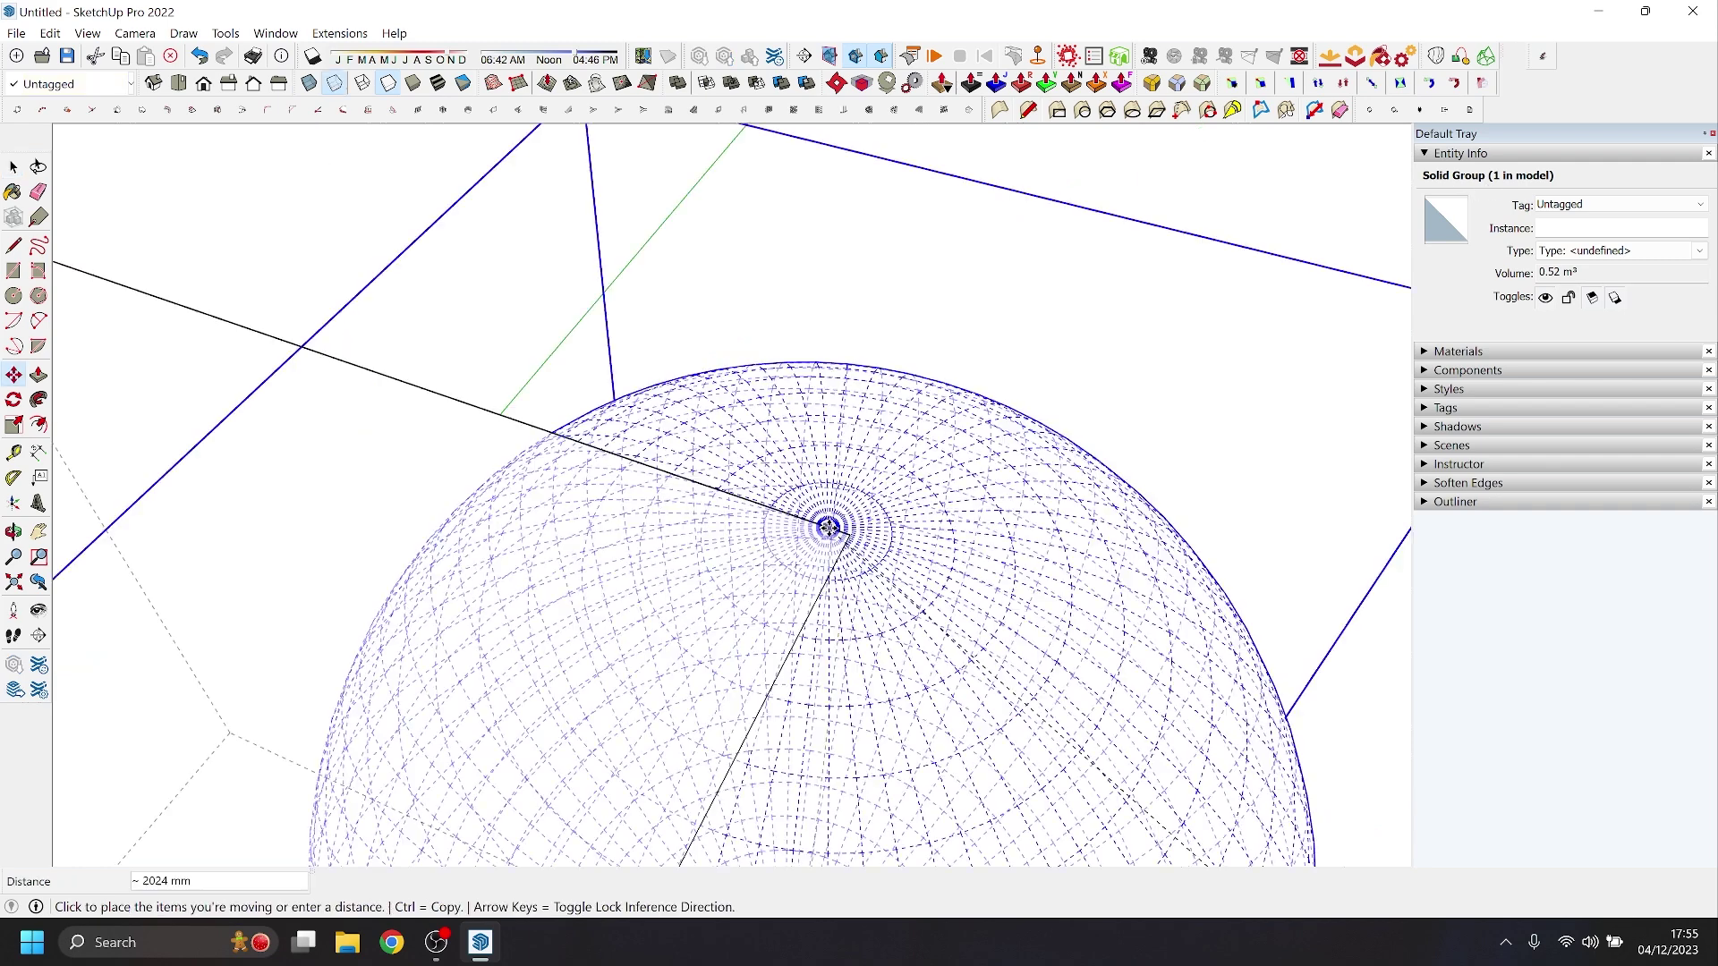
scroll(847, 535, down, 8)
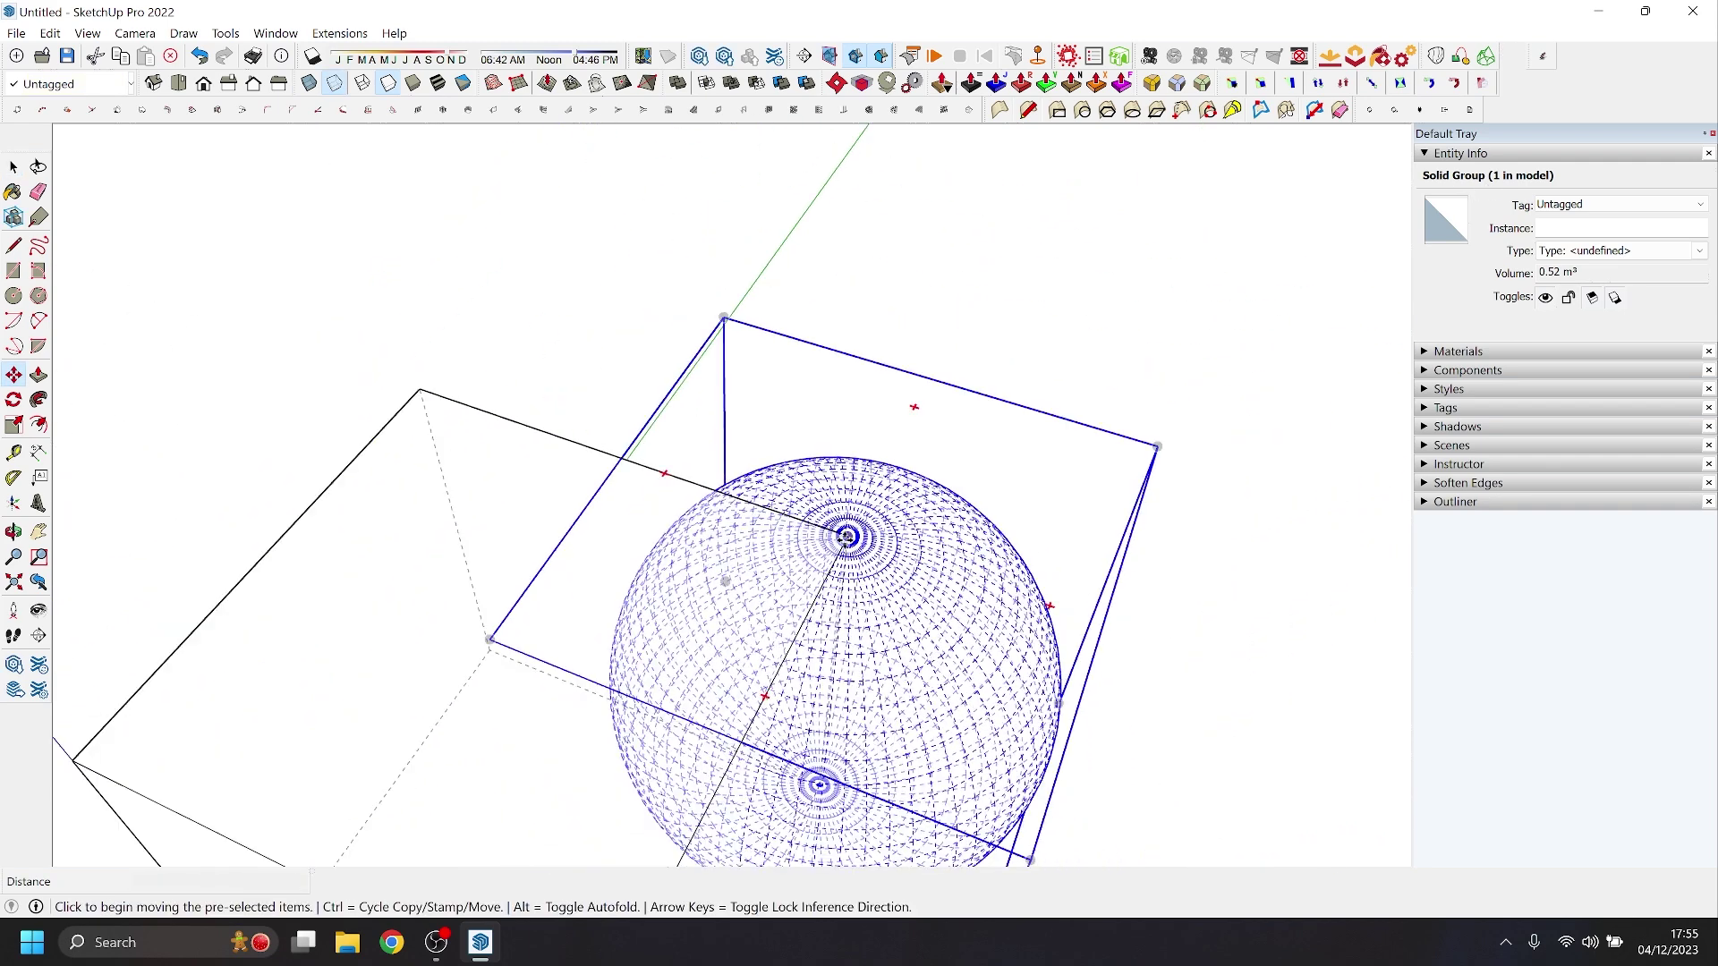
- Display the cube and the overlapping sphere with shaded, solid-coloured faces
middle_drag(435, 375, 713, 582)
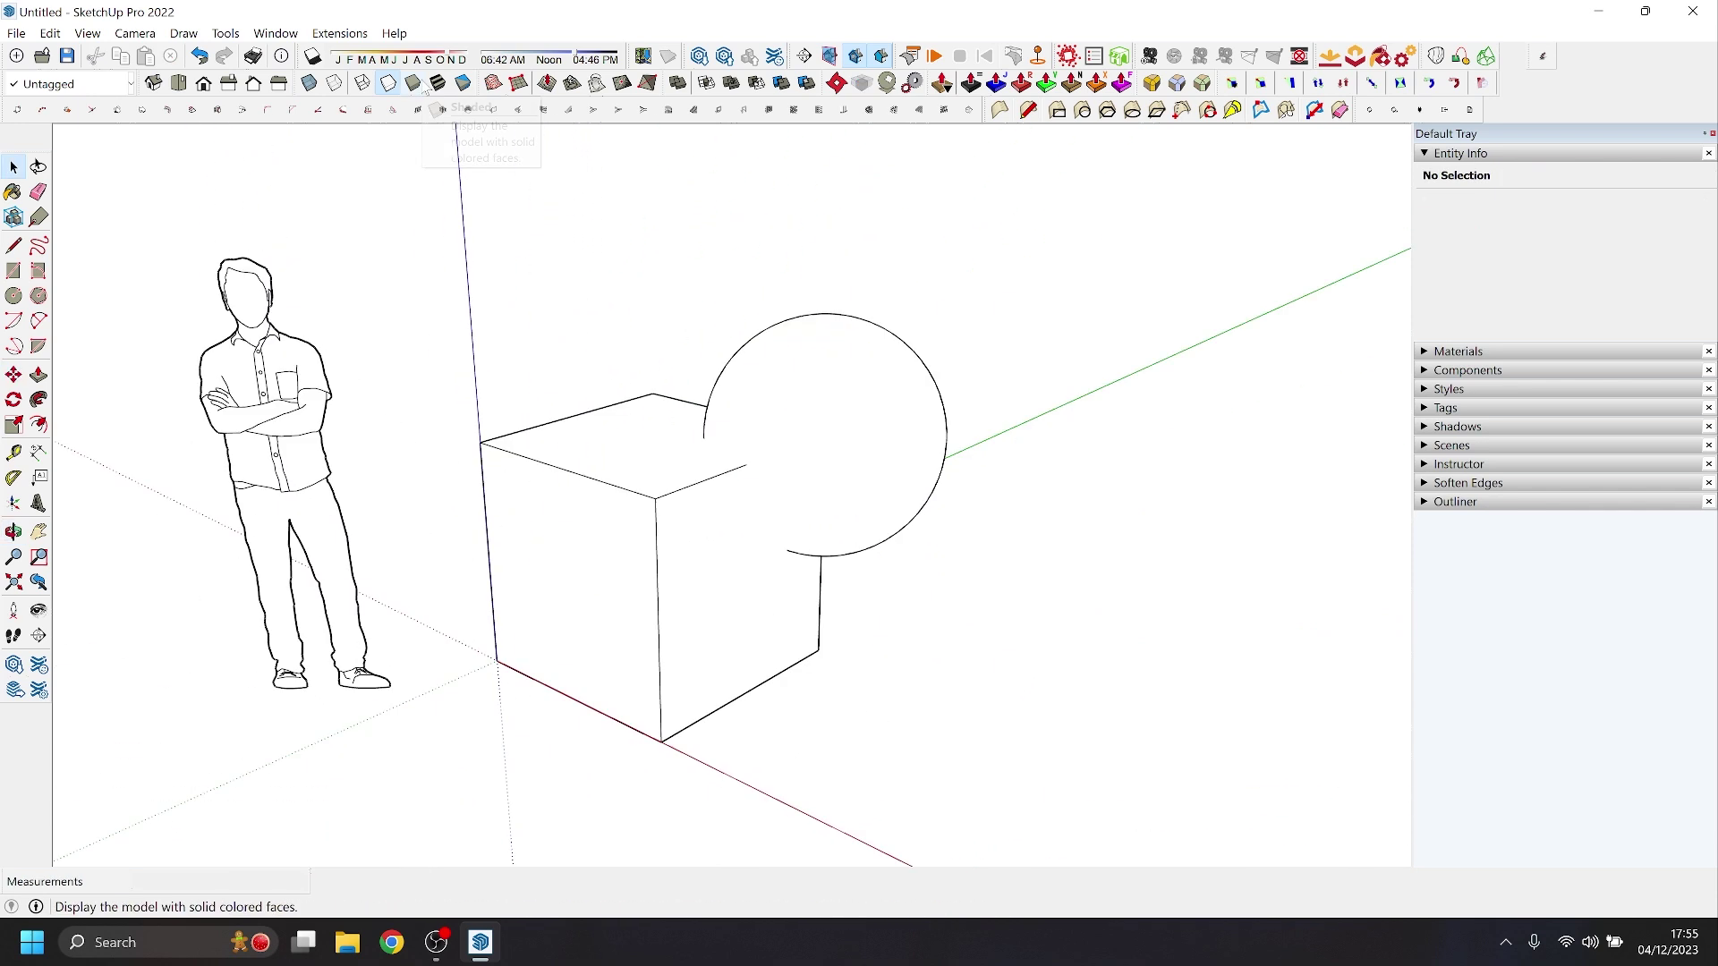
click(412, 83)
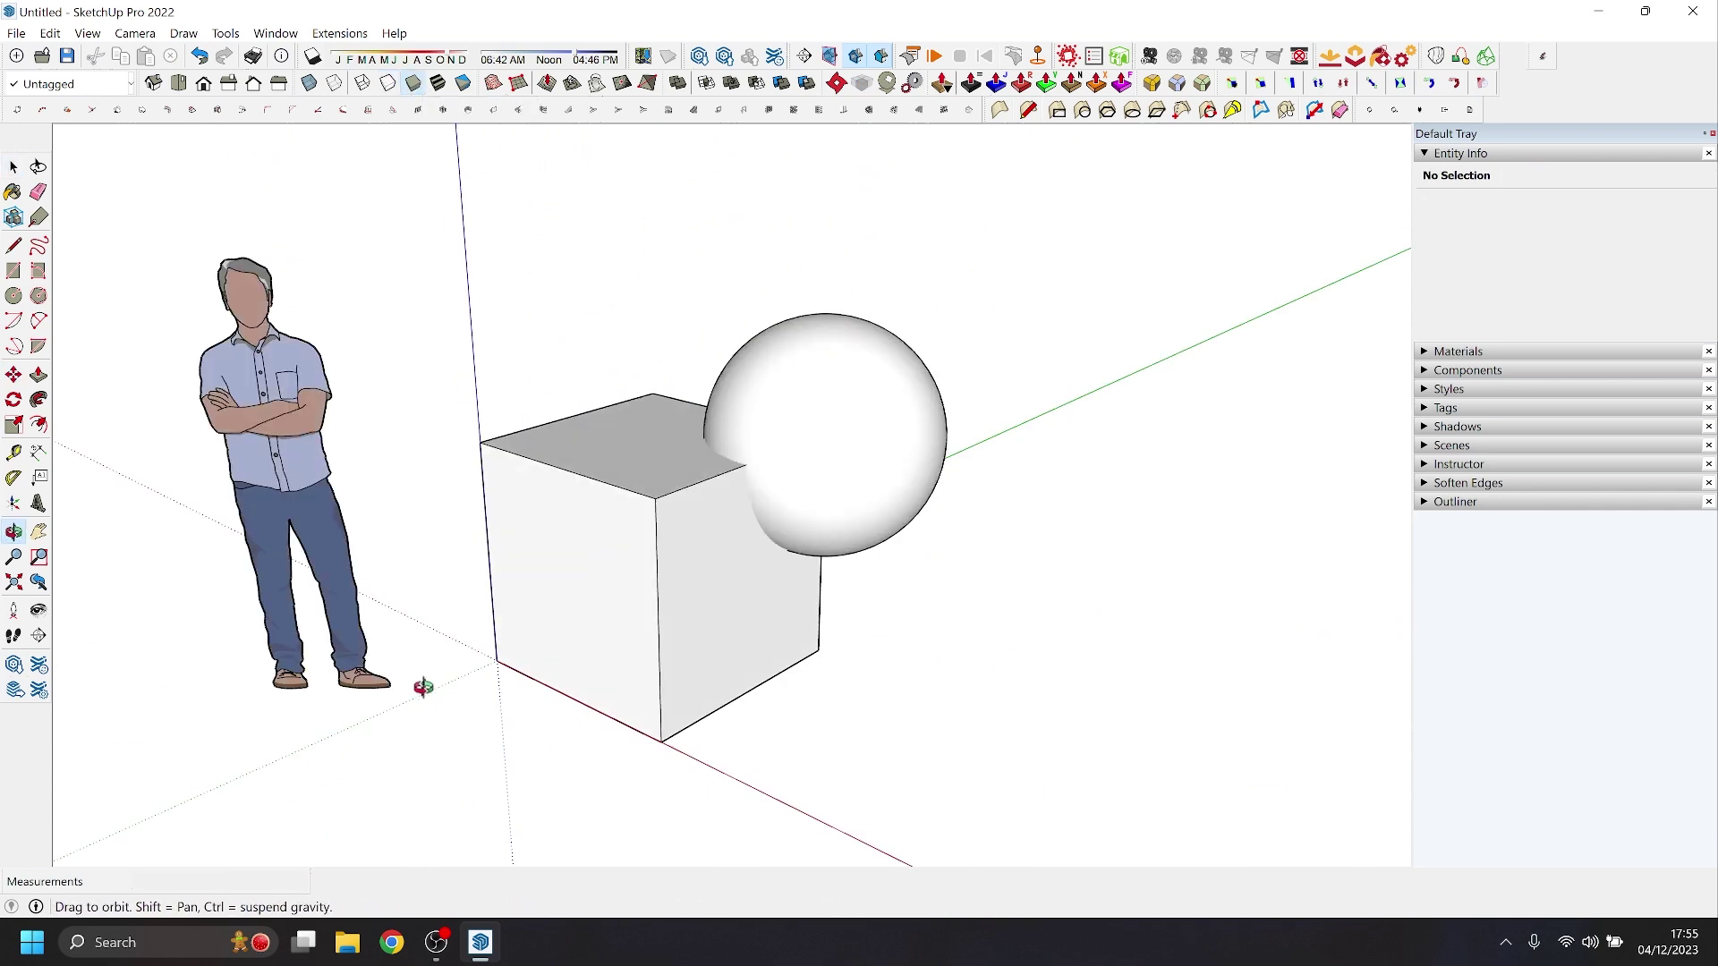
drag(423, 687, 477, 705)
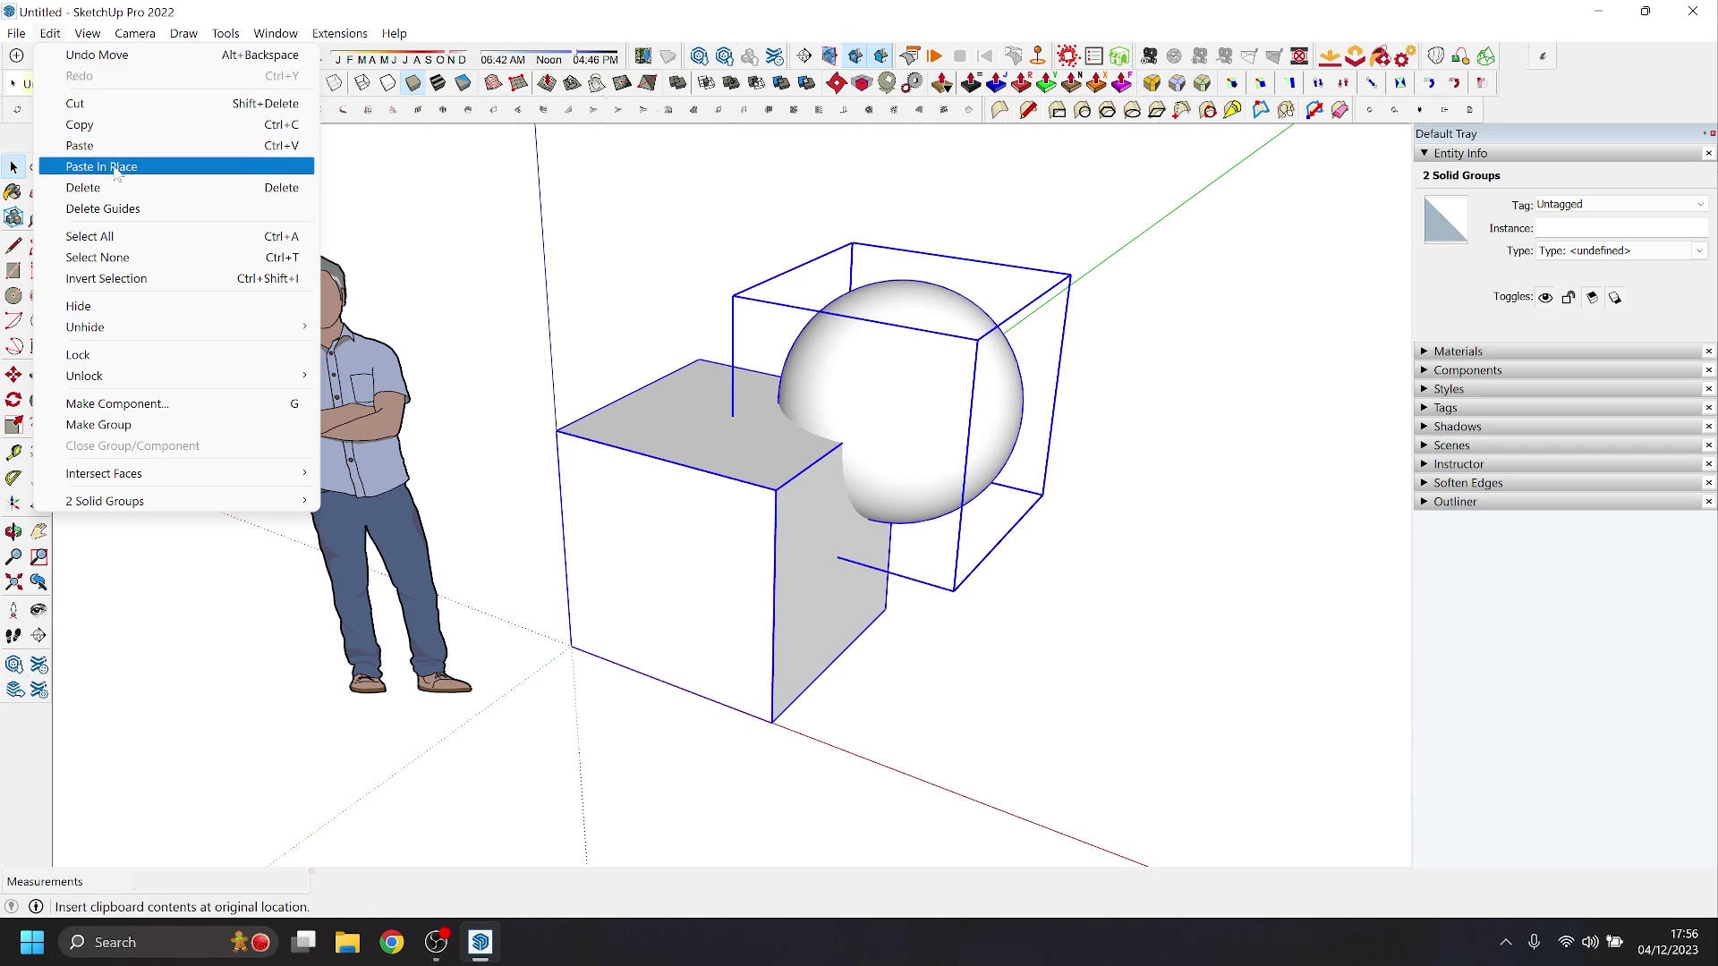
- Paste copies of the cube and sphere in place and scale both copies to 0.8 about their centres
click(116, 170)
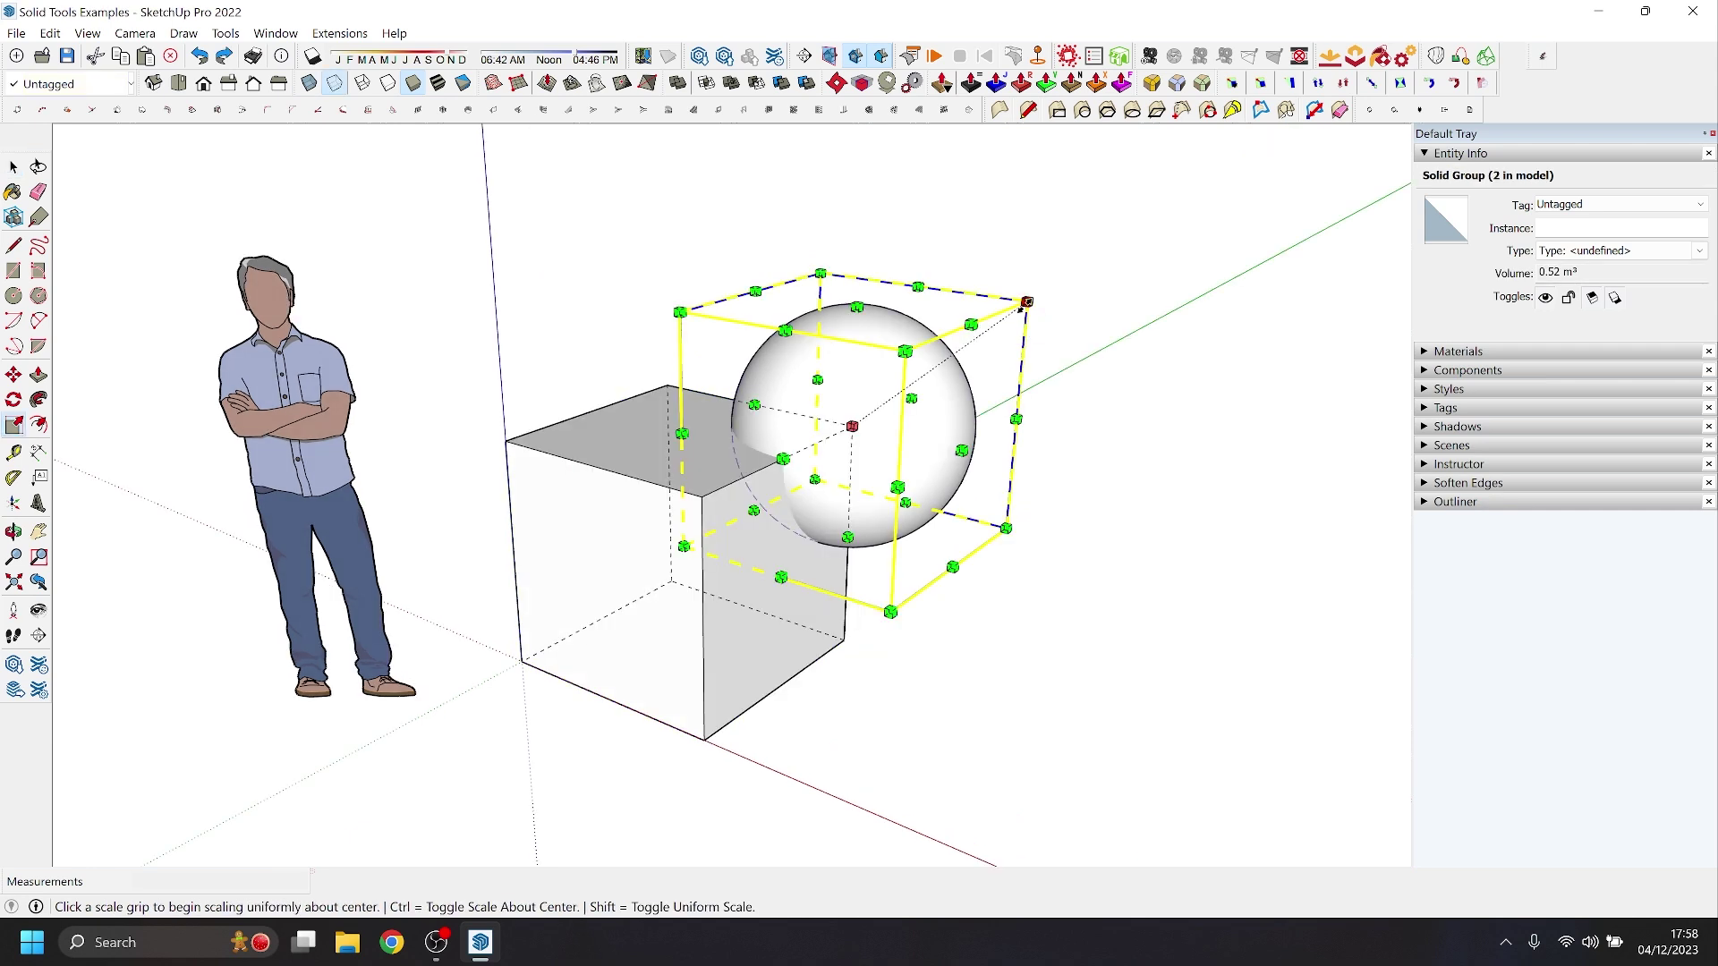
click(1025, 301)
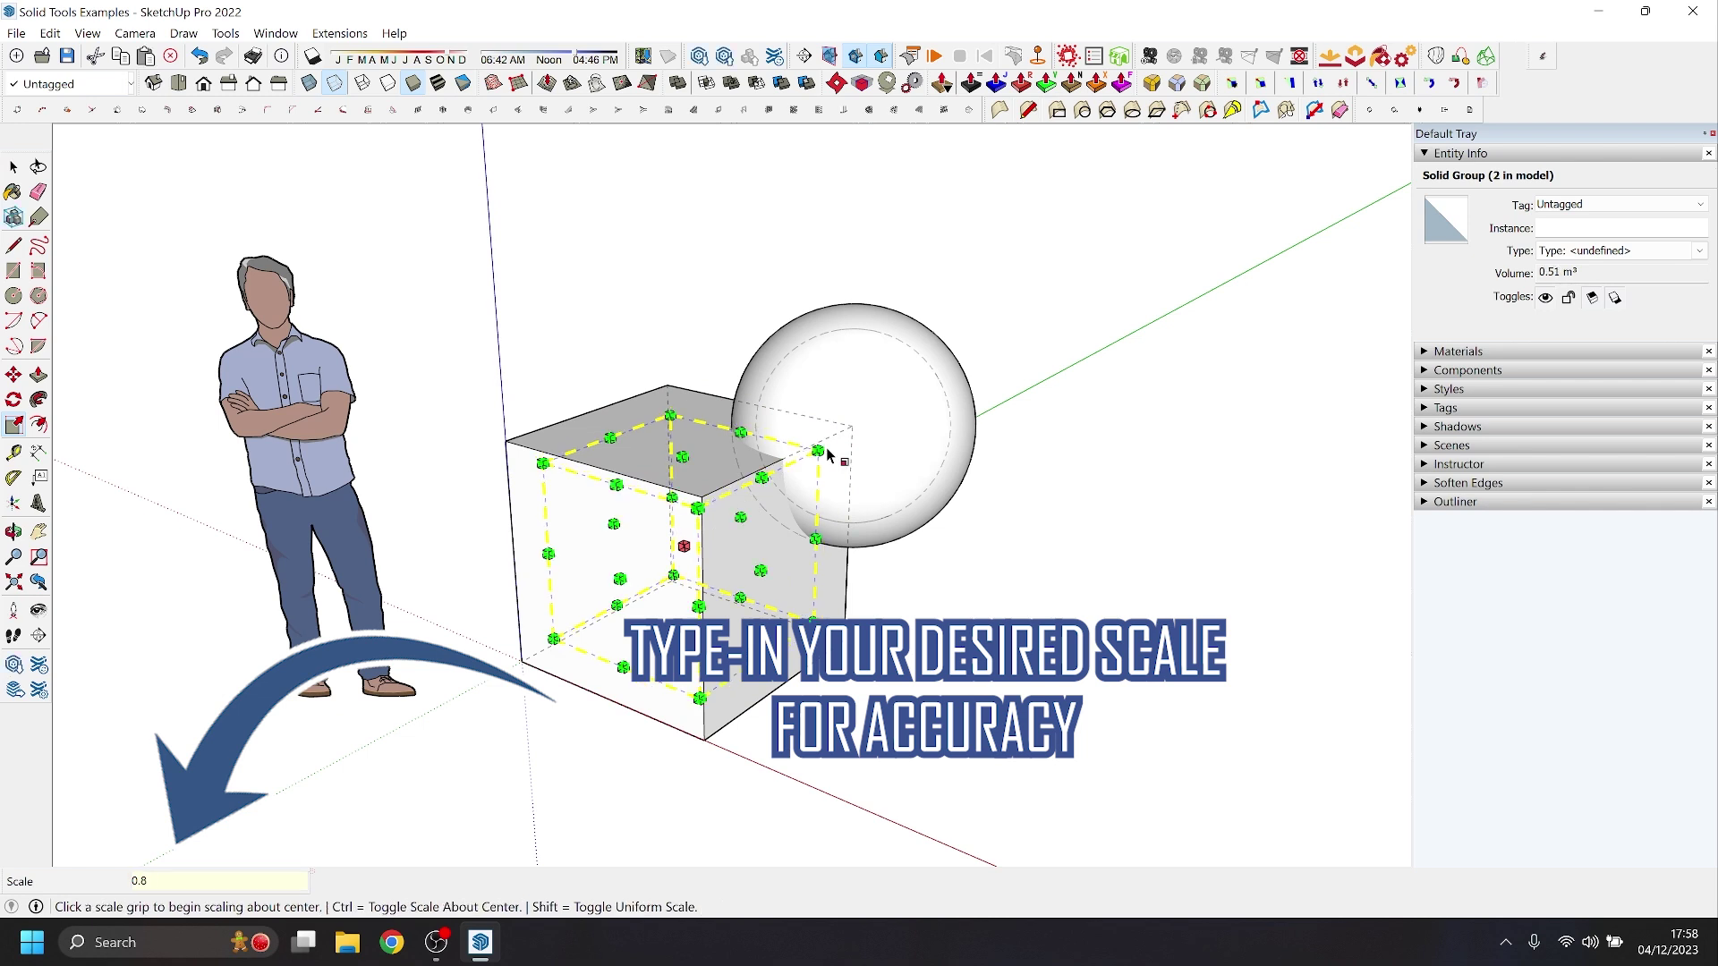
click(984, 577)
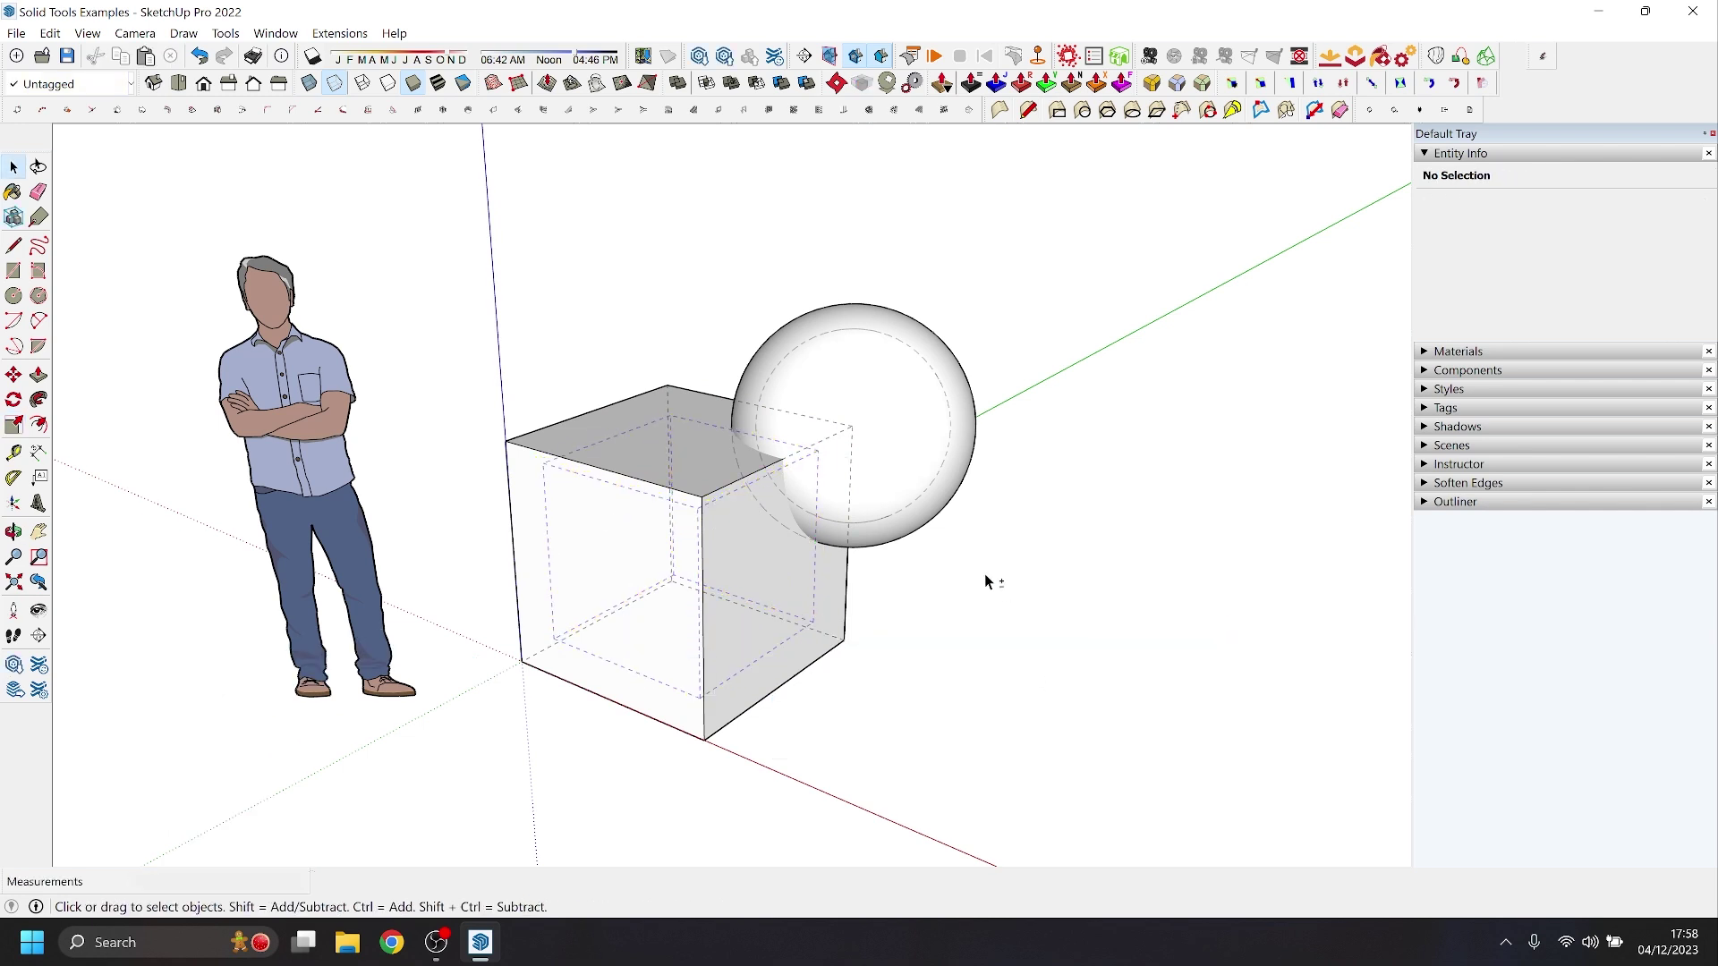
middle_drag(984, 577, 1177, 602)
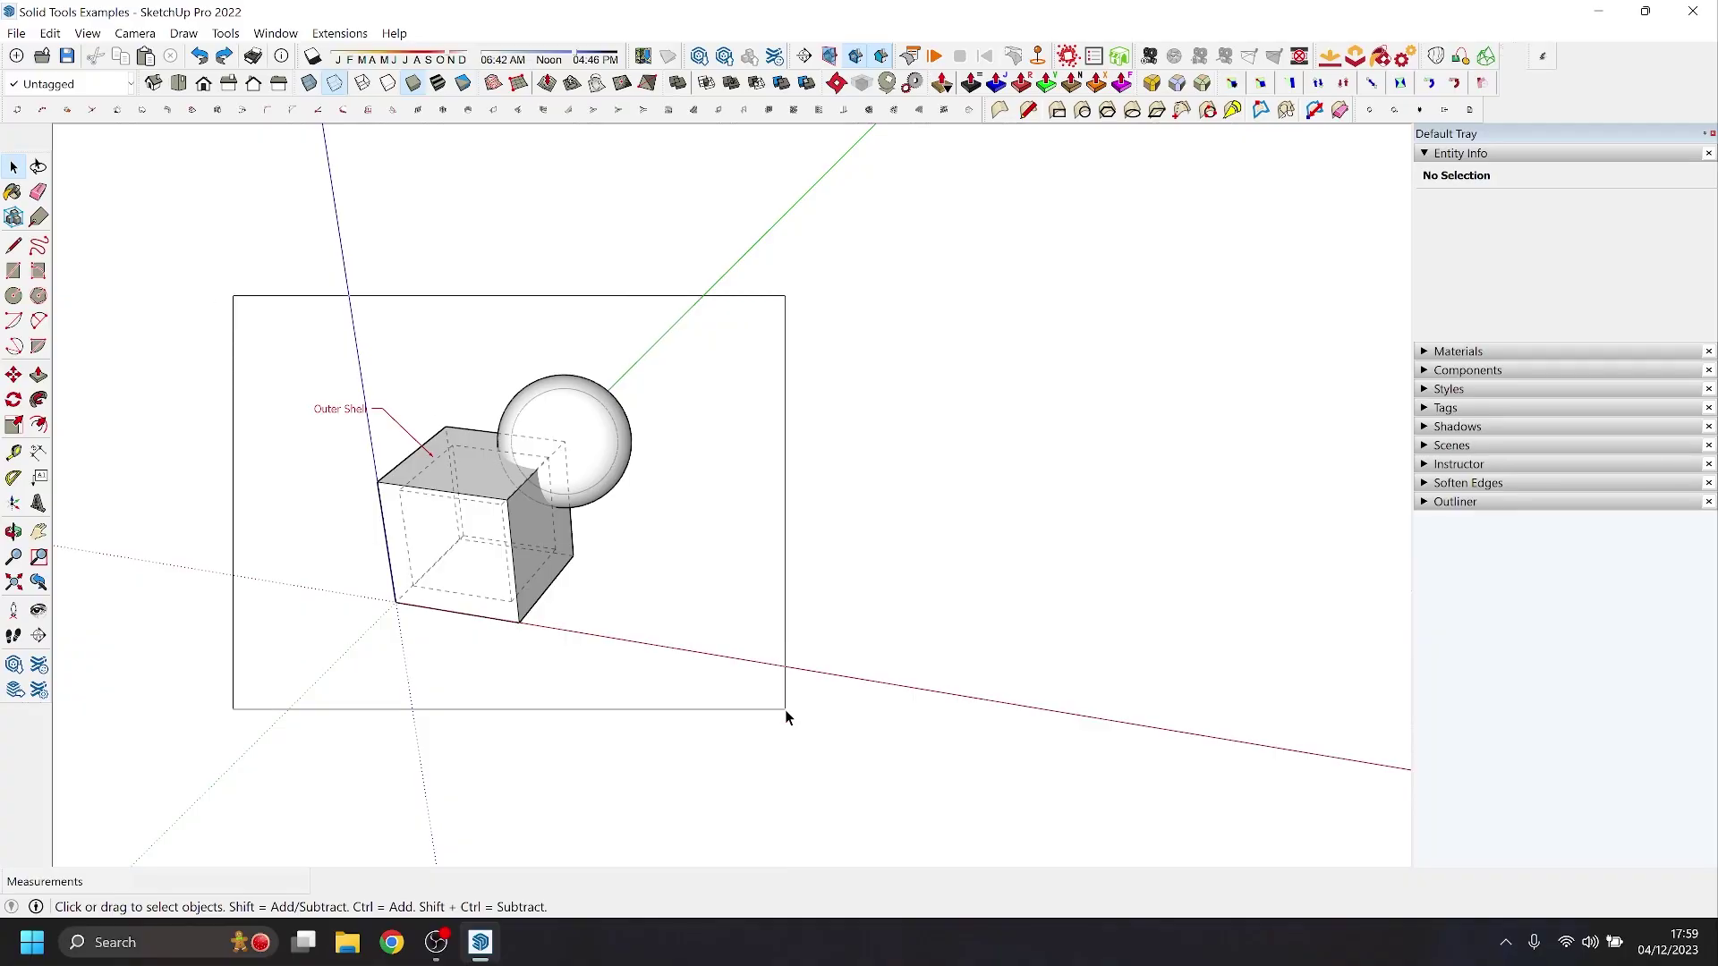
- Copy the nested cubes, spheres and Outer Shell label 3000 mm along the red axis and array the copy x5
key(ctrl+a)
key(m)
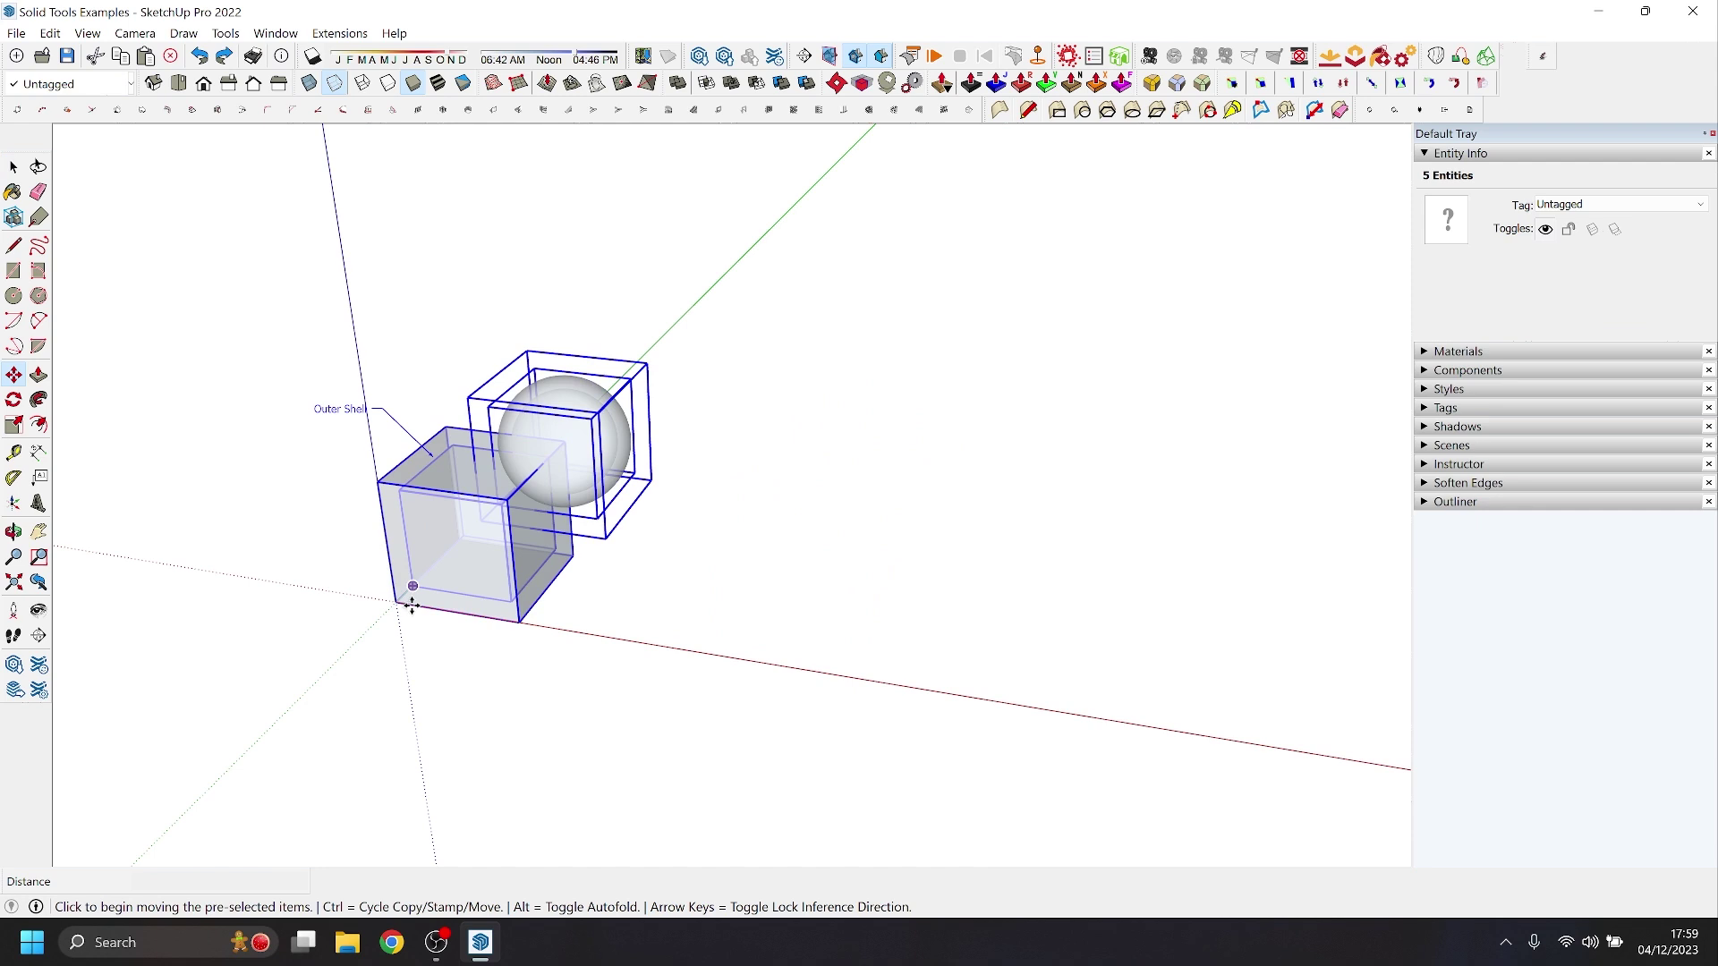
key(ctrl)
click(397, 603)
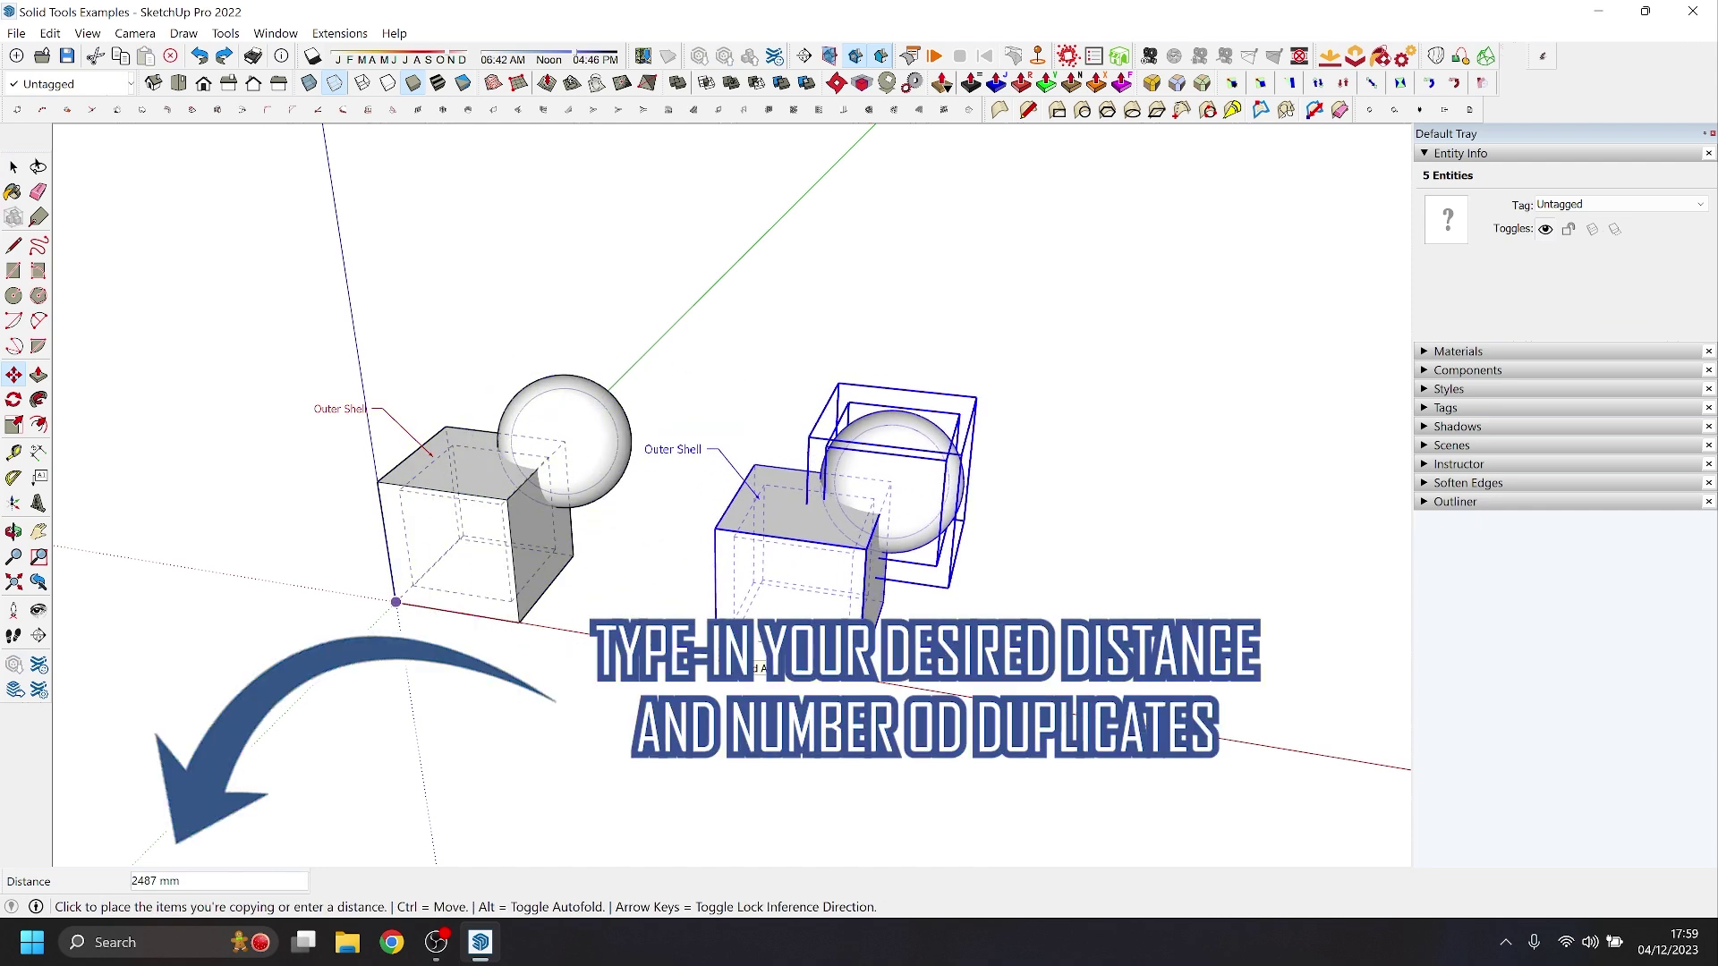
text(3000)
key(Return)
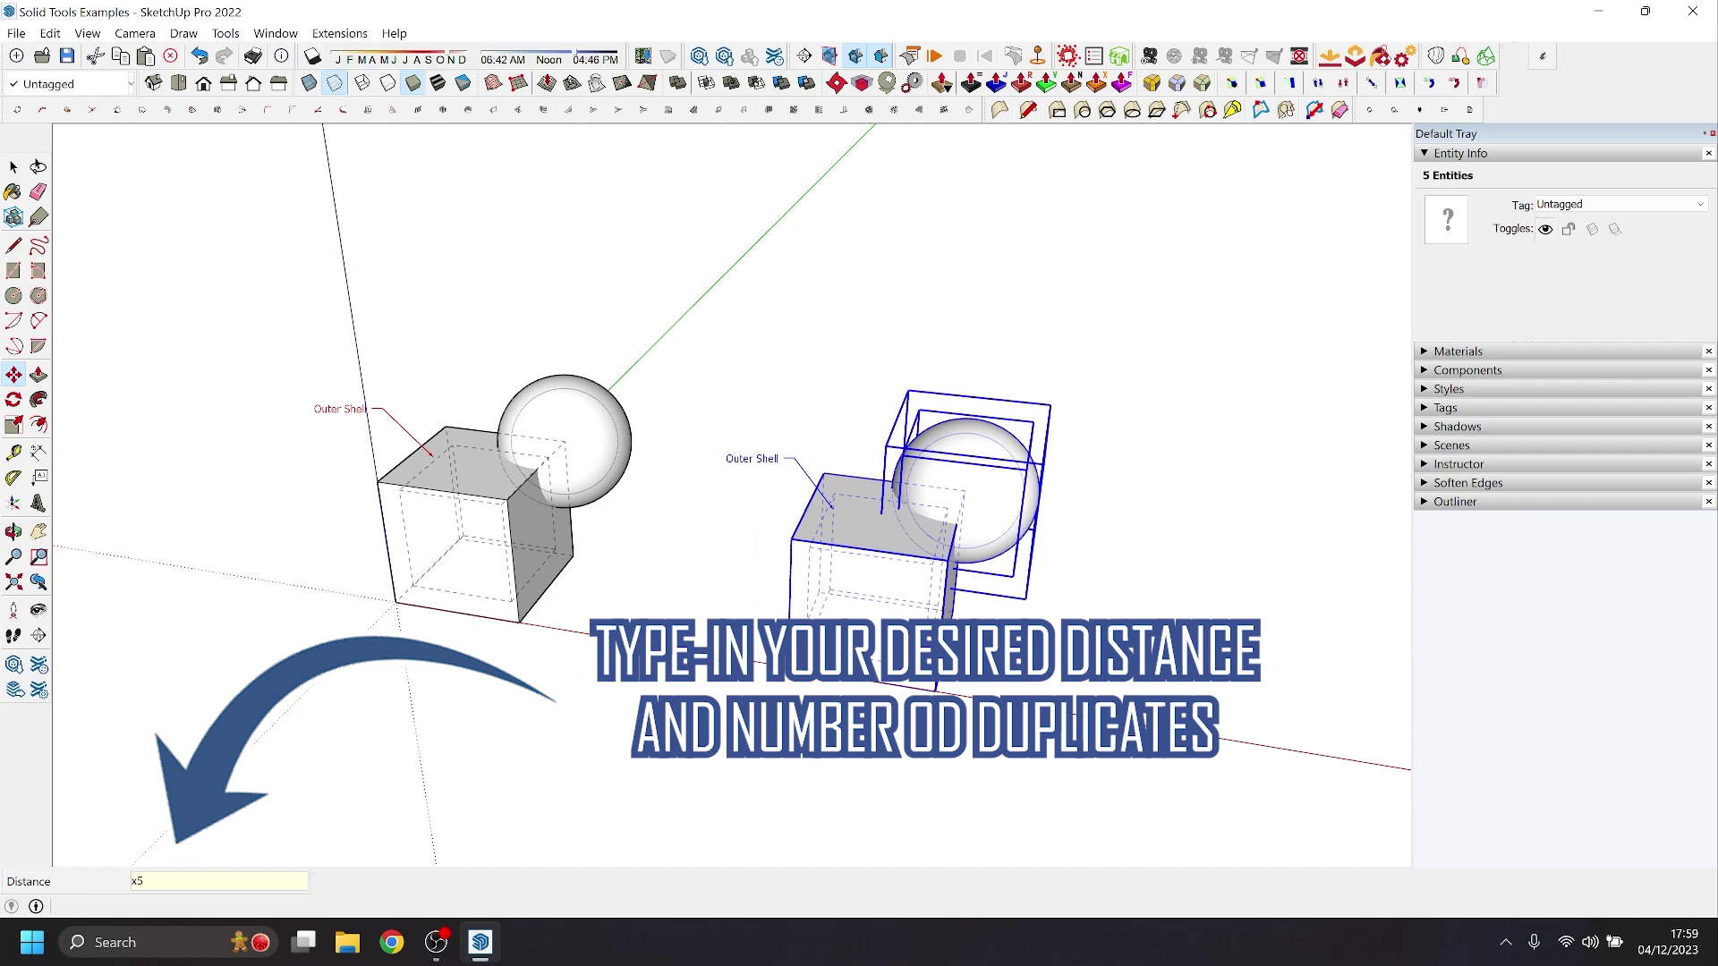
key(Return)
scroll(498, 575, down, 5)
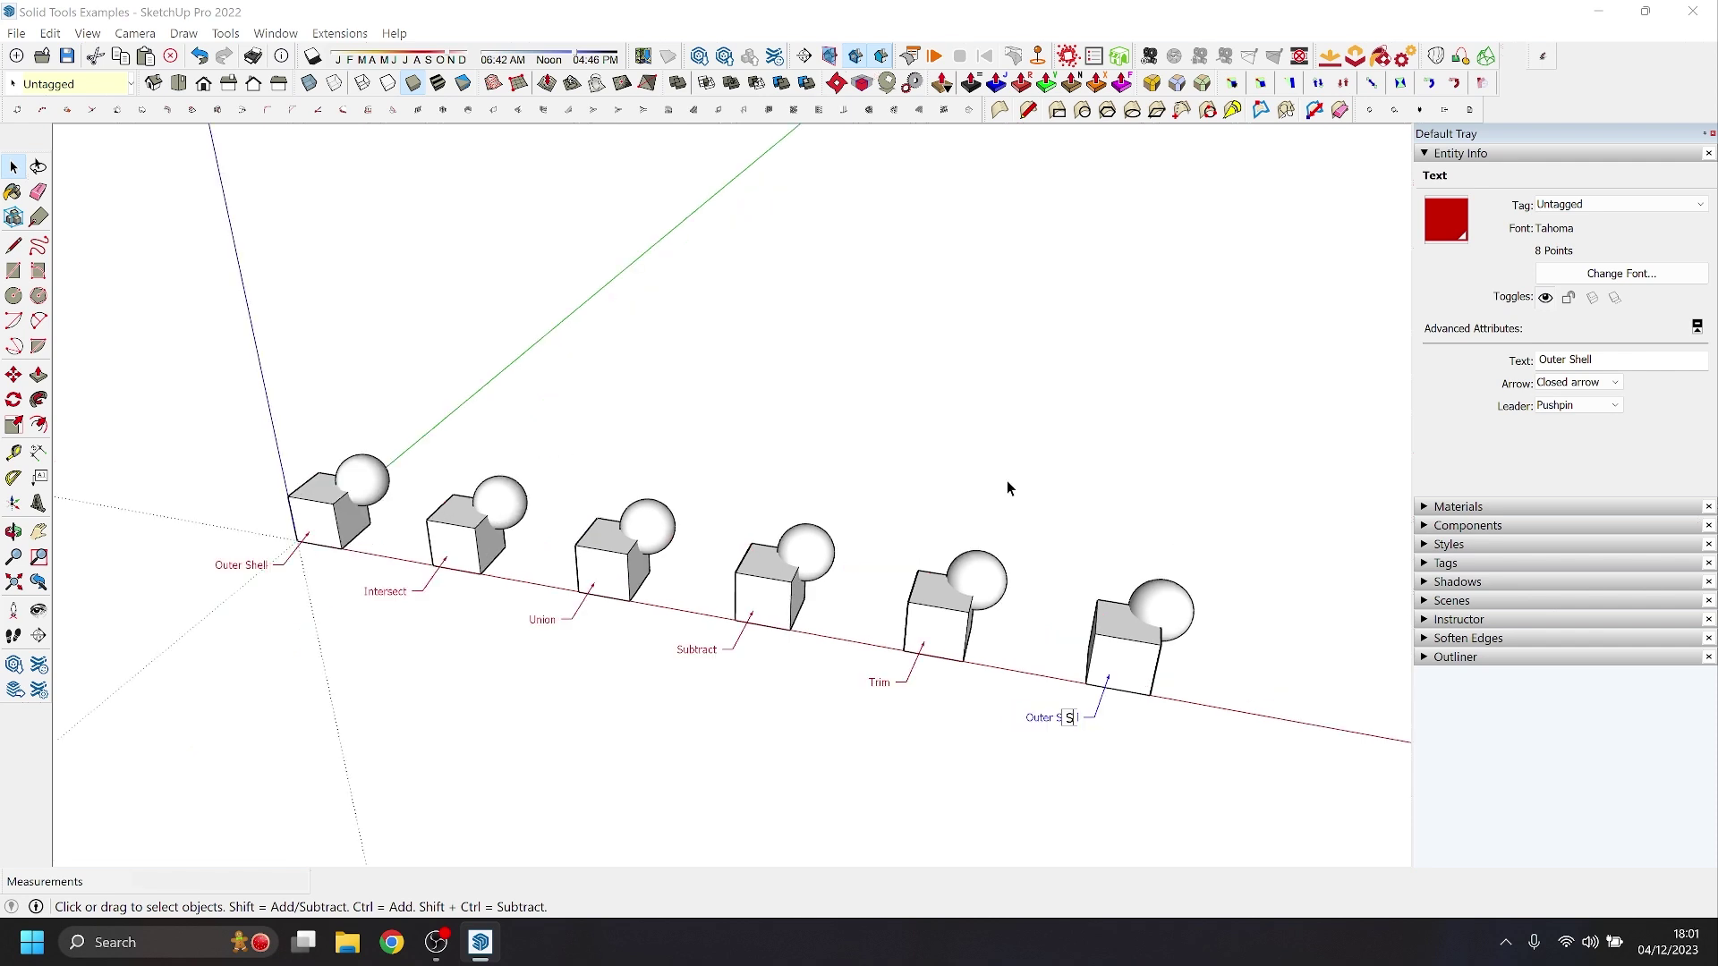
- Change the label of the sixth cube-and-sphere set to Split
text(Split)
click(1006, 480)
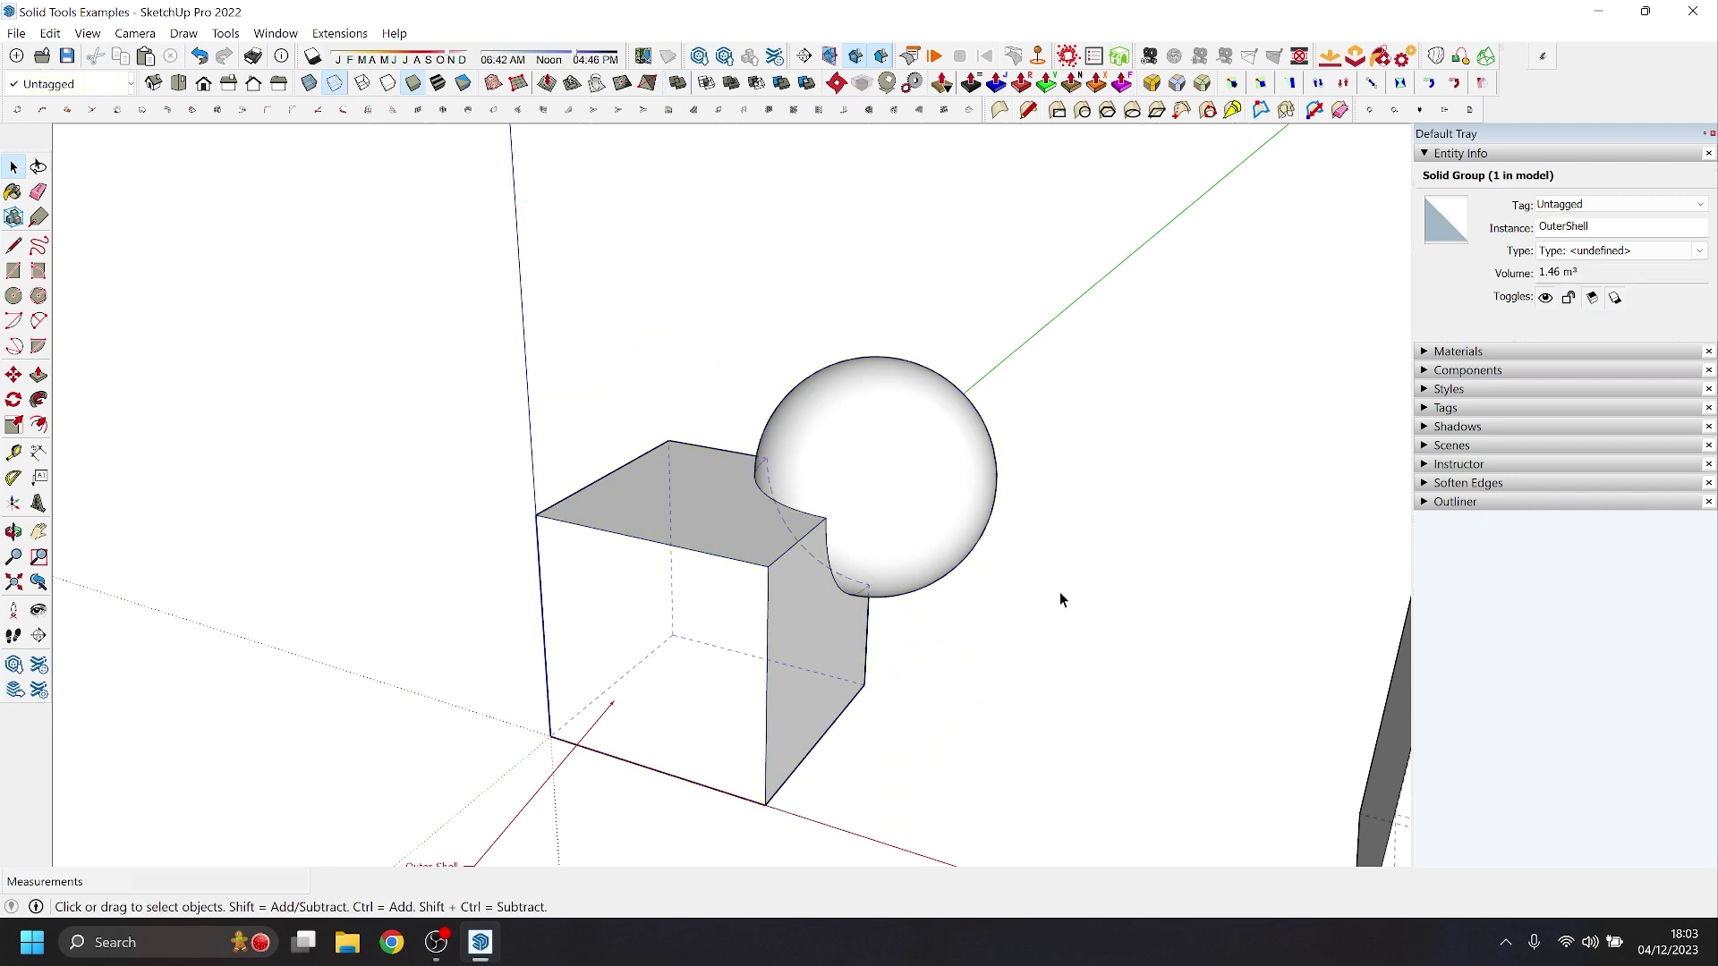
- Open the merged solid at the Outer Shell label and hide its sphere surface to examine the interior
click(1059, 592)
scroll(832, 599, up, 3)
middle_drag(832, 599, 516, 674)
scroll(809, 564, up, 3)
scroll(584, 592, down, 2)
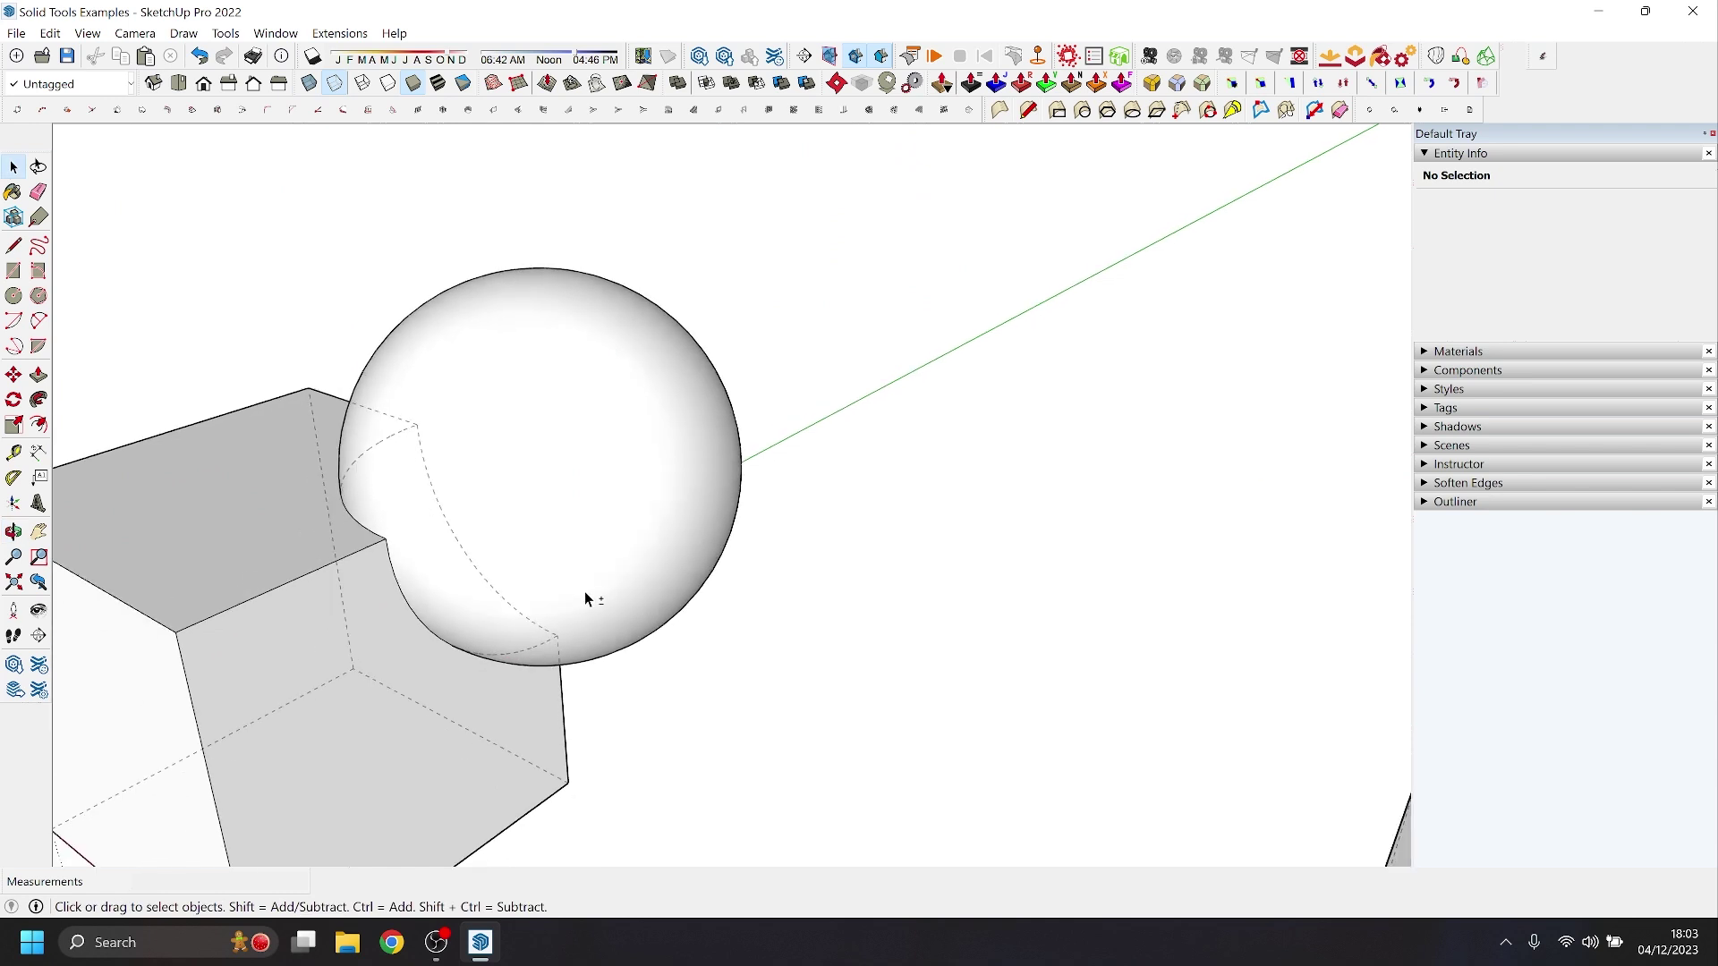
shift+middle_drag(583, 592, 808, 599)
triple_click(785, 532)
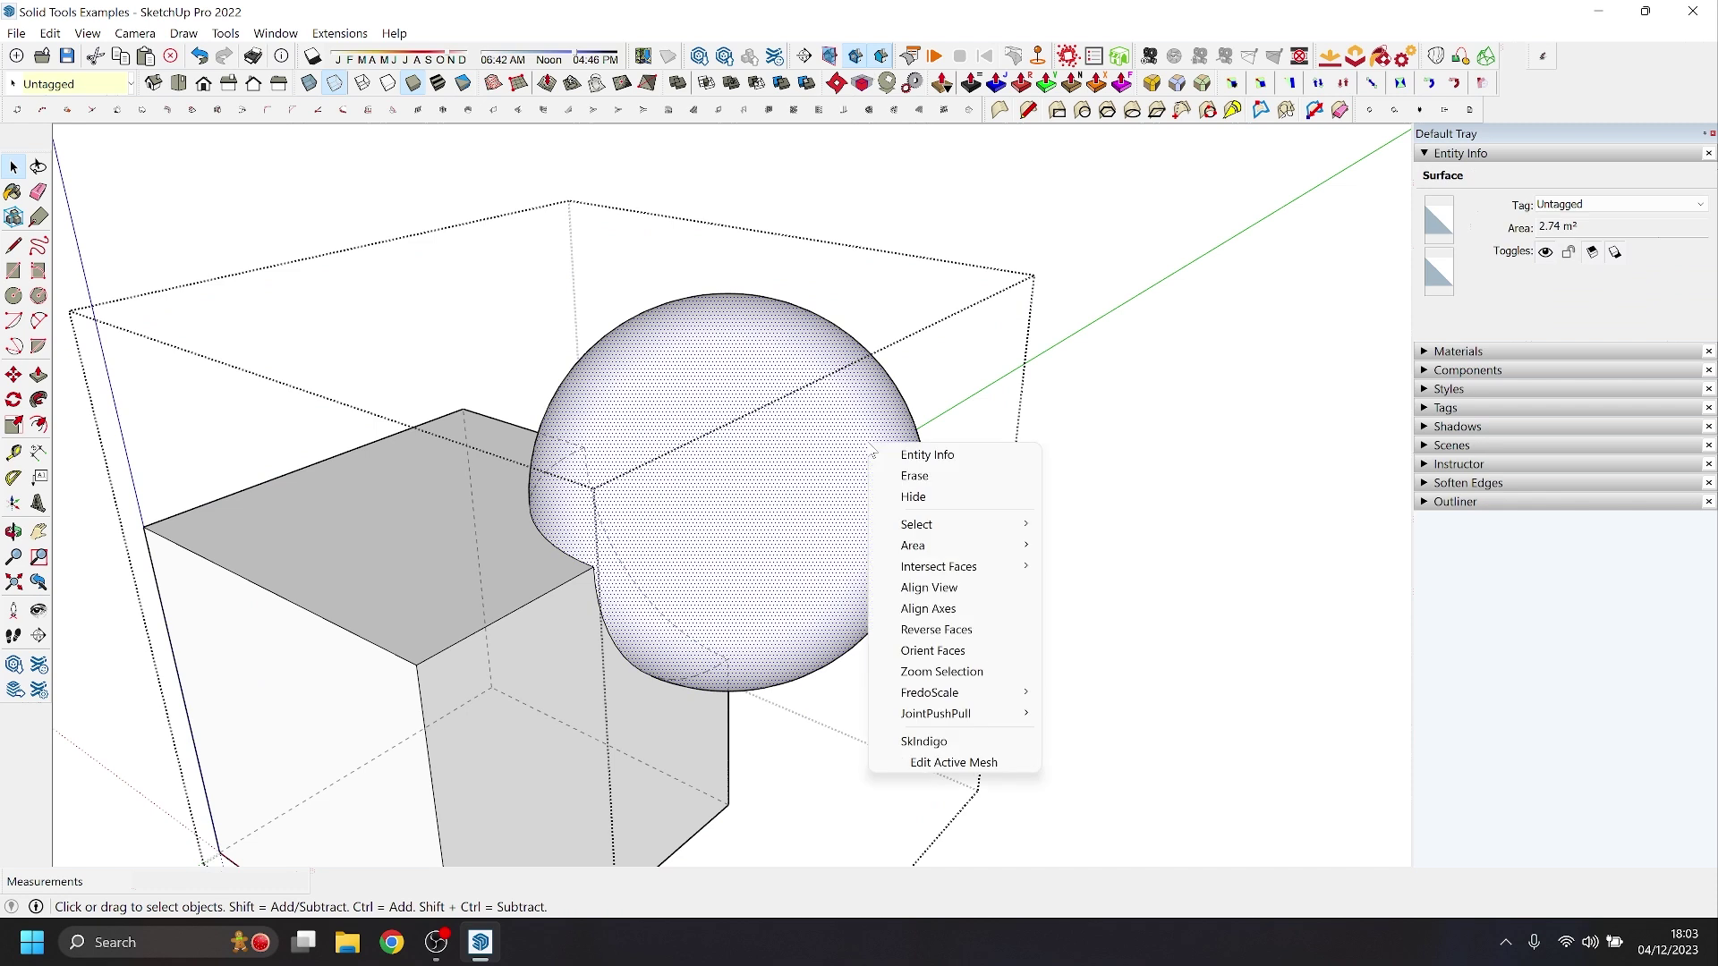
click(904, 494)
middle_drag(480, 691, 1086, 694)
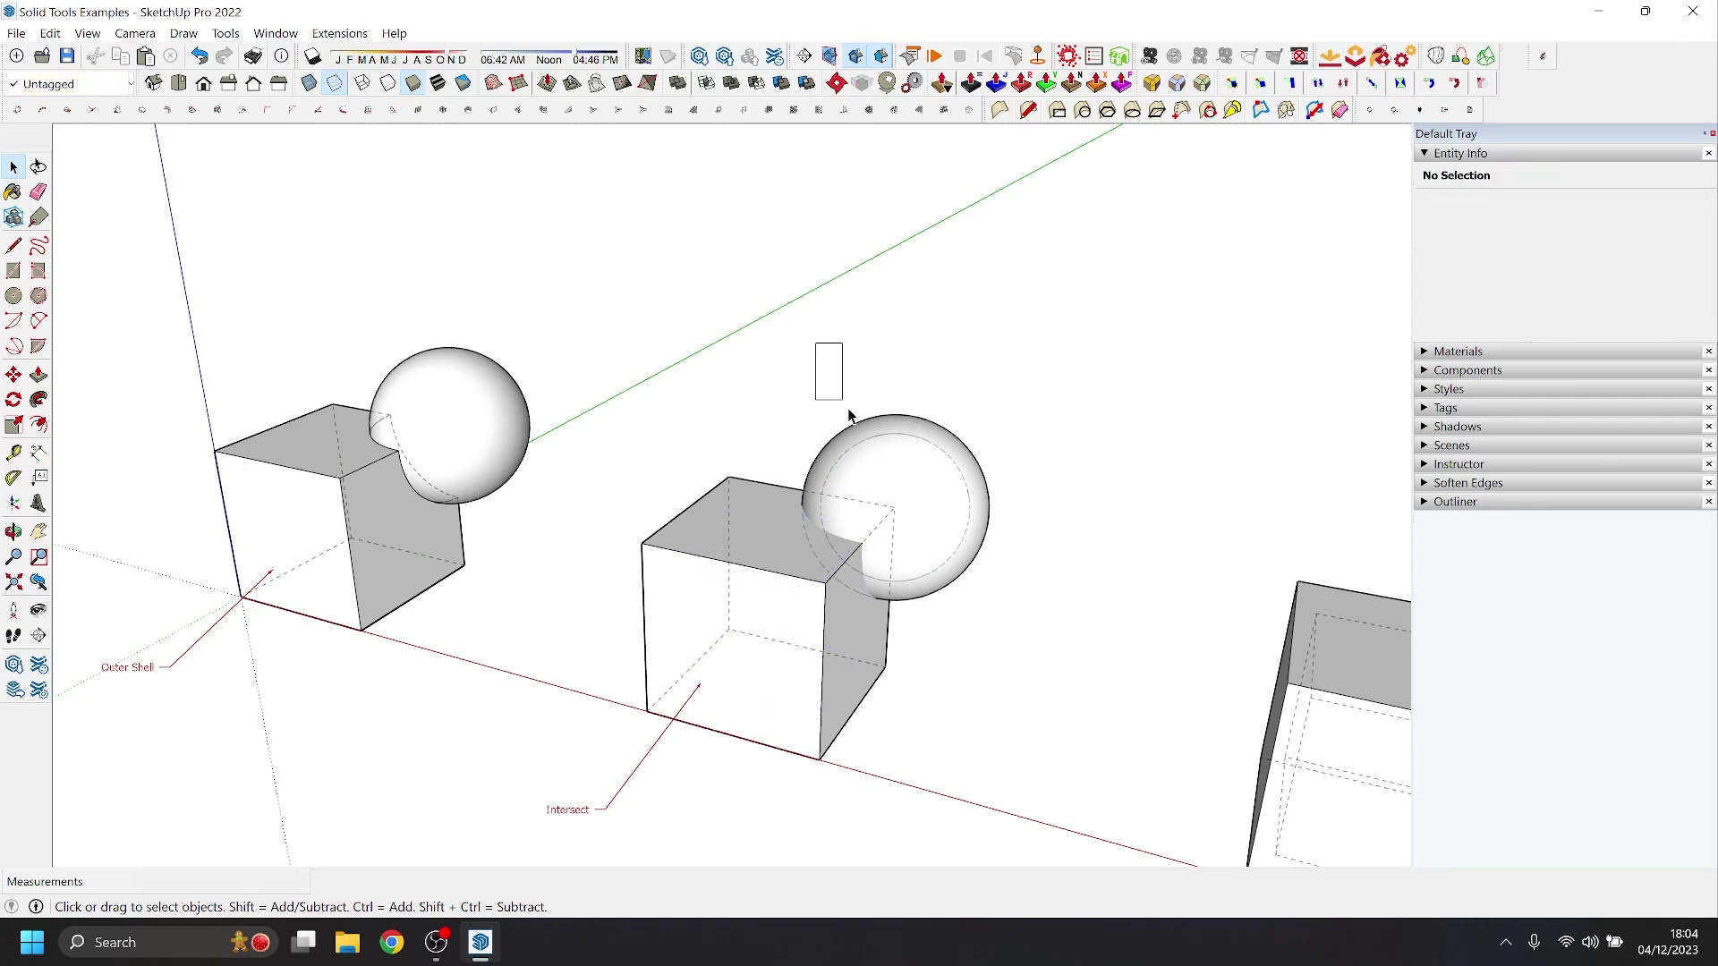
- Delete the inner sphere at the Intersect label and intersect the remaining cube and sphere solids
drag(978, 587, 979, 588)
click(979, 594)
click(689, 555)
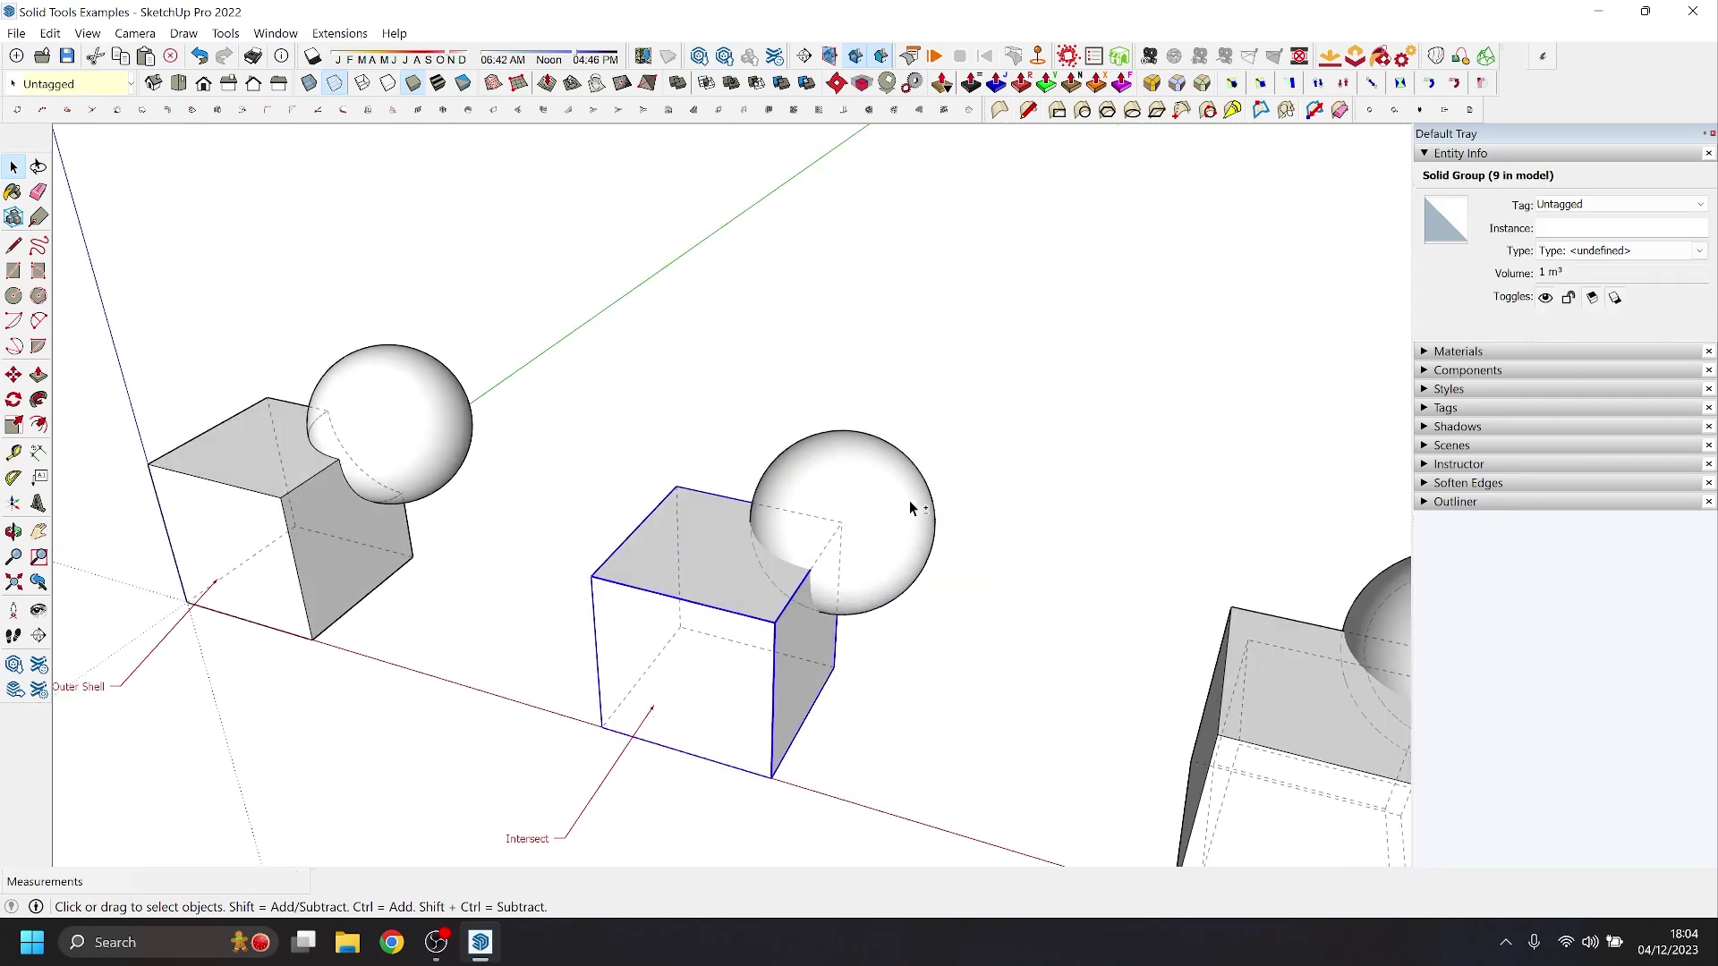
shift+click(910, 504)
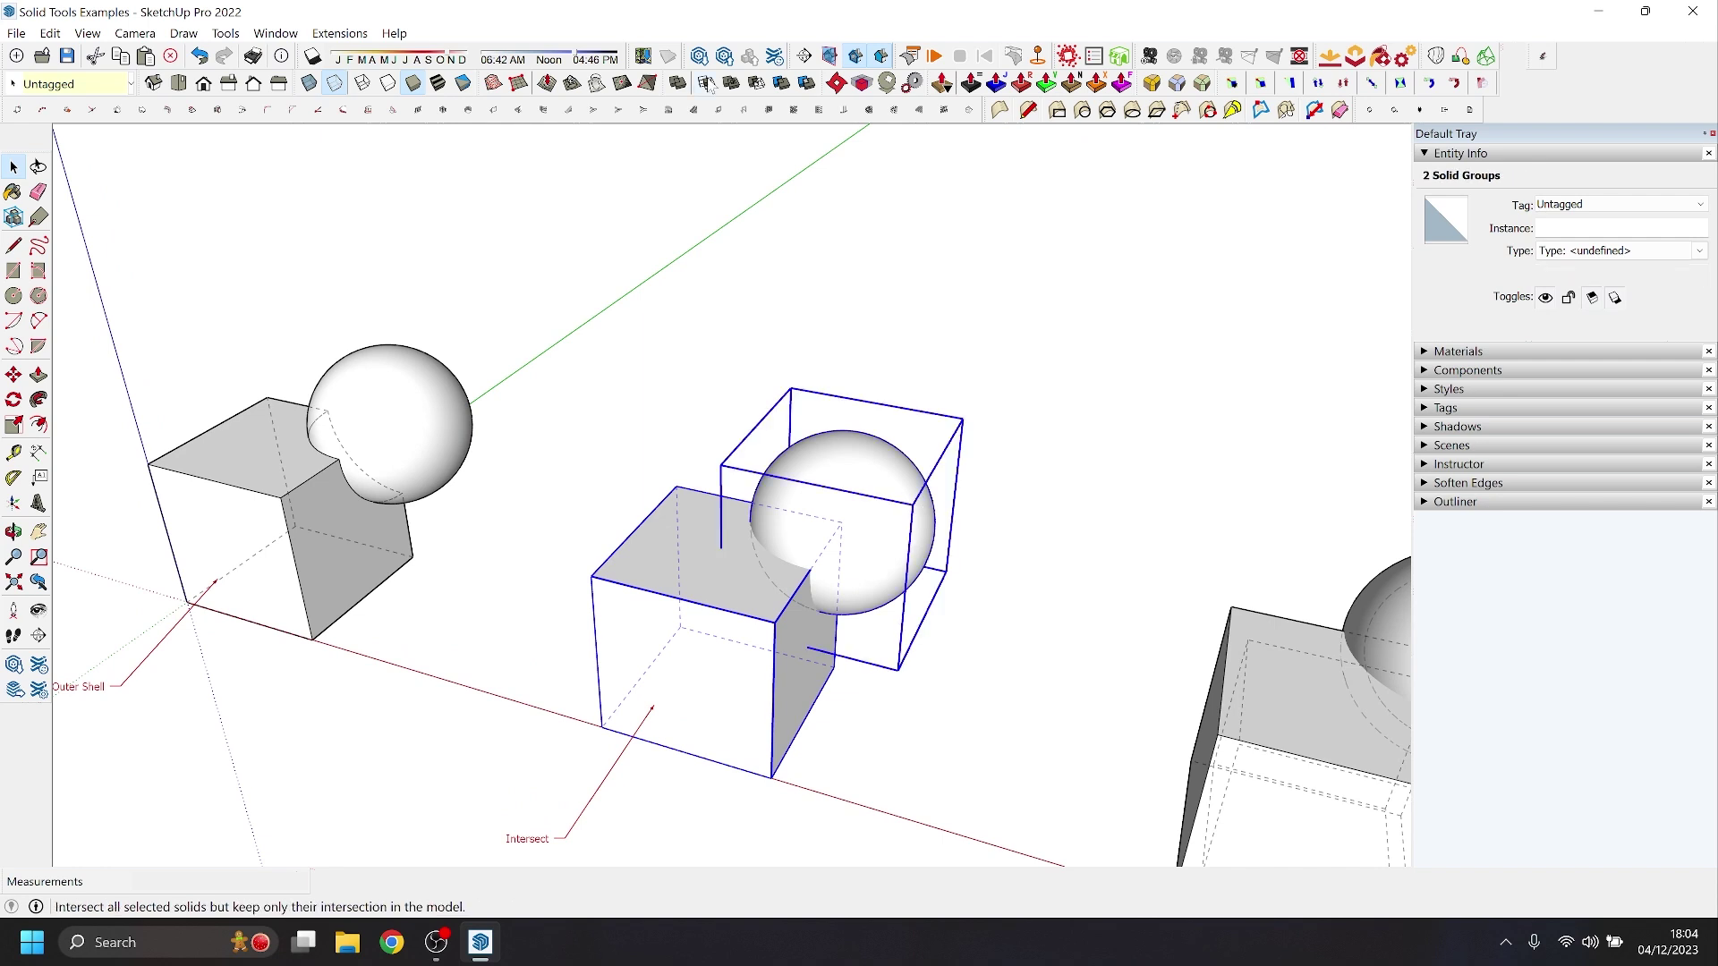
click(707, 83)
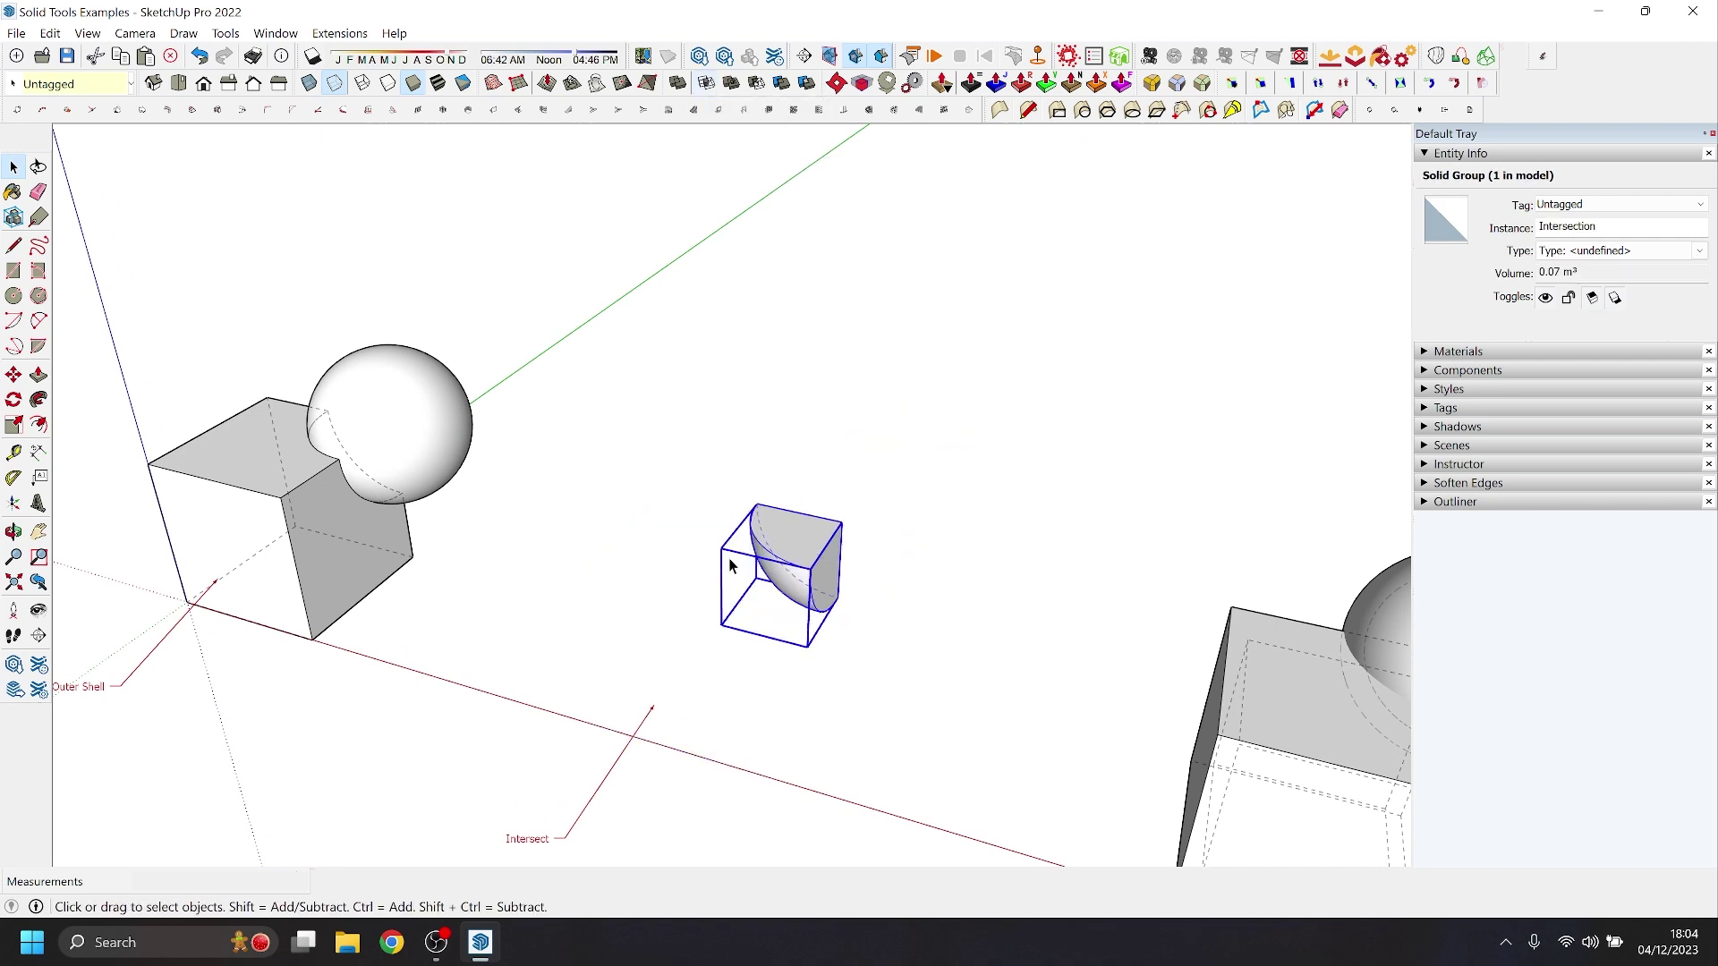
click(687, 614)
middle_drag(687, 614, 978, 564)
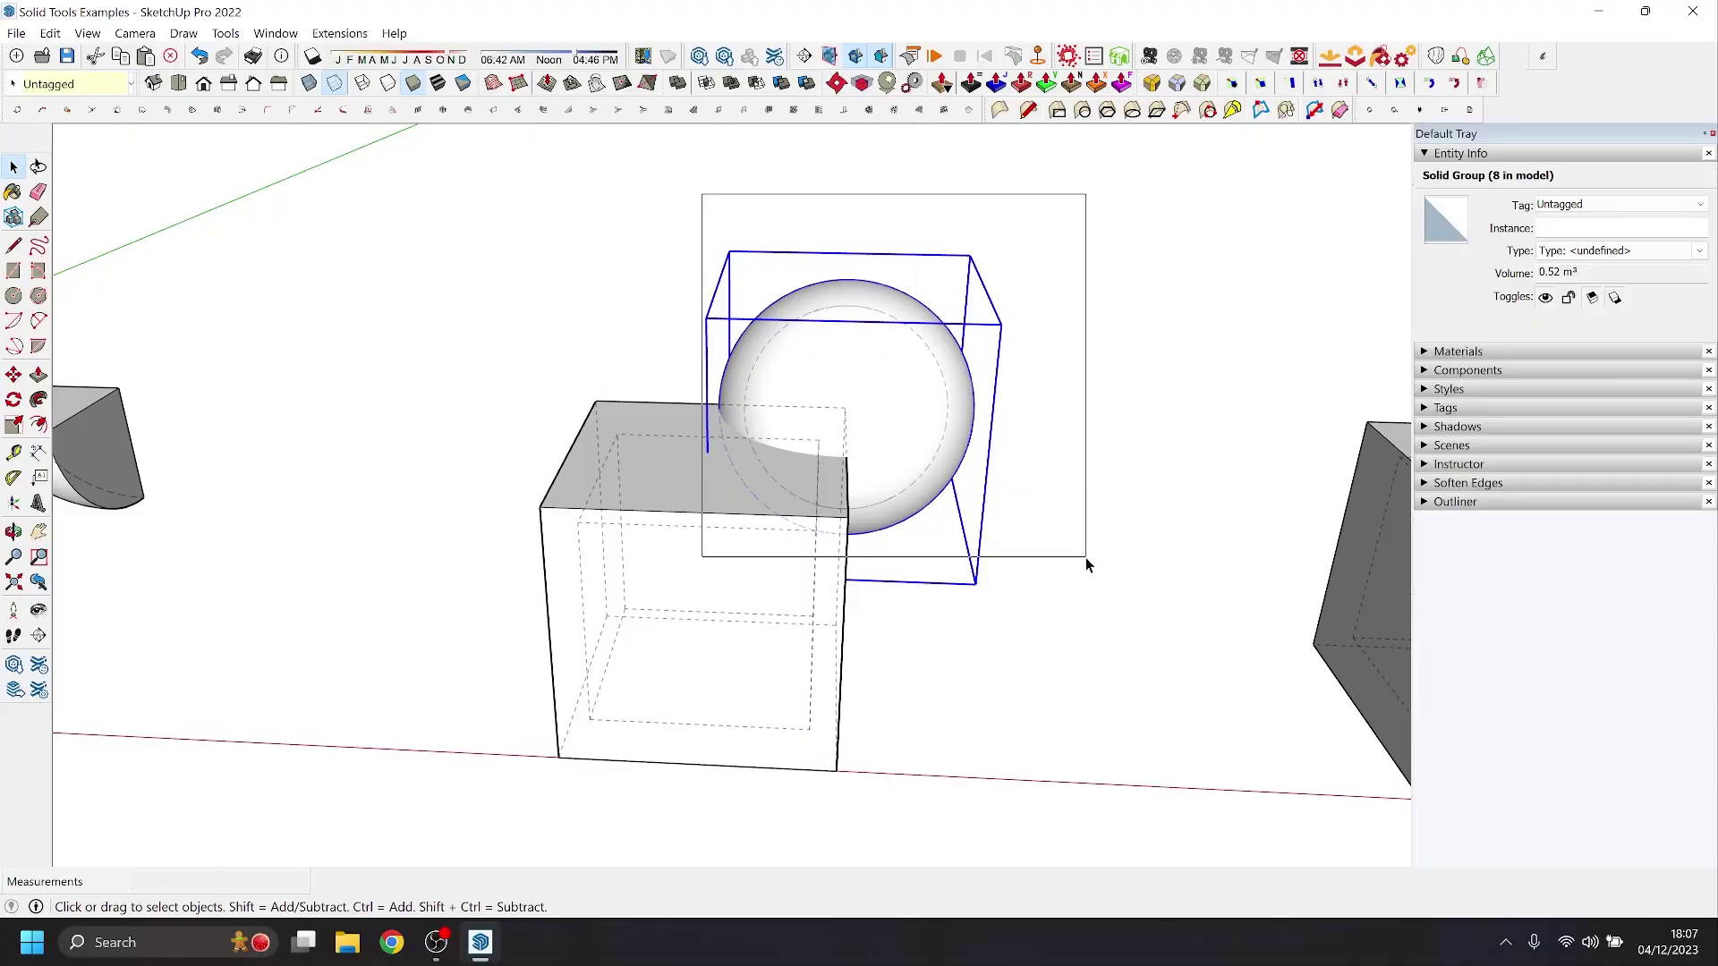
- Select the nested outer and inner spheres at the Union label and combine the solids with Union, keeping interior voids
drag(1086, 563, 1086, 564)
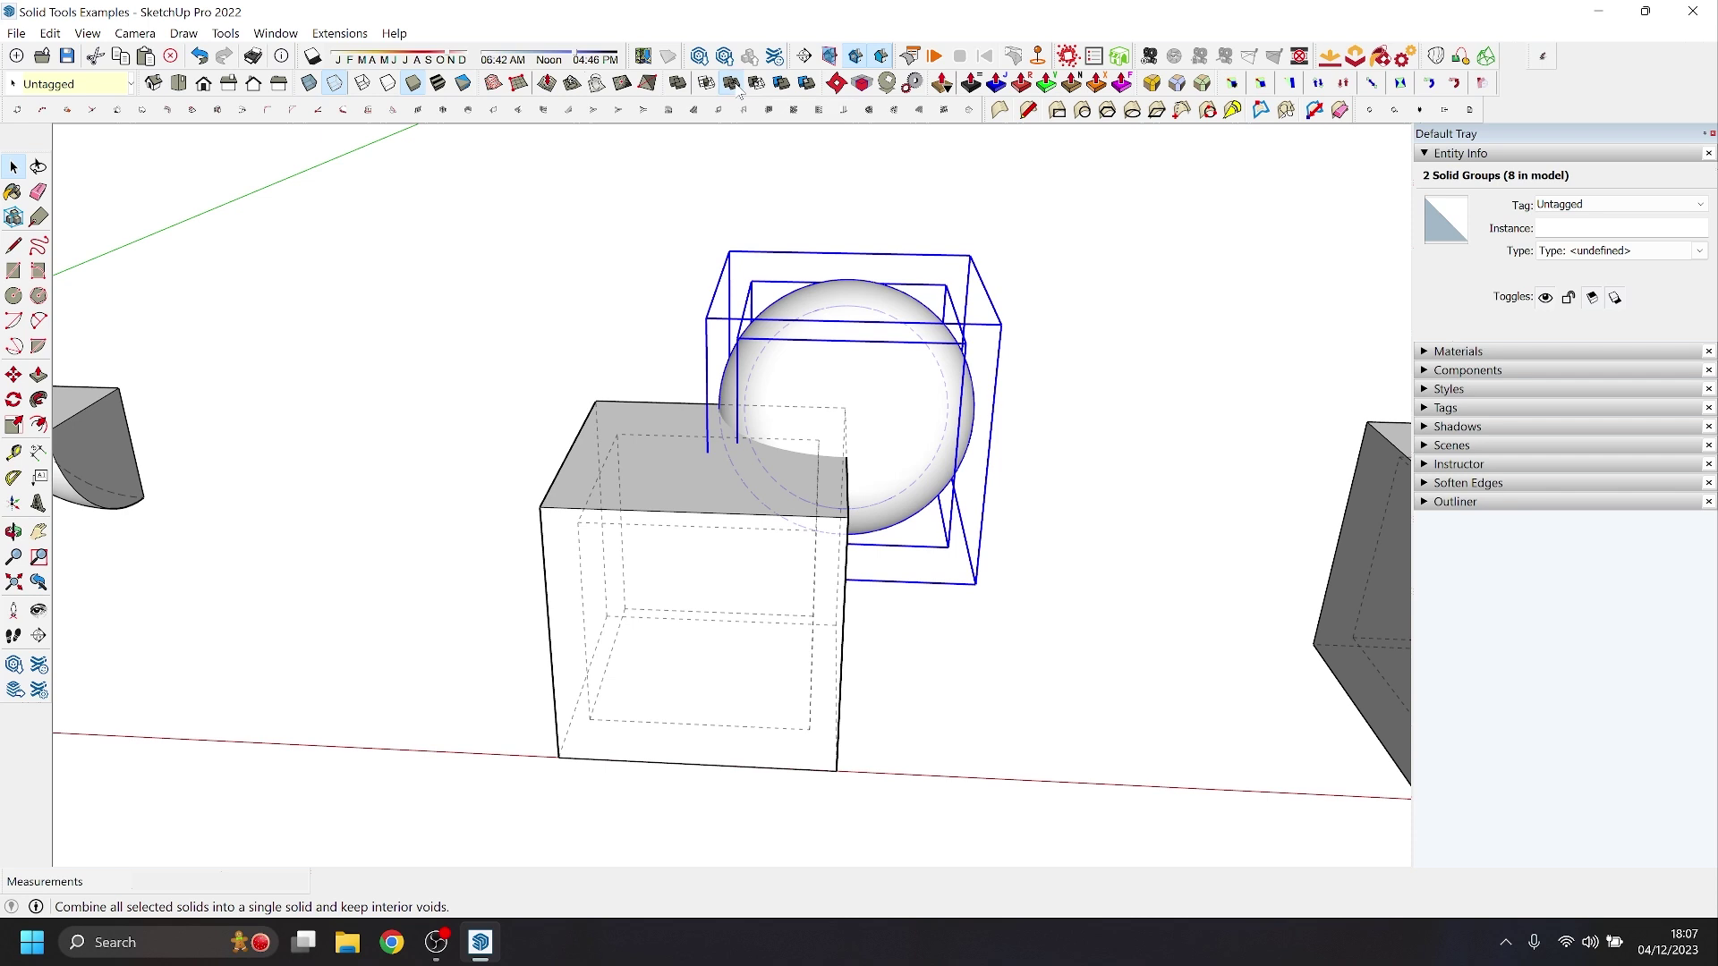
drag(881, 423, 680, 447)
key(space)
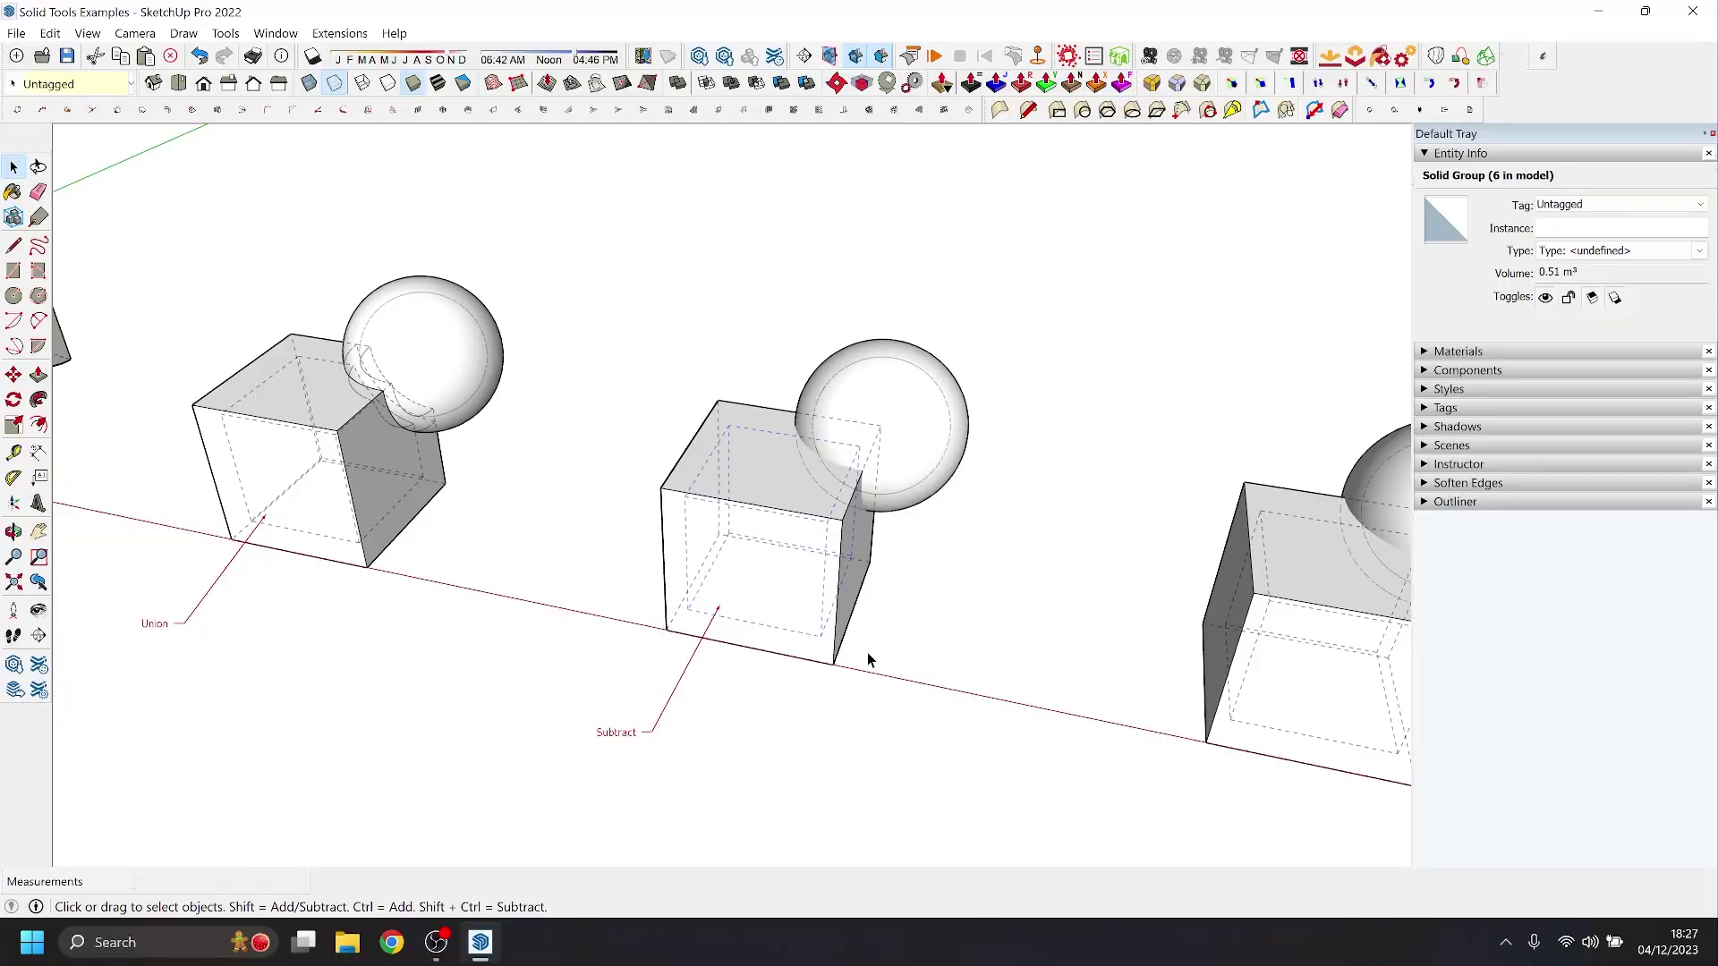
- Delete the inner sphere at the Subtract label and subtract the cube from the outer sphere
drag(804, 328, 877, 453)
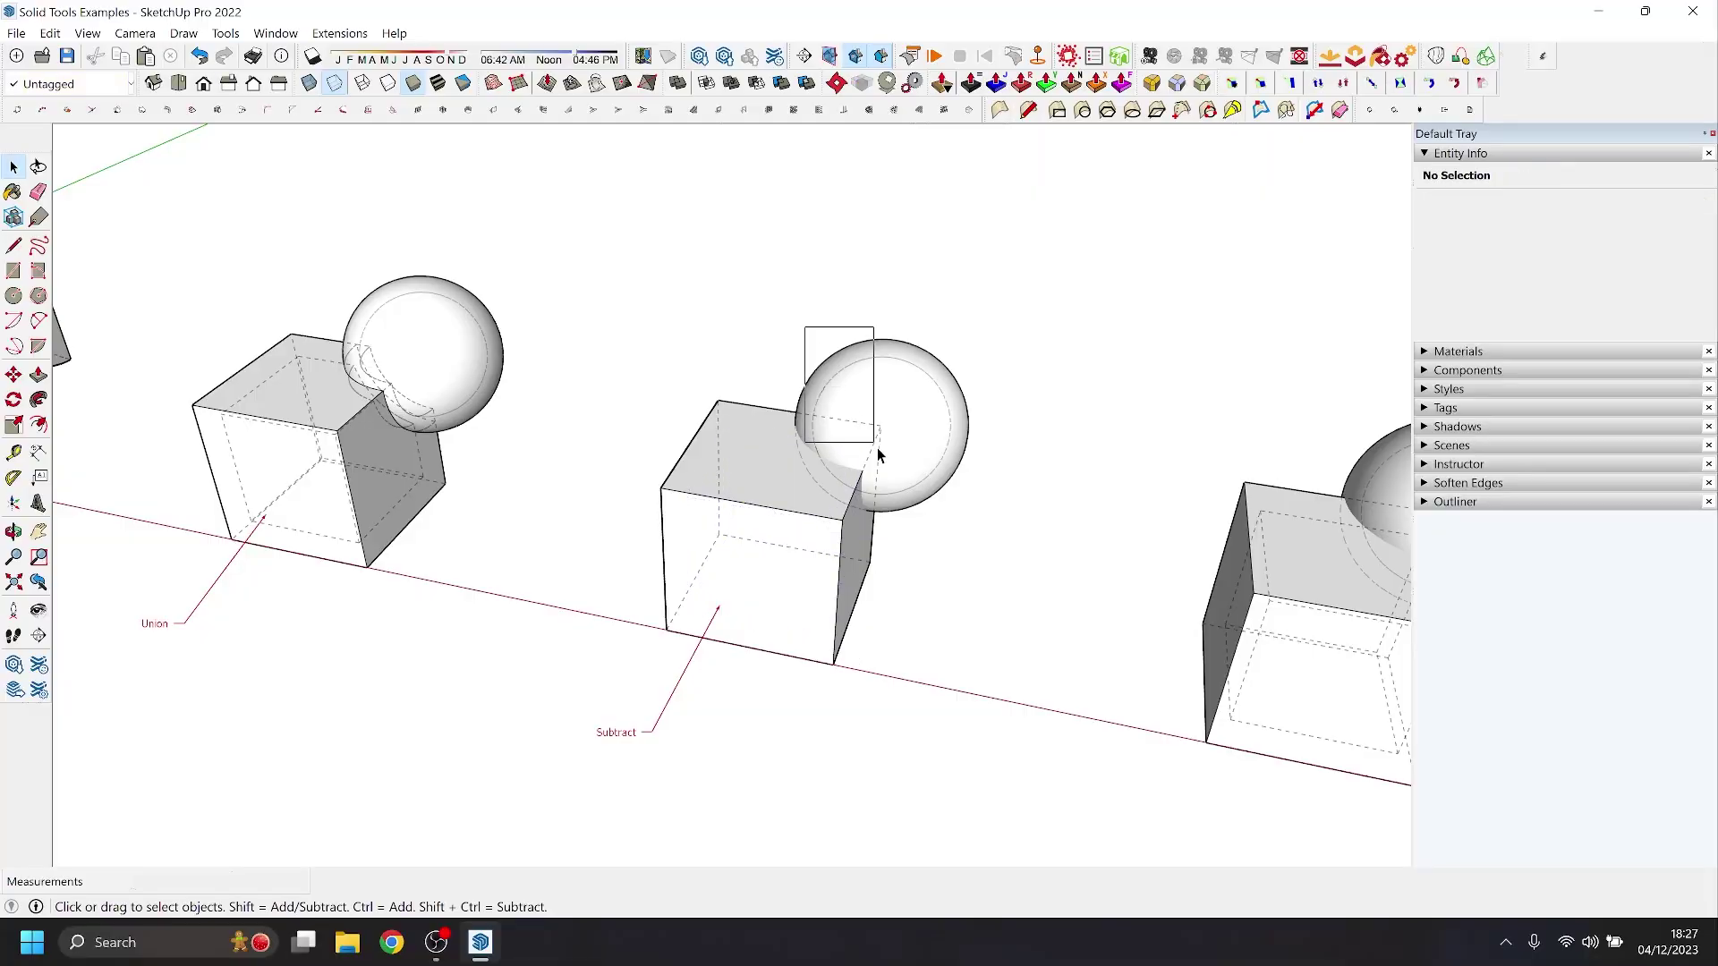
drag(954, 511, 953, 511)
click(932, 501)
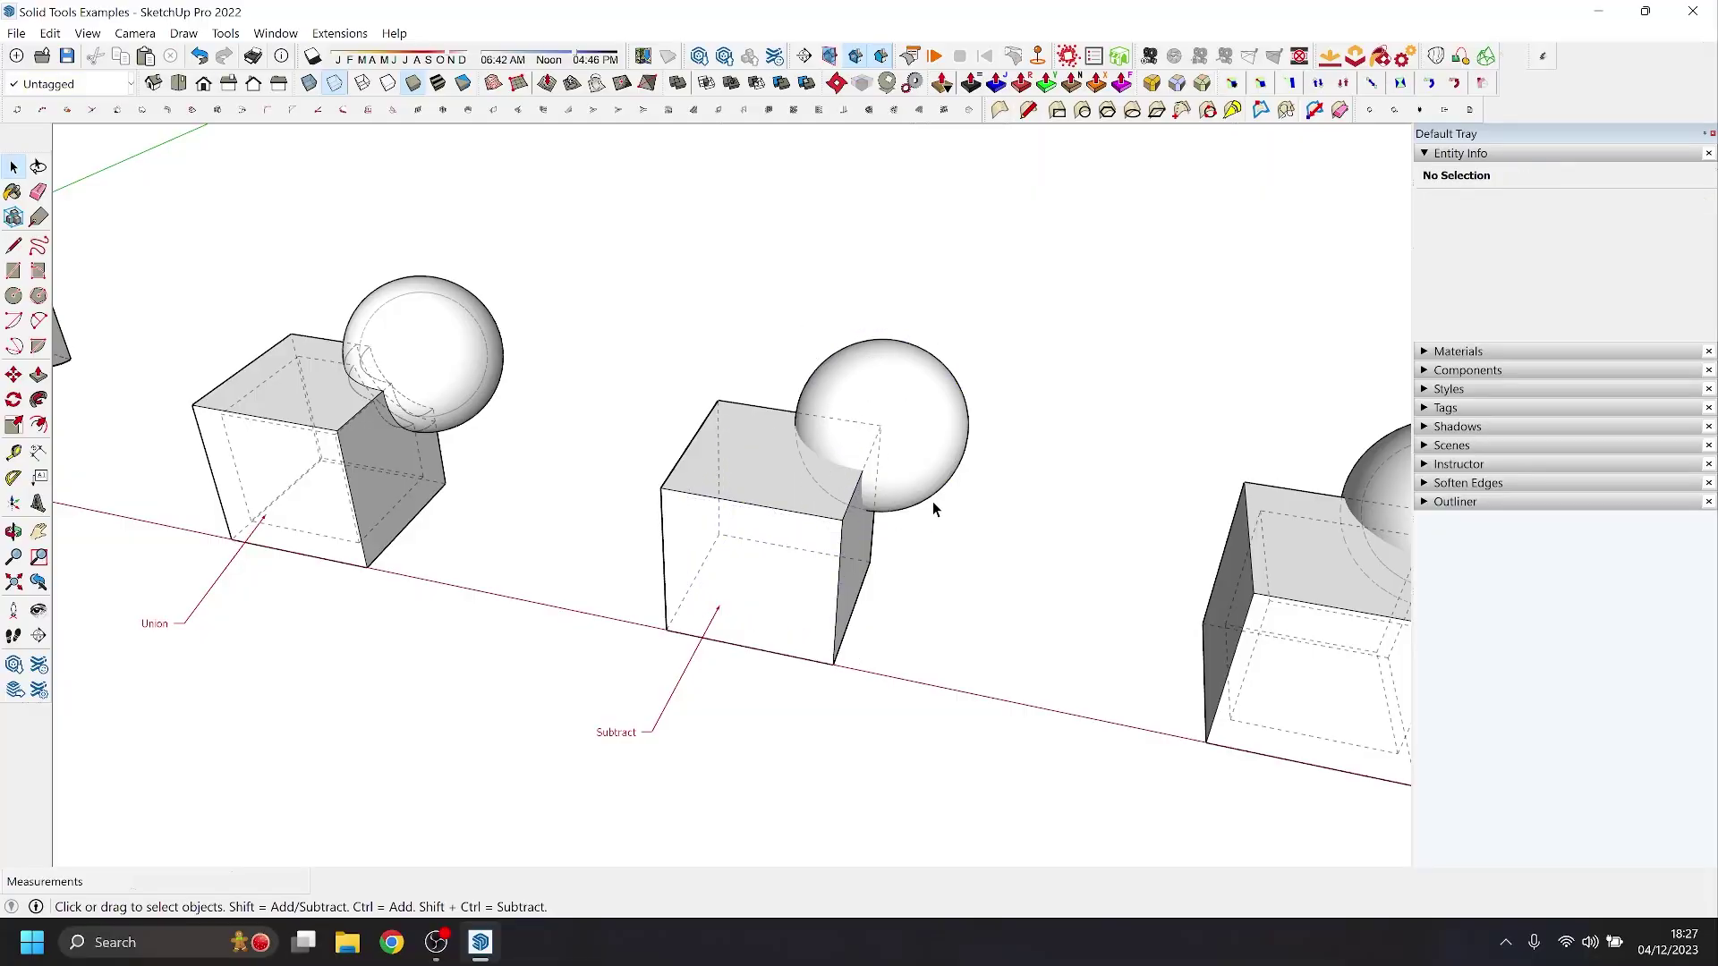
click(744, 464)
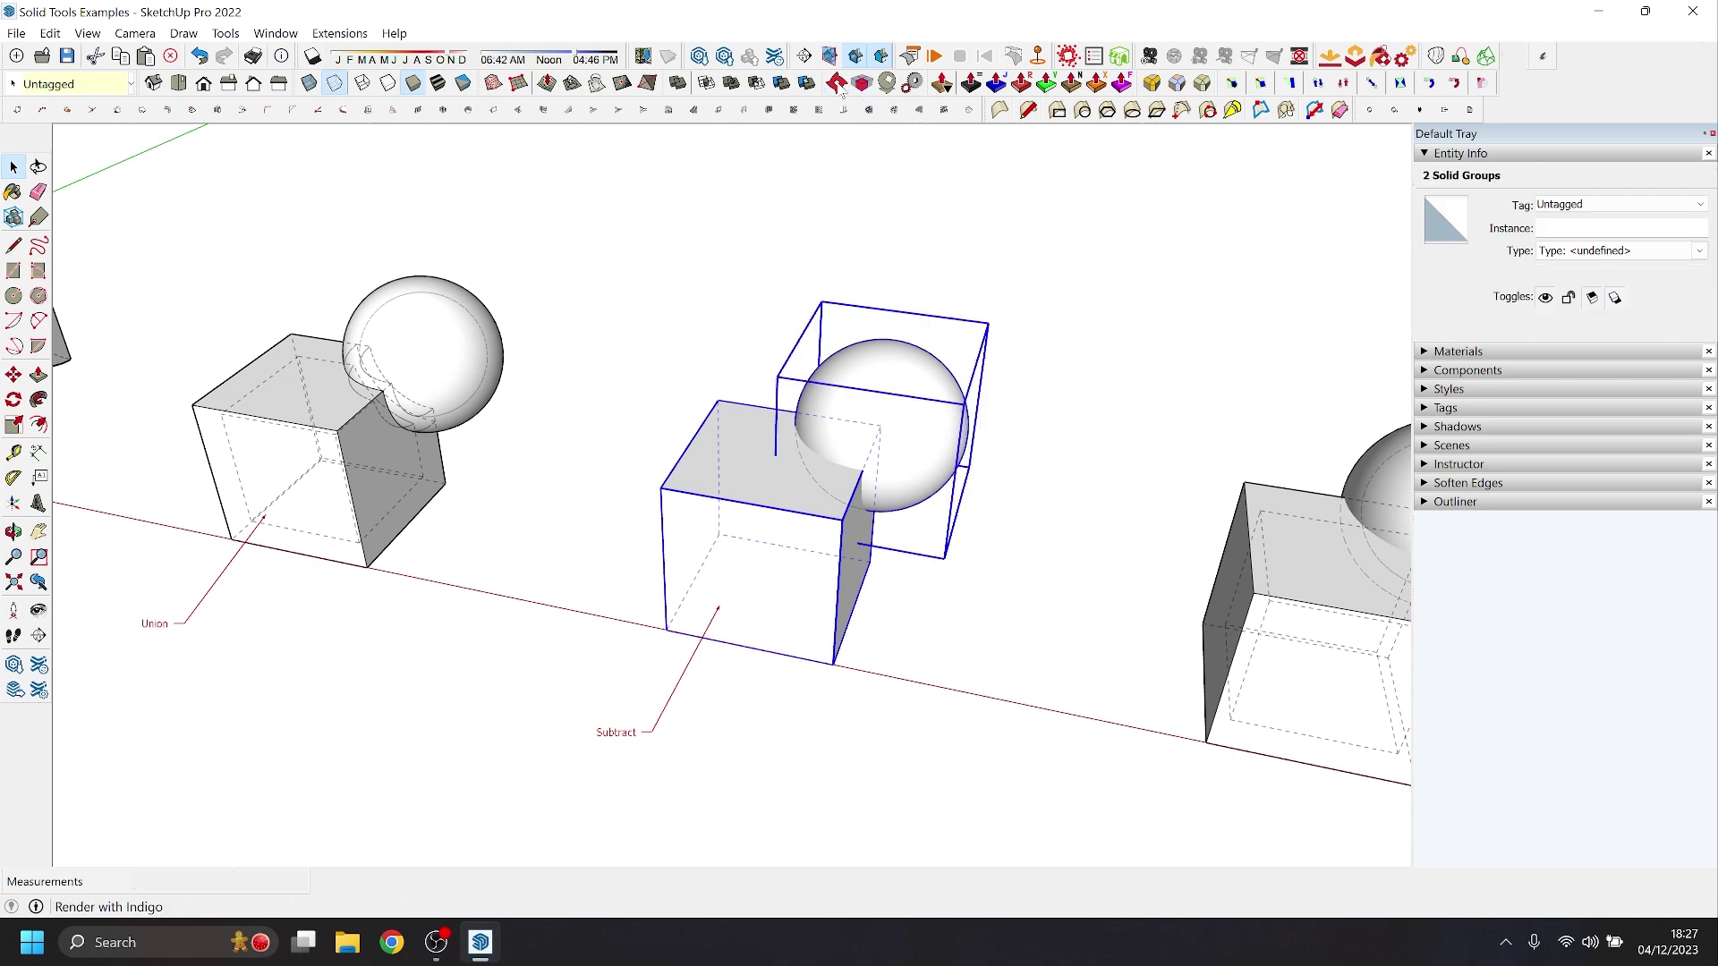
click(757, 86)
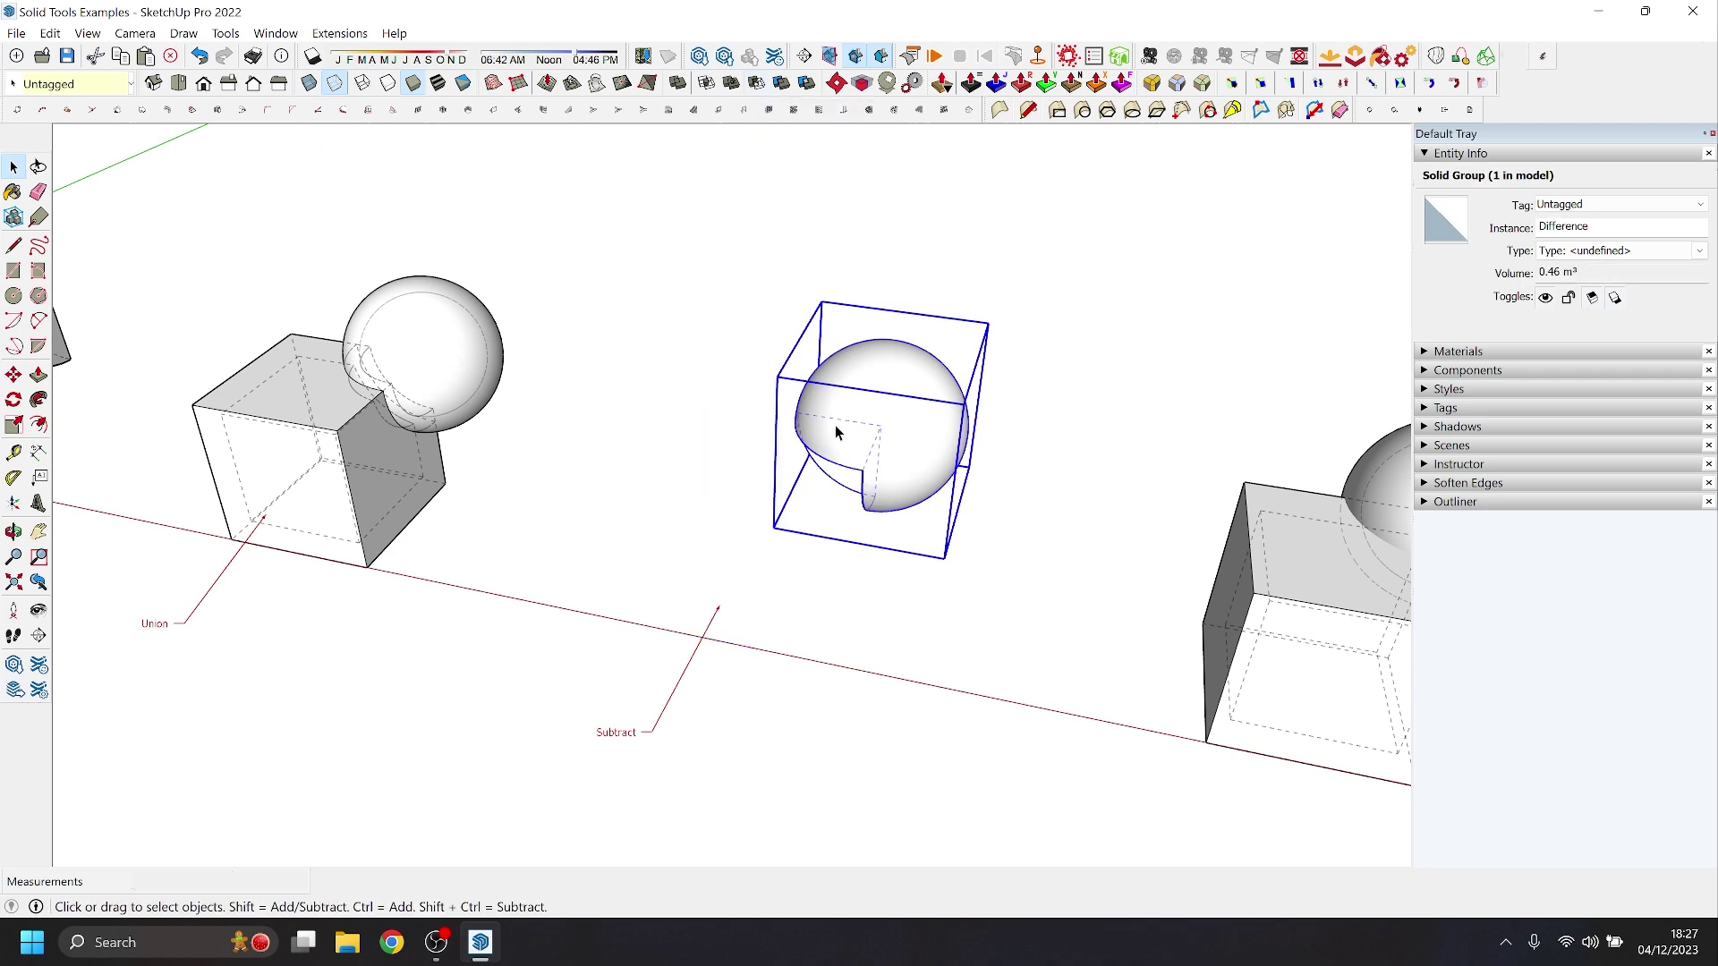
middle_drag(836, 433, 819, 322)
scroll(721, 553, up, 3)
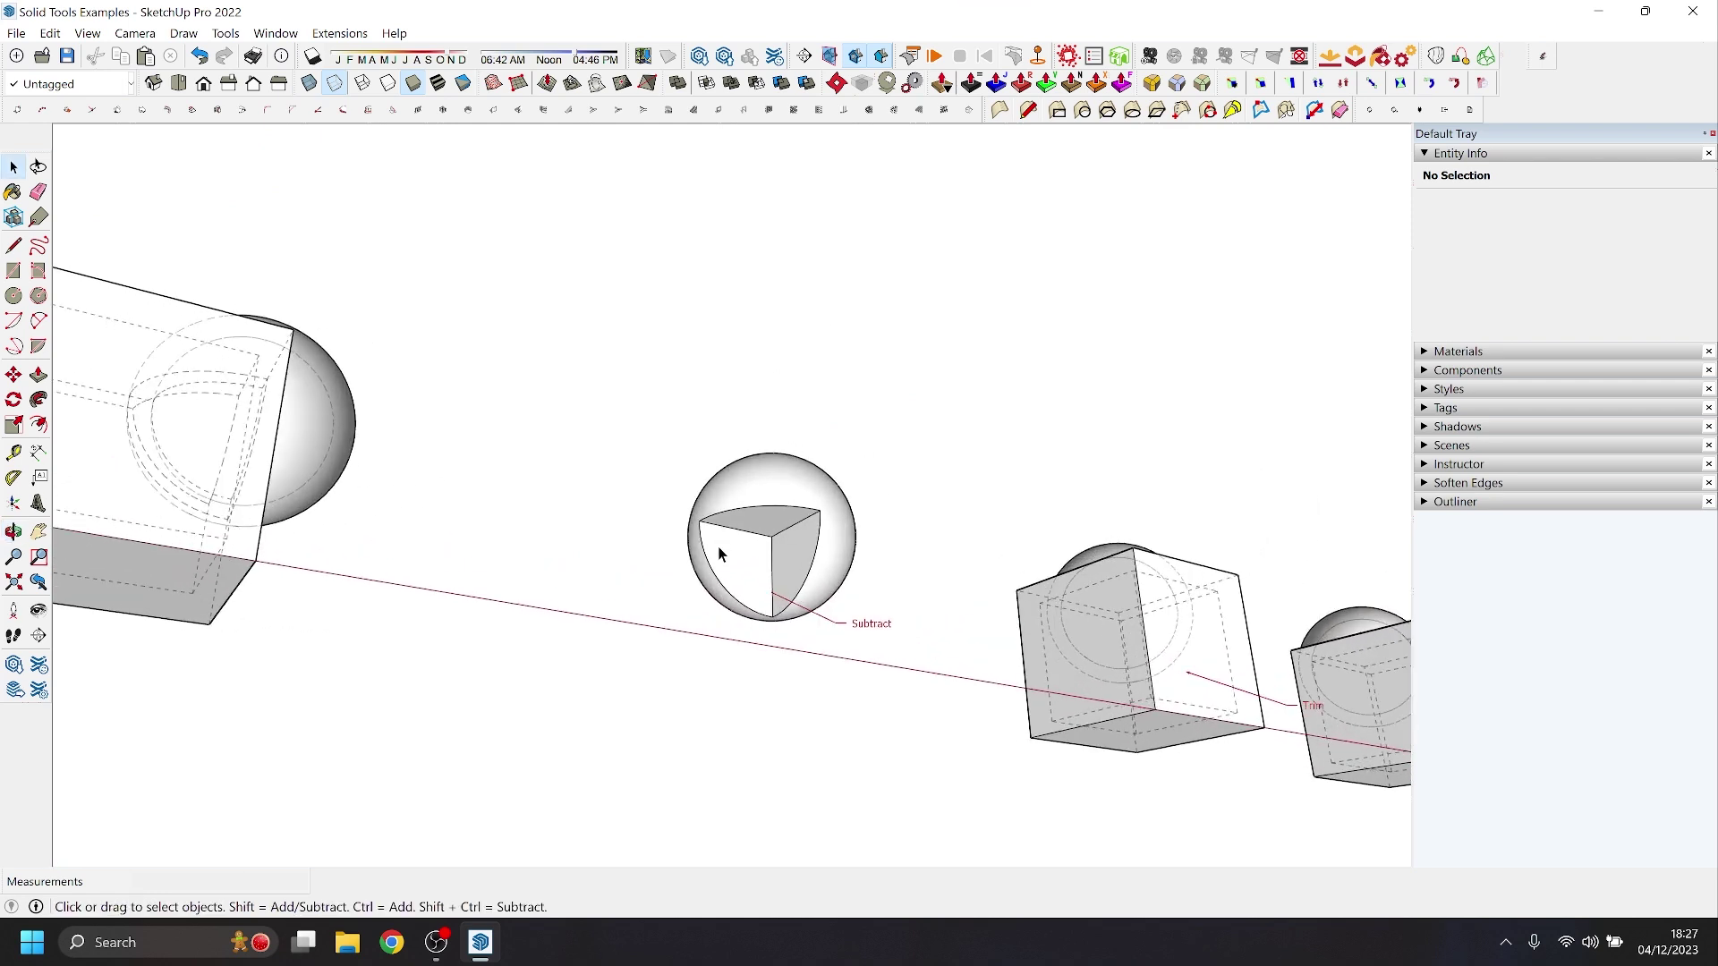
- Undo the subtraction and subtract the sphere from the cube instead
key(ctrl+z)
click(882, 503)
shift+click(729, 604)
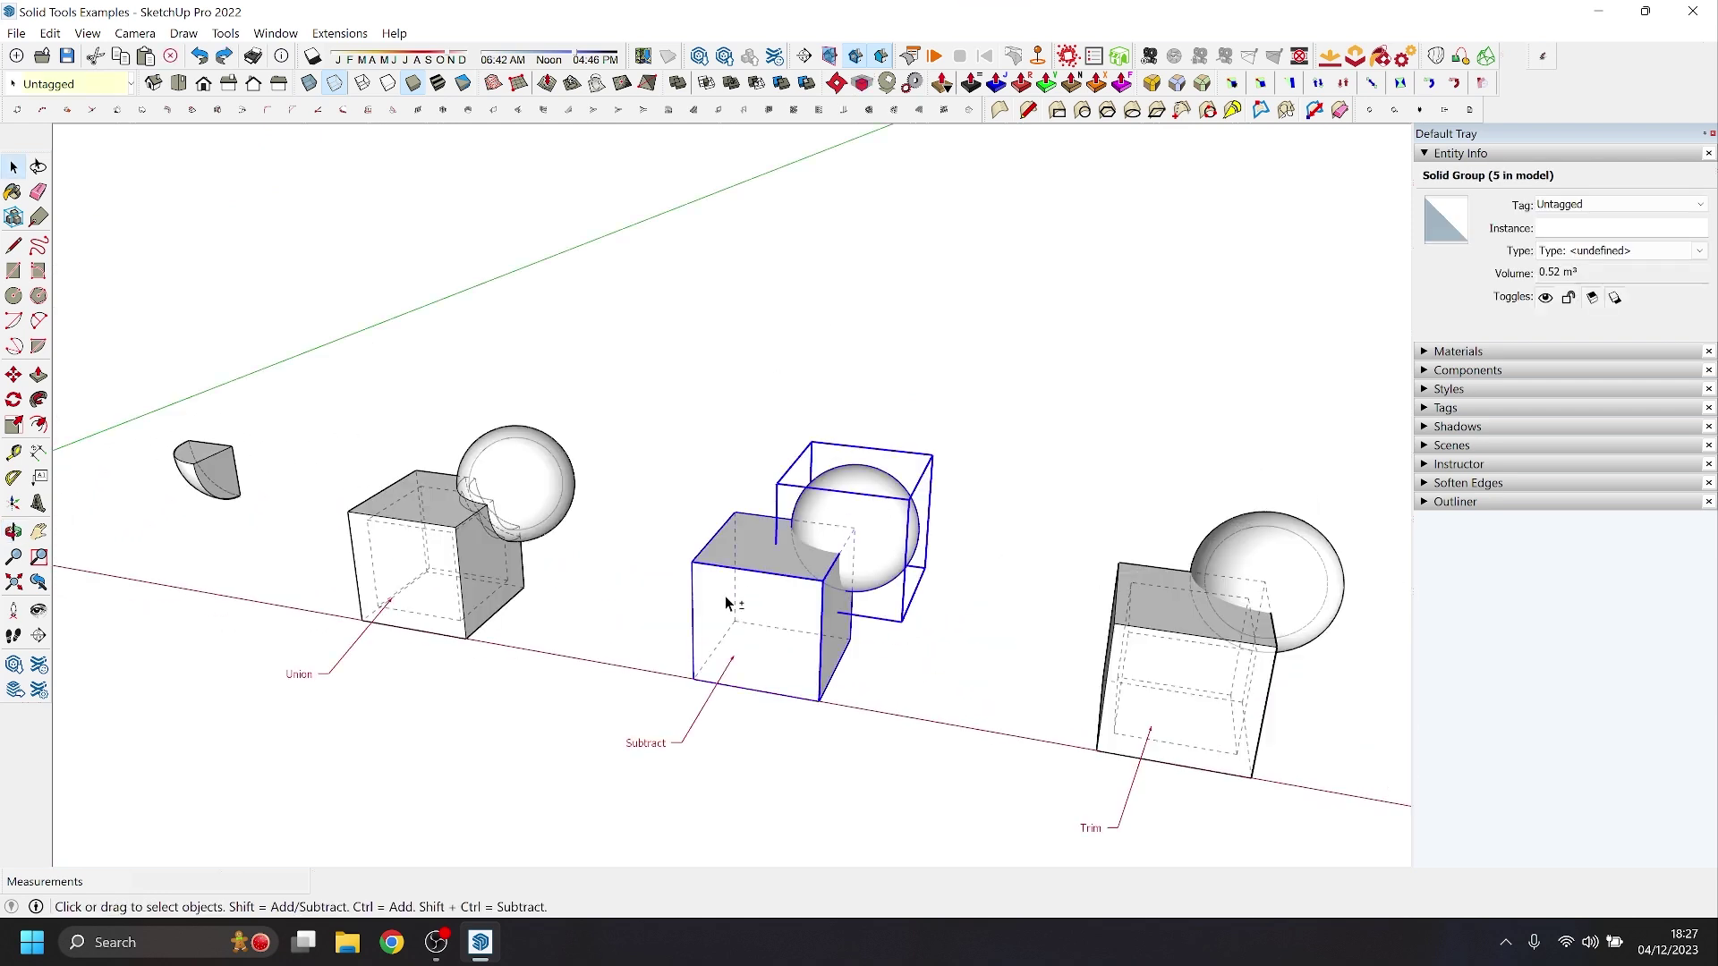
click(755, 85)
scroll(786, 617, up, 3)
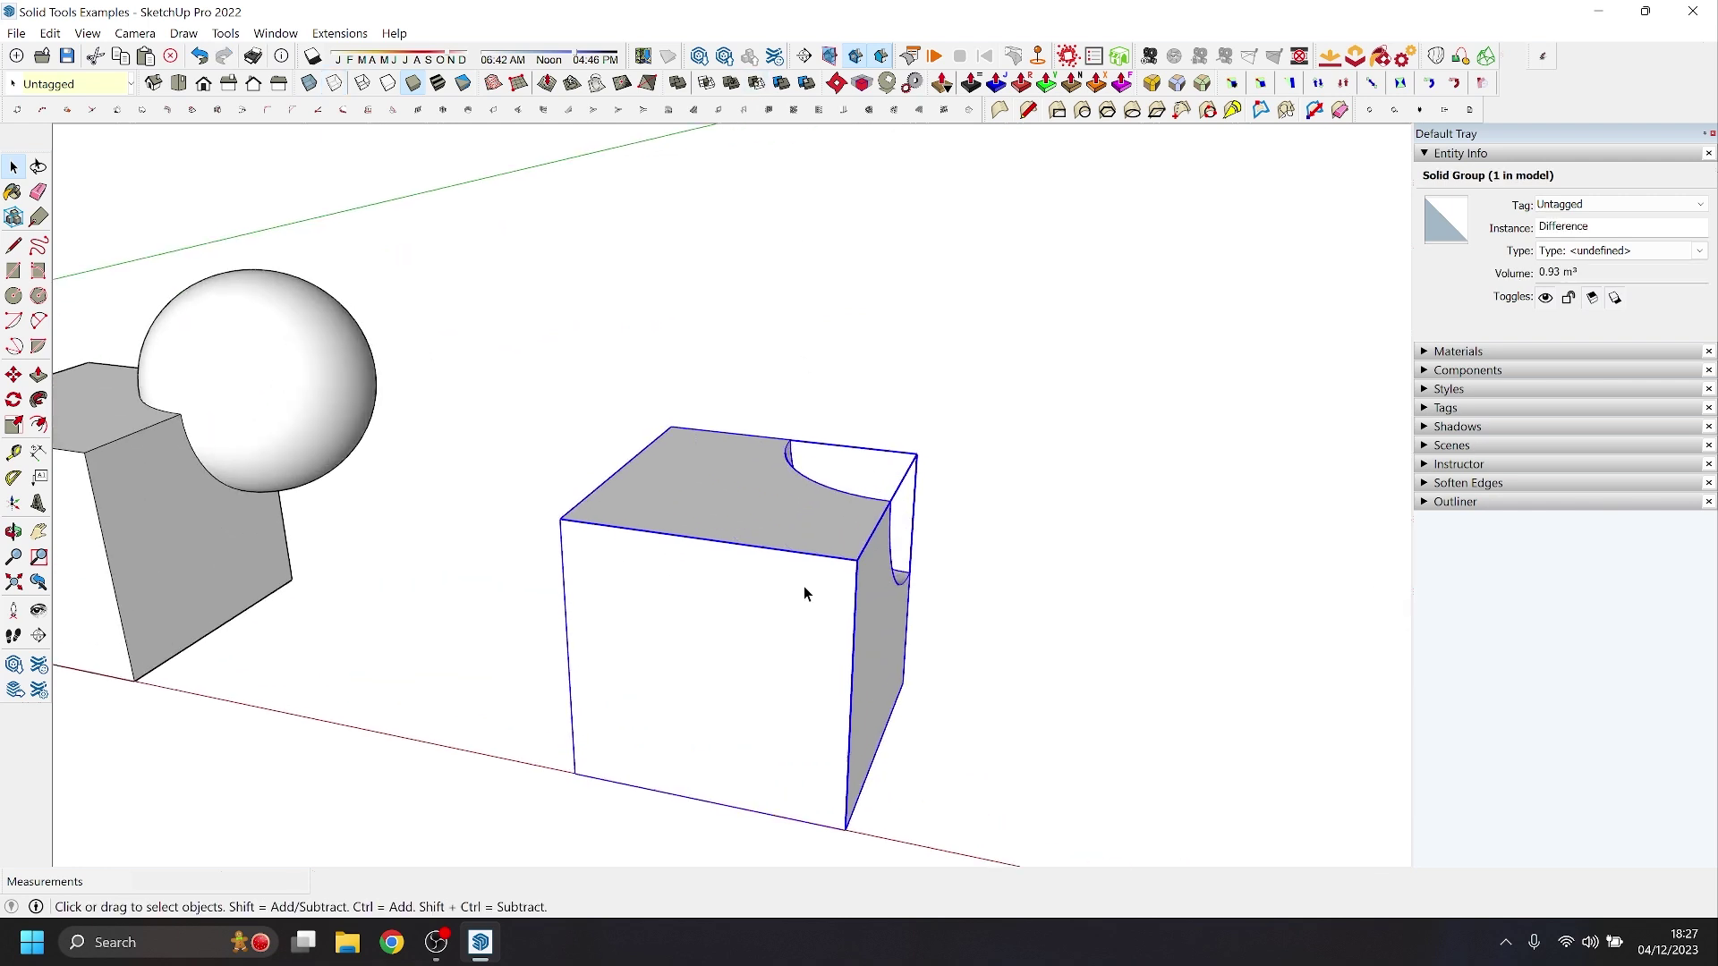
middle_drag(821, 565, 506, 626)
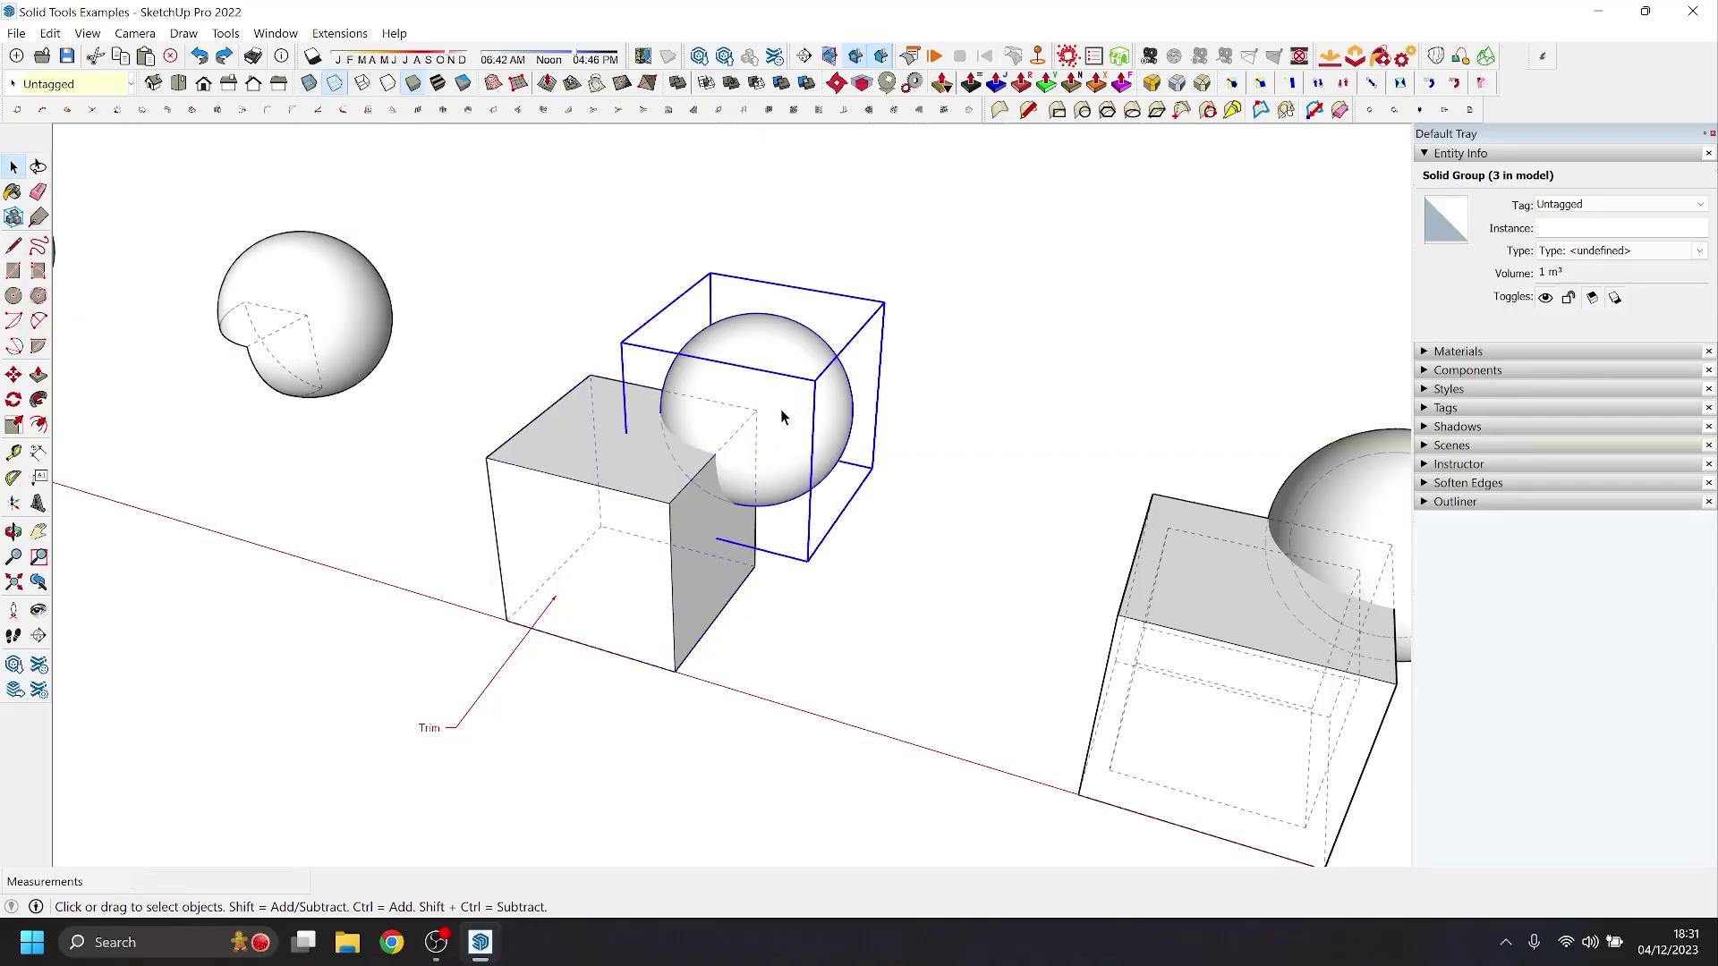
- Trim the cube with the overlapping sphere at the Trim label and move the sphere away from the cube
shift+click(566, 442)
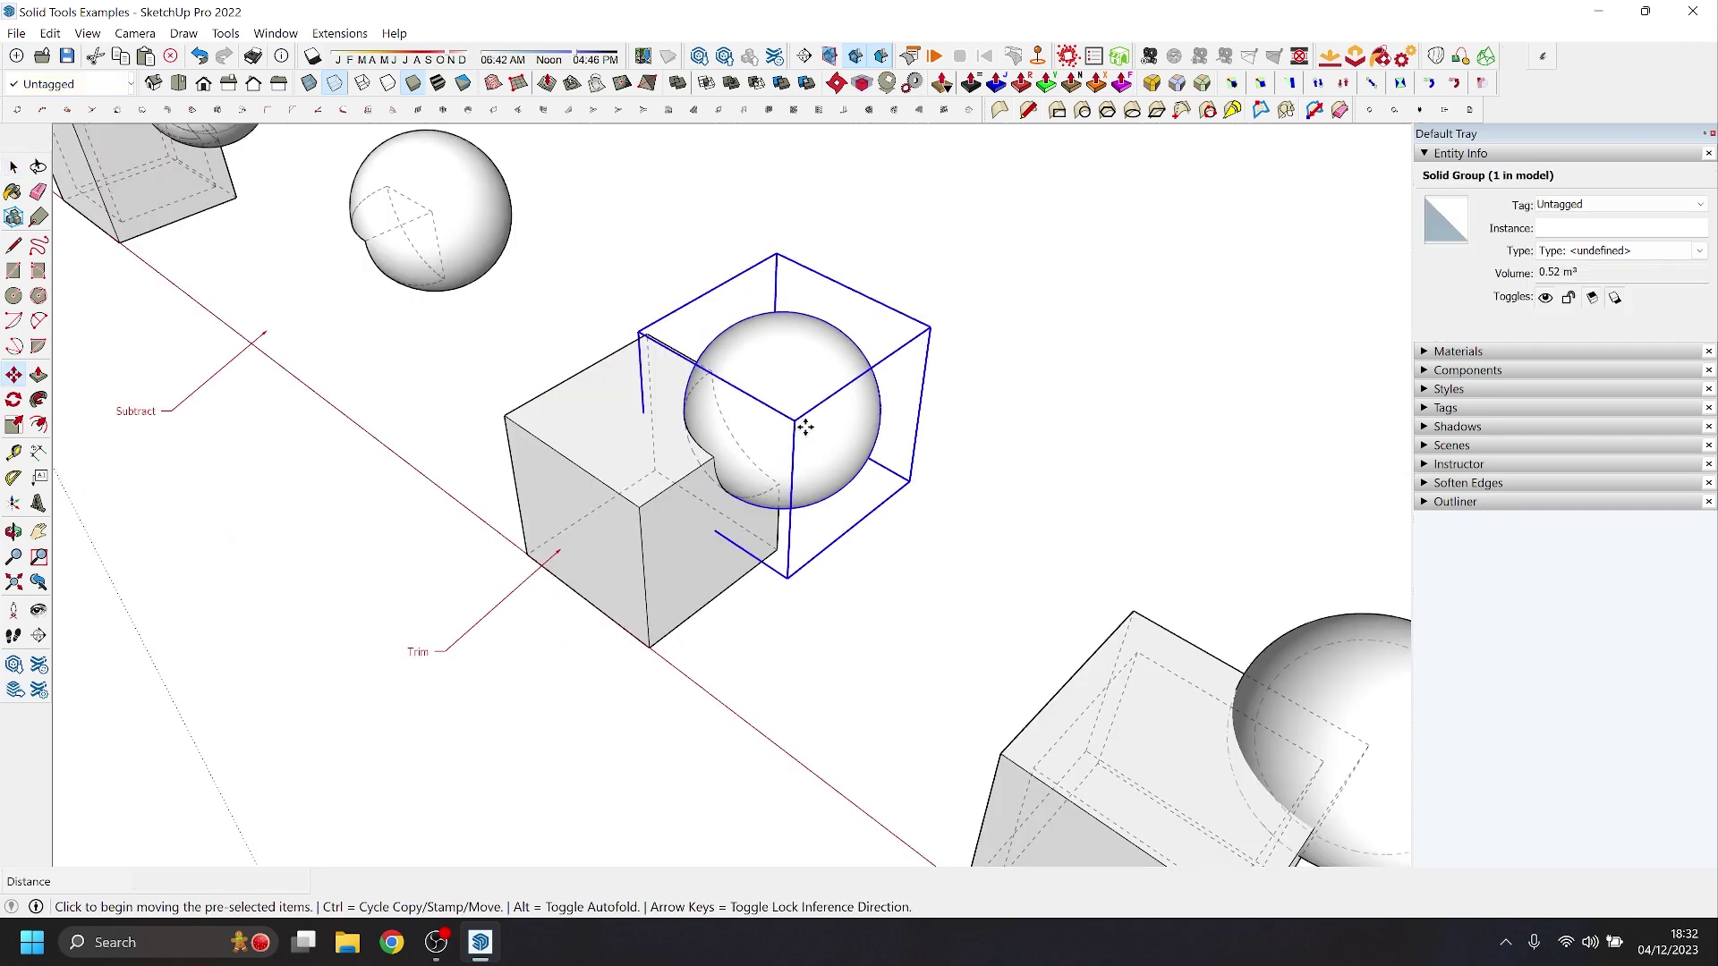
click(809, 425)
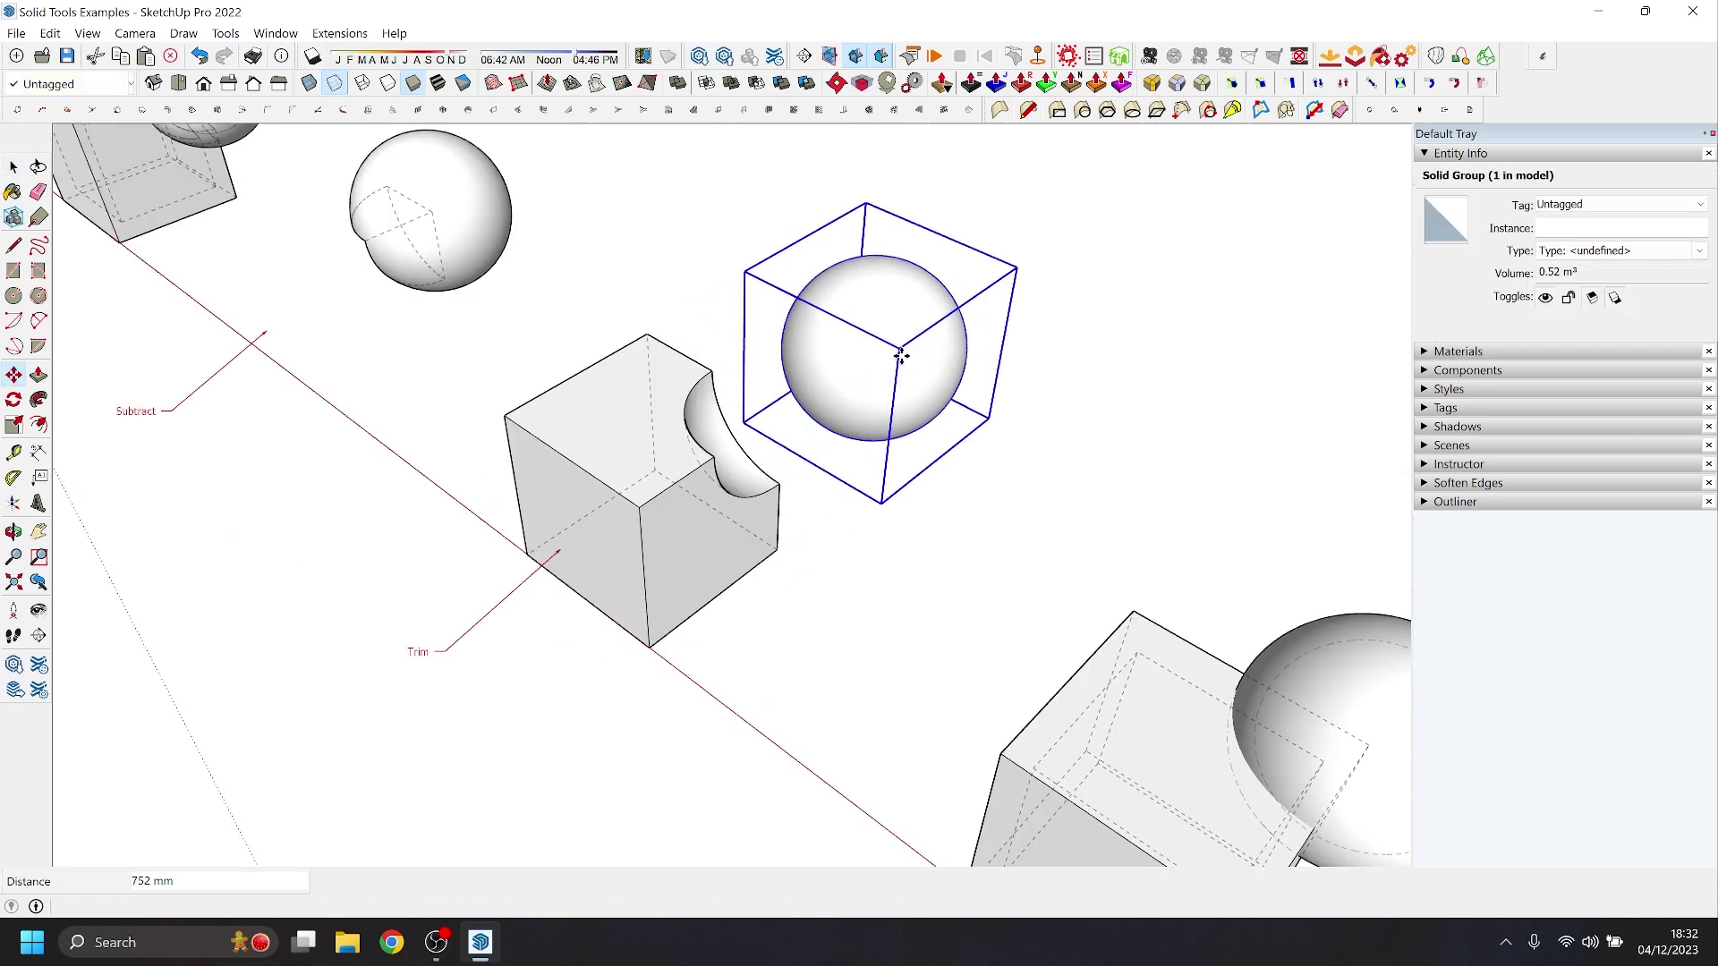
click(752, 533)
key(space)
click(775, 543)
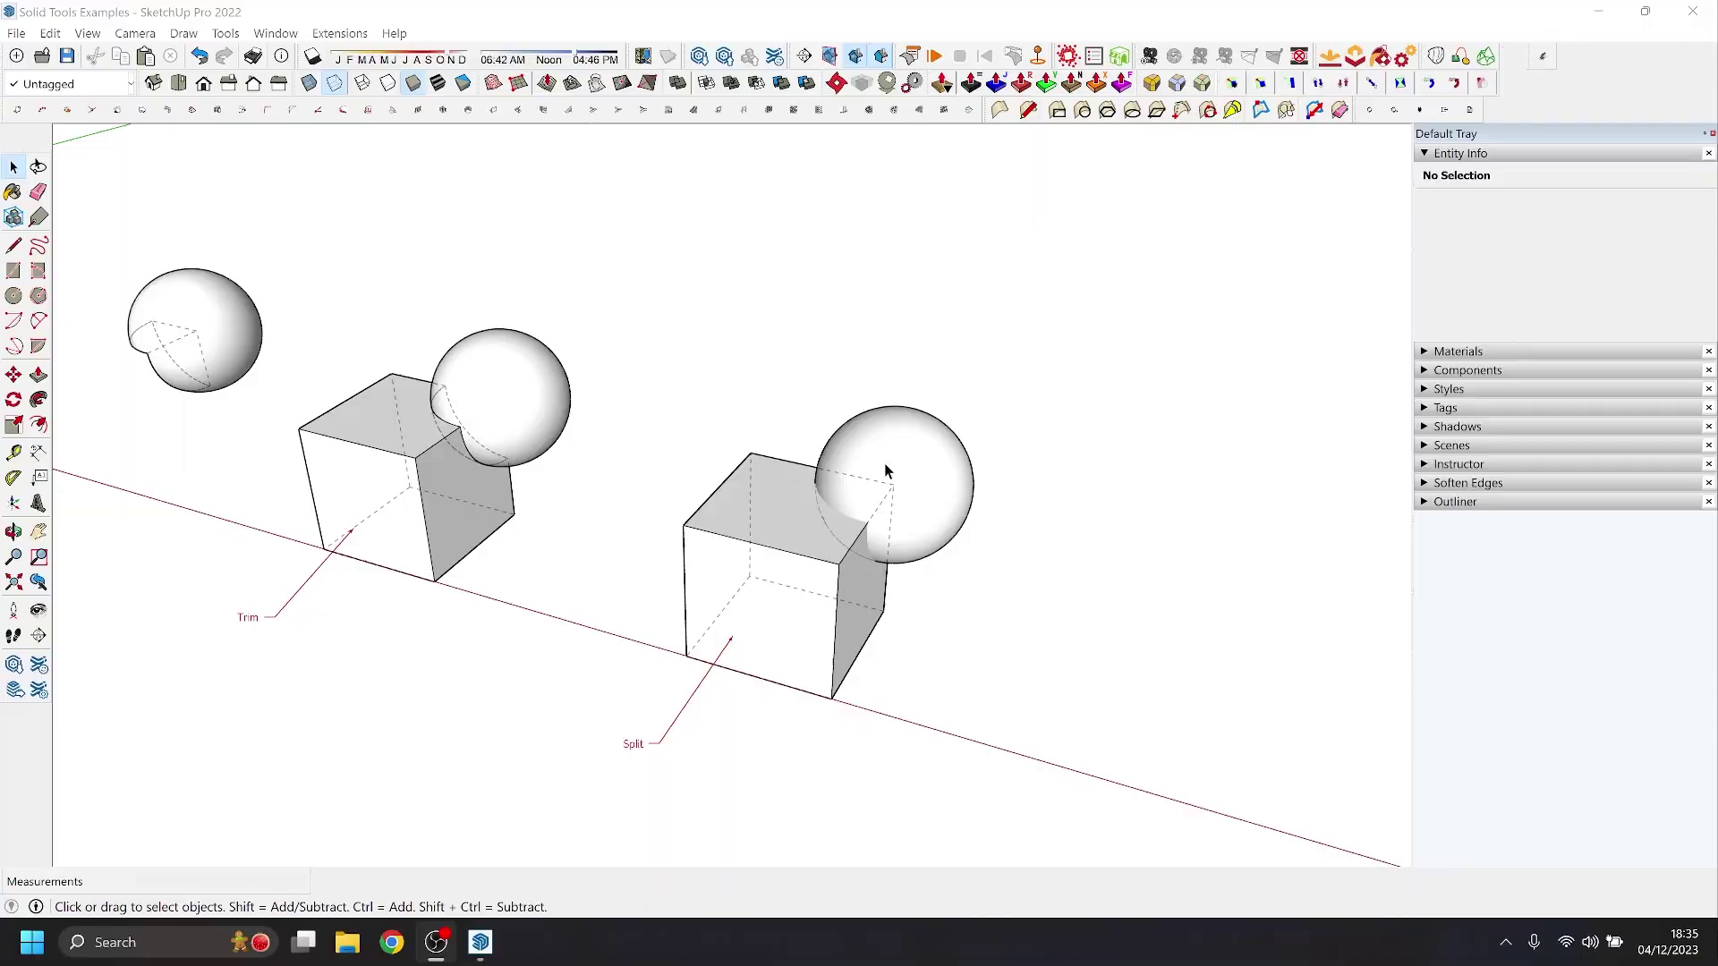
- Split the overlapping cube and sphere at the Split label and move the sphere piece away along the green axis
click(897, 463)
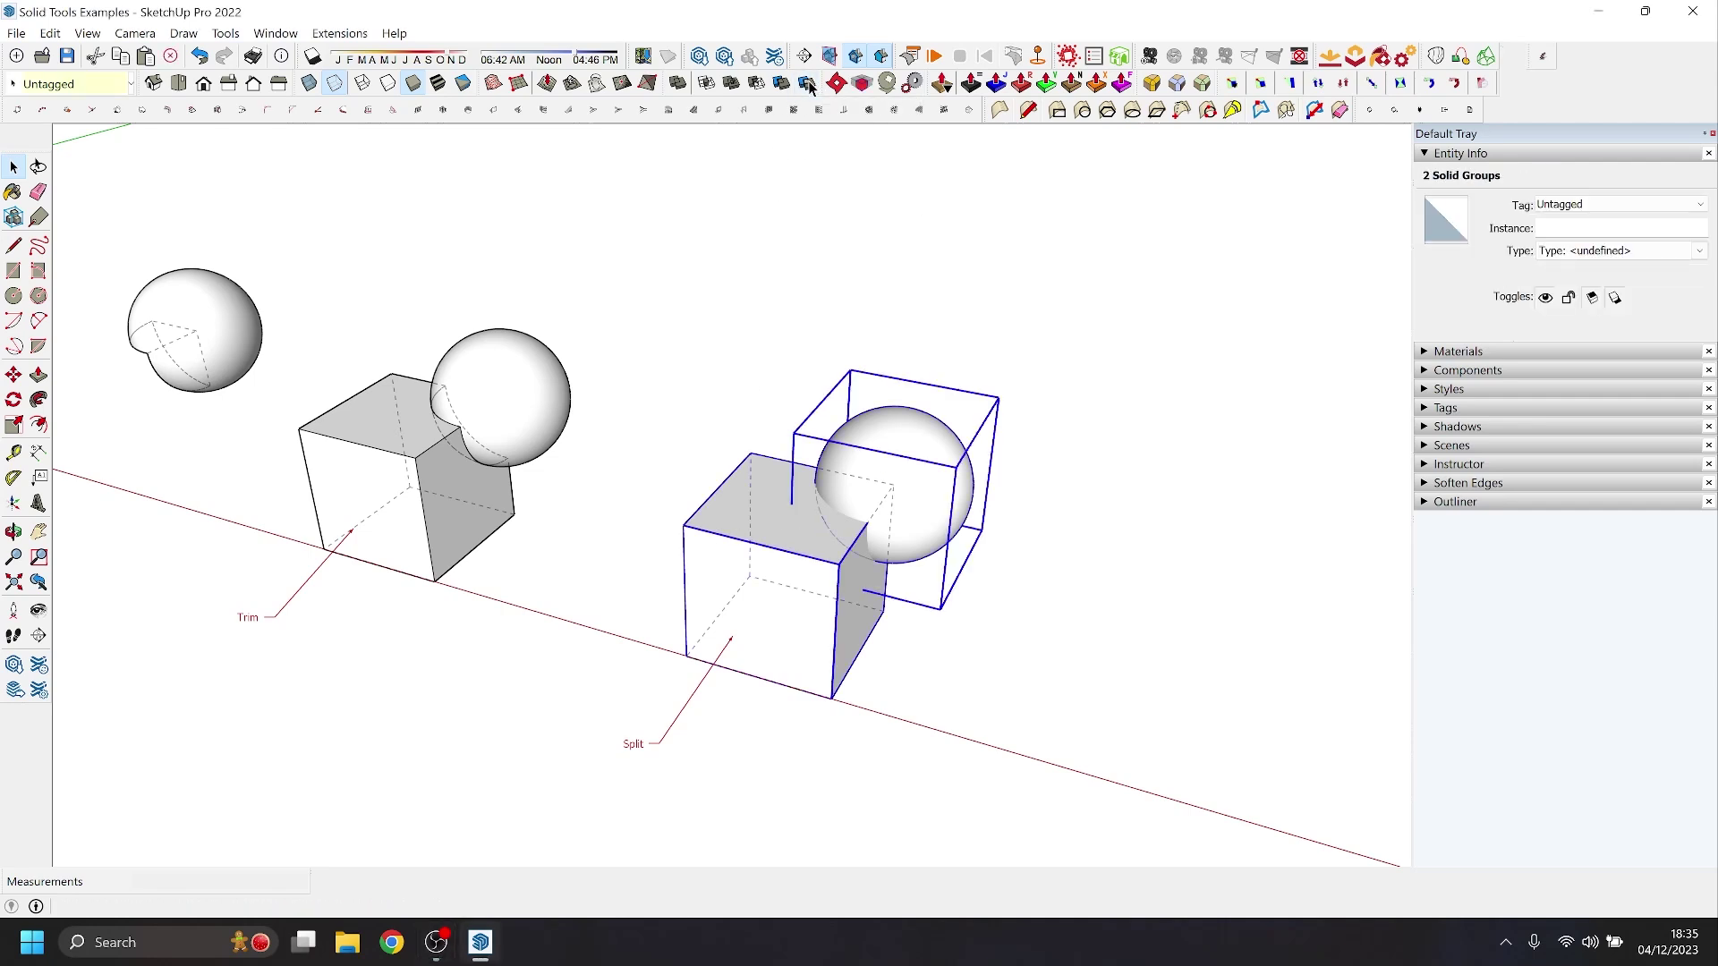
click(848, 789)
click(913, 443)
key(m)
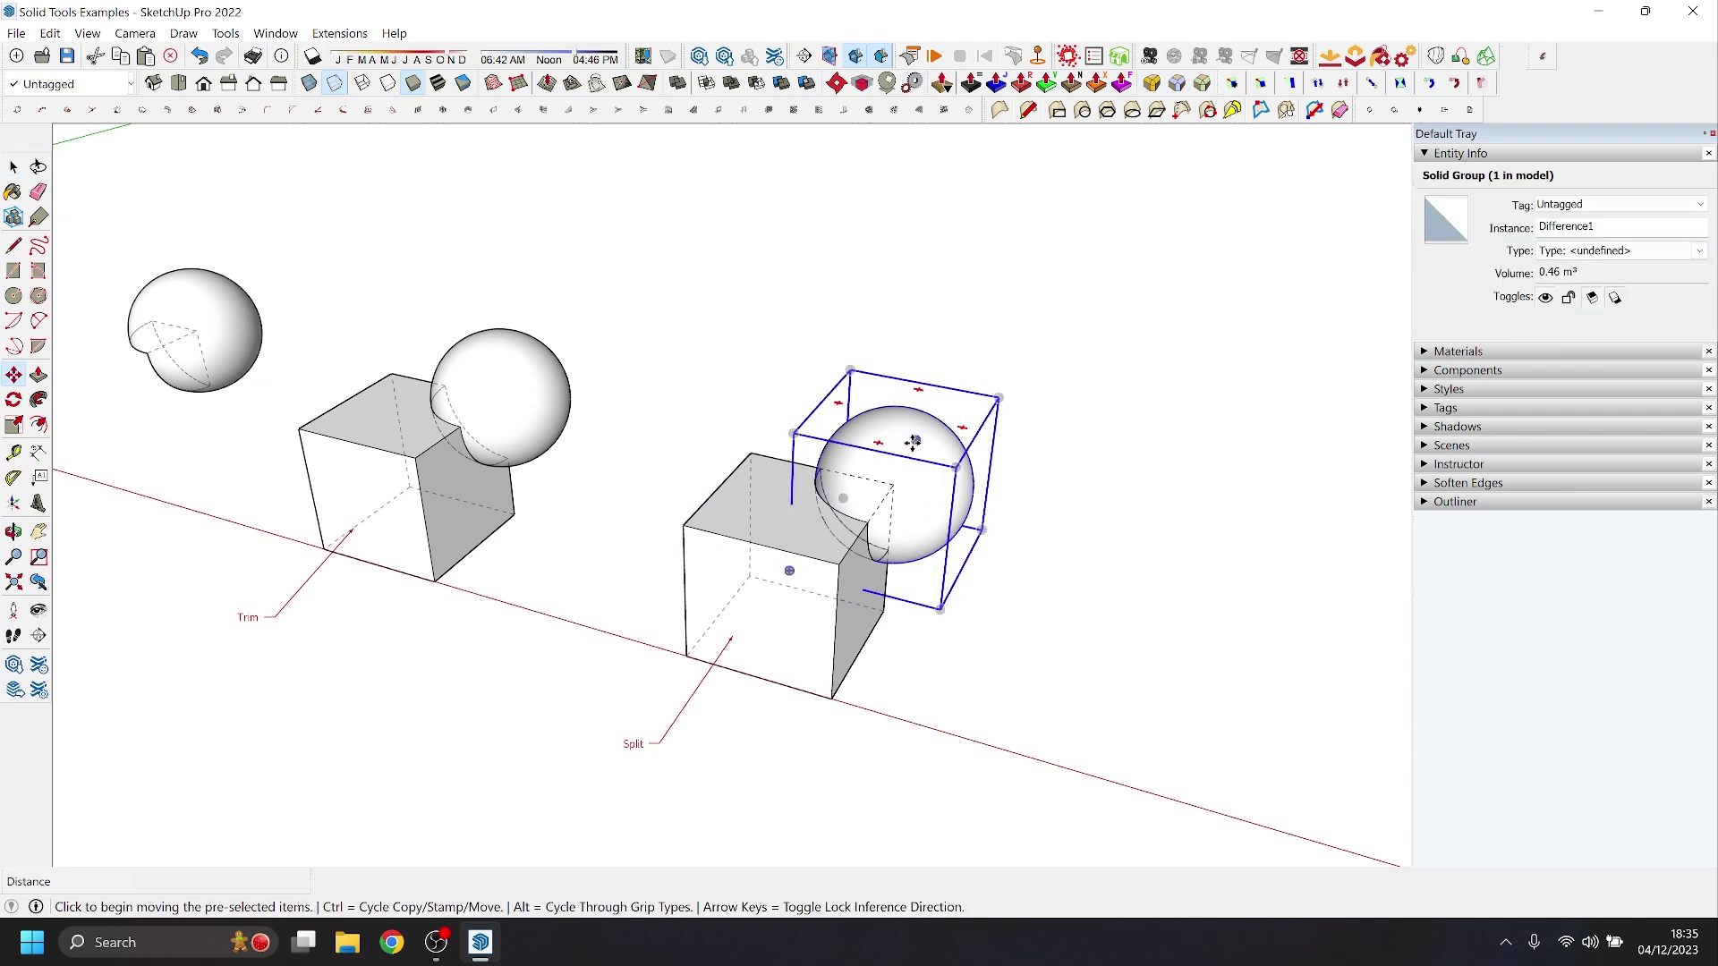
click(912, 443)
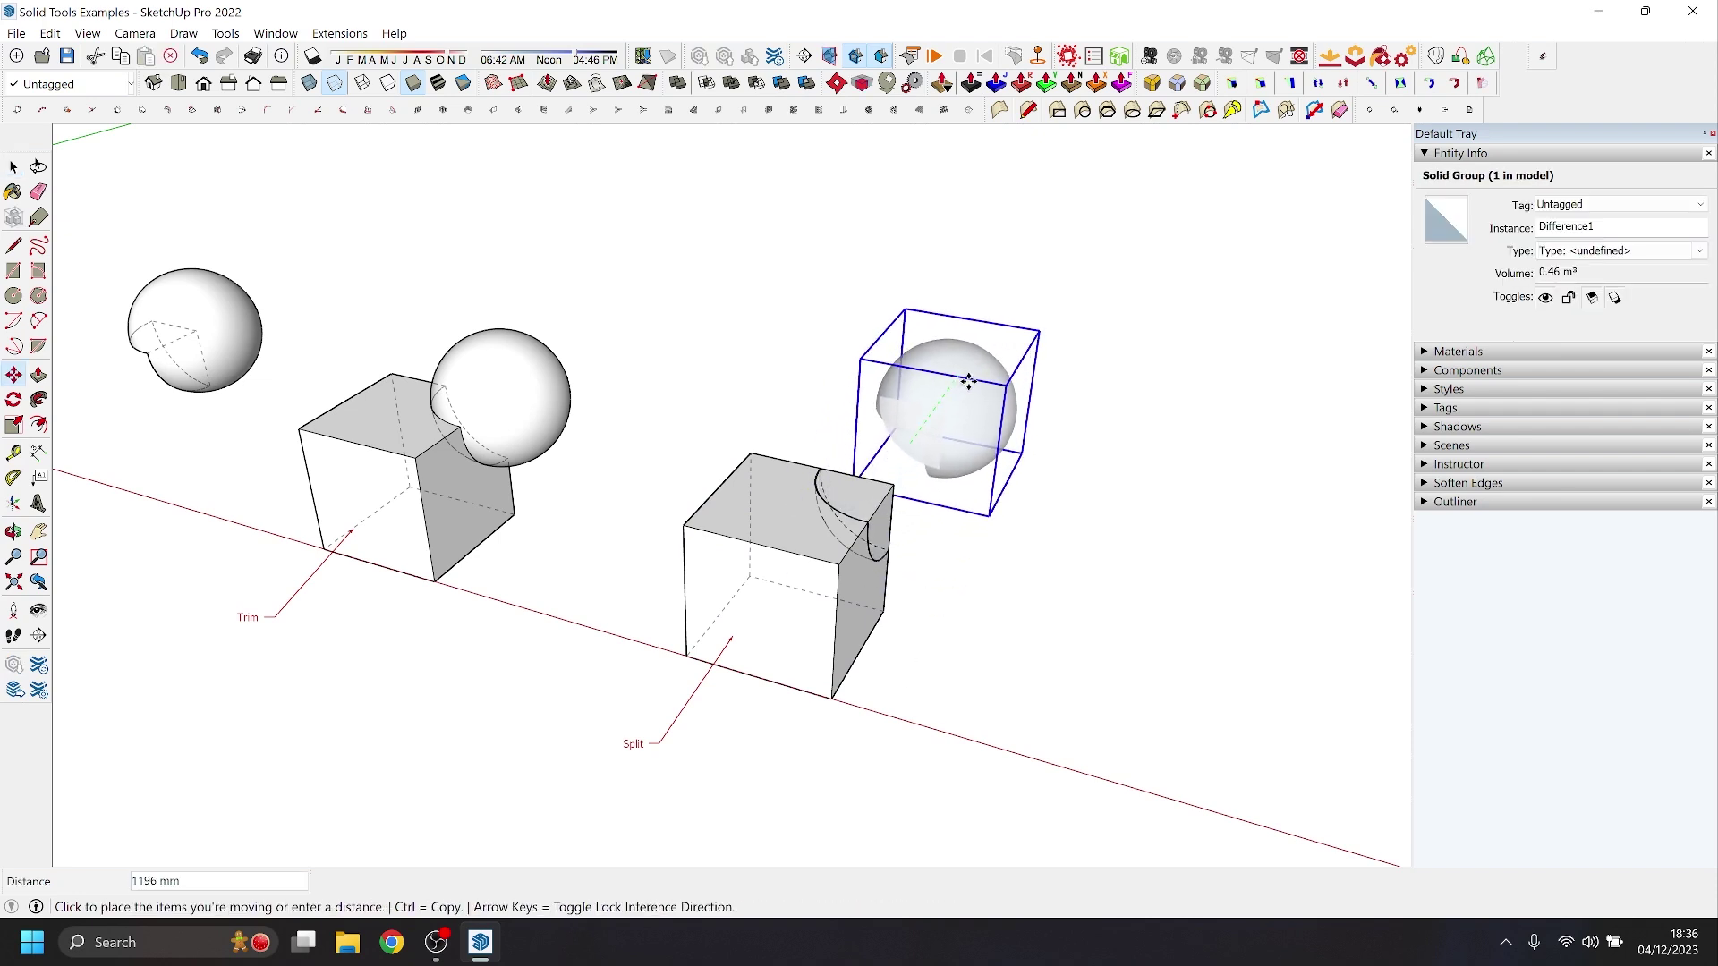
click(993, 324)
- Move the overlap piece at the Split label 1000 mm along the green axis, out of the cube
click(906, 471)
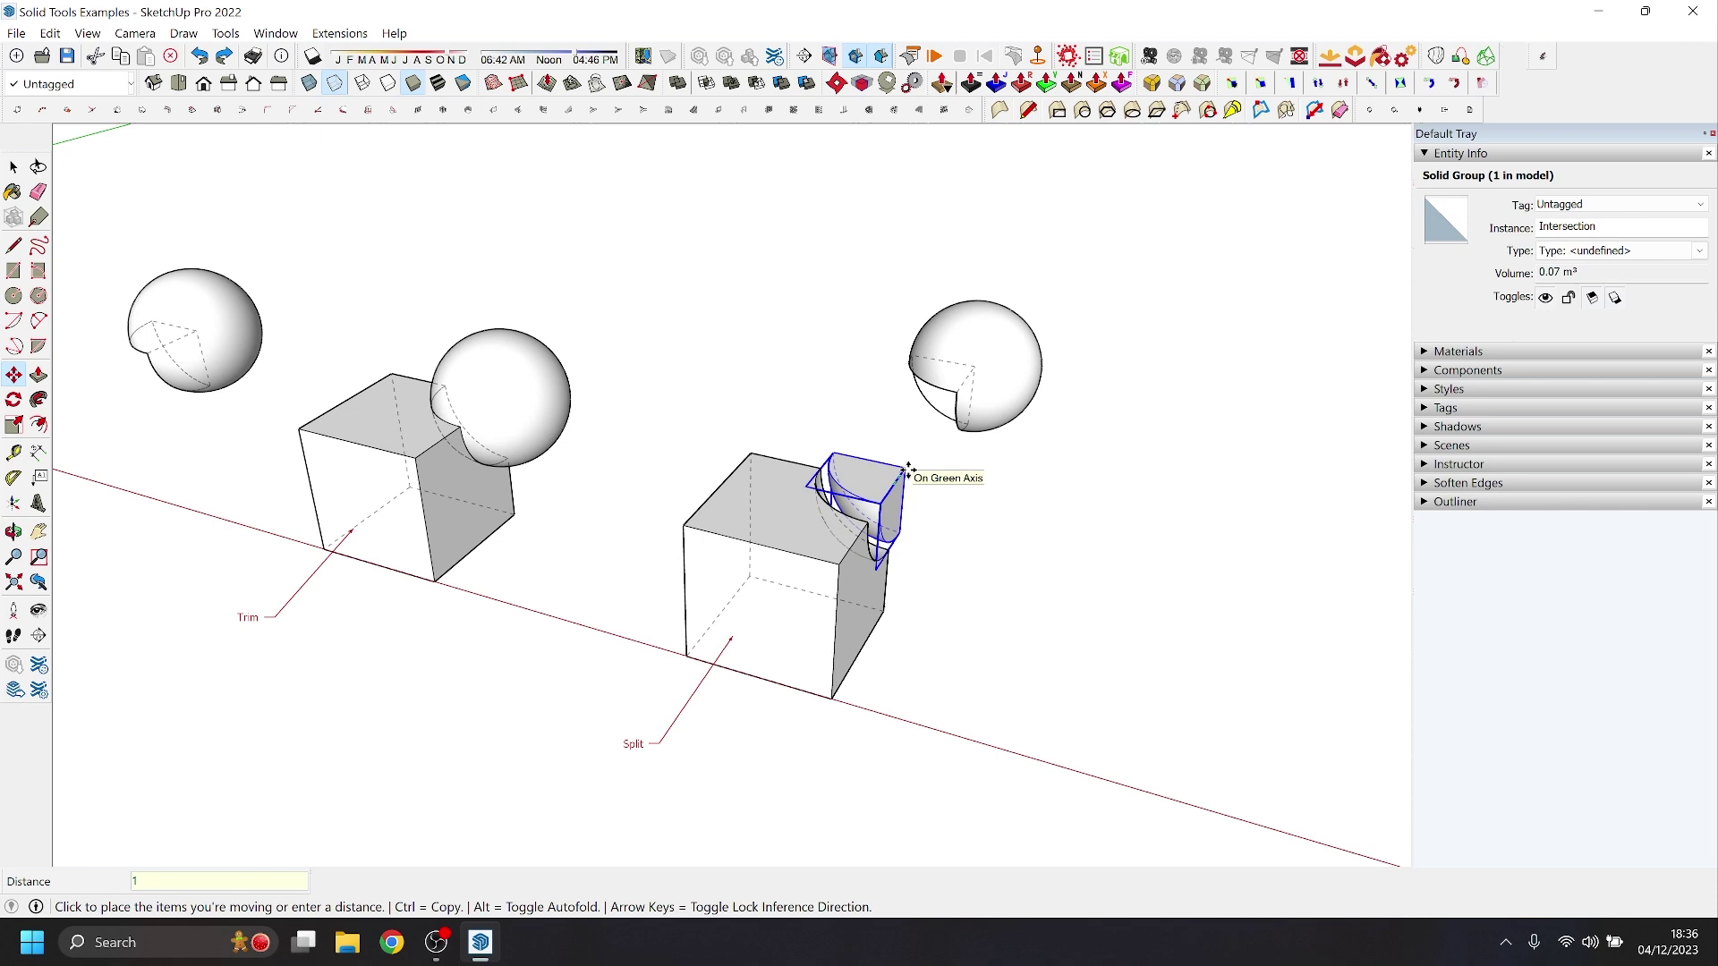
text(1000)
key(Return)
middle_drag(779, 394, 534, 531)
key(space)
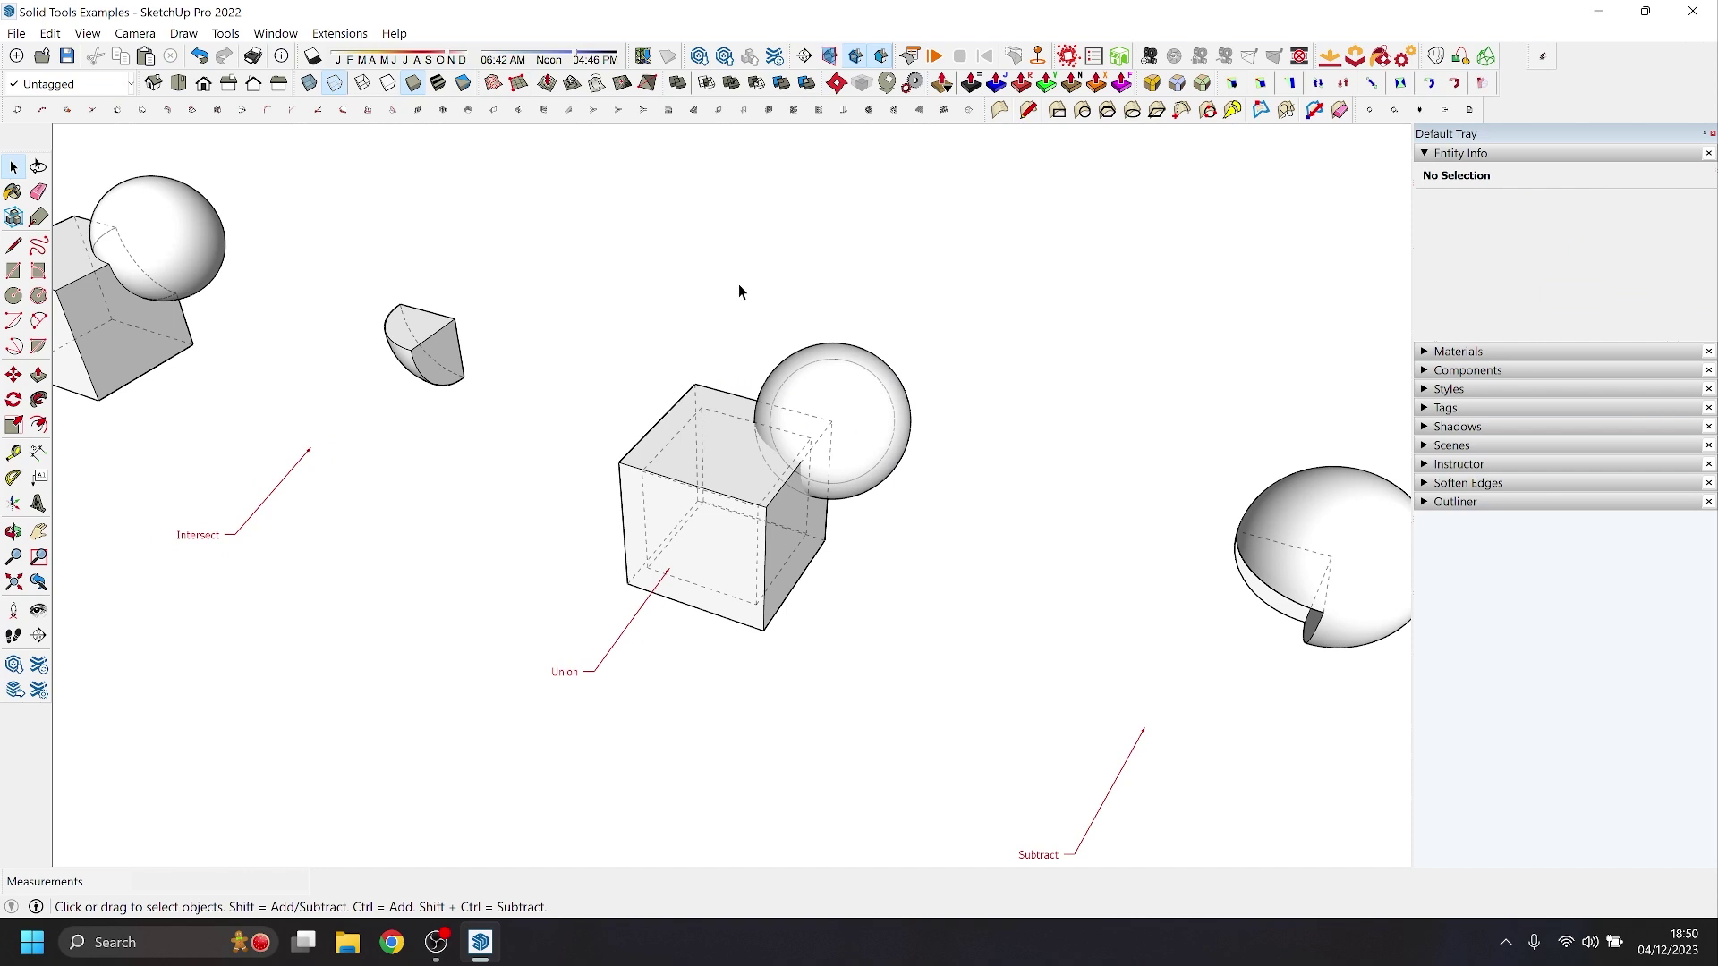
- Join the inner cube and inner sphere at the Union label into one solid with Outer Shell
drag(894, 486, 906, 492)
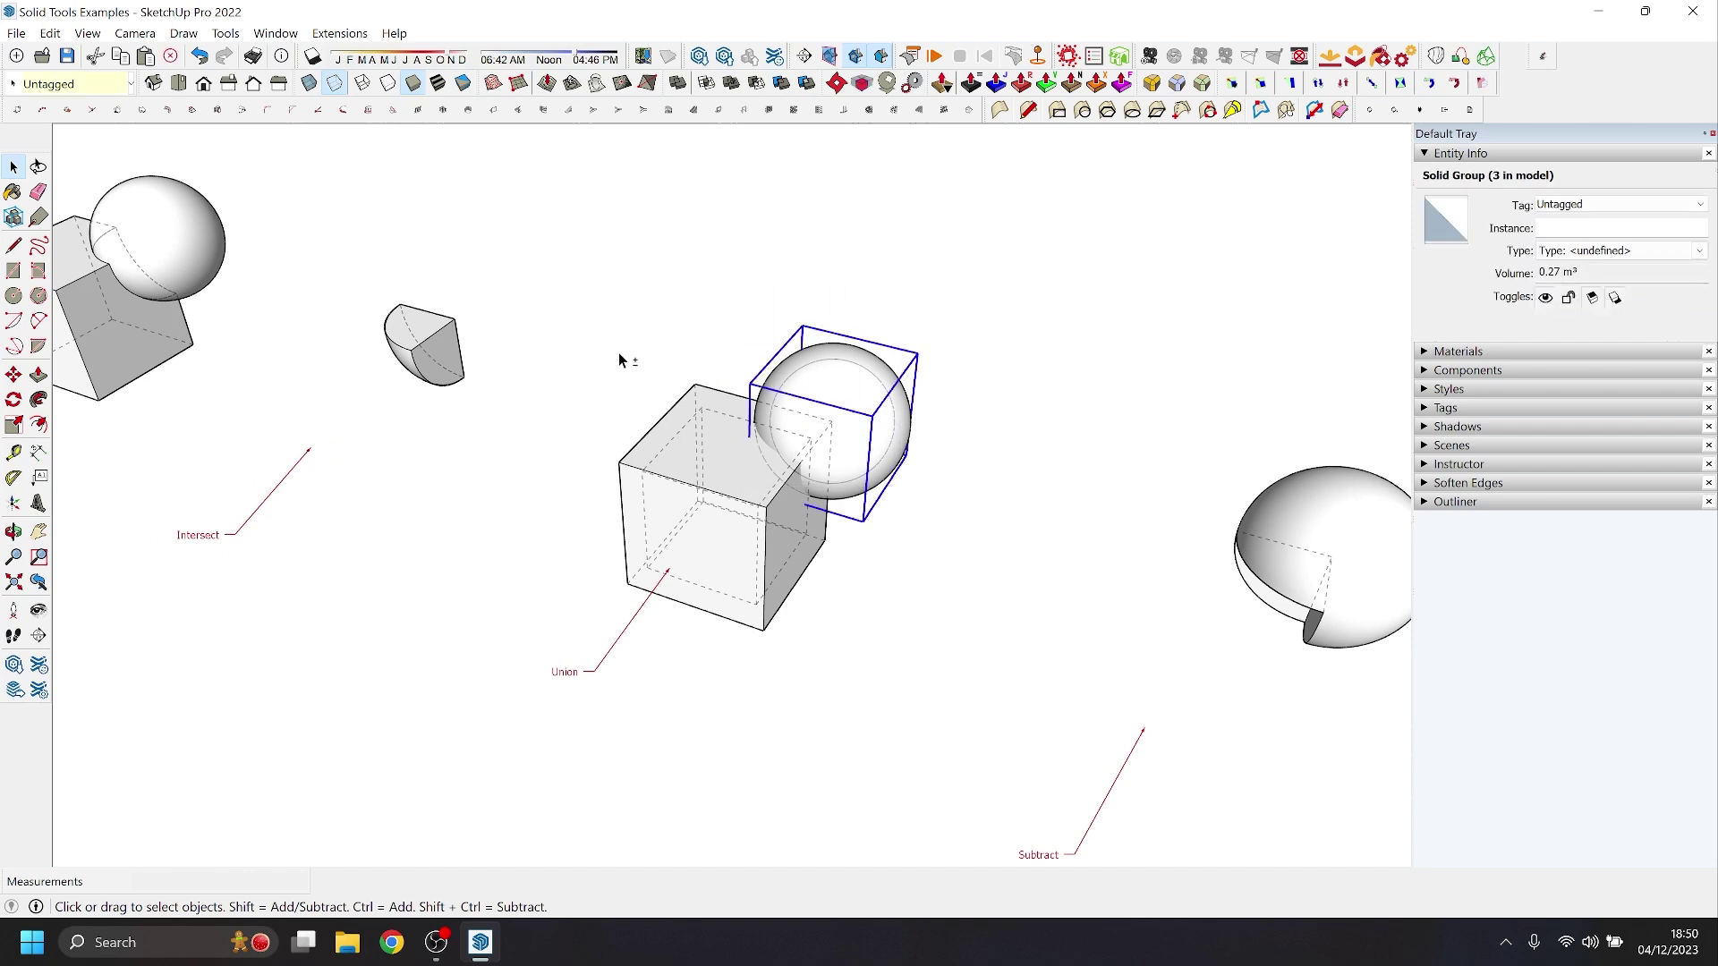
shift+drag(625, 352, 816, 622)
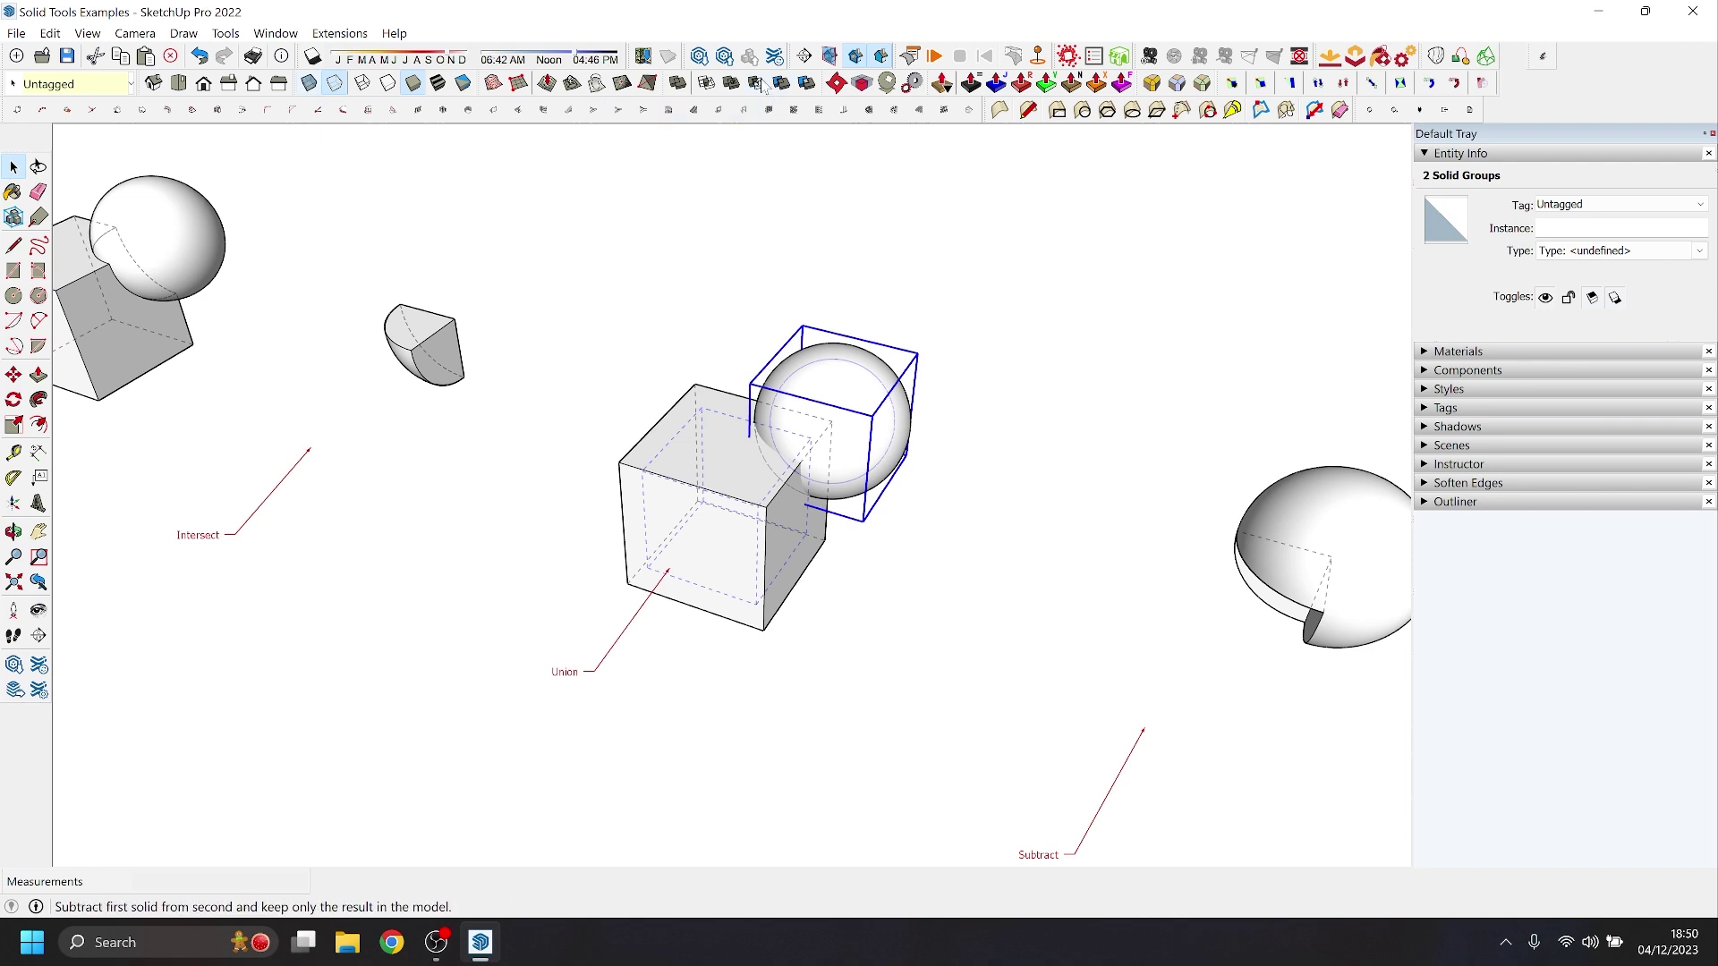
click(679, 85)
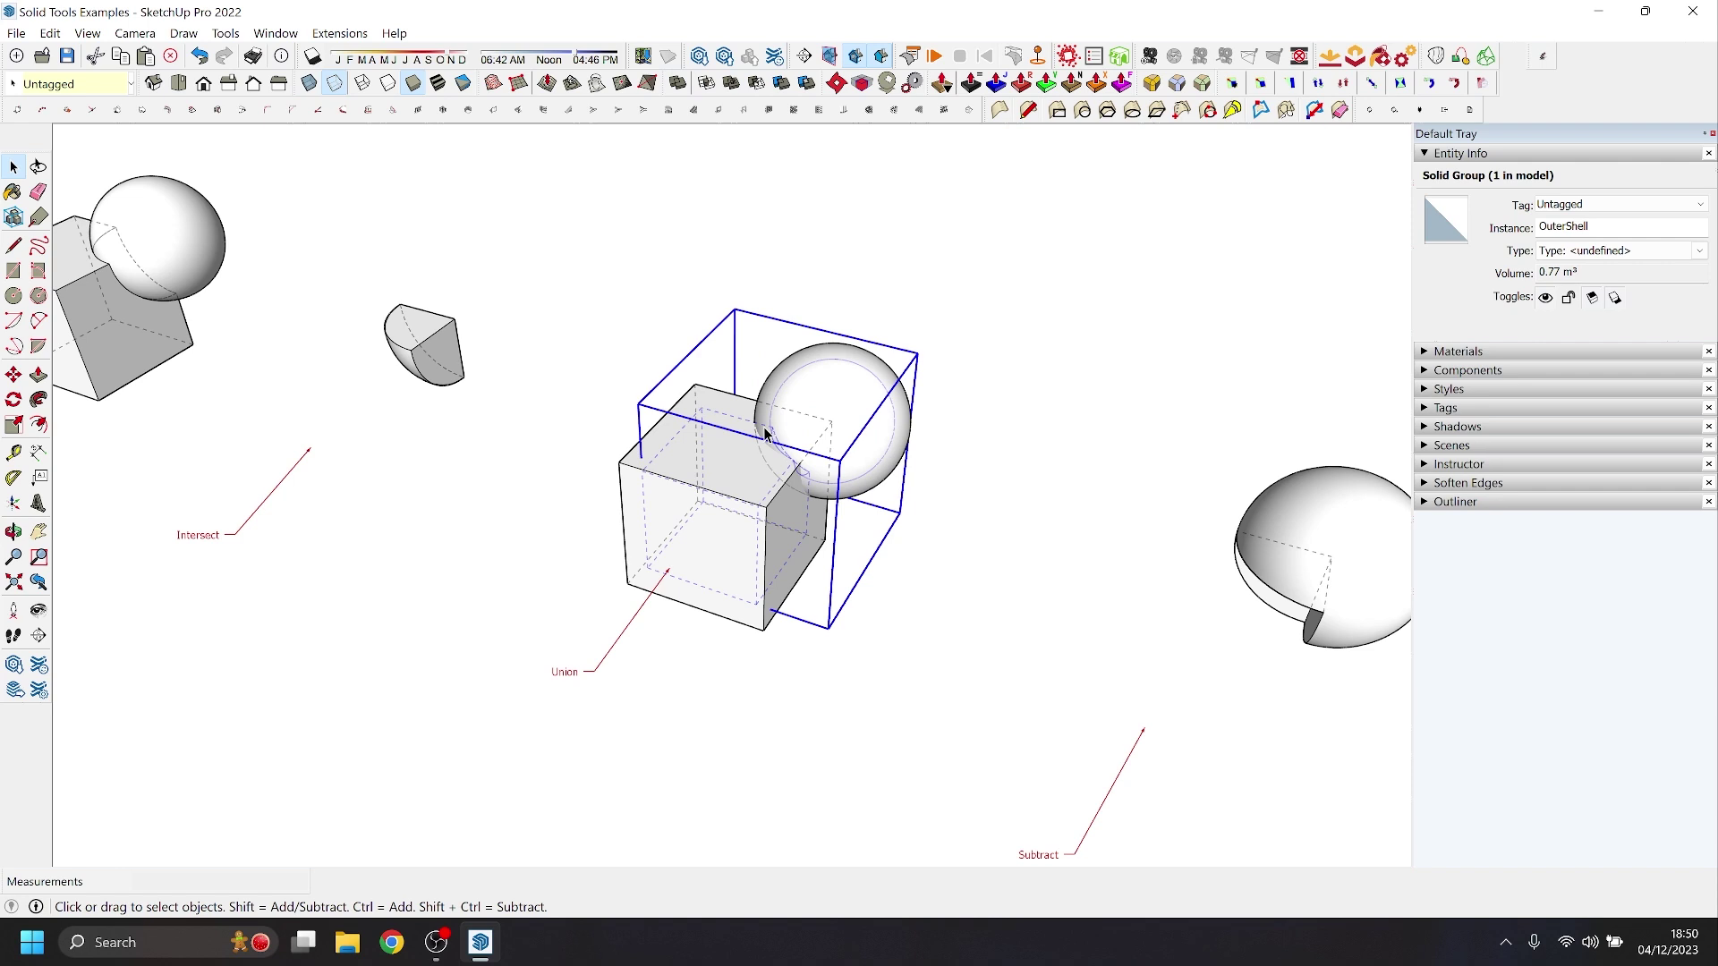
- Join the outer cube and outer sphere at the Union label into one solid with Outer Shell
scroll(765, 433, up, 3)
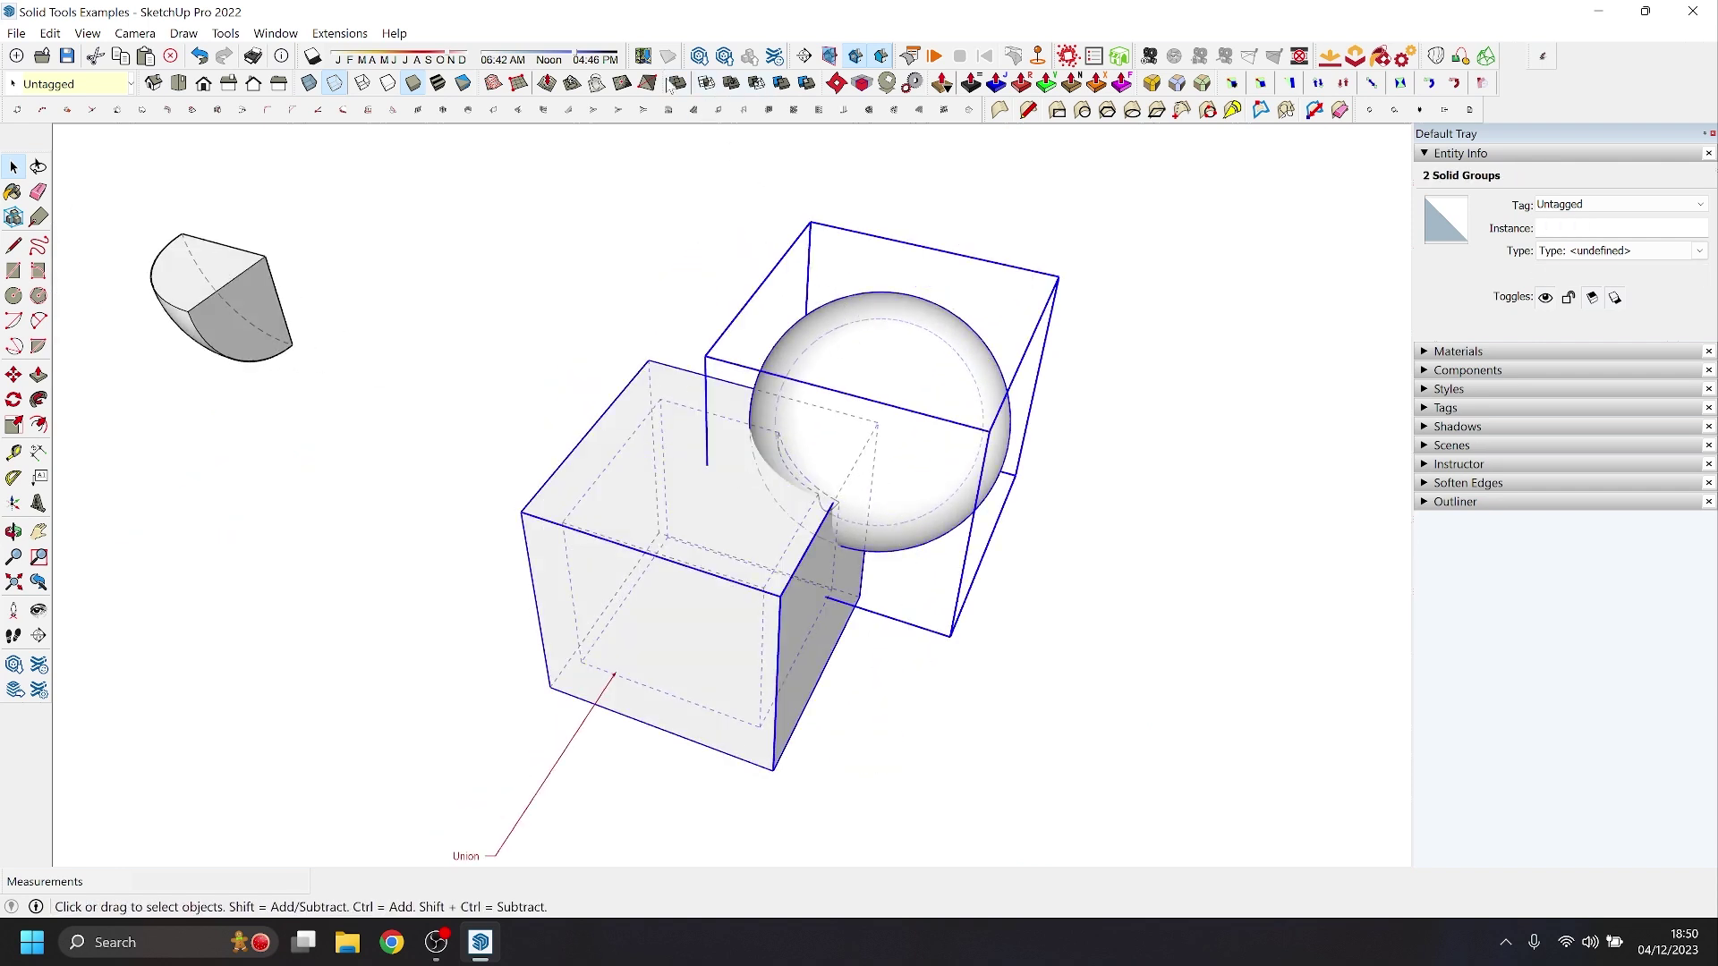
click(677, 86)
middle_drag(729, 626, 523, 480)
middle_drag(1071, 614, 771, 577)
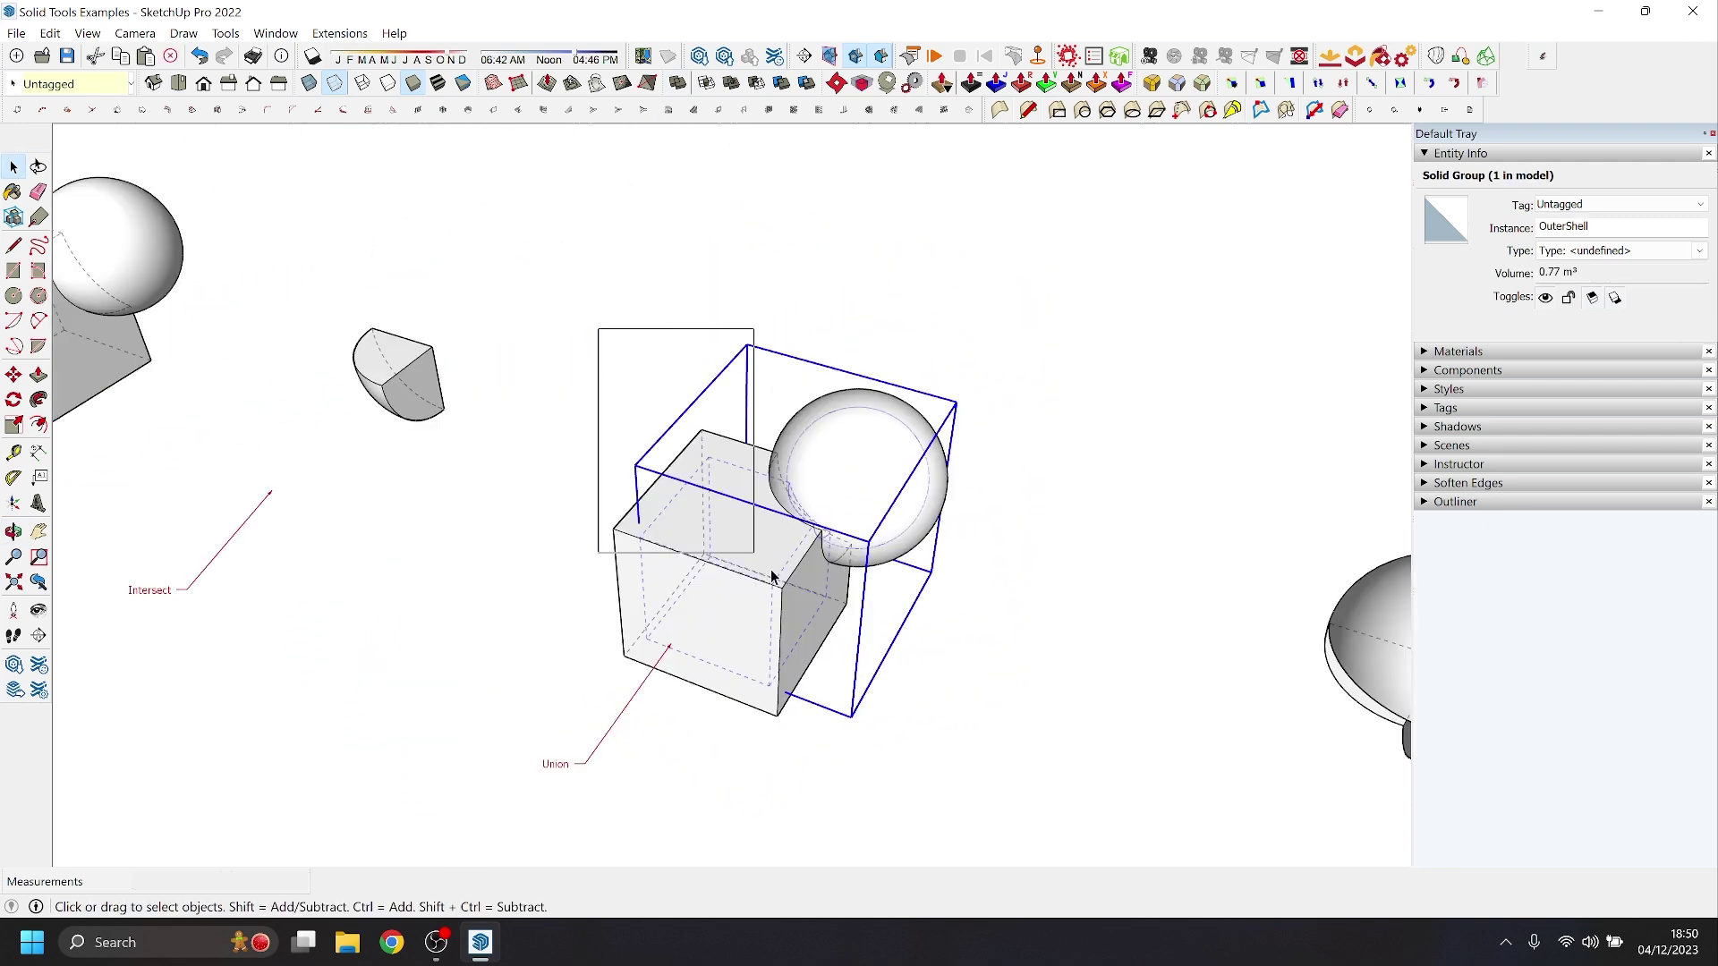
- Select both the inner and outer shells at the Union label and combine them into one solid with Union
drag(979, 721, 980, 723)
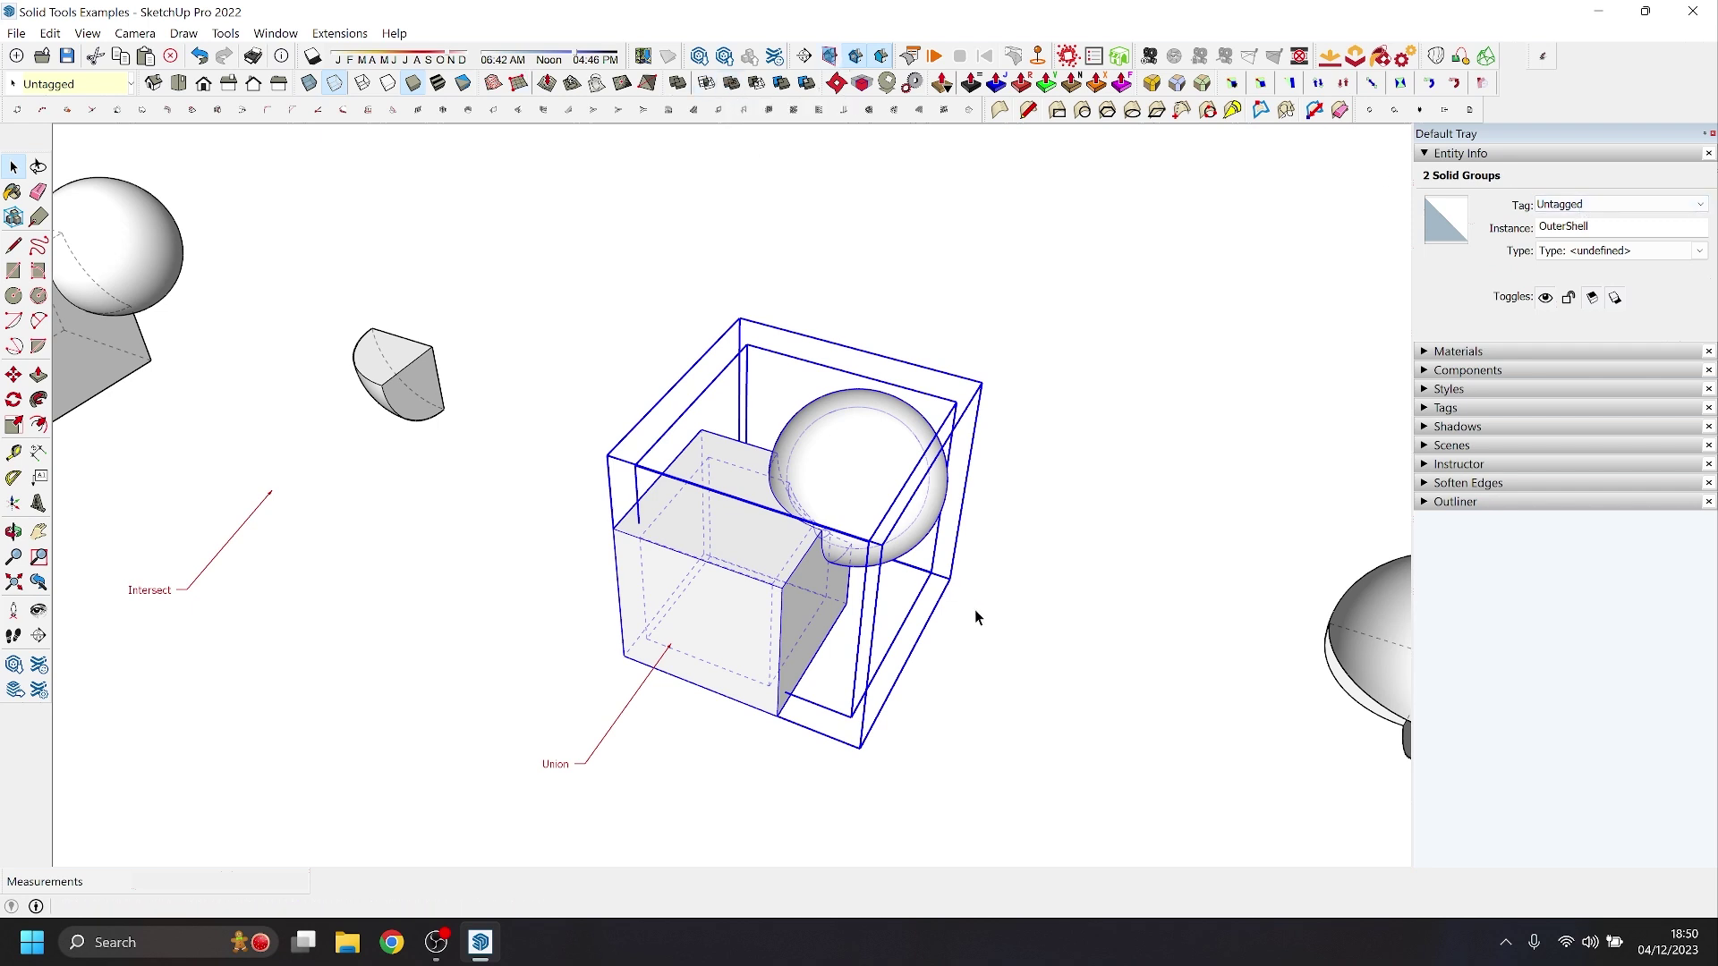
scroll(801, 602, up, 3)
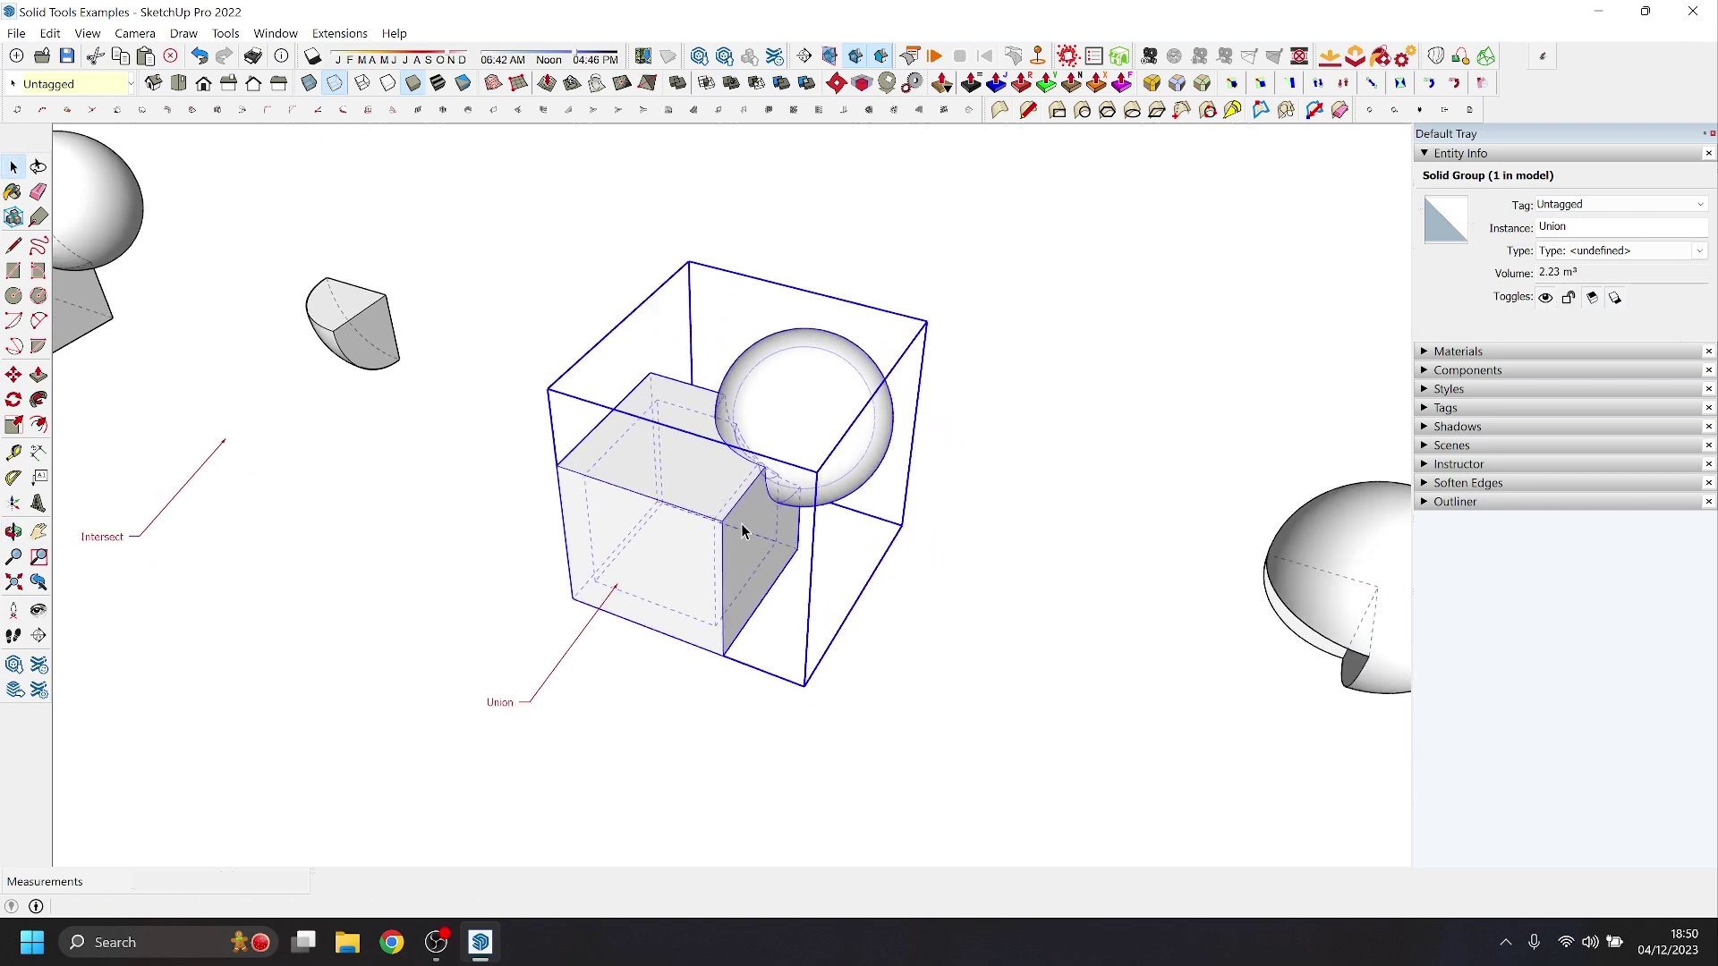
scroll(762, 496, up, 1)
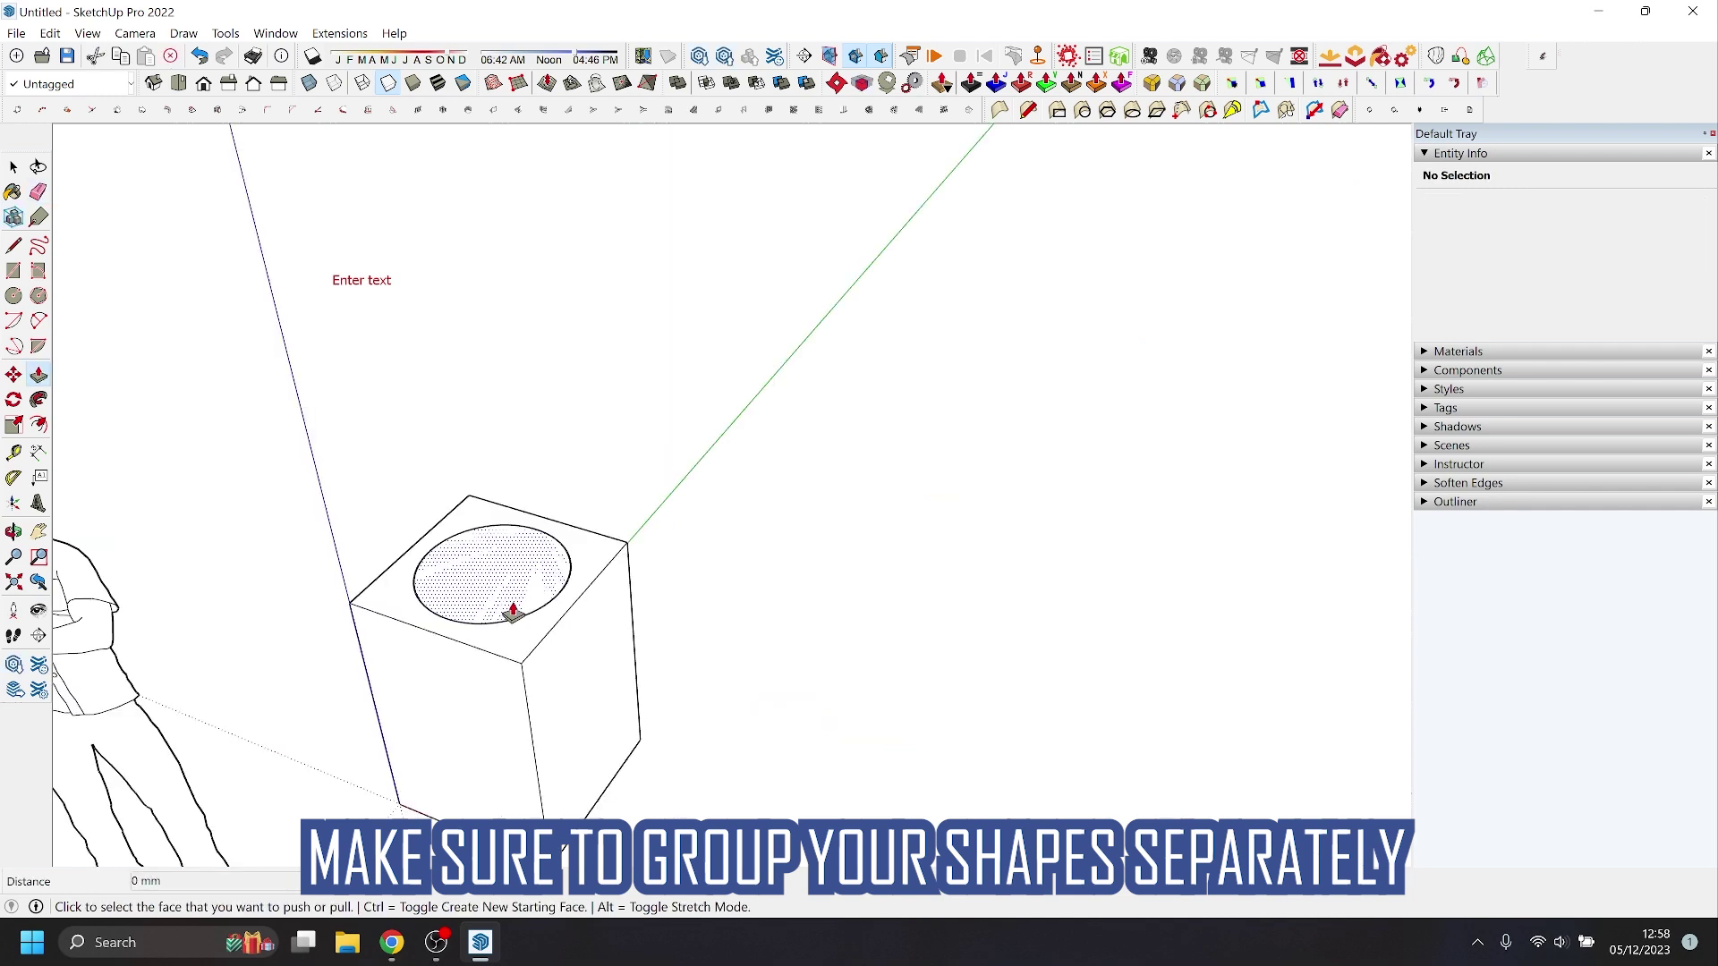
- Extrude the circular face on top of the box with Push/Pull
click(502, 602)
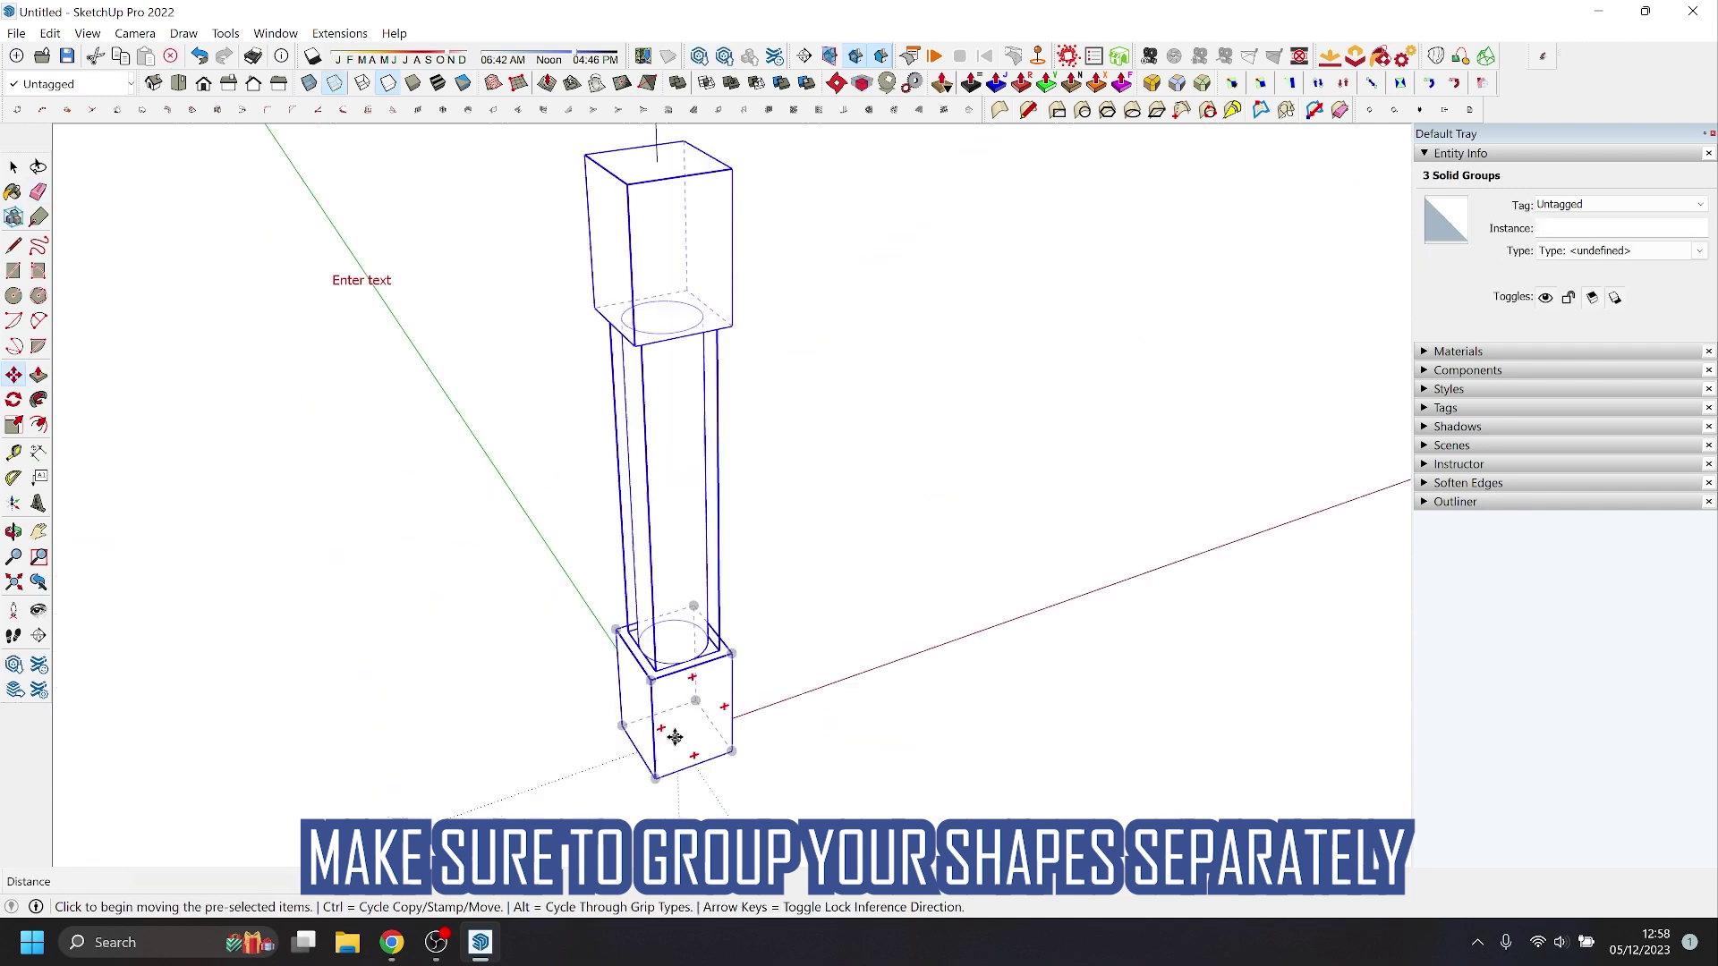
- Offset the cylinder's base circle outward about 24 mm and extrude the resulting ring 33 mm upward with Push/Pull
middle_drag(716, 626, 376, 702)
click(835, 645)
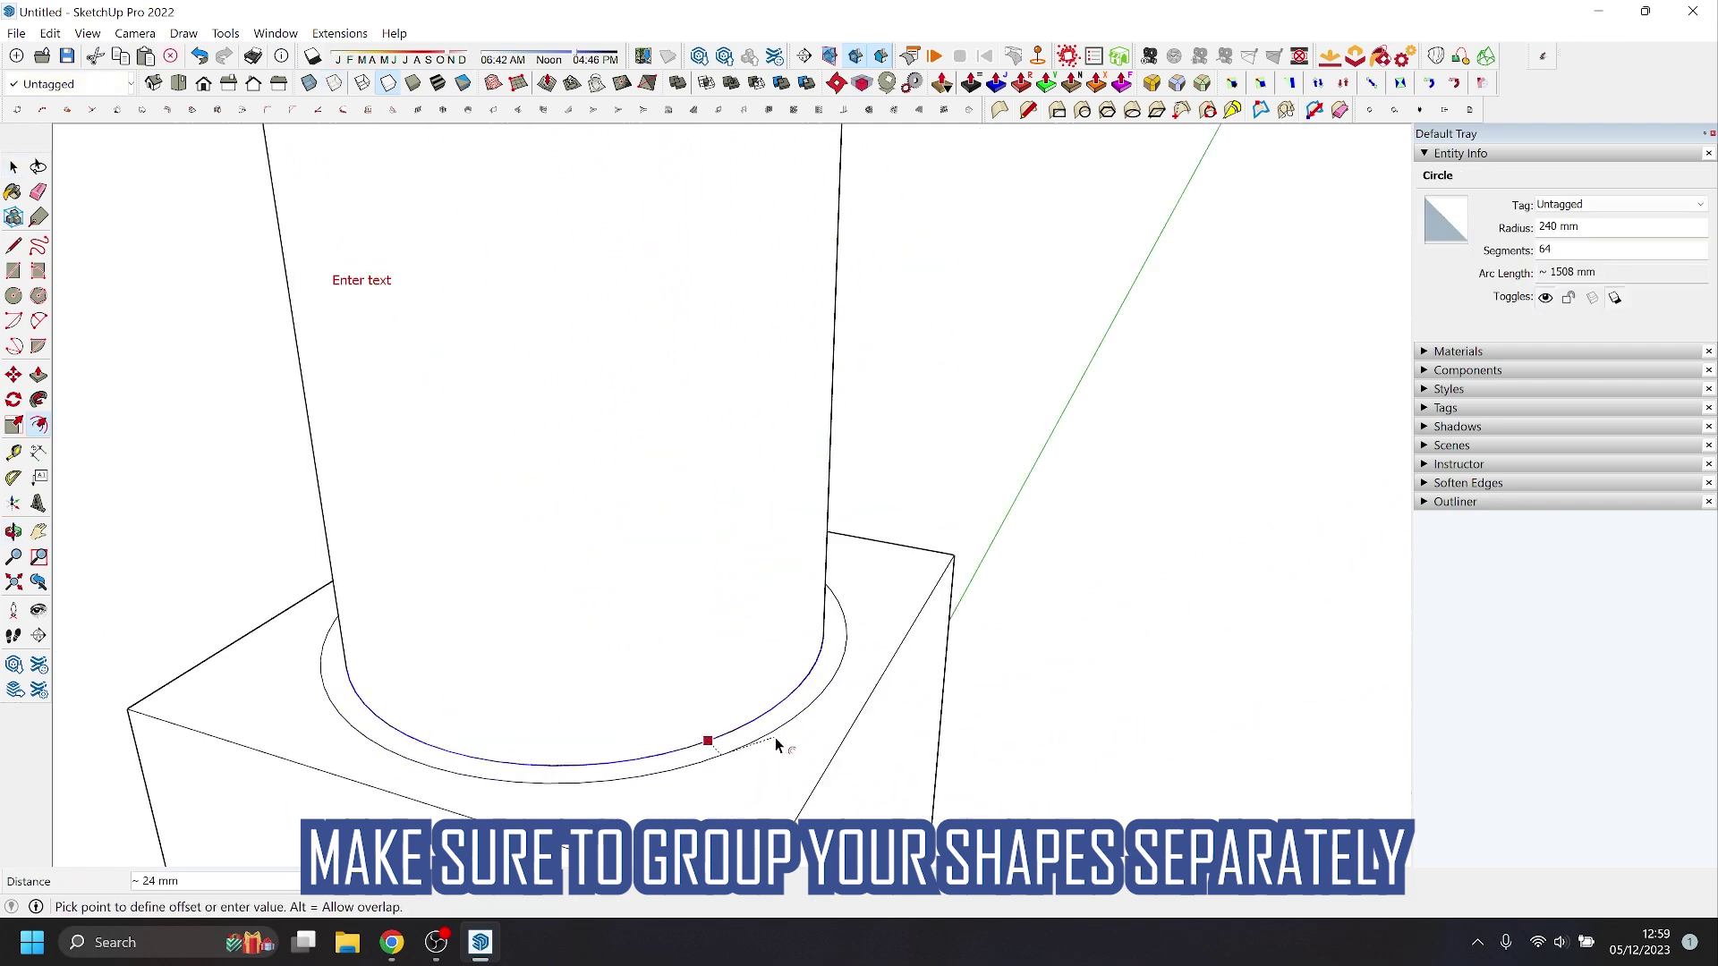
click(776, 745)
key(p)
click(778, 729)
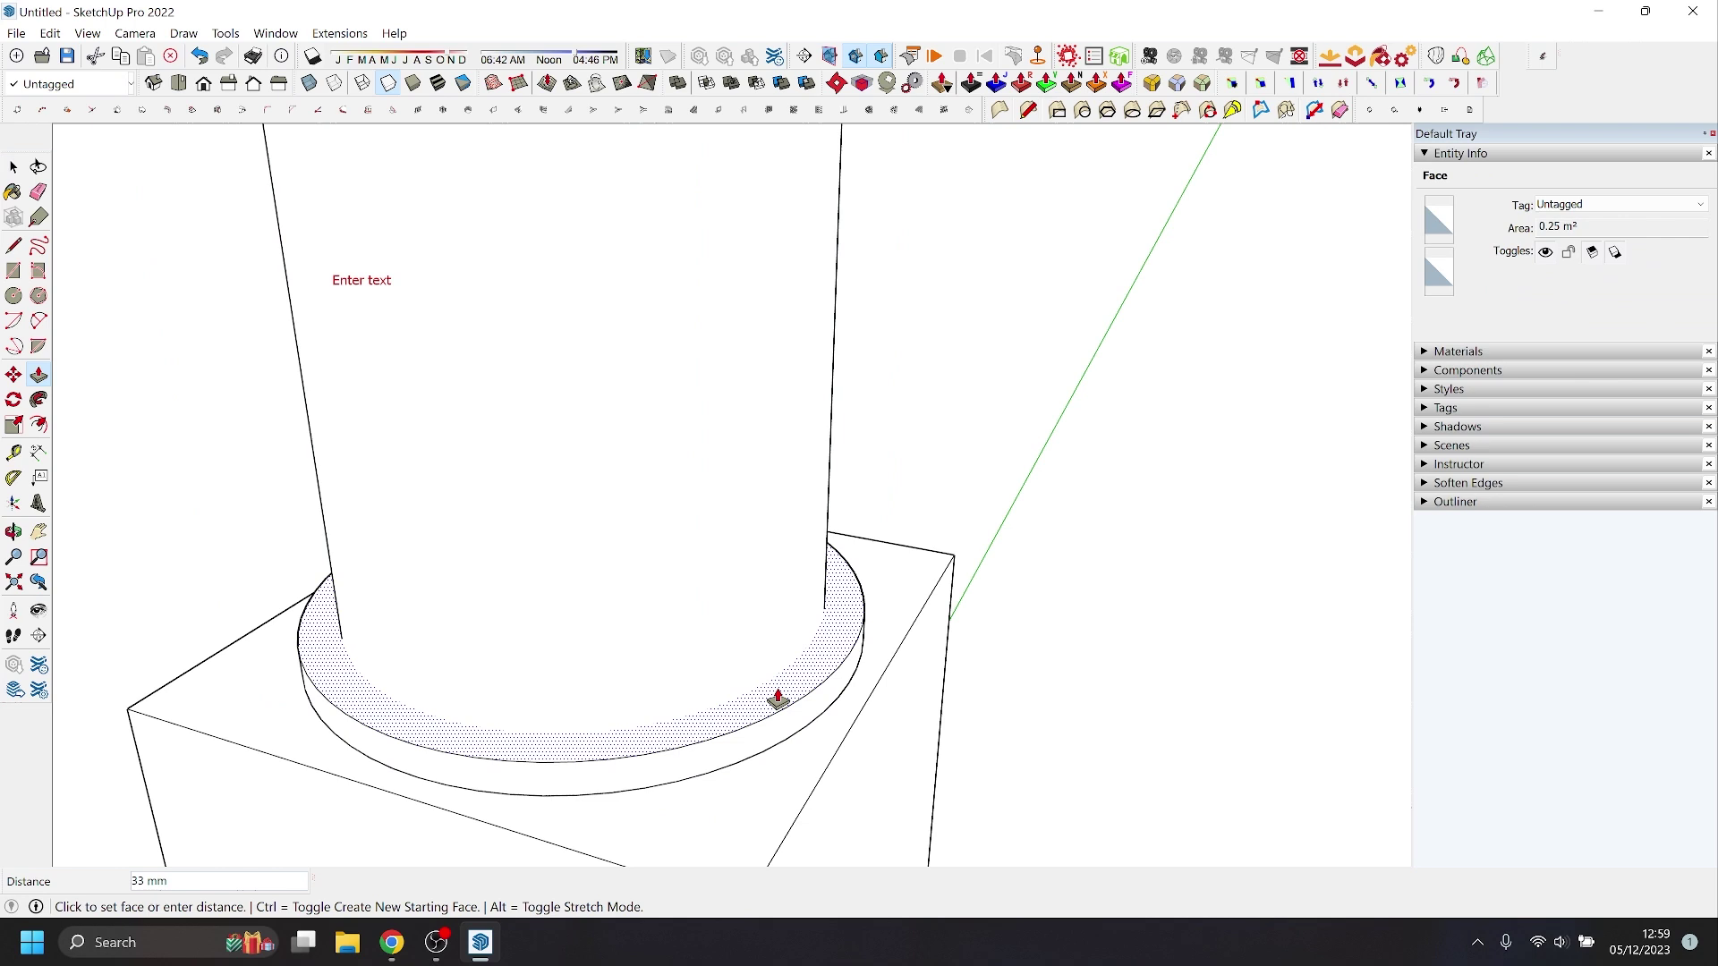
click(778, 700)
- Round the edges of the ring around the cylinder's base with a 20 mm offset and 6 segments
key(space)
click(788, 706)
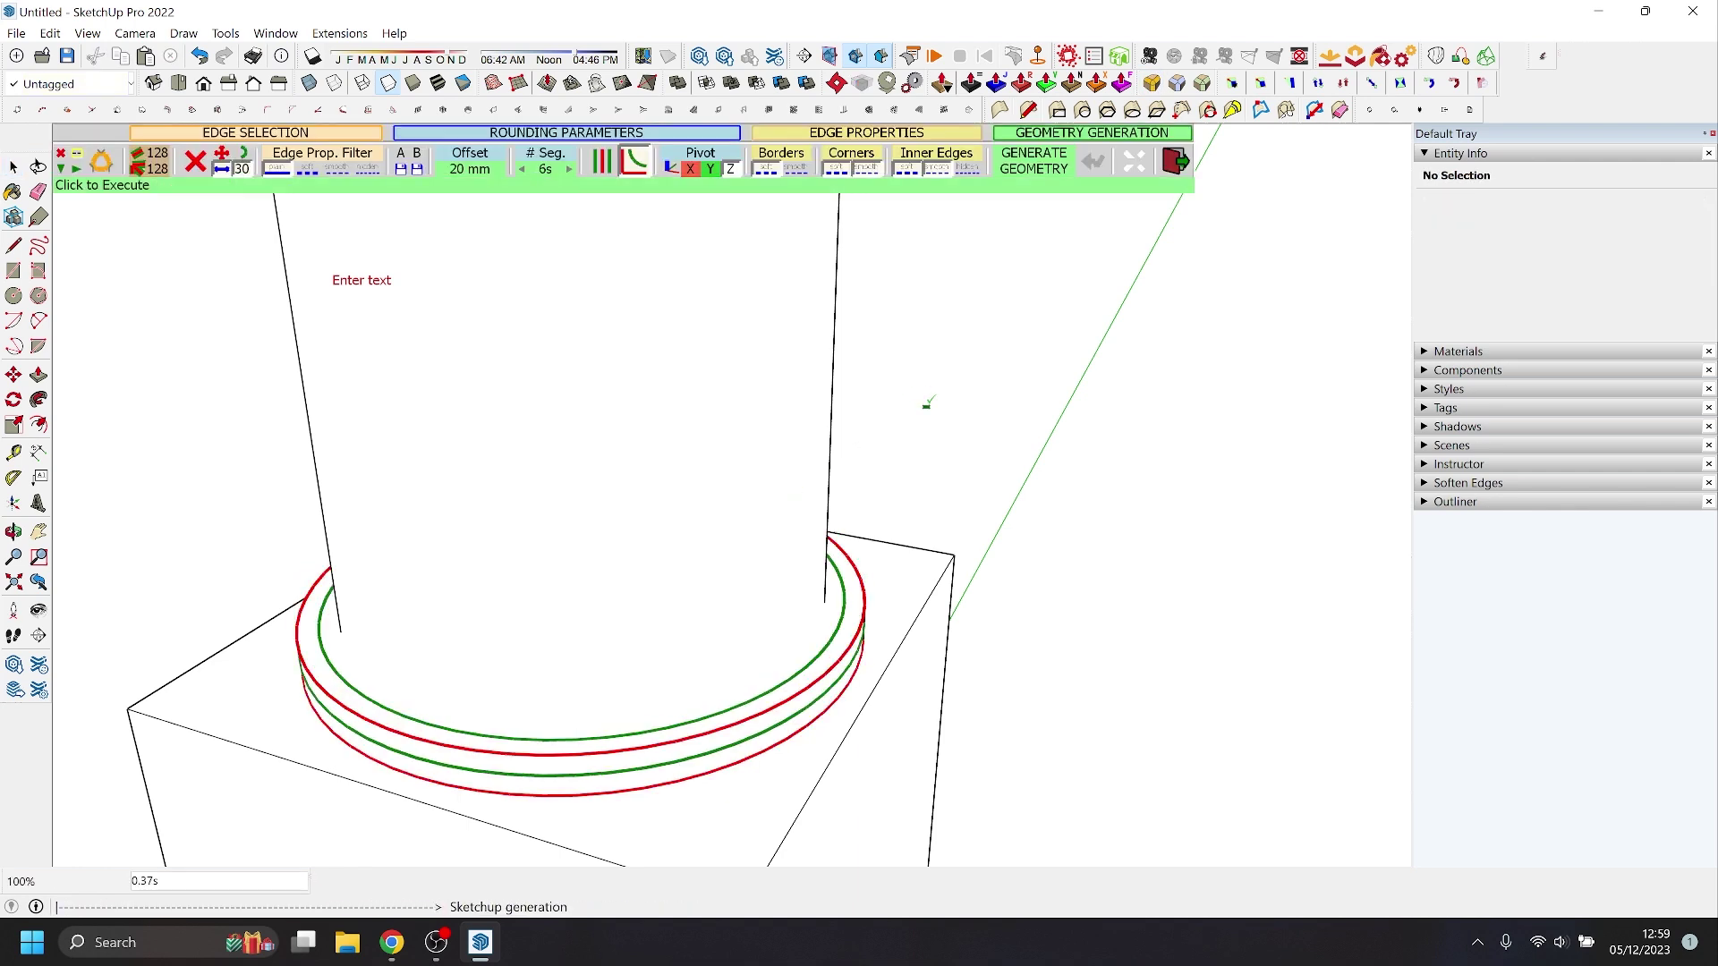
click(927, 402)
right_click(823, 642)
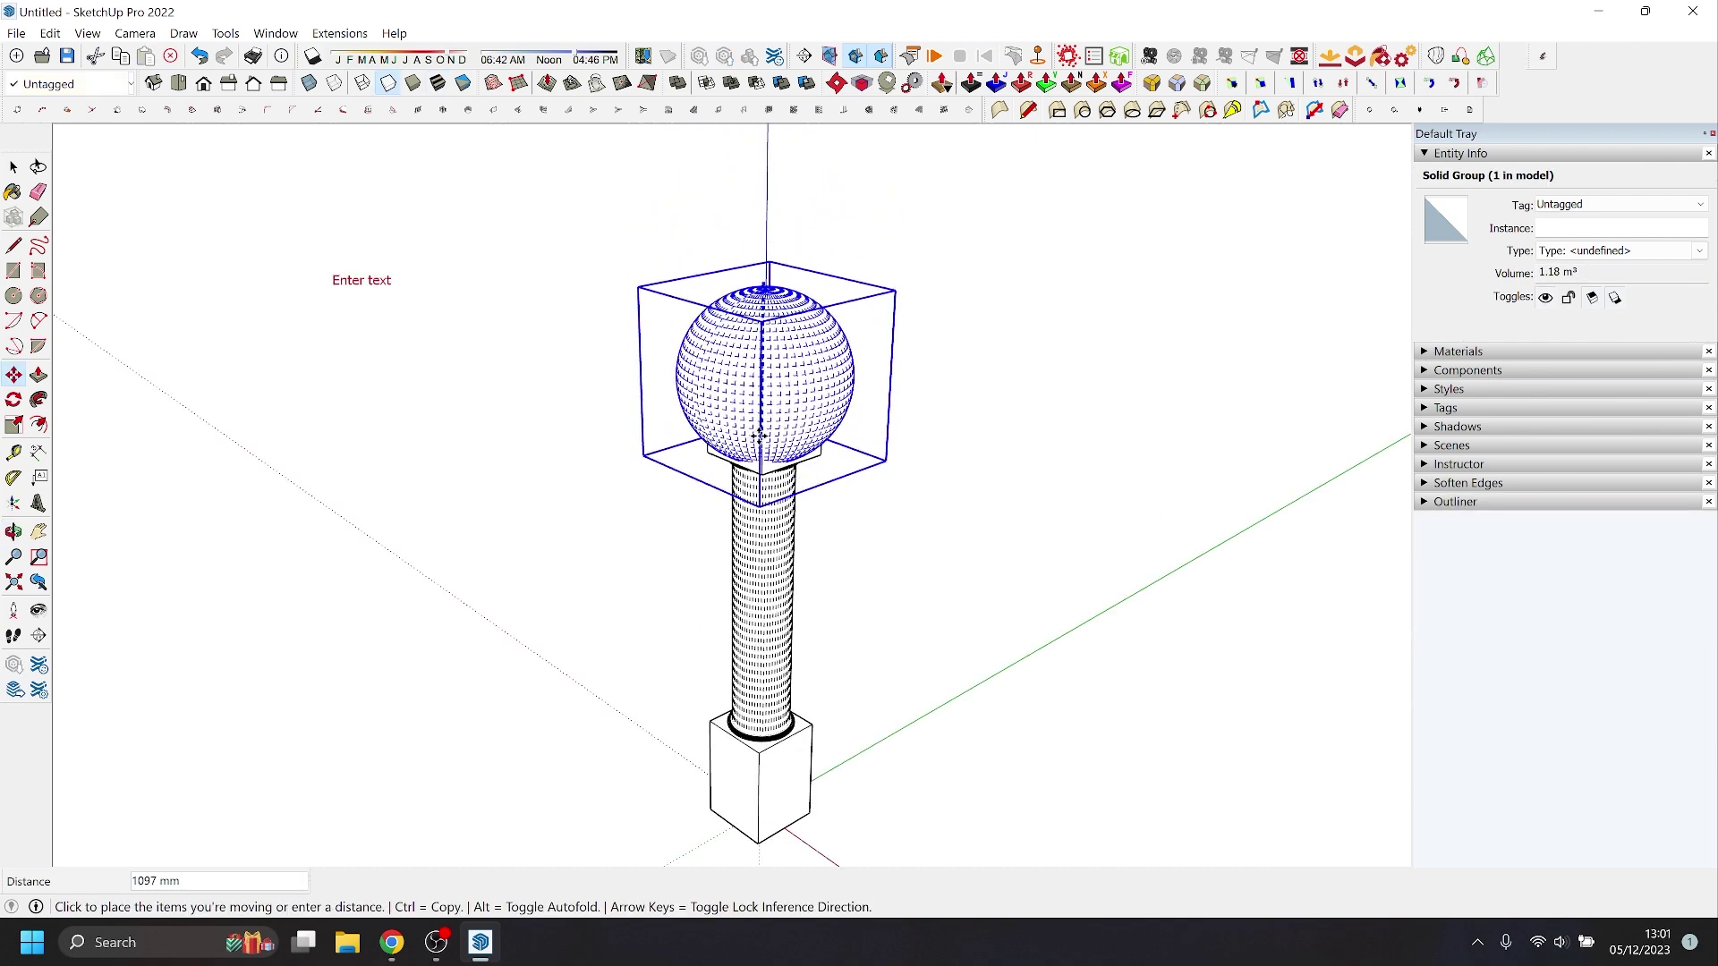
- Scale the sphere around the top block about its center, and move the lower sphere and block toward the column's base
key(s)
click(949, 430)
key(ctrl)
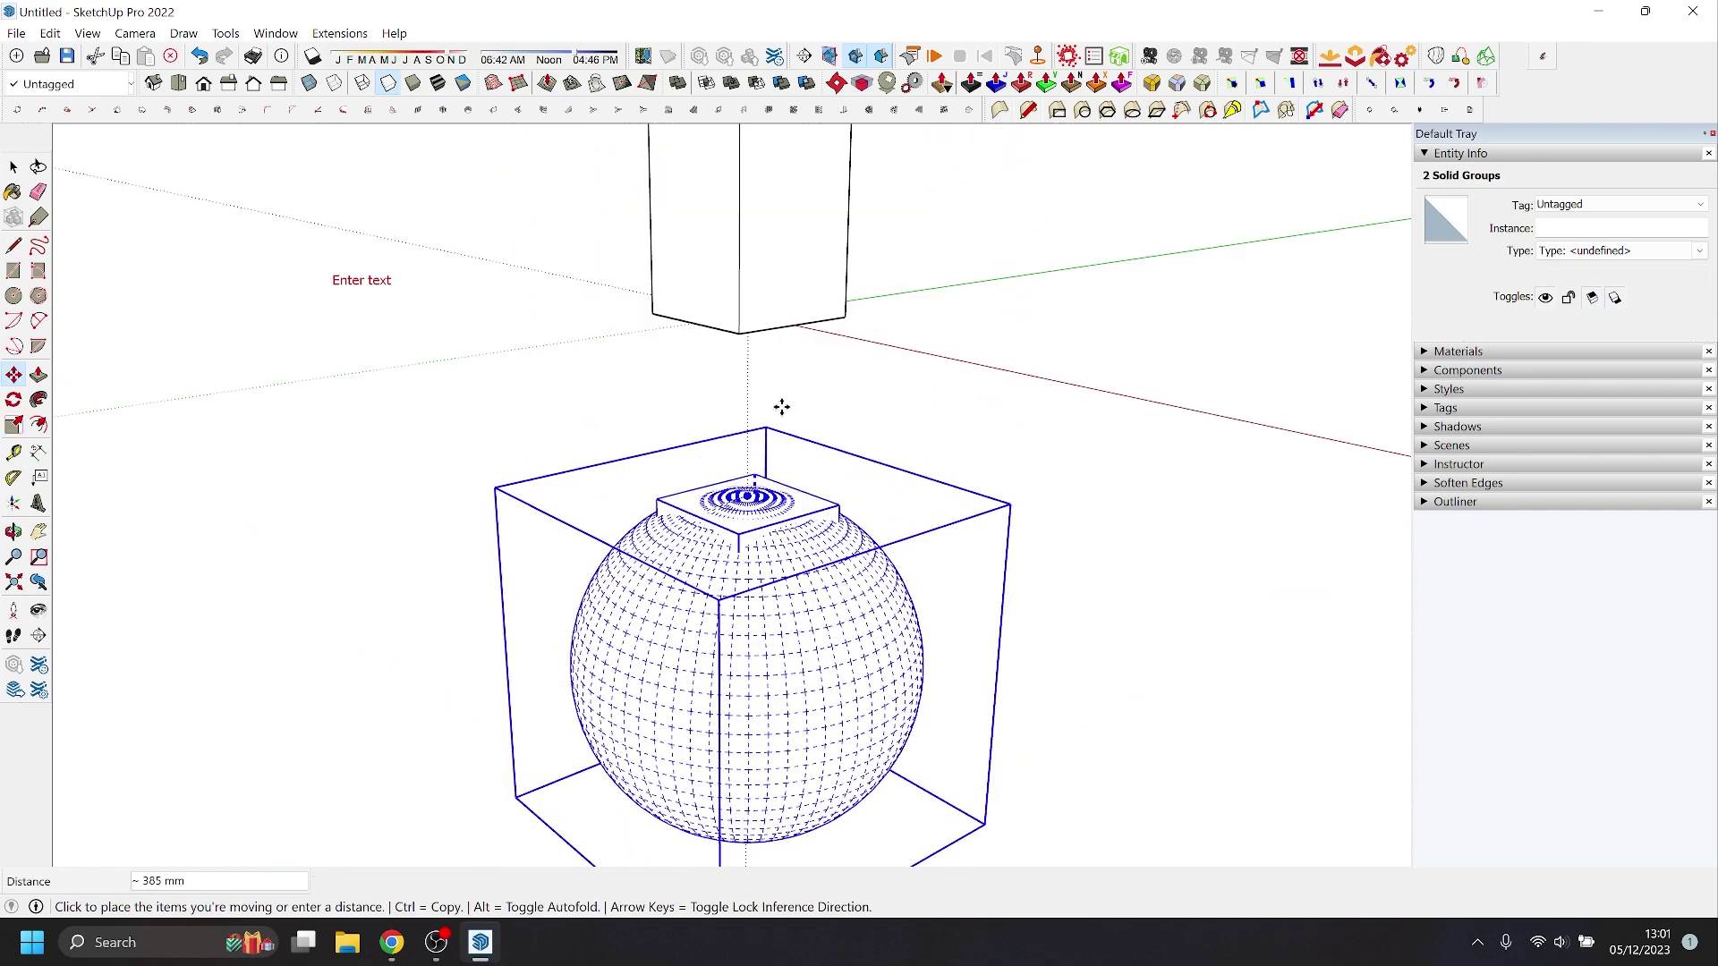
middle_drag(821, 315, 796, 429)
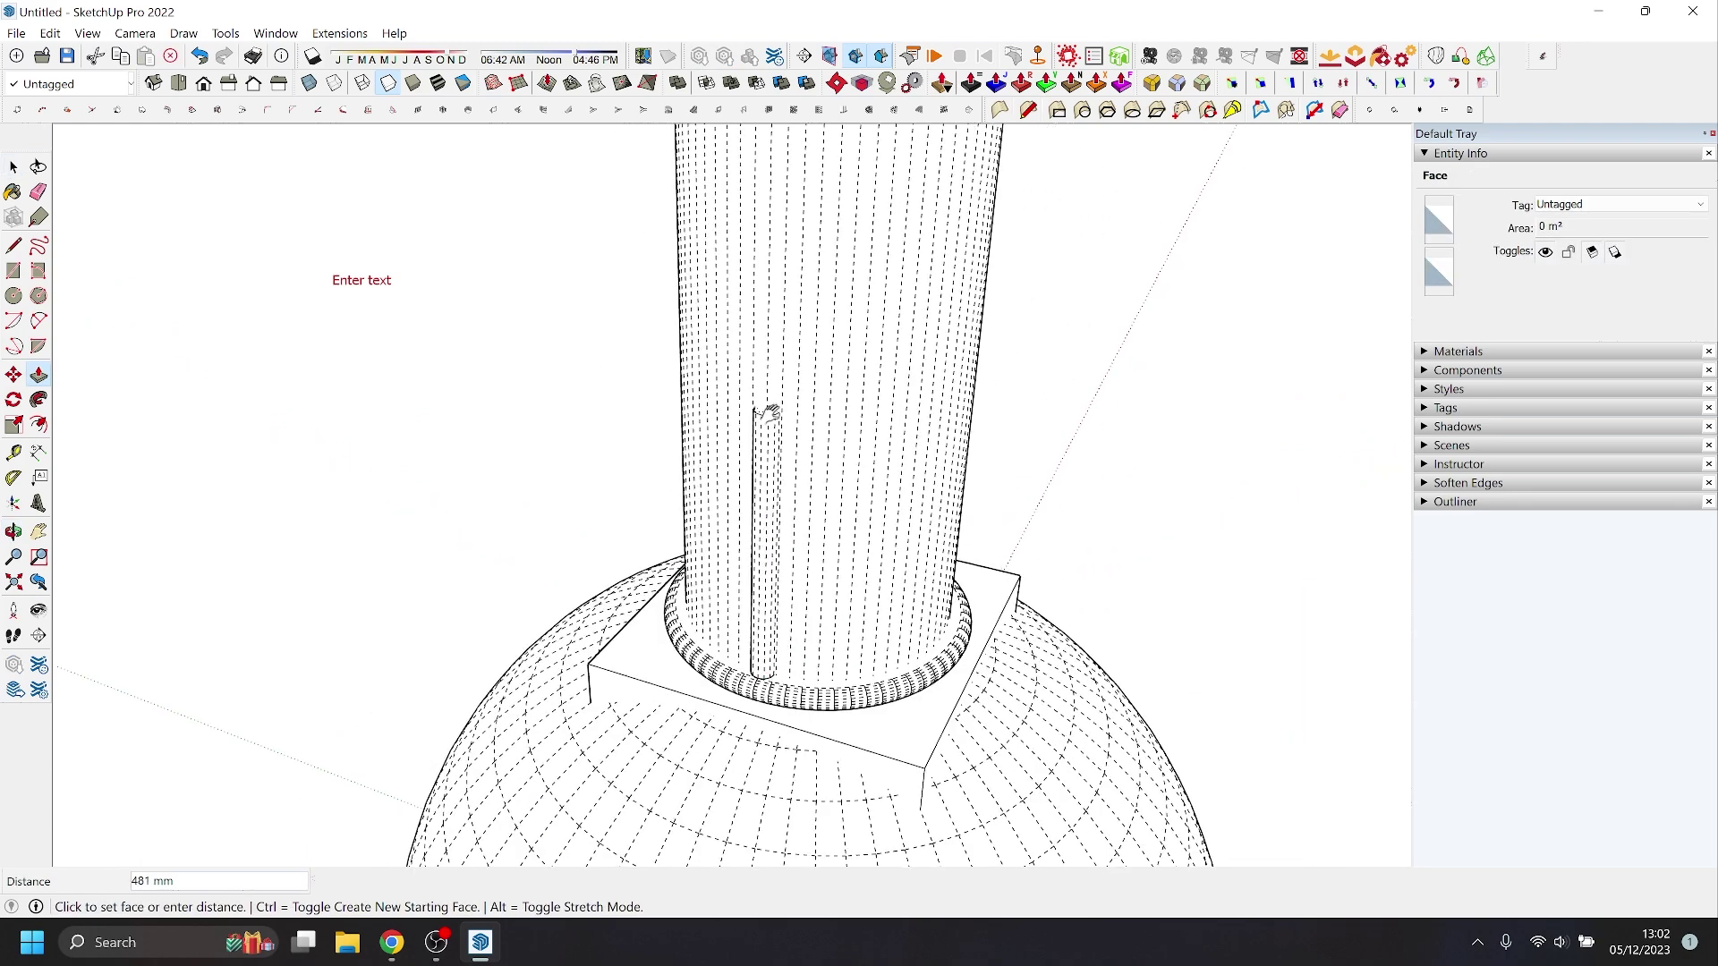
- Extrude the small flute circle up along the column shaft and copy the rounded cap onto its upper end
scroll(754, 624, up, 5)
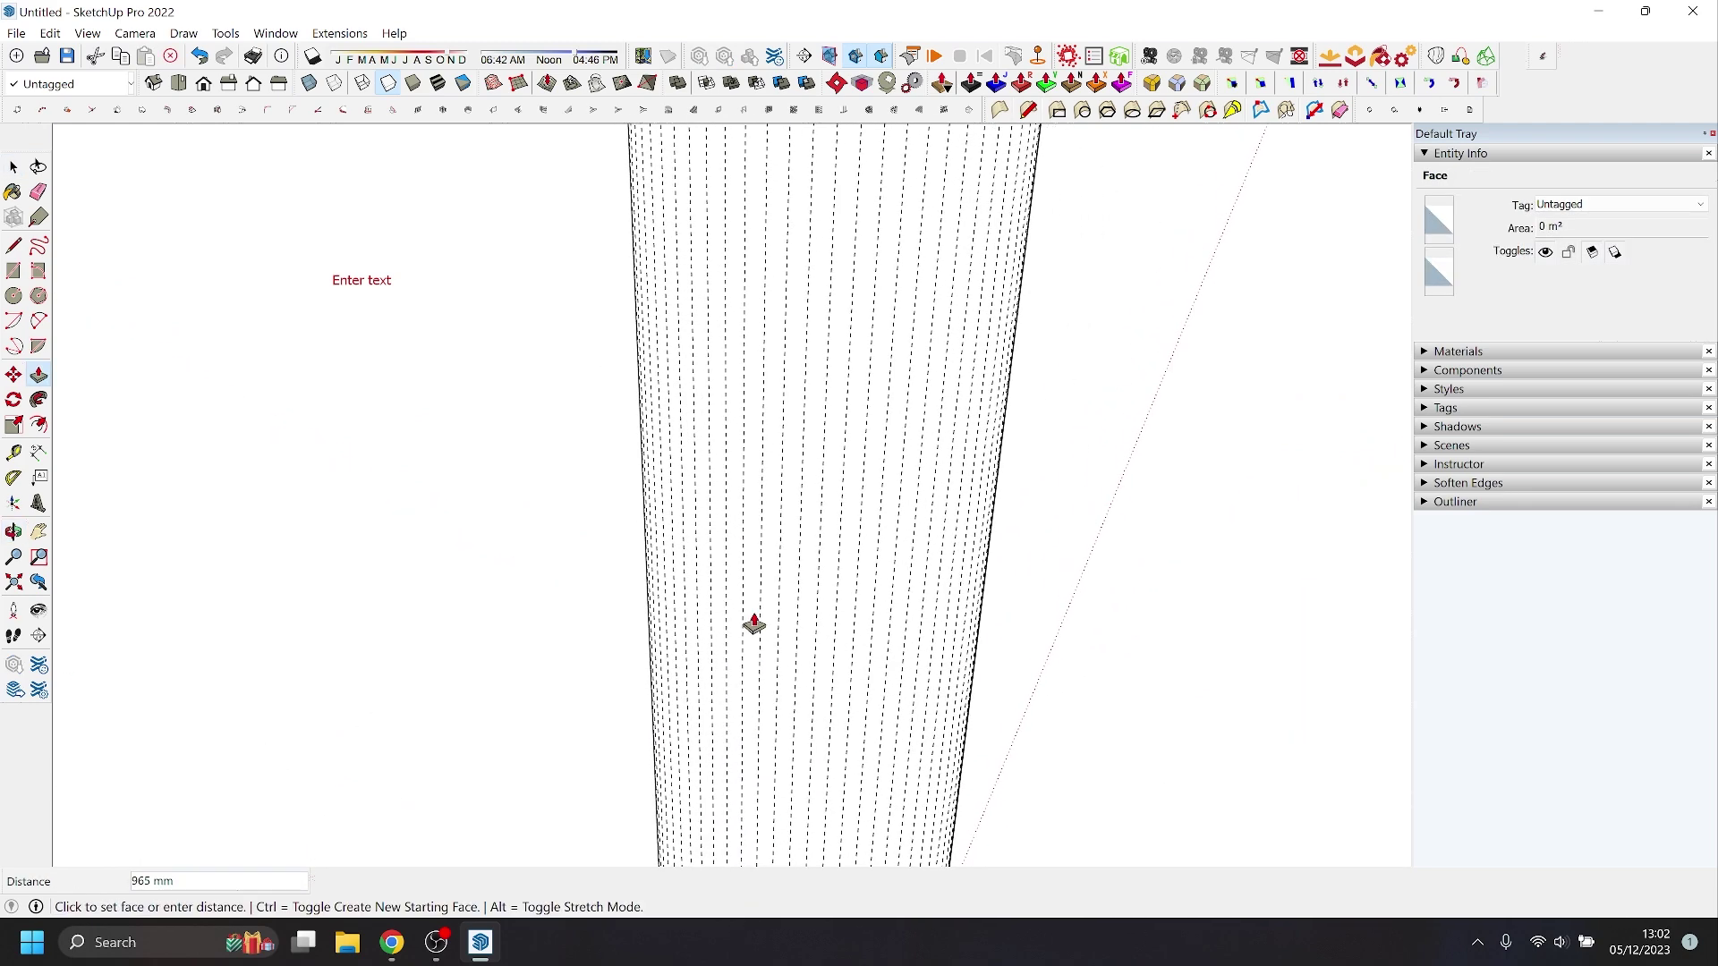
middle_drag(754, 623, 751, 388)
scroll(751, 387, up, 3)
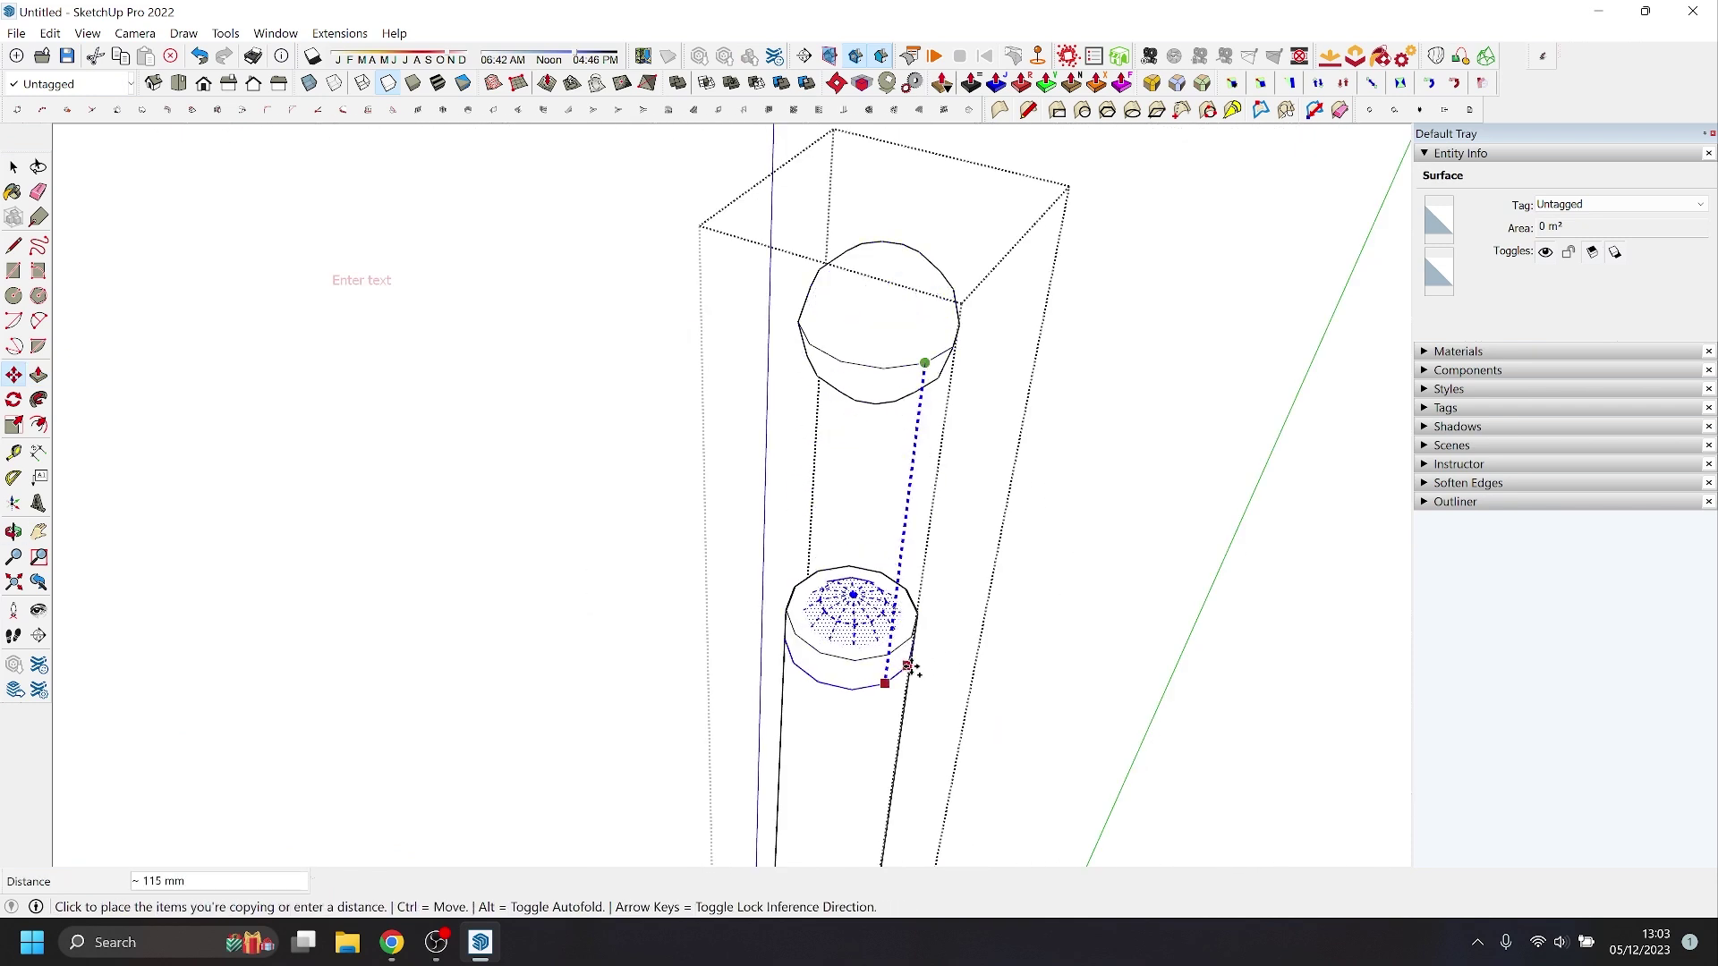
scroll(704, 632, up, 2)
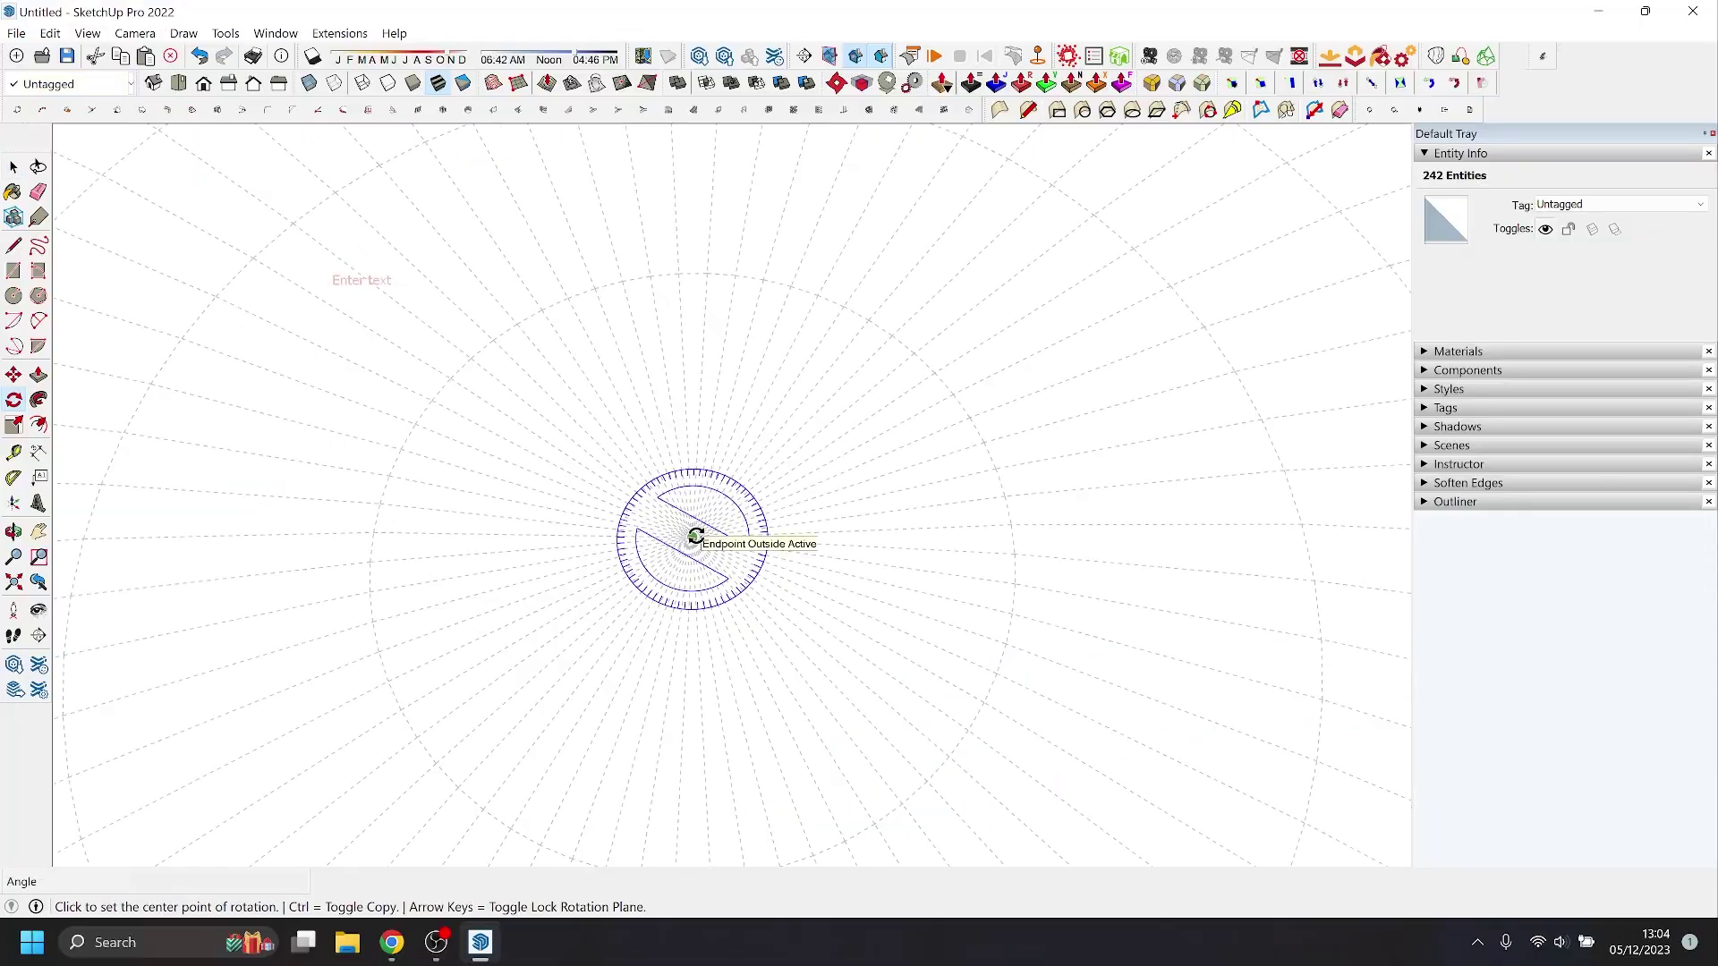
- Rotate the flute geometry about the column's central axis to array it around the shaft
click(683, 537)
scroll(684, 538, down, 5)
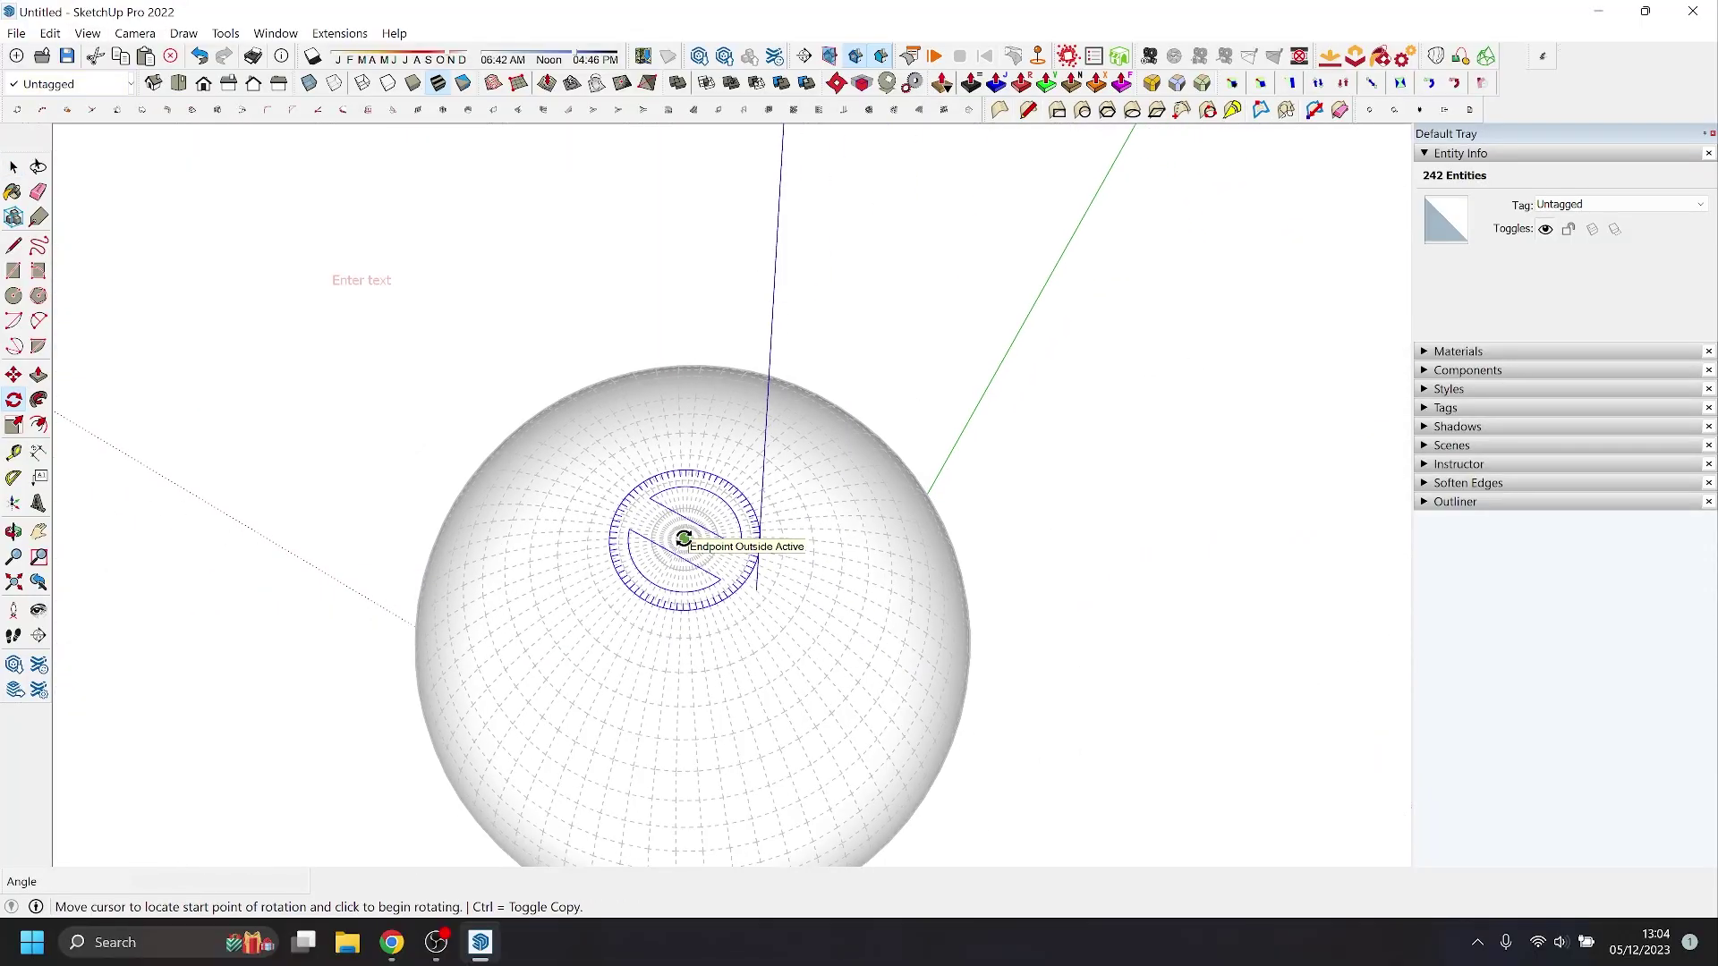
scroll(684, 538, down, 5)
click(928, 659)
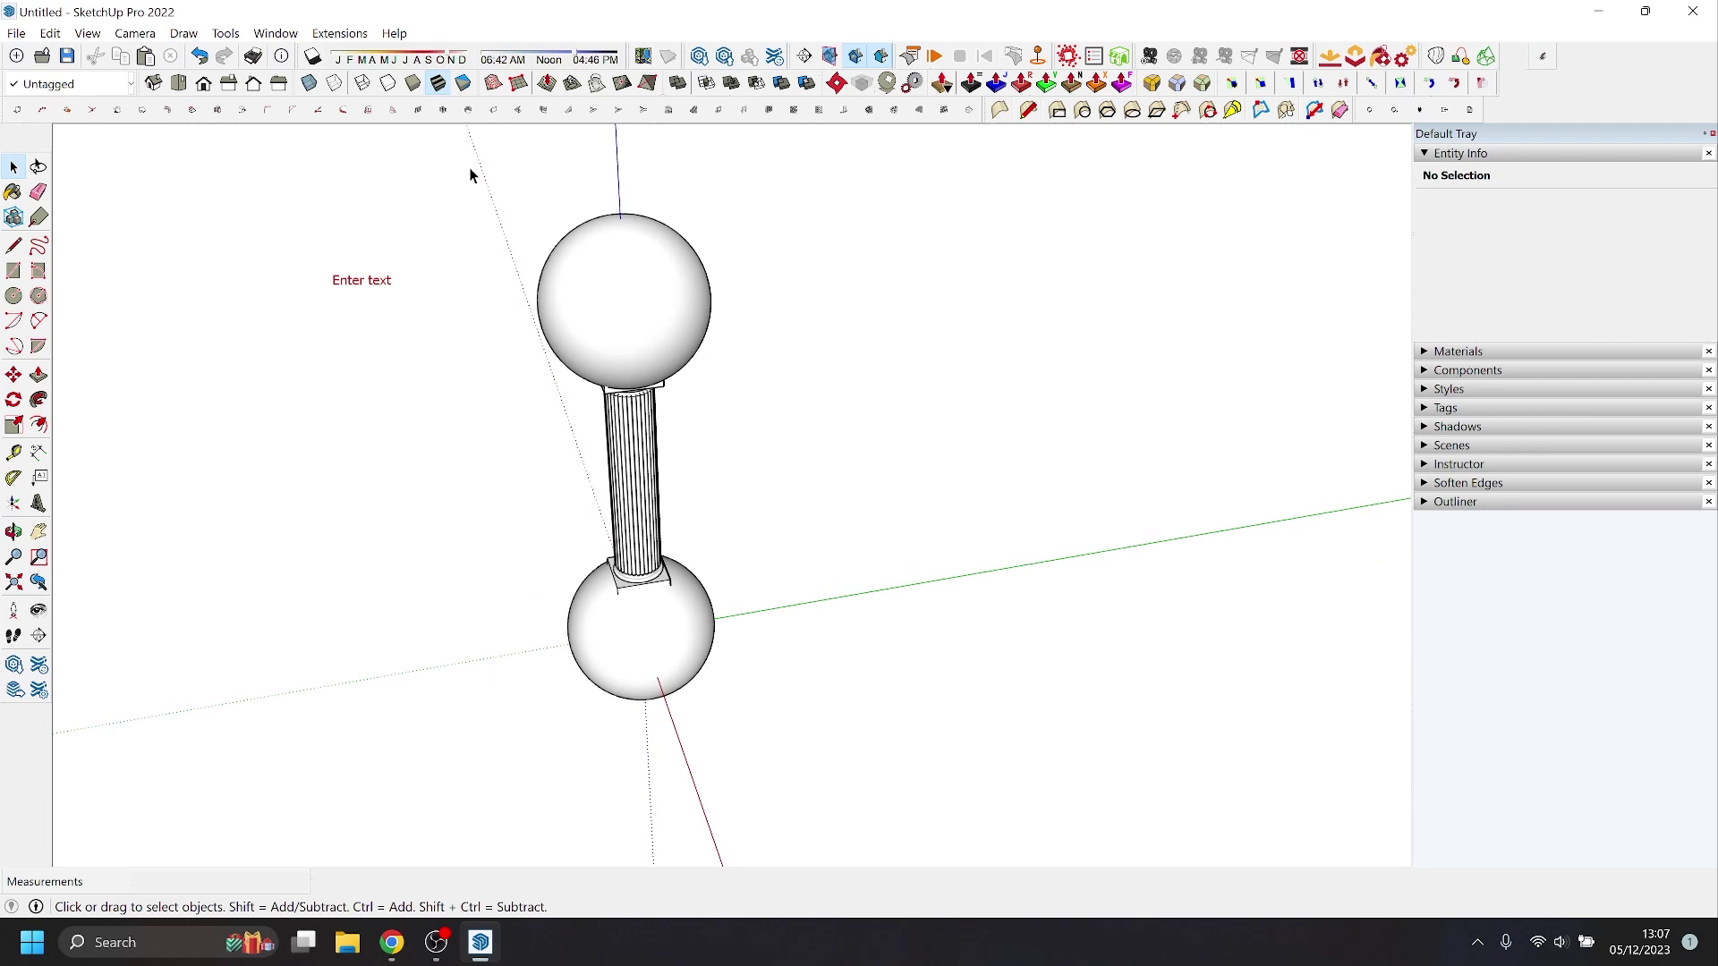
- Copy the complete column assembly with its spheres and blocks along the green axis
drag(468, 169, 818, 755)
key(q)
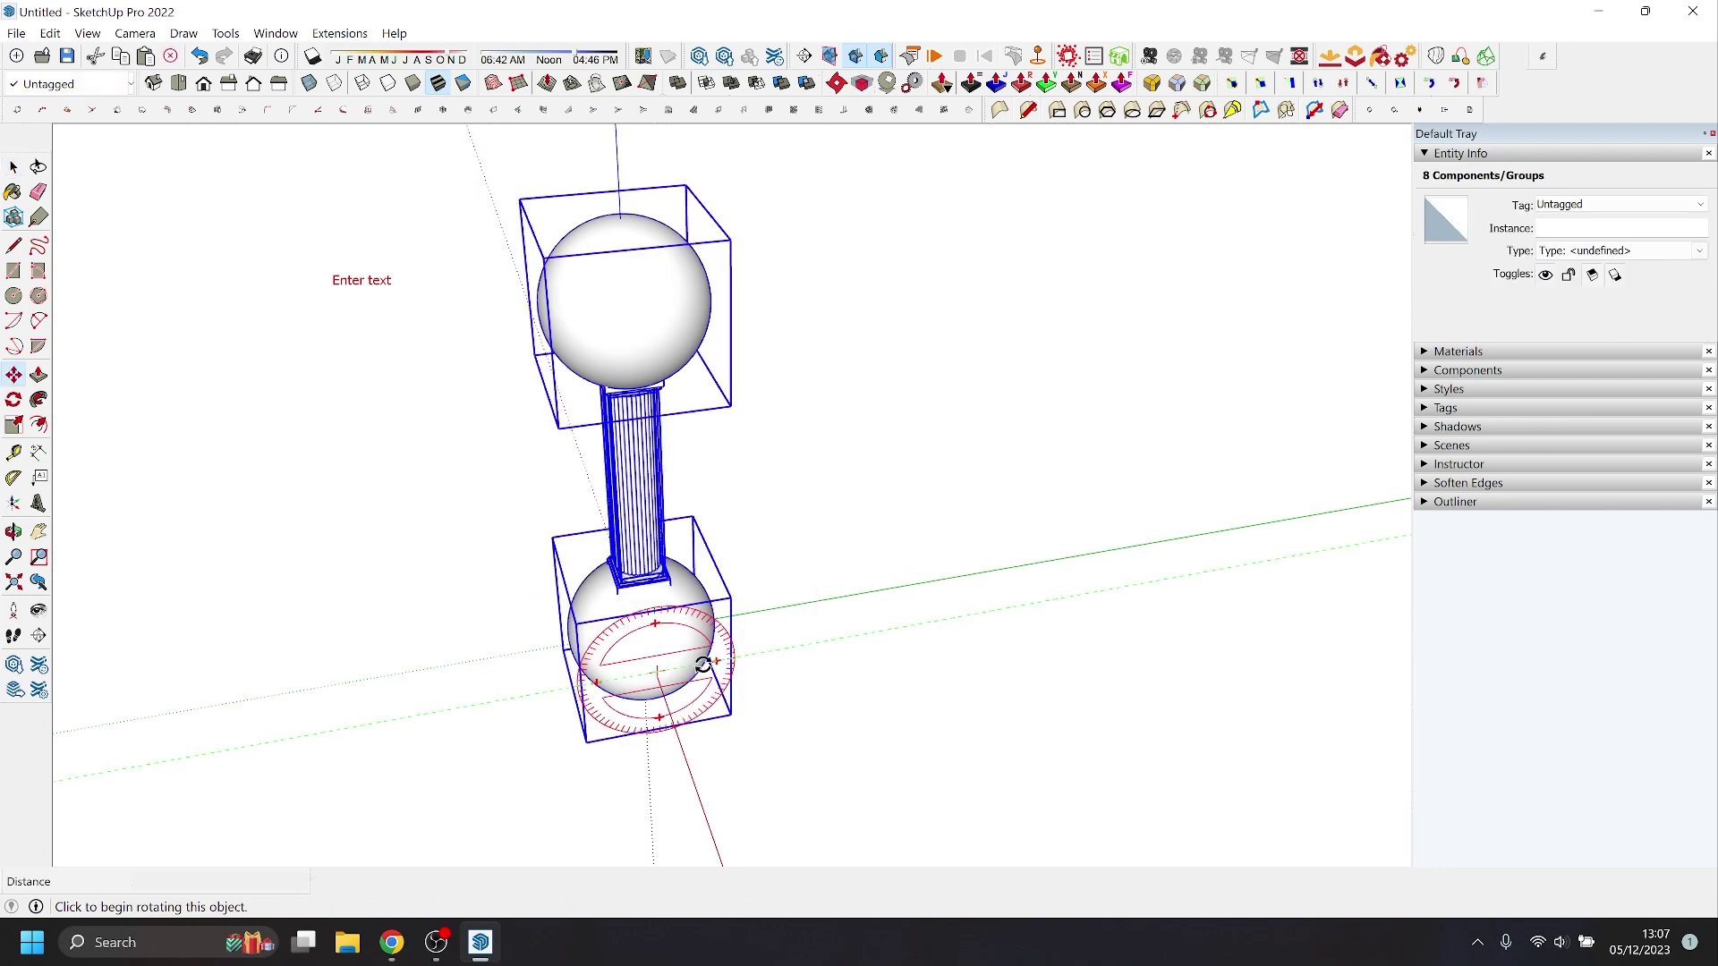
key(m)
key(ctrl)
click(670, 656)
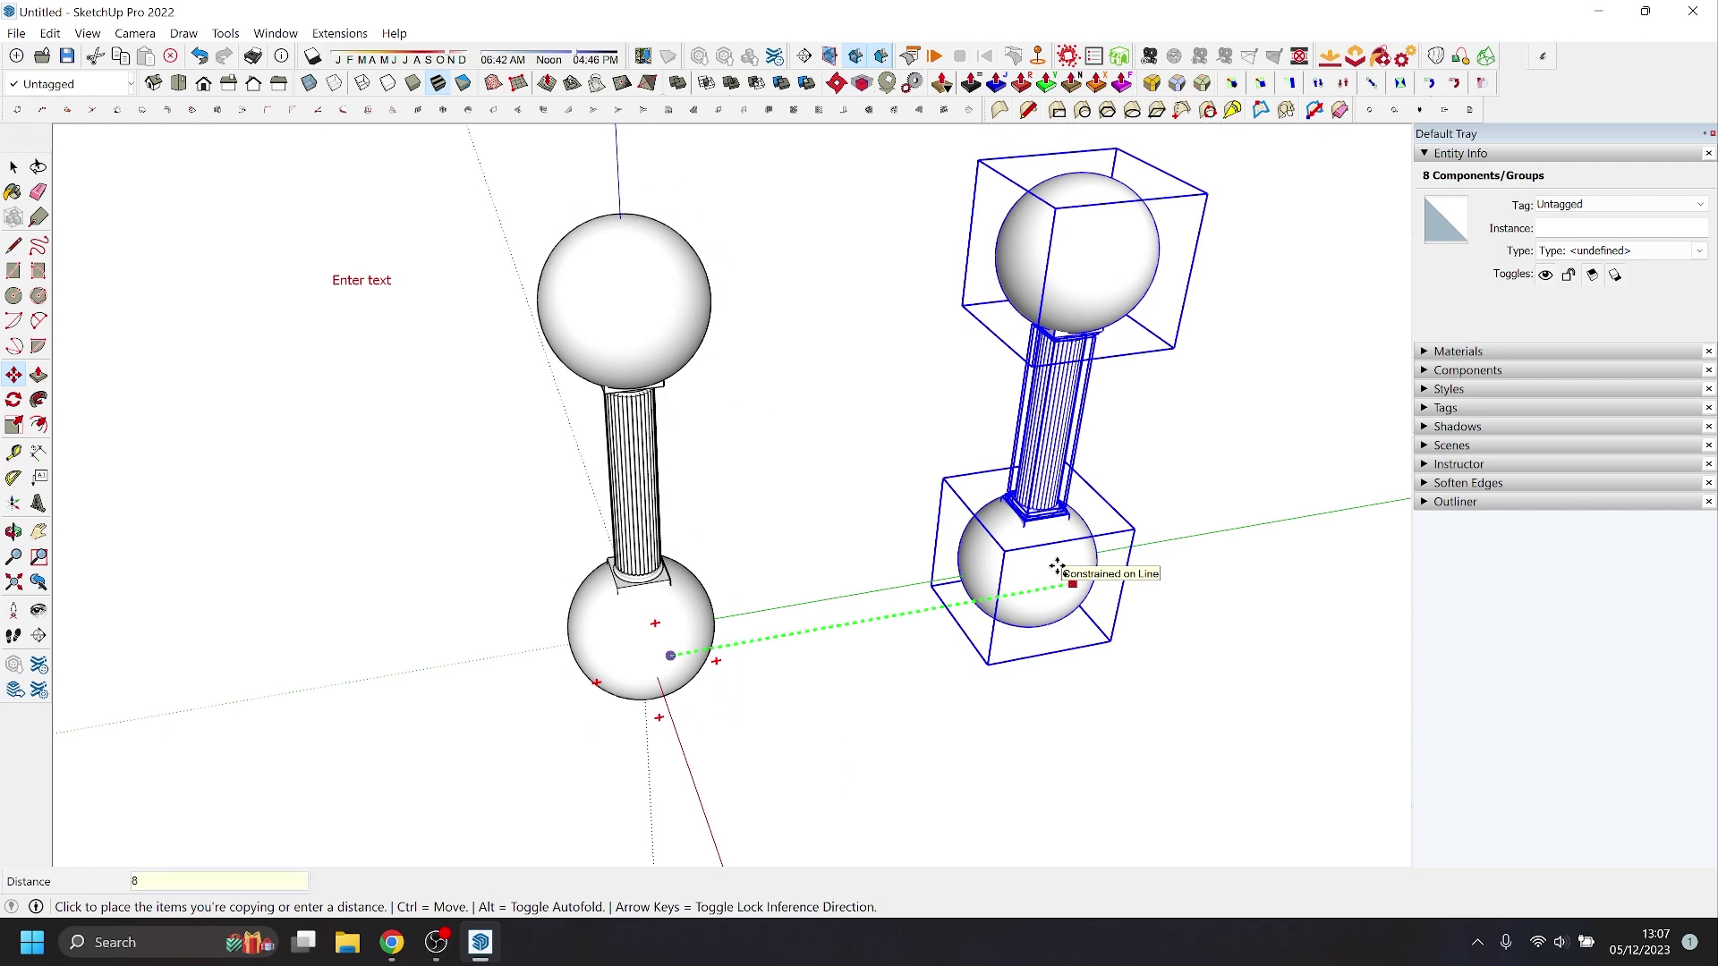
key(Return)
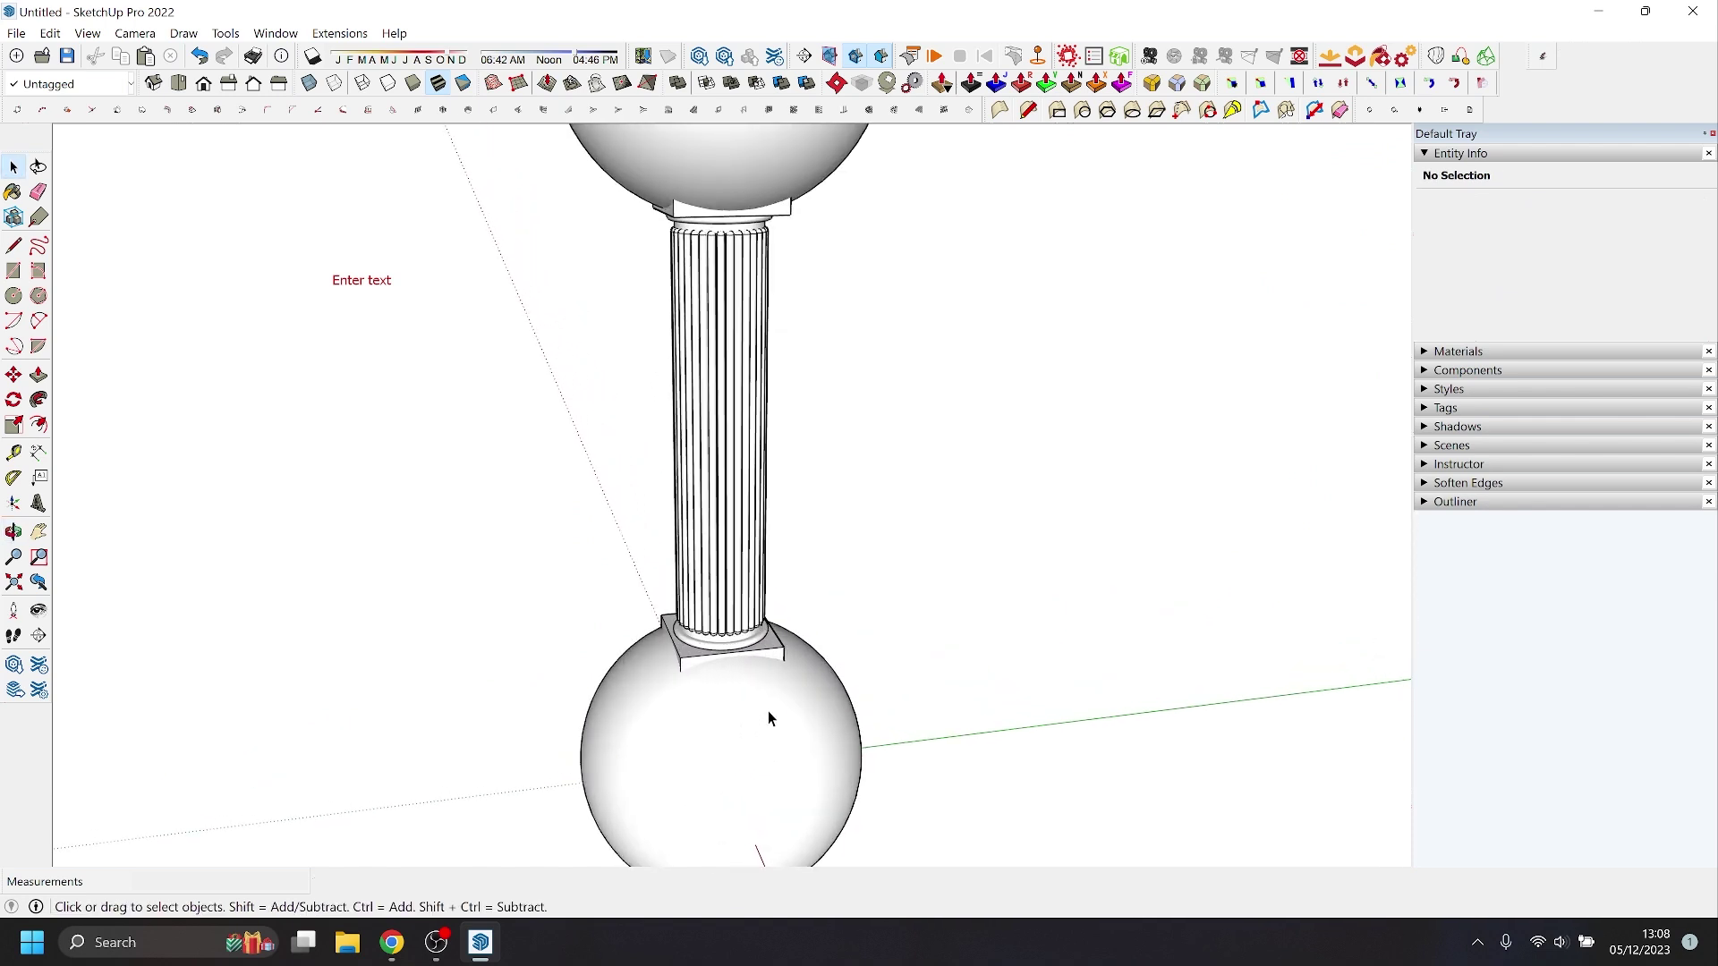
- Intersect the column's lower block with its sphere, and the upper block with its sphere, using the Intersect solid tool
click(769, 649)
shift+click(753, 734)
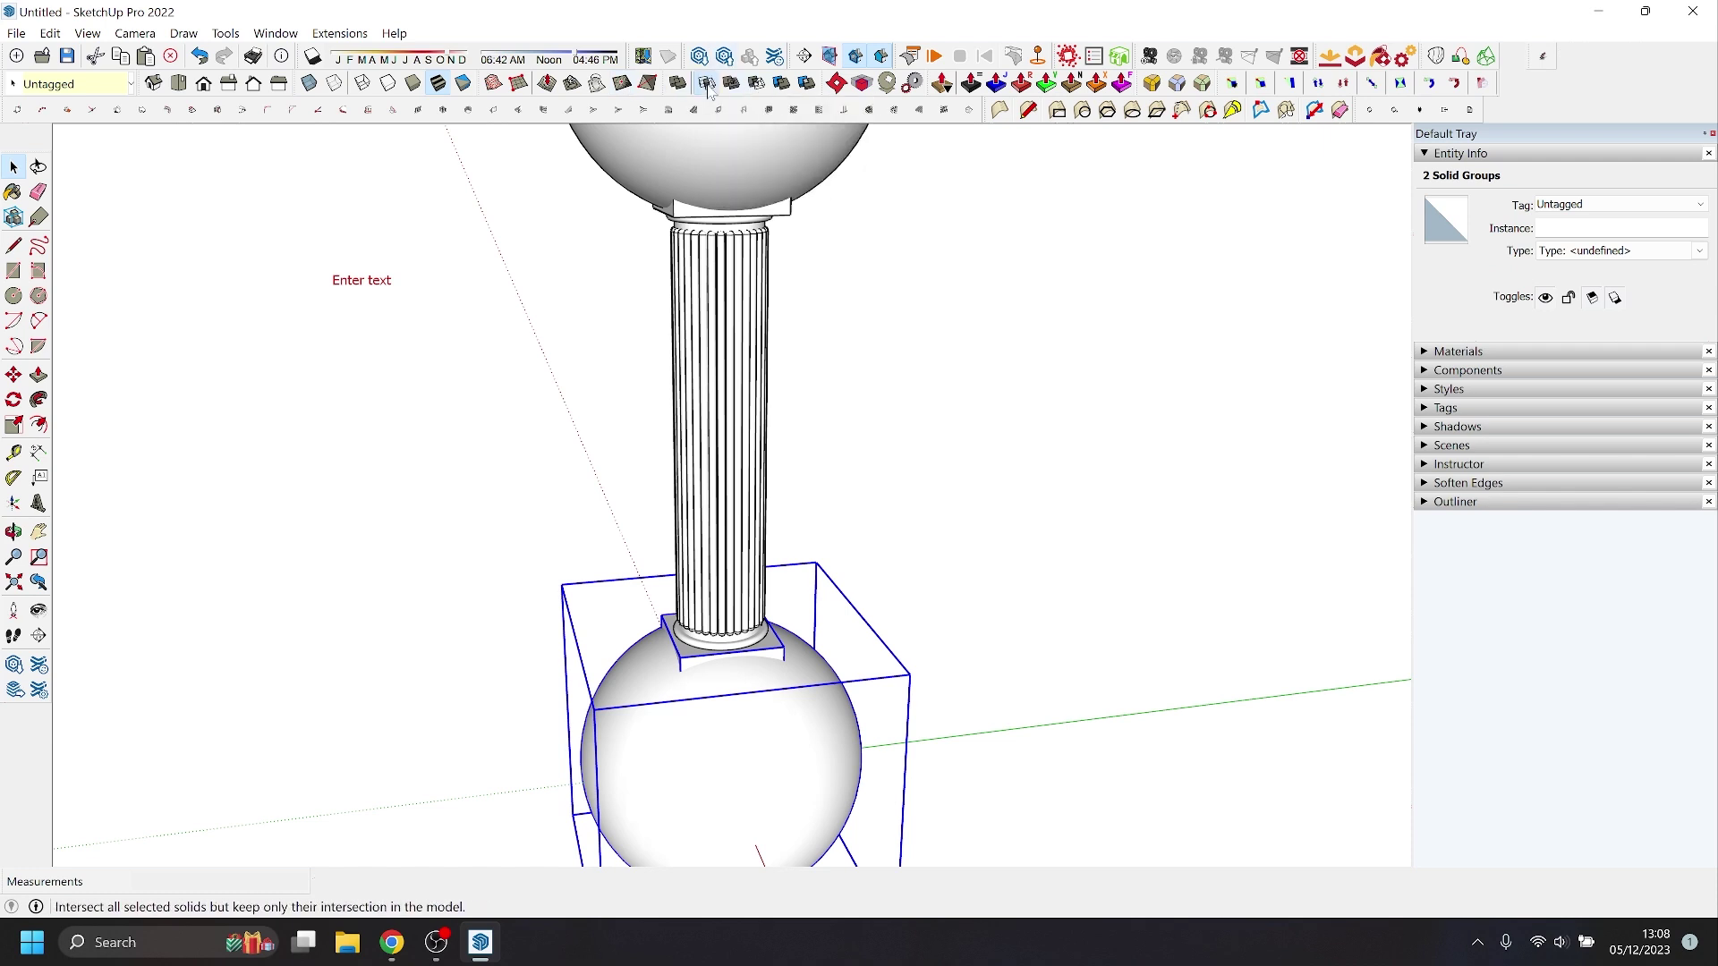
shift+click(779, 183)
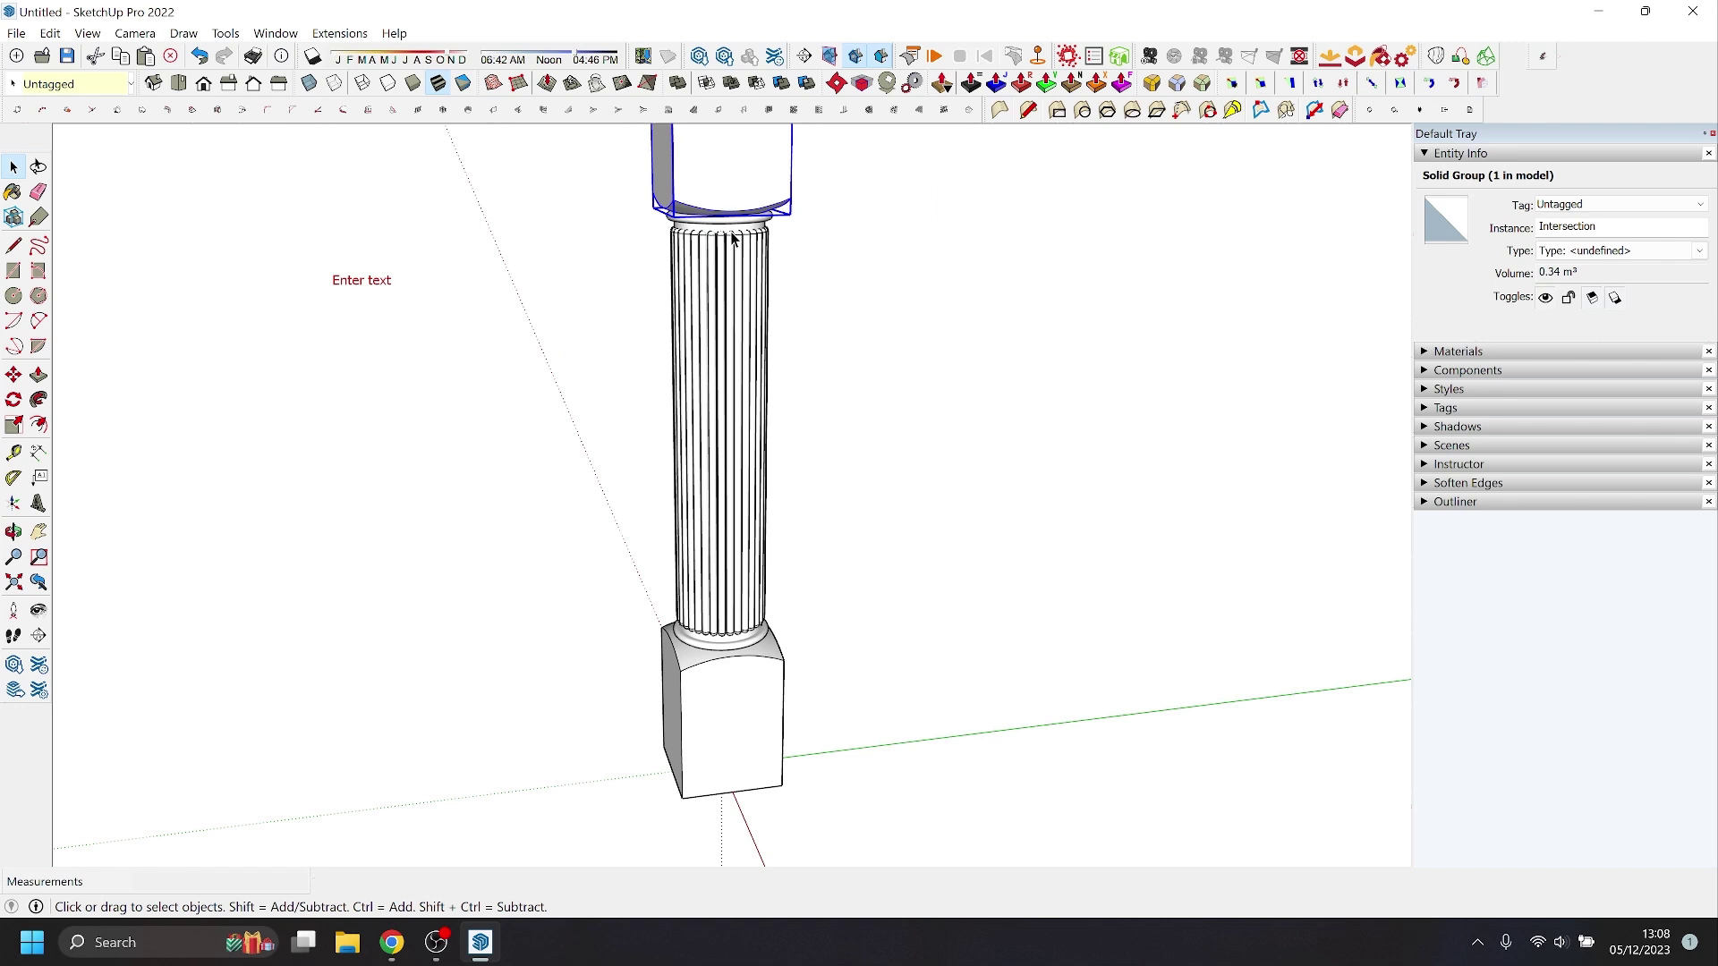
- Try to combine the column's three selected solid groups with Outer Shell, and undo it
key(ctrl+z)
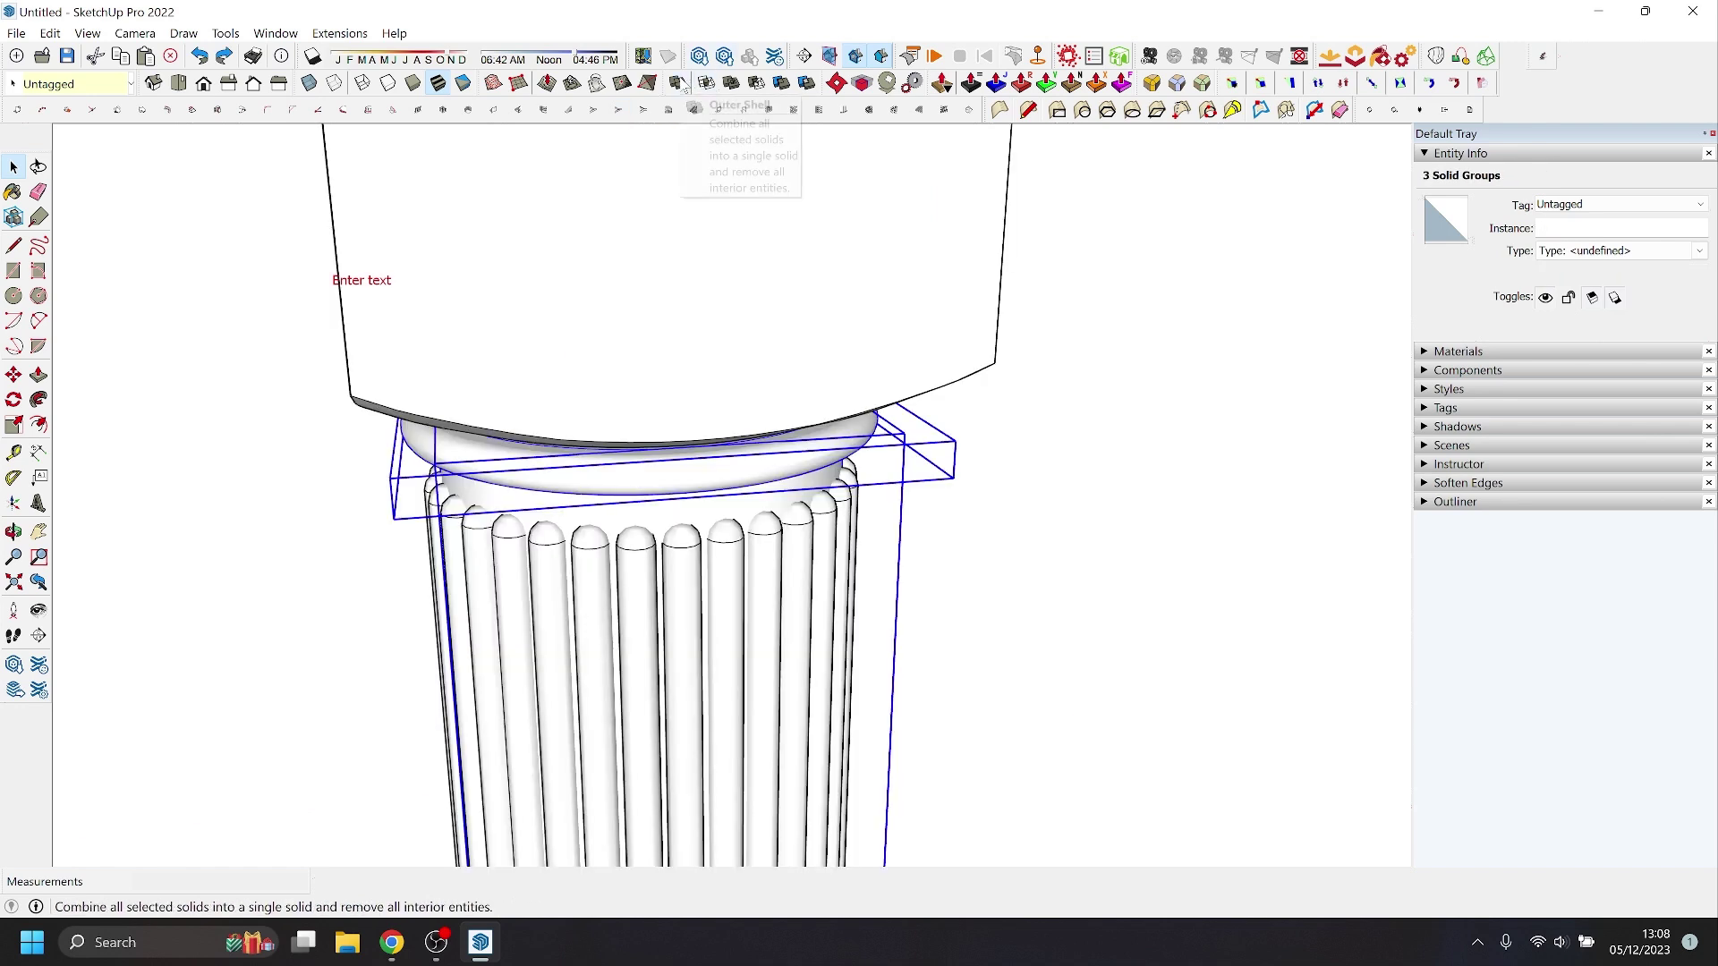
click(678, 83)
middle_drag(743, 286, 664, 491)
key(ctrl+z)
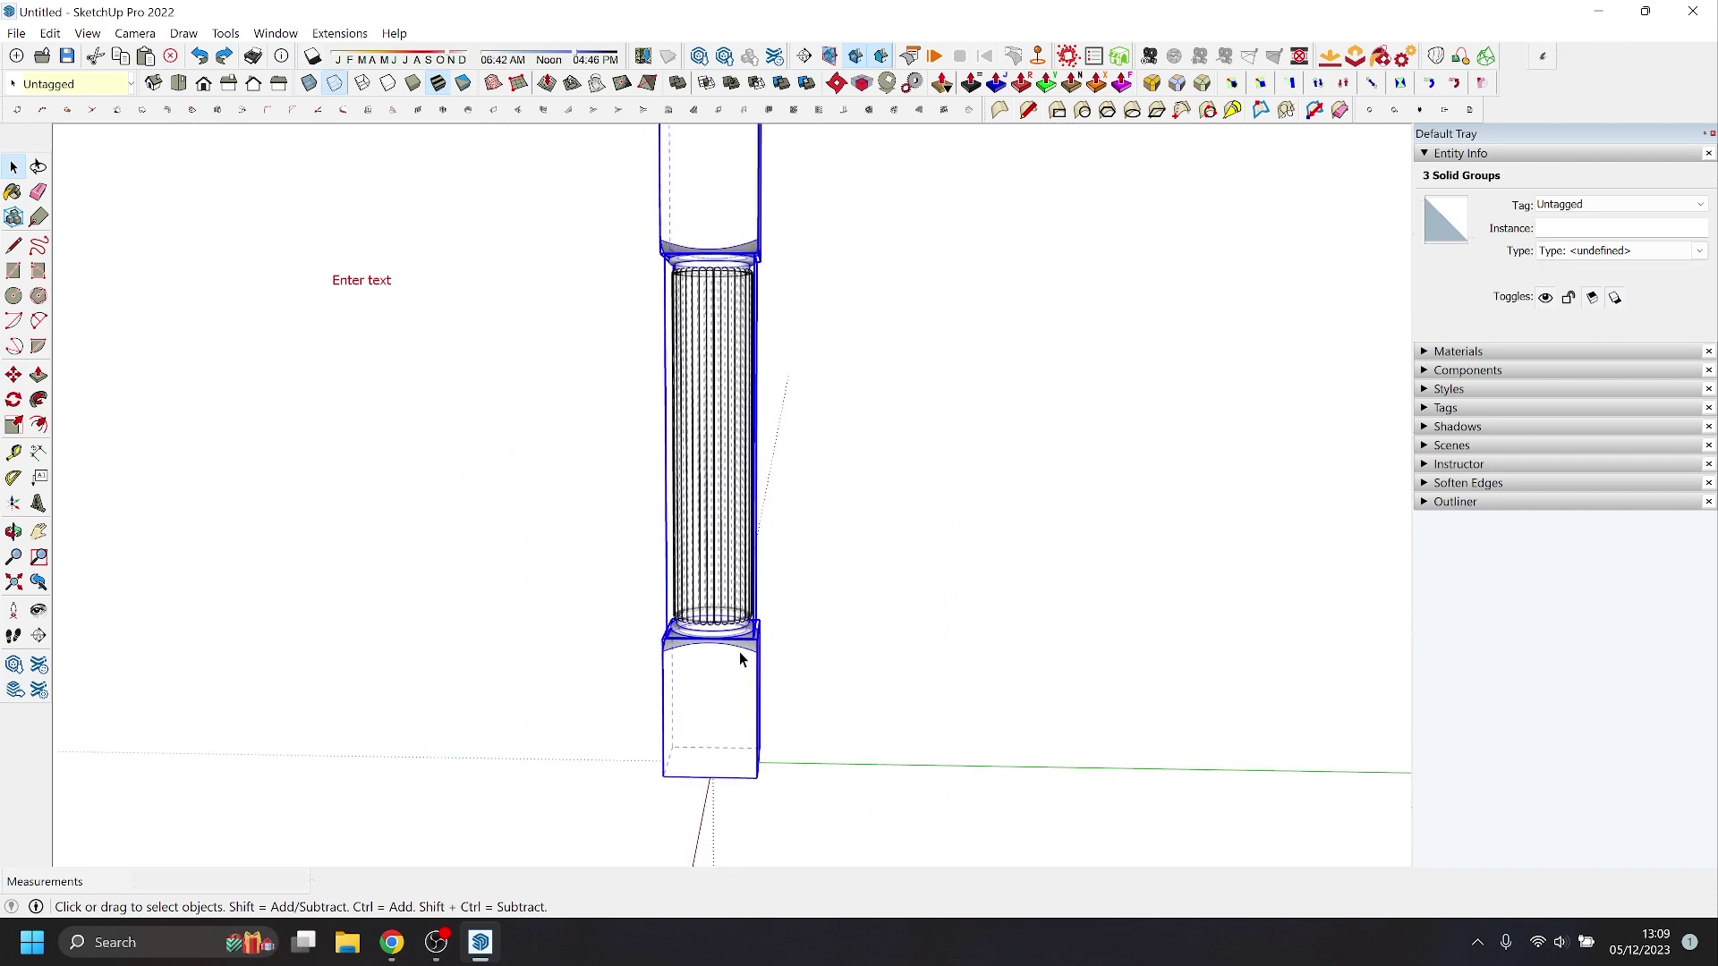
- Combine the column's blocks and shaft into one solid with Outer Shell, leaving the flutes as a separate group
right_click(739, 652)
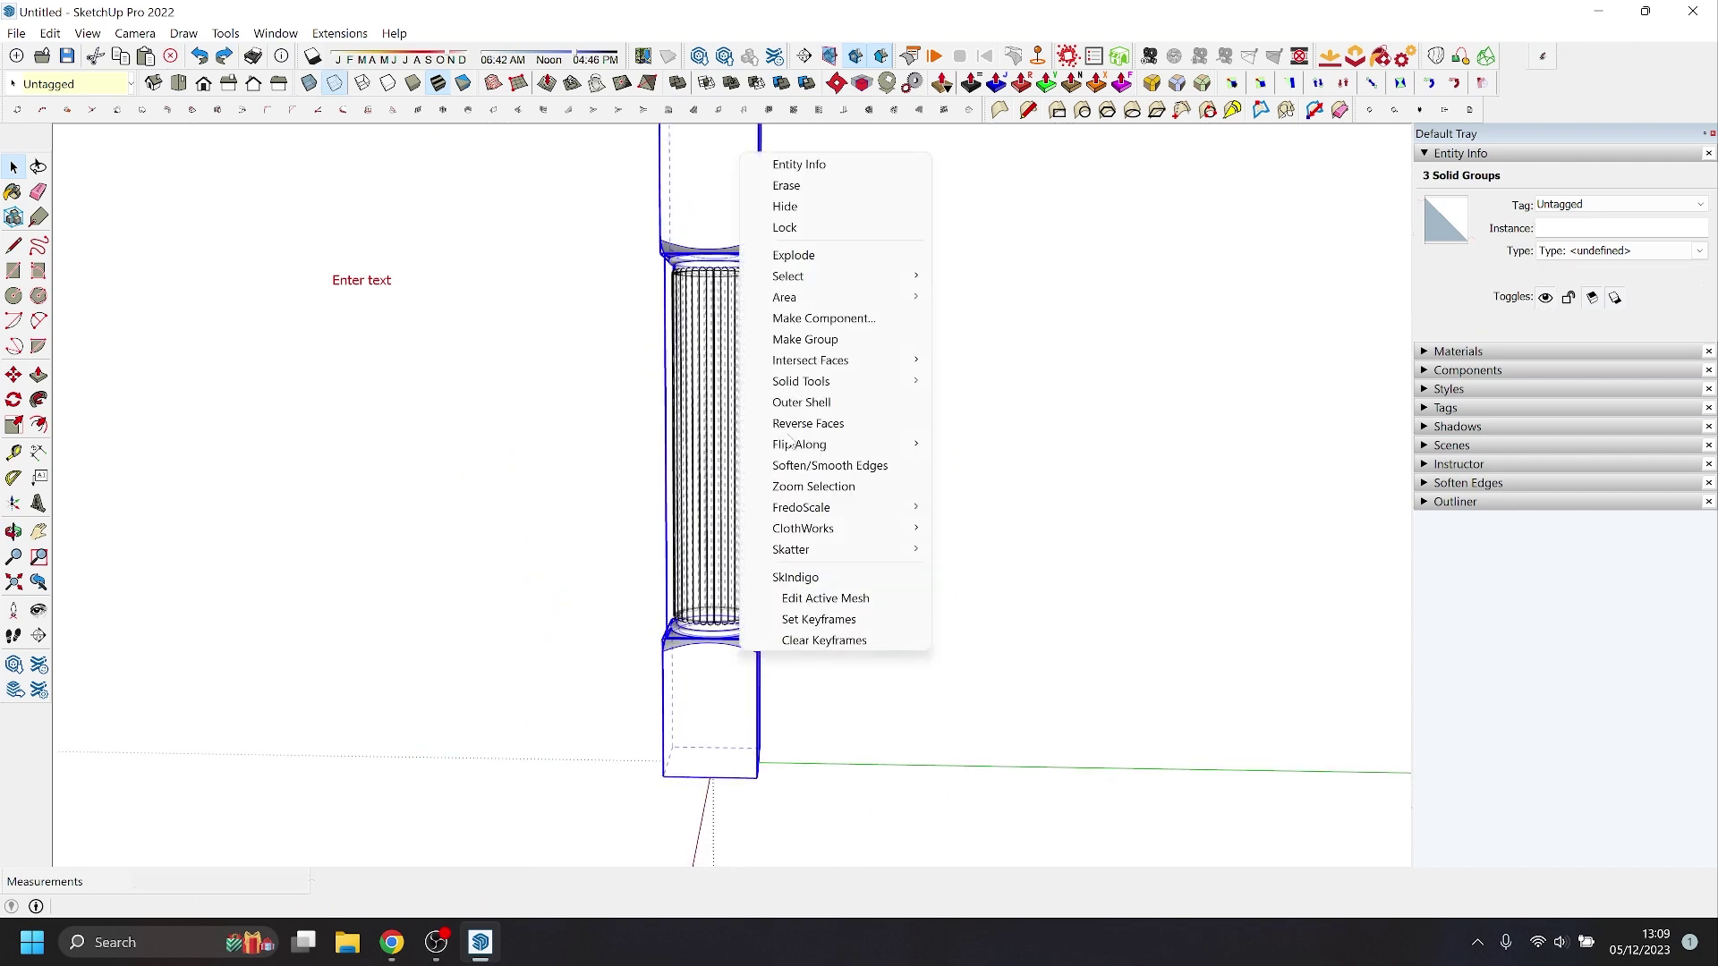
click(678, 83)
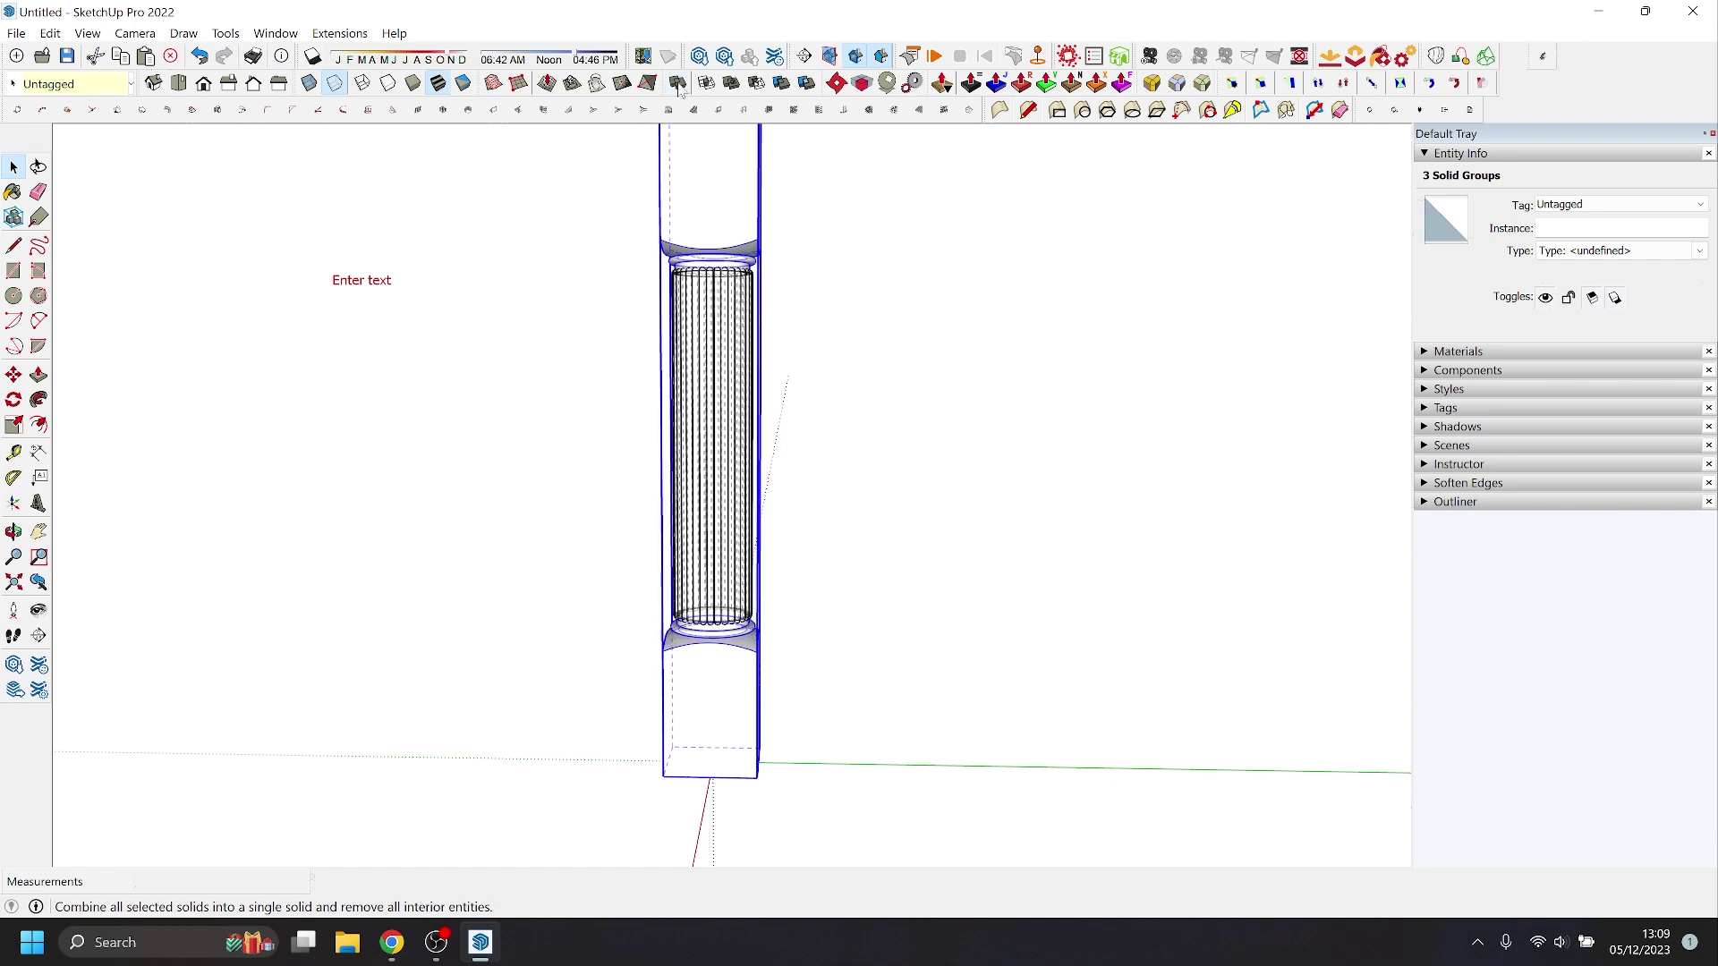
mouse_move(667, 448)
middle_down()
mouse_move(671, 537)
mouse_move(743, 575)
middle_up()
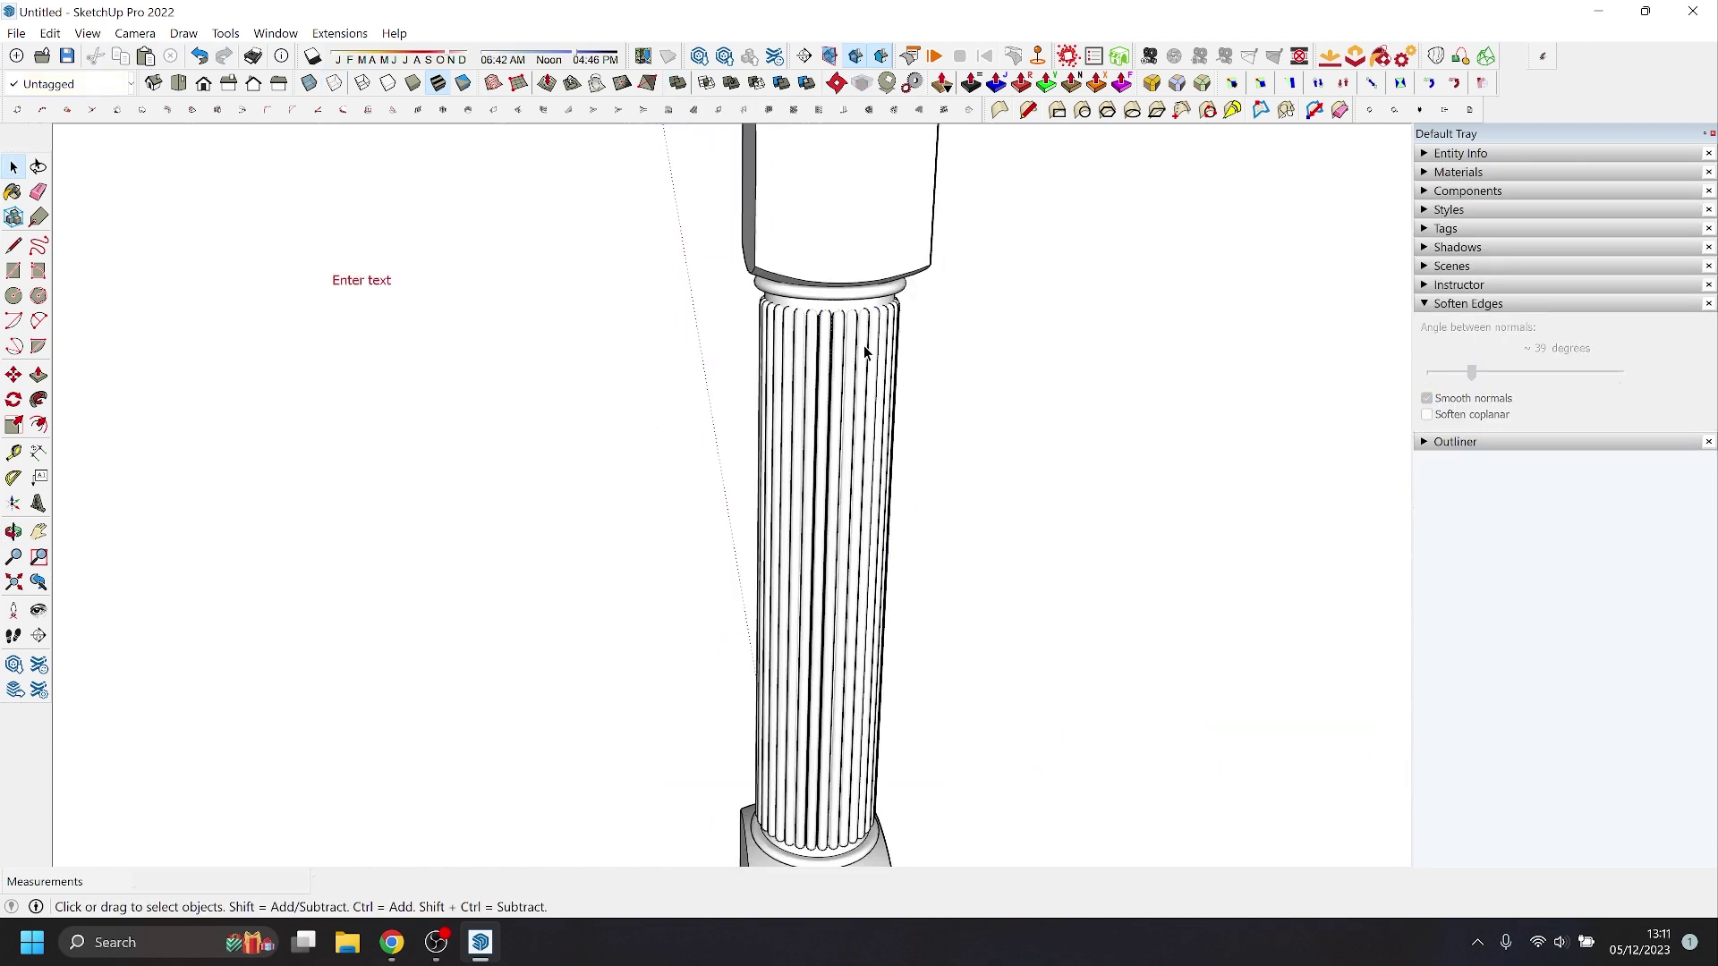
- Subtract the flutes group from the column solid to carve the grooves into the shaft
click(851, 329)
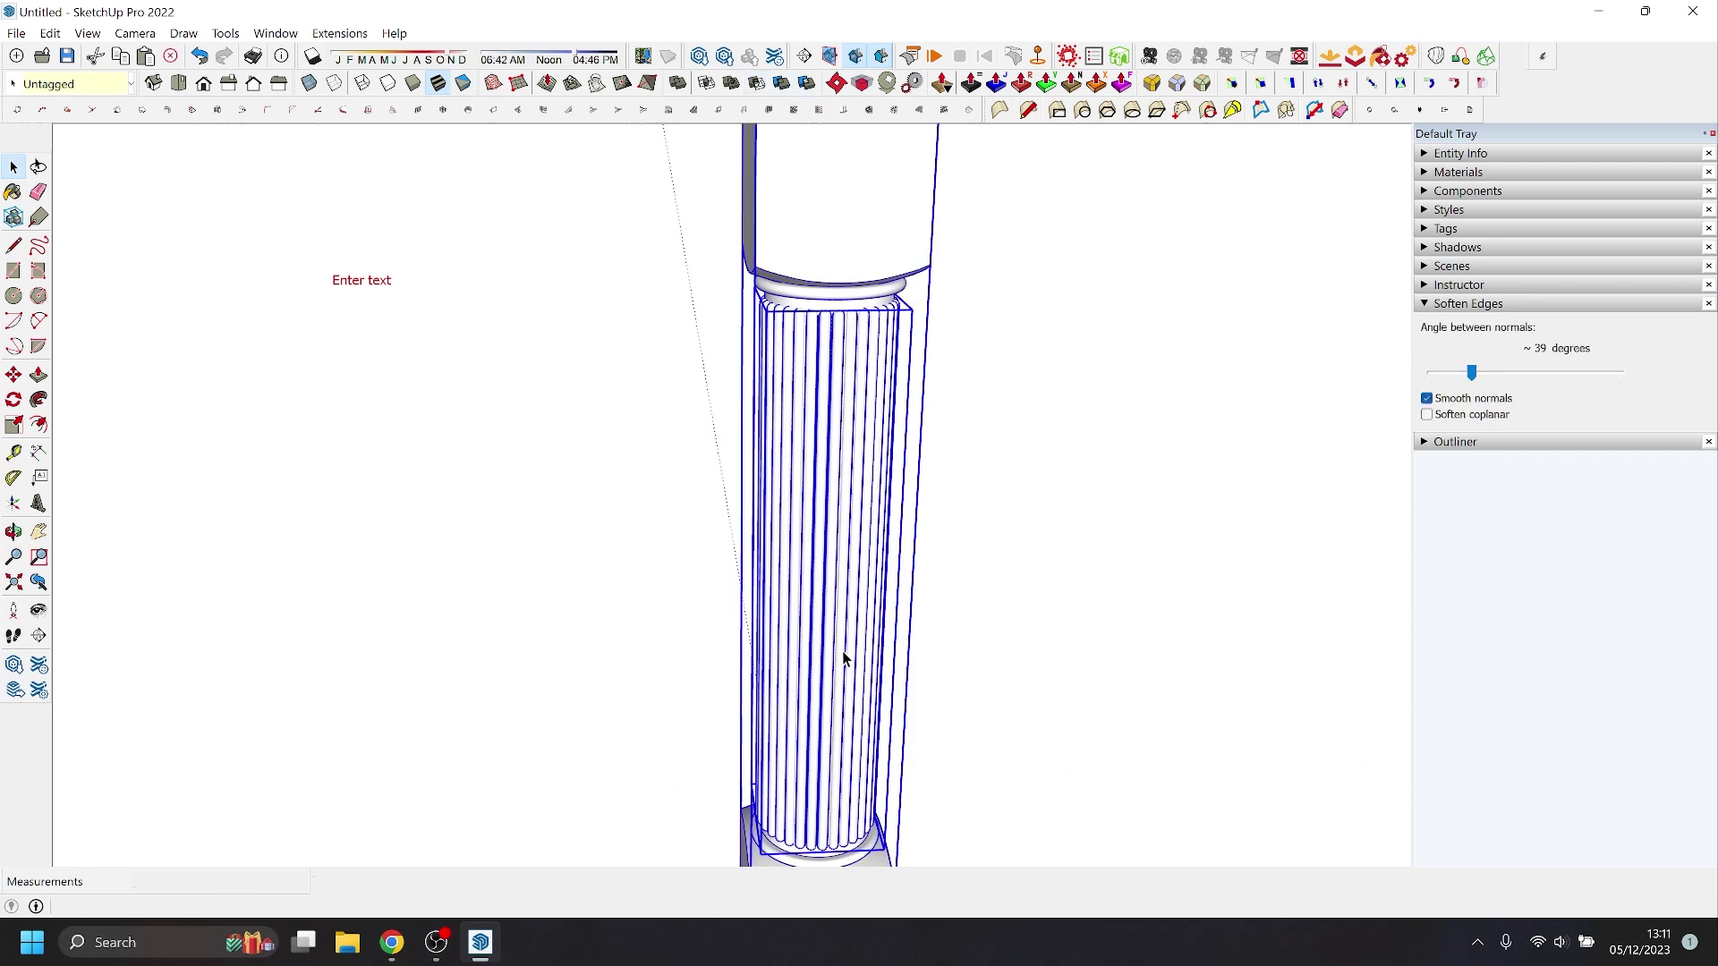
scroll(844, 660, down, 4)
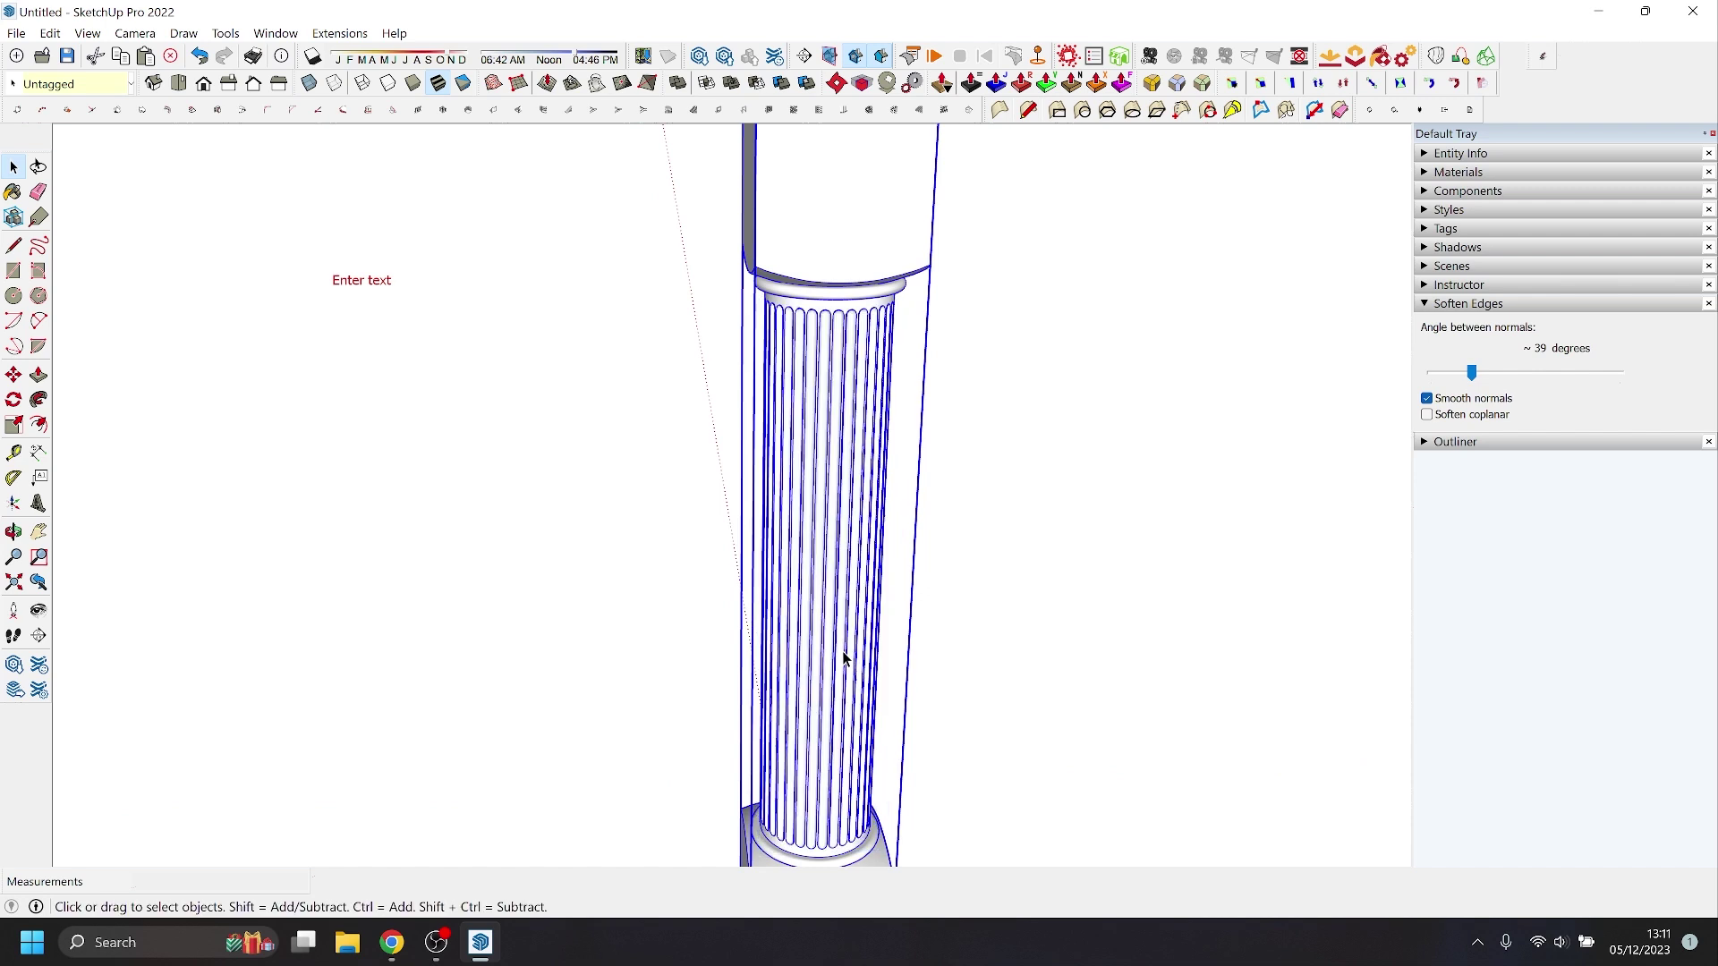
click(933, 611)
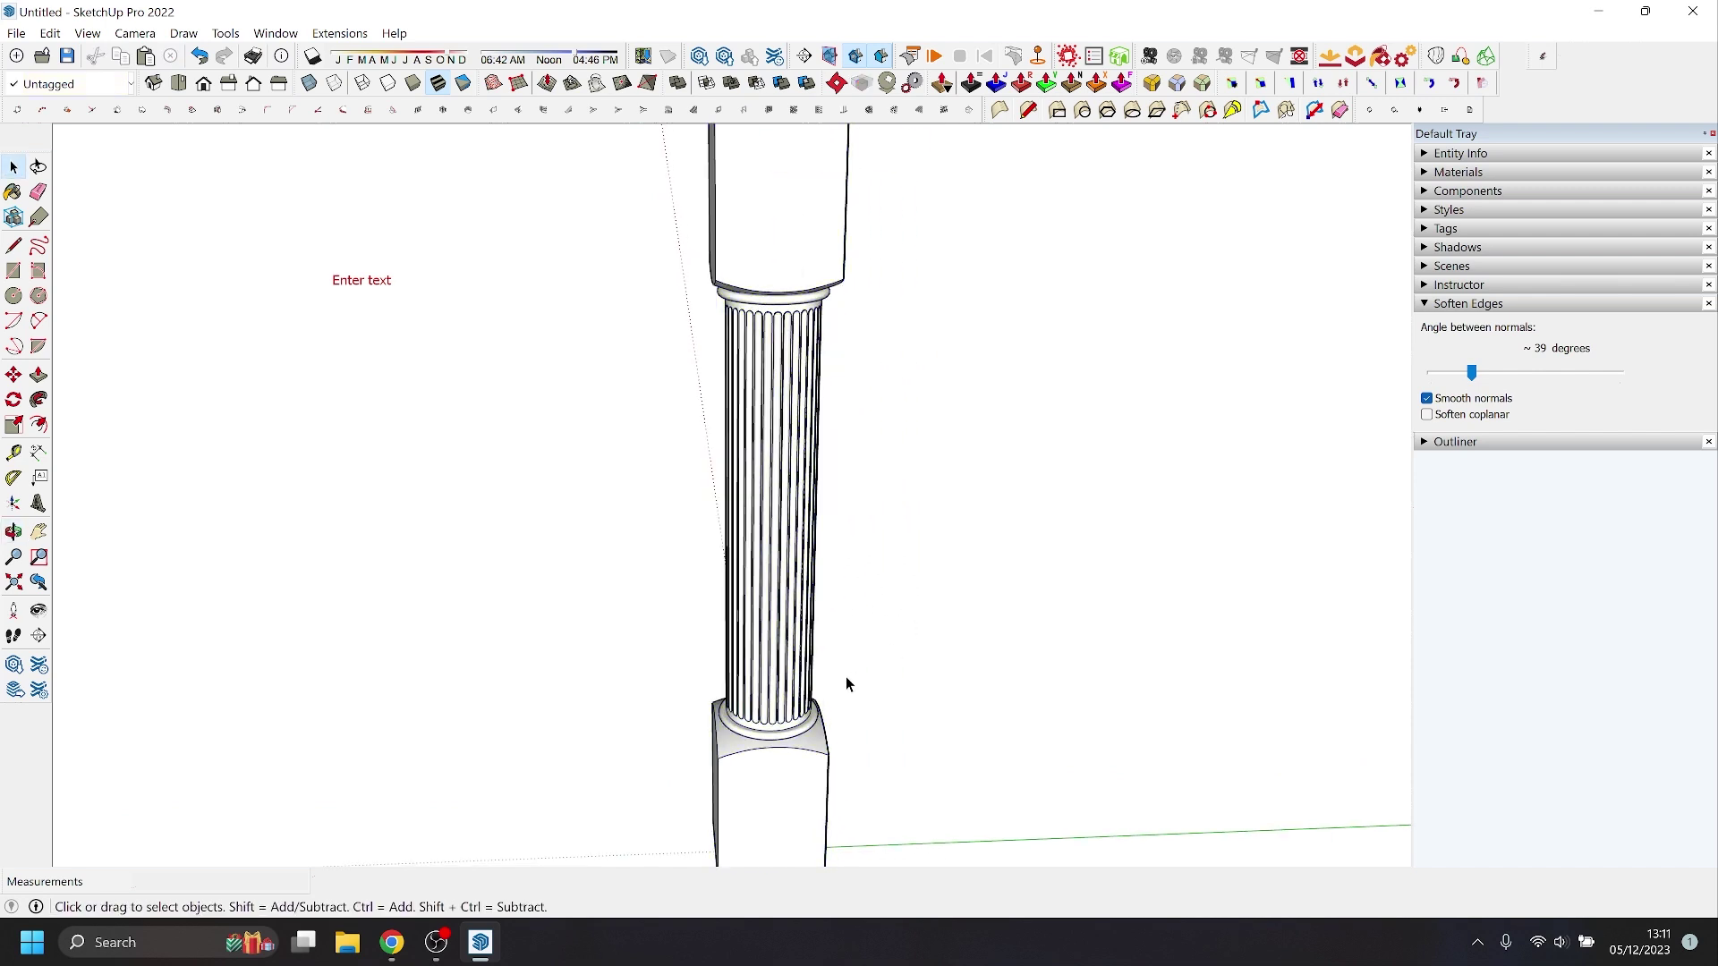
middle_drag(844, 683, 1020, 677)
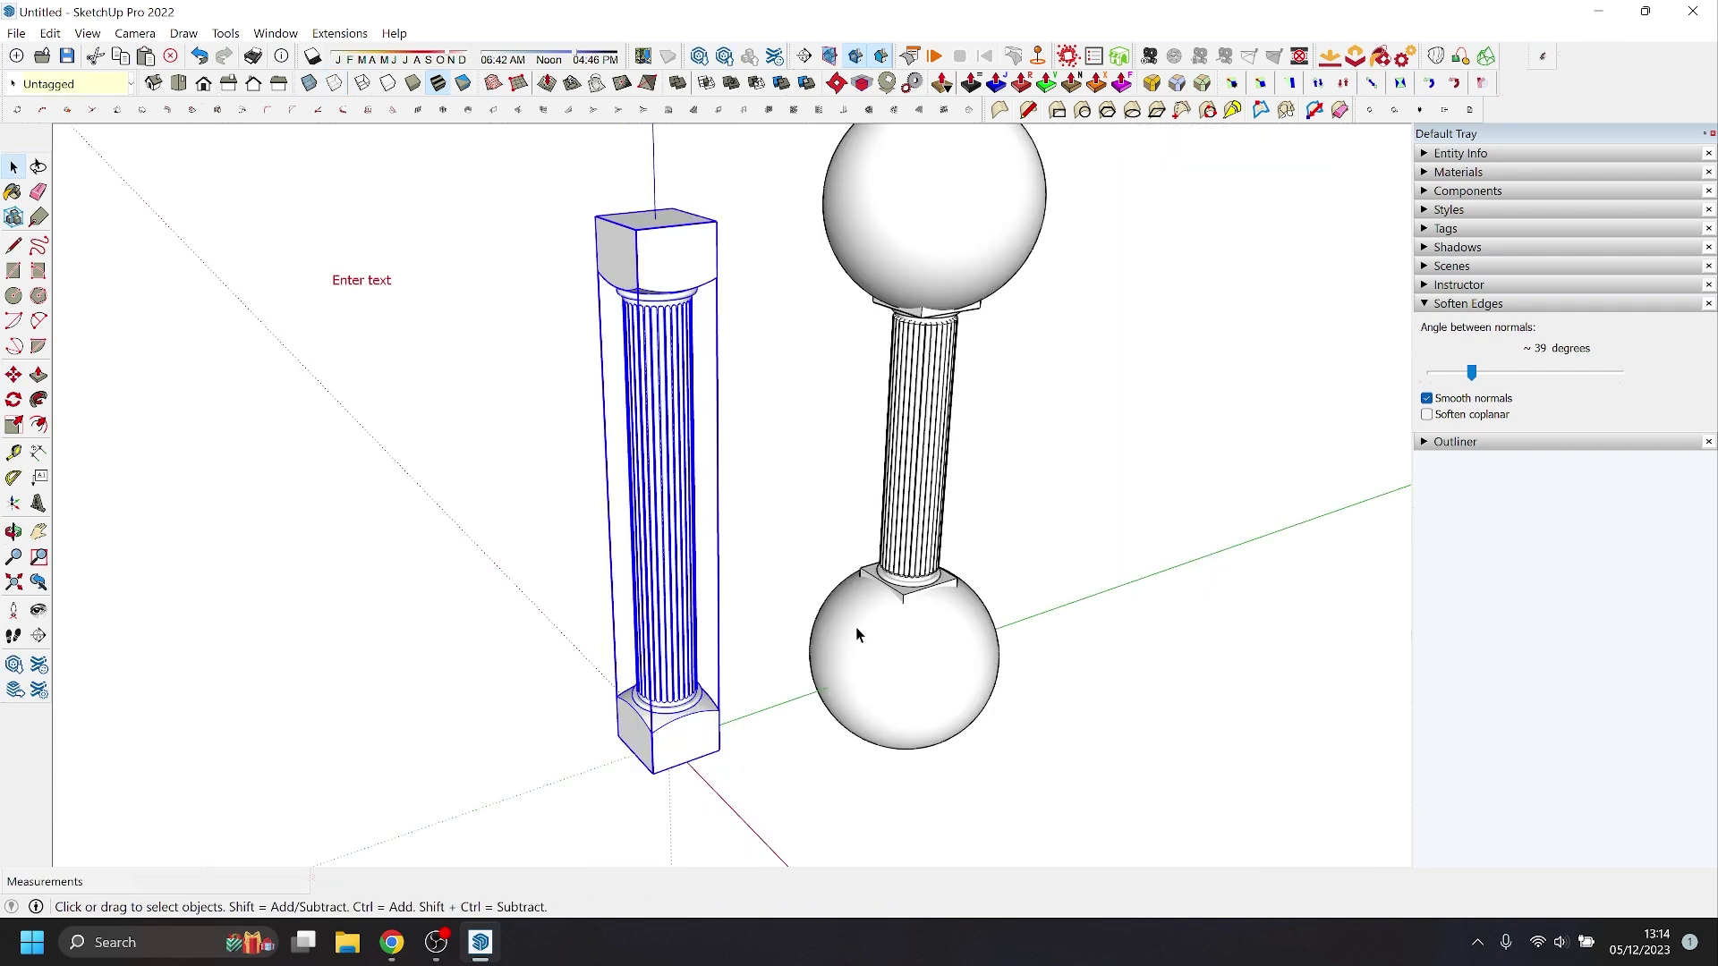
- Slope the new box in front of the column by moving its top and bottom edges vertically
click(856, 626)
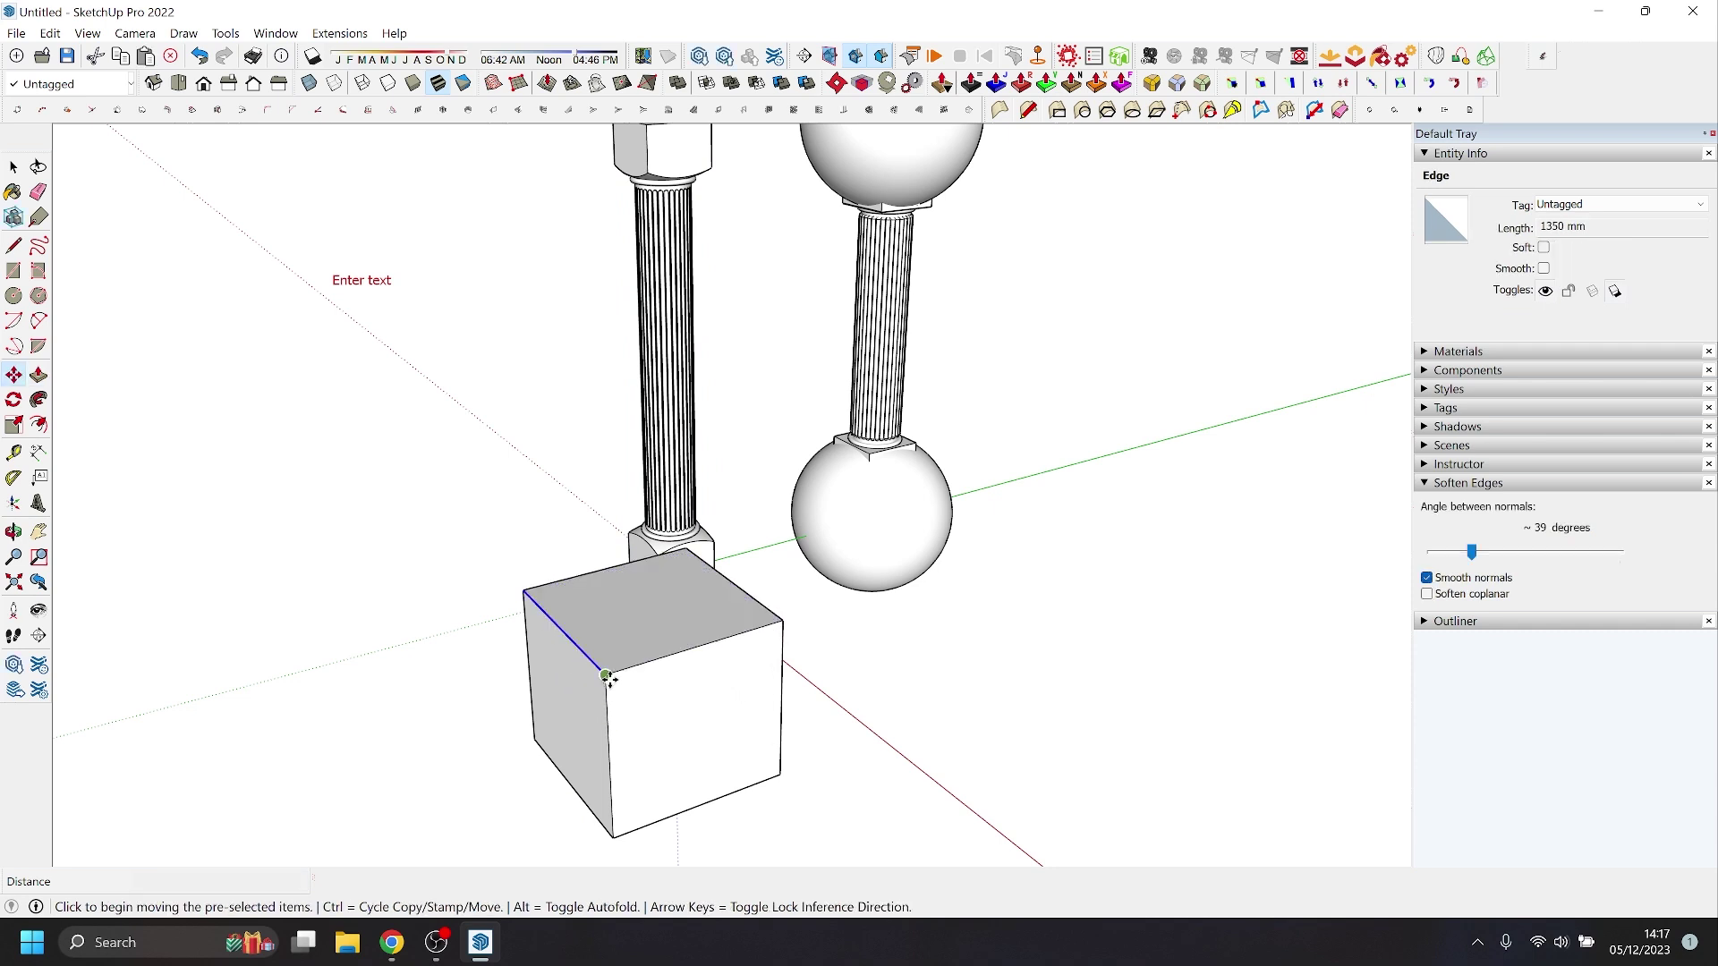
click(609, 680)
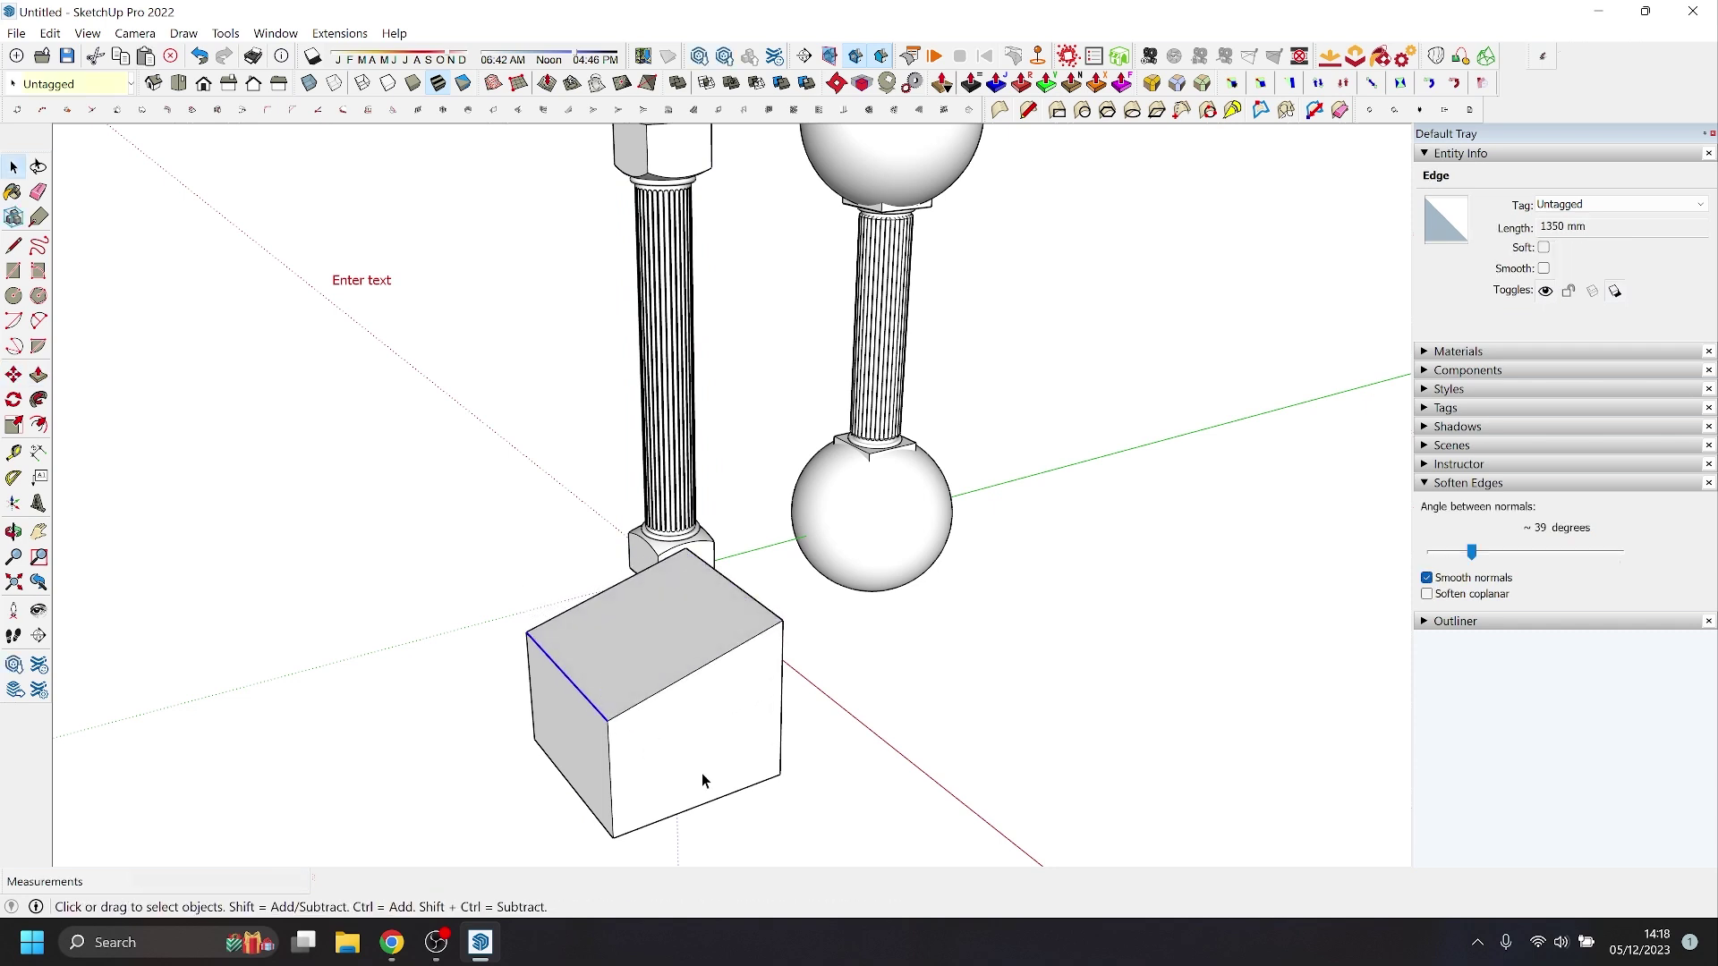
key(m)
click(613, 836)
- Move the slanted box up the blue axis by about 1689 mm so it surrounds the middle of the column shaft
middle_drag(609, 785, 652, 444)
click(653, 443)
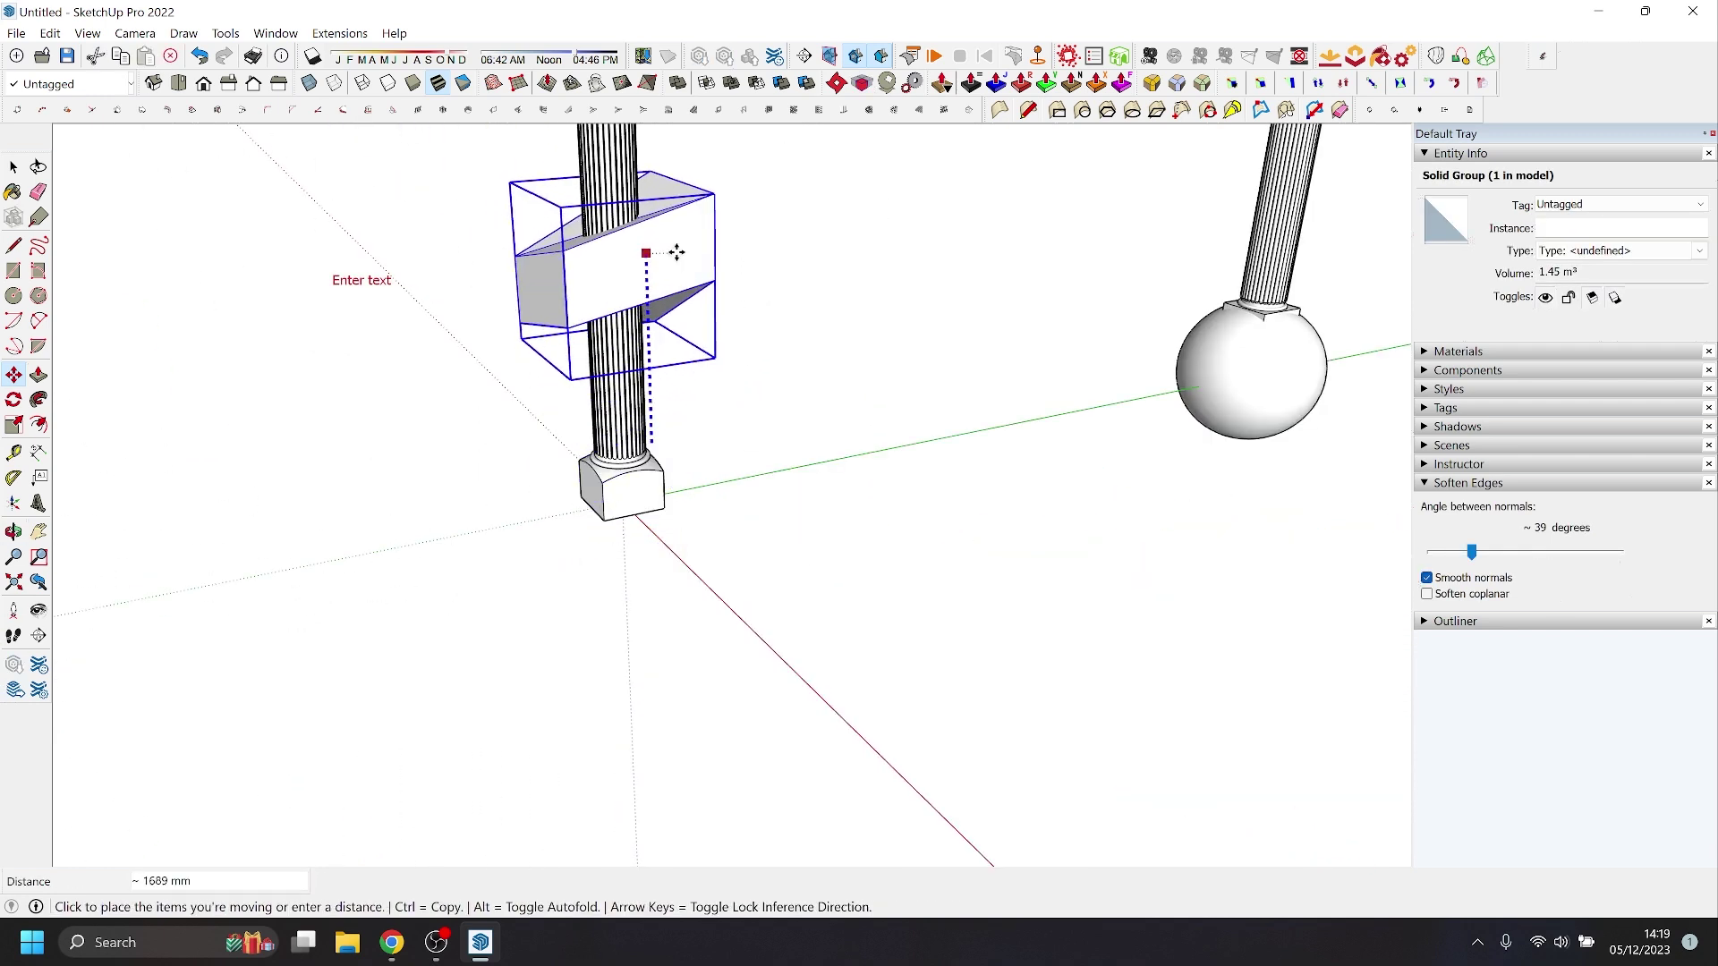
middle_drag(678, 252, 796, 556)
click(556, 548)
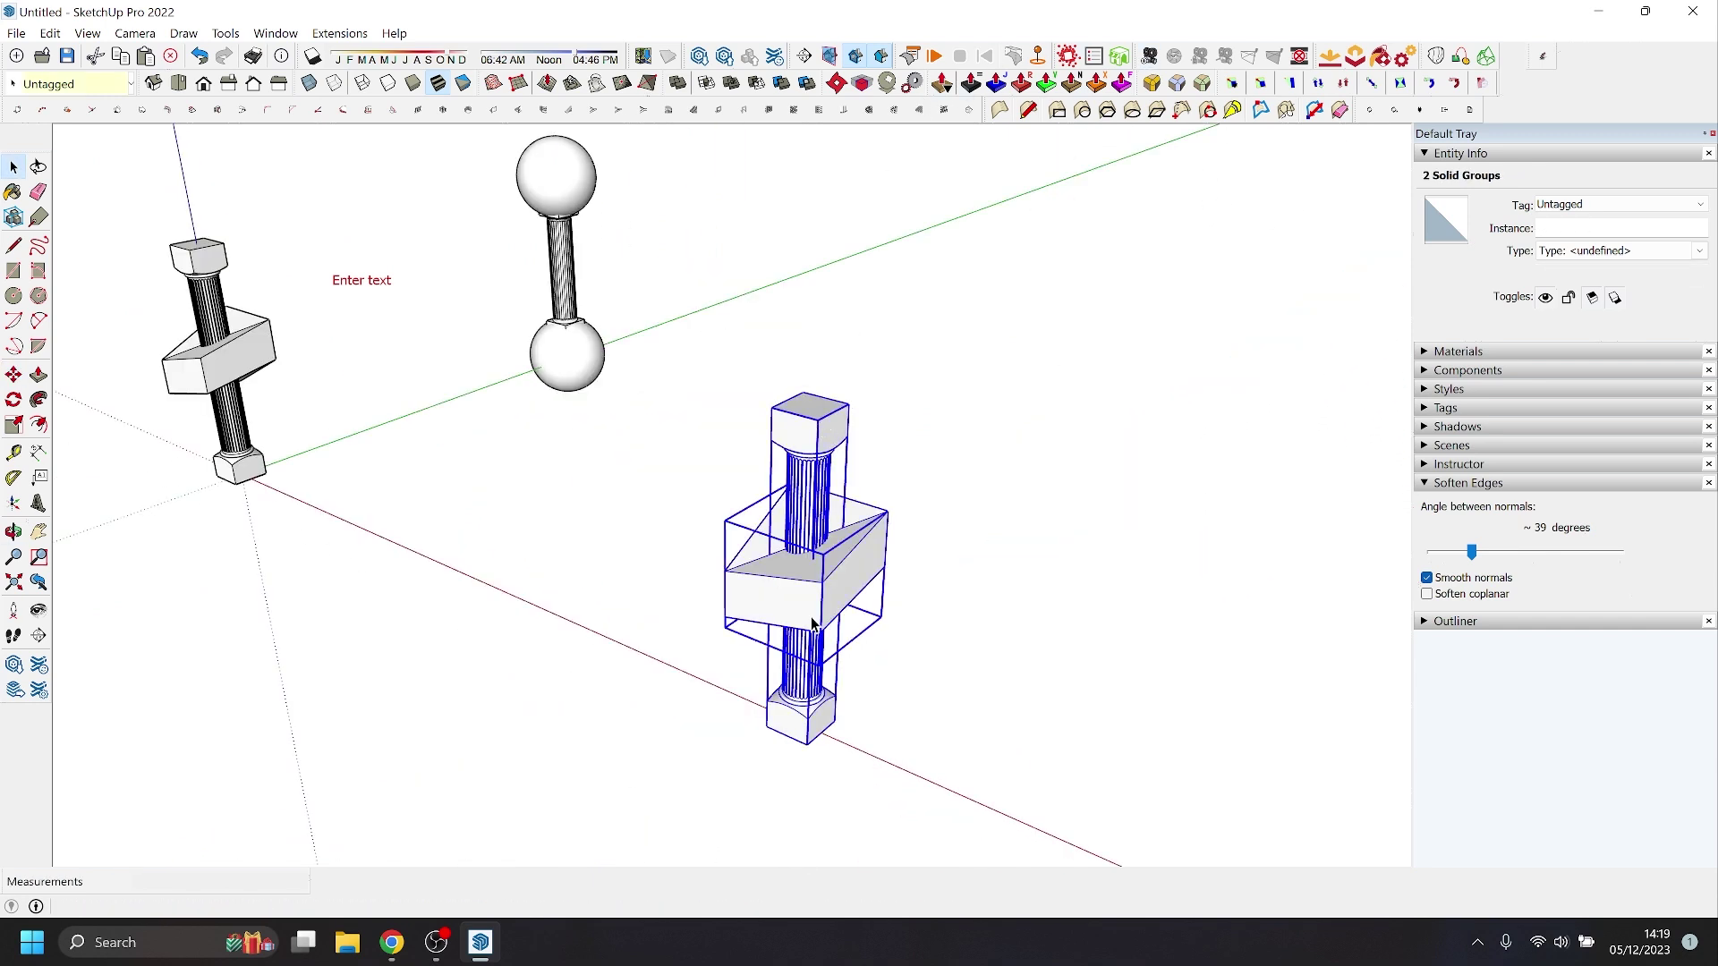
- Split the column copy and its slanted box along the red axis, and delete the leftover part of the box
key(ctrl+t)
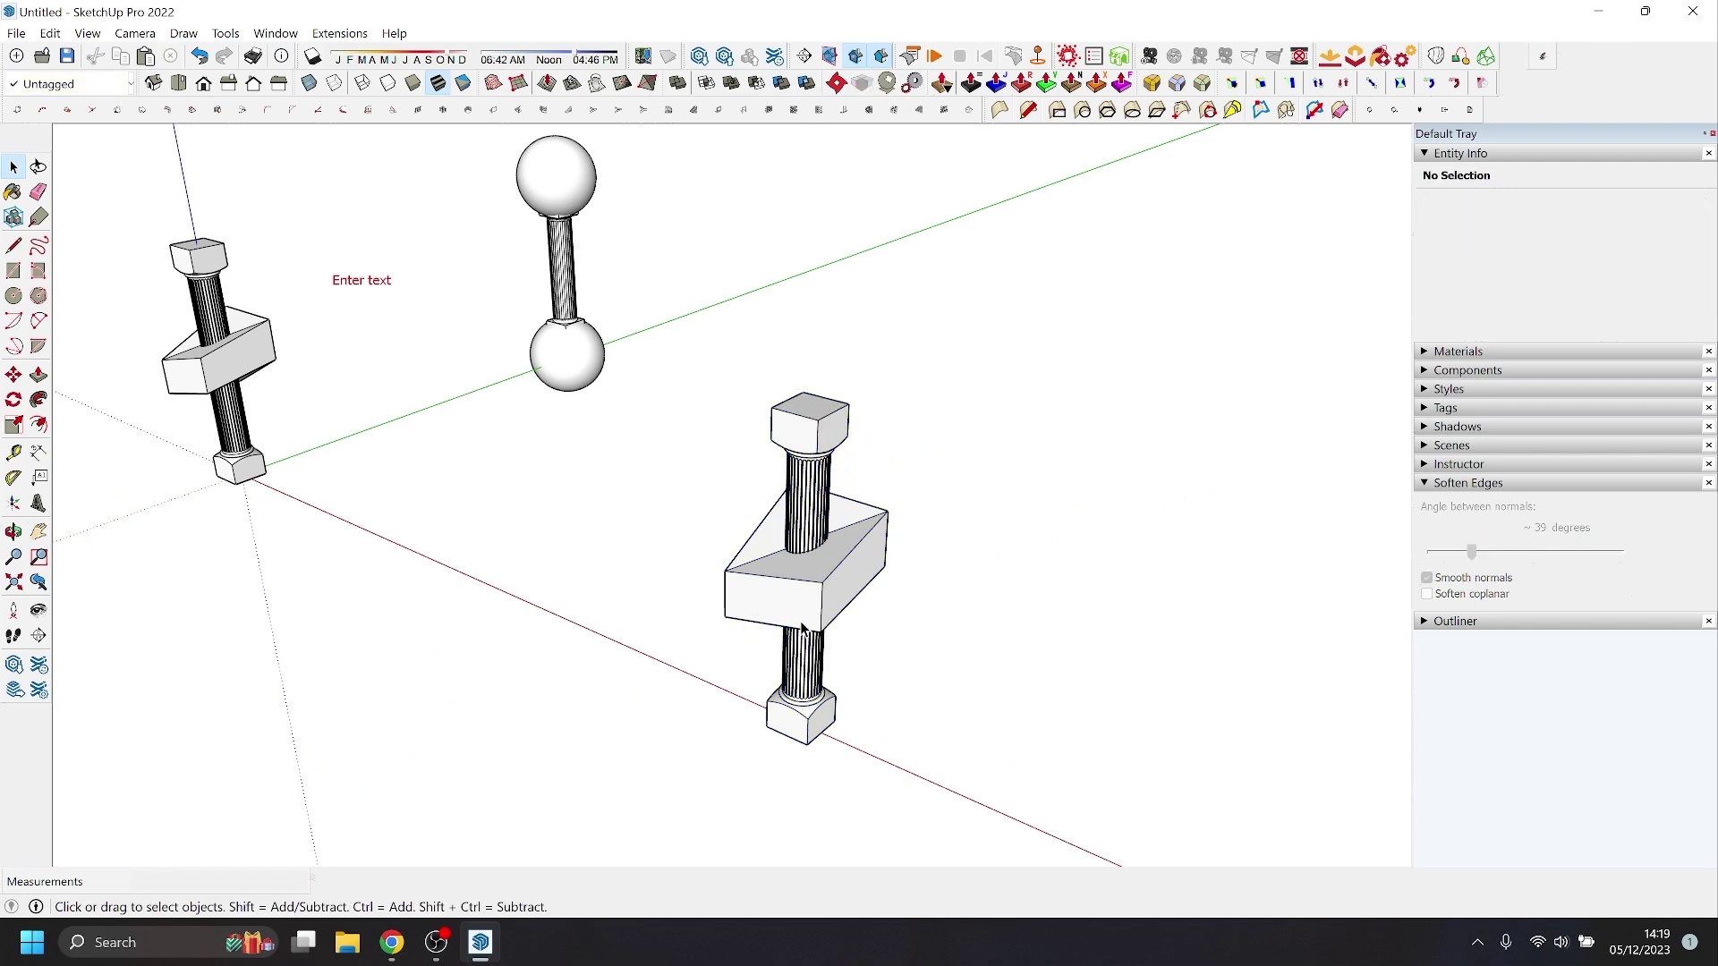
scroll(802, 629, up, 3)
click(780, 596)
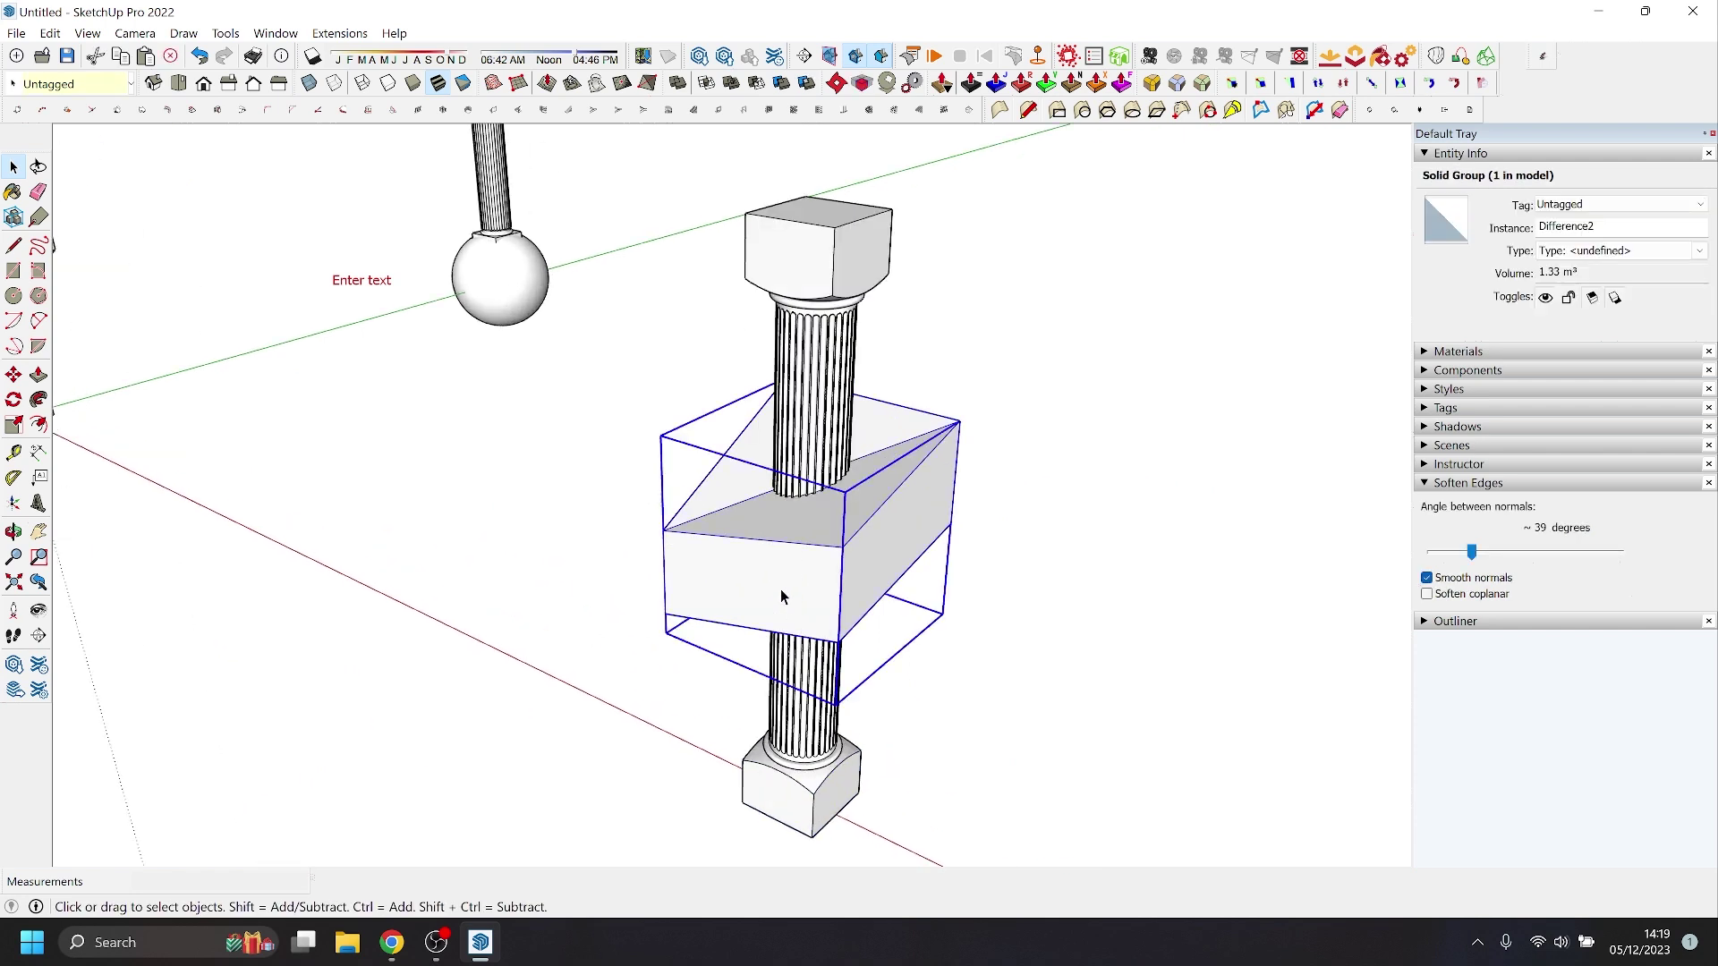
key(Delete)
- Make a separate group from the column section below the middle intersection piece
click(808, 530)
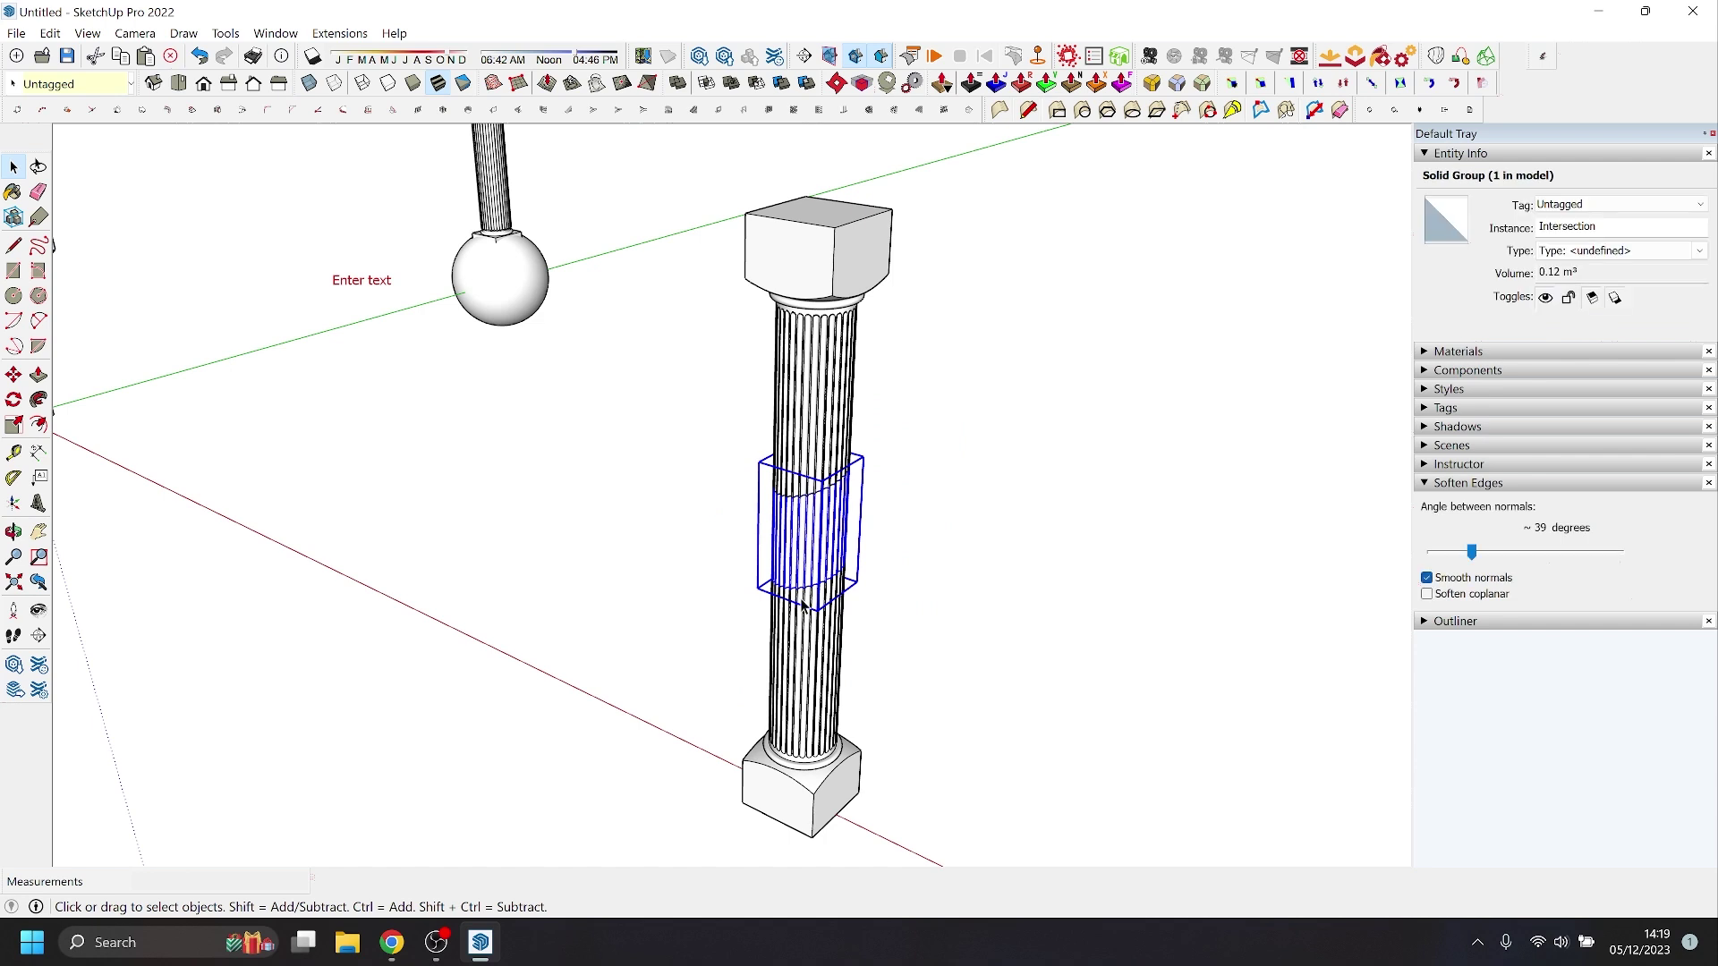
middle_drag(802, 604, 828, 441)
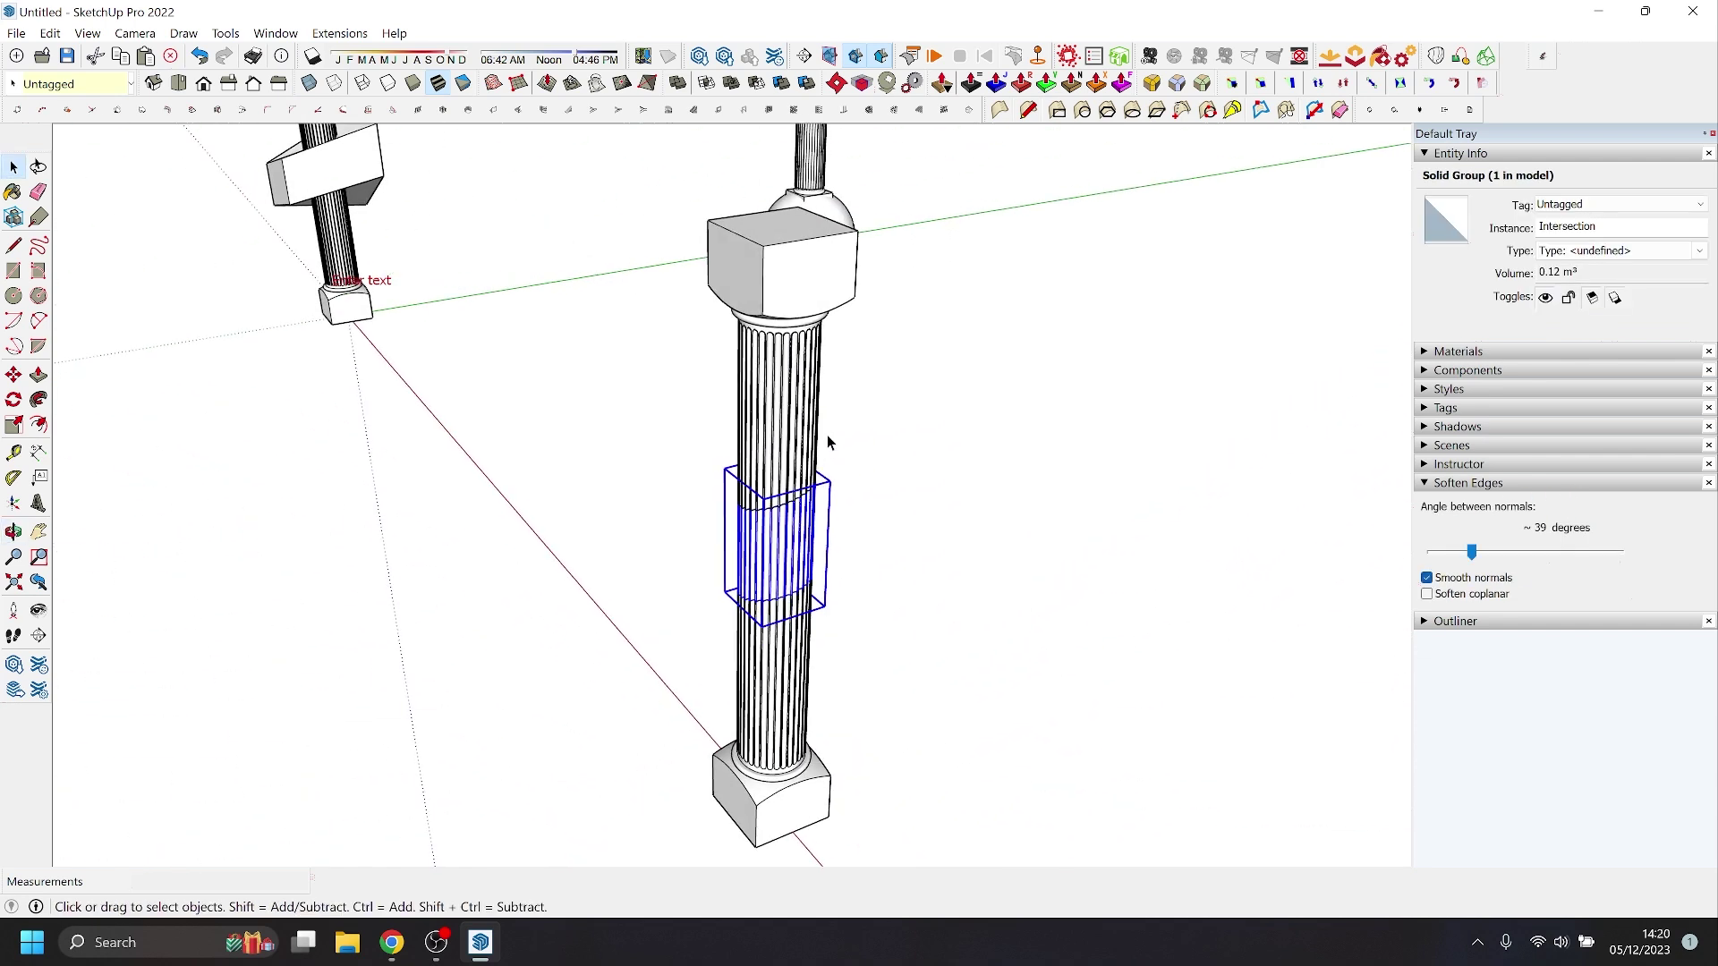
click(792, 433)
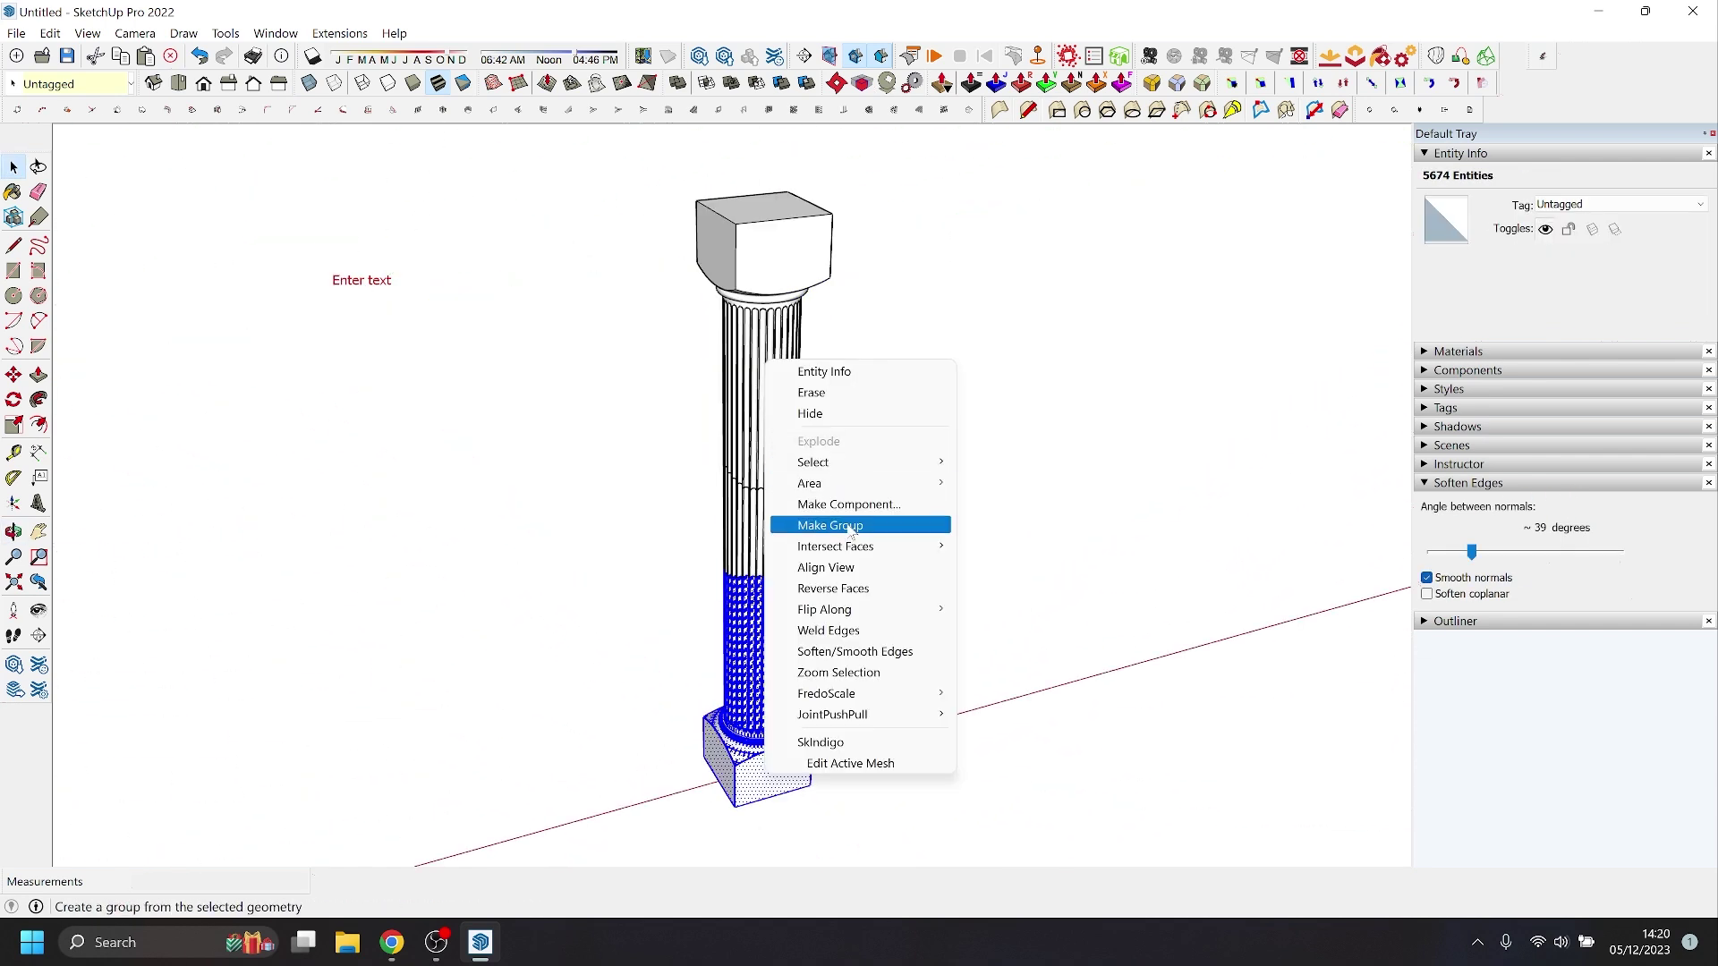
click(832, 525)
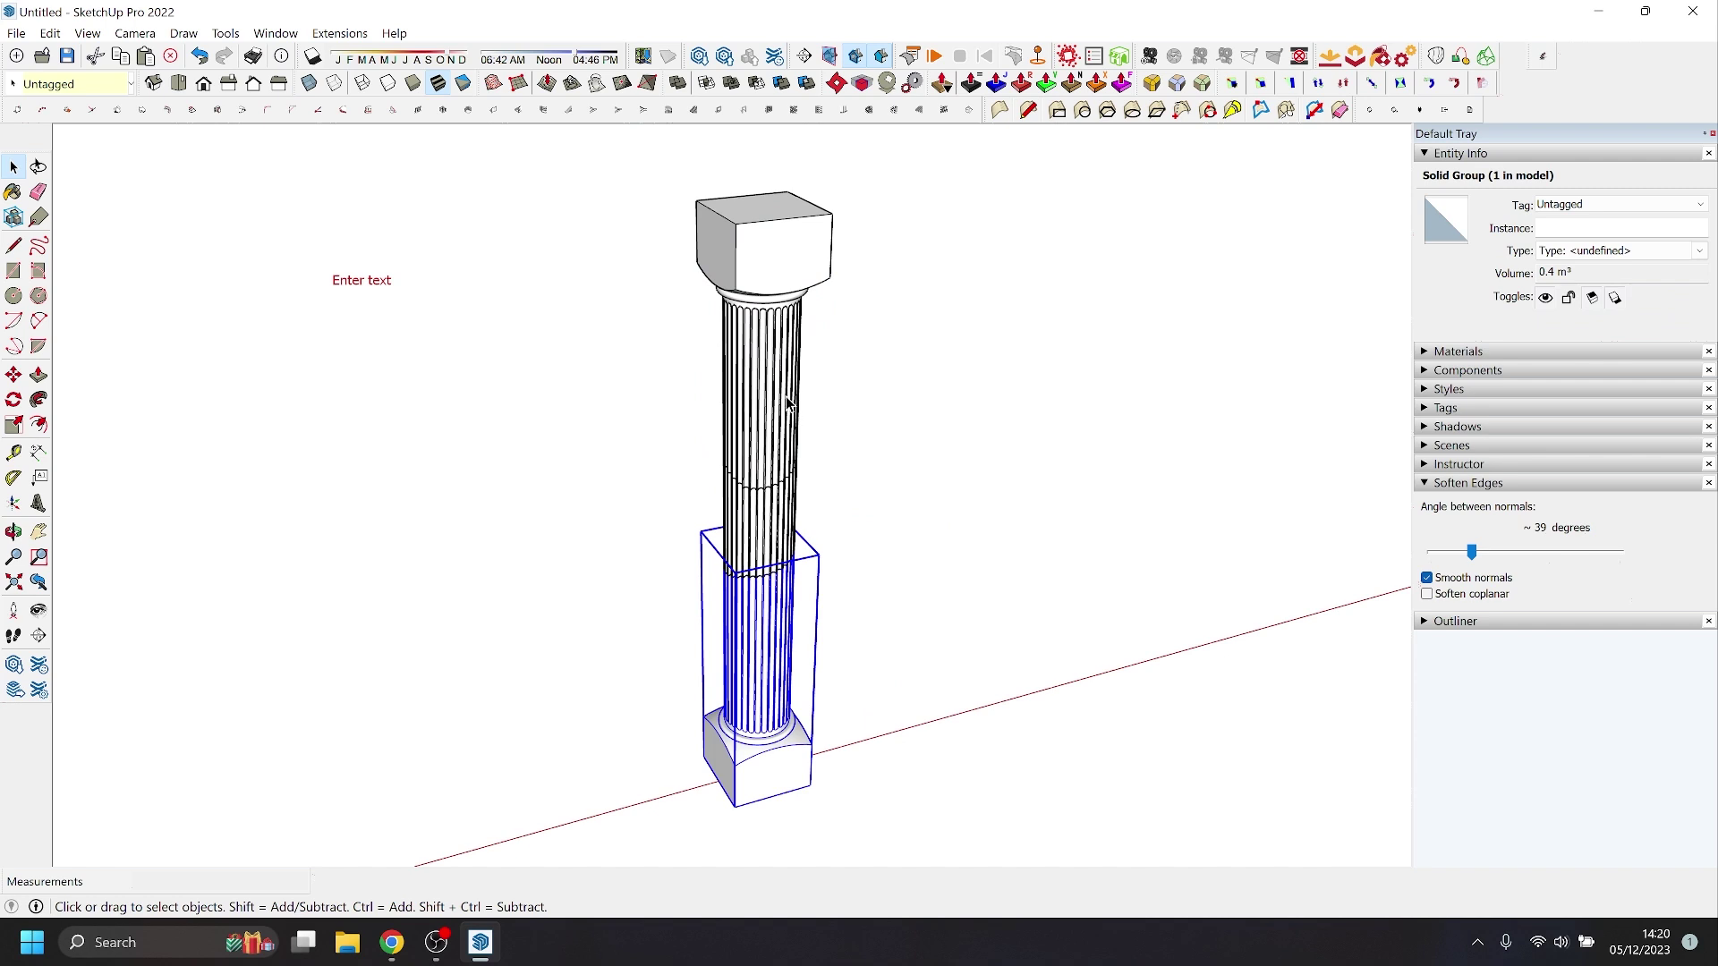
- Rotate the column's detached top section onto its side and move the middle intersection piece onto the ground beside the broken stump
middle_drag(787, 405, 752, 380)
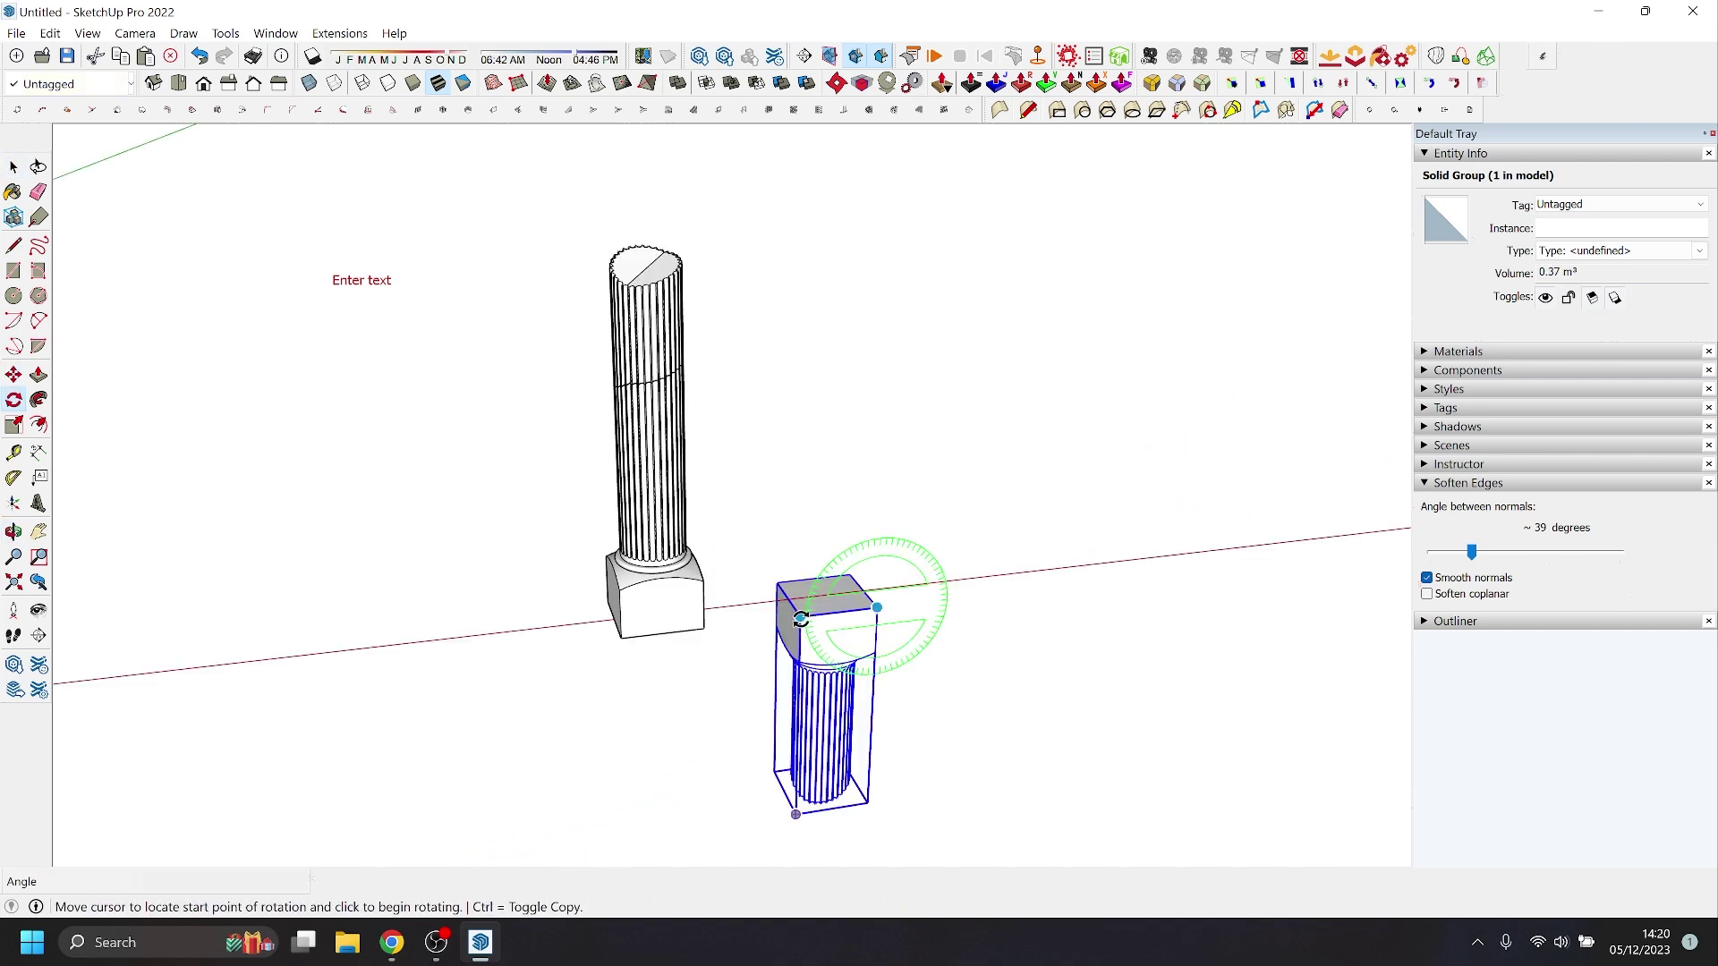
click(799, 616)
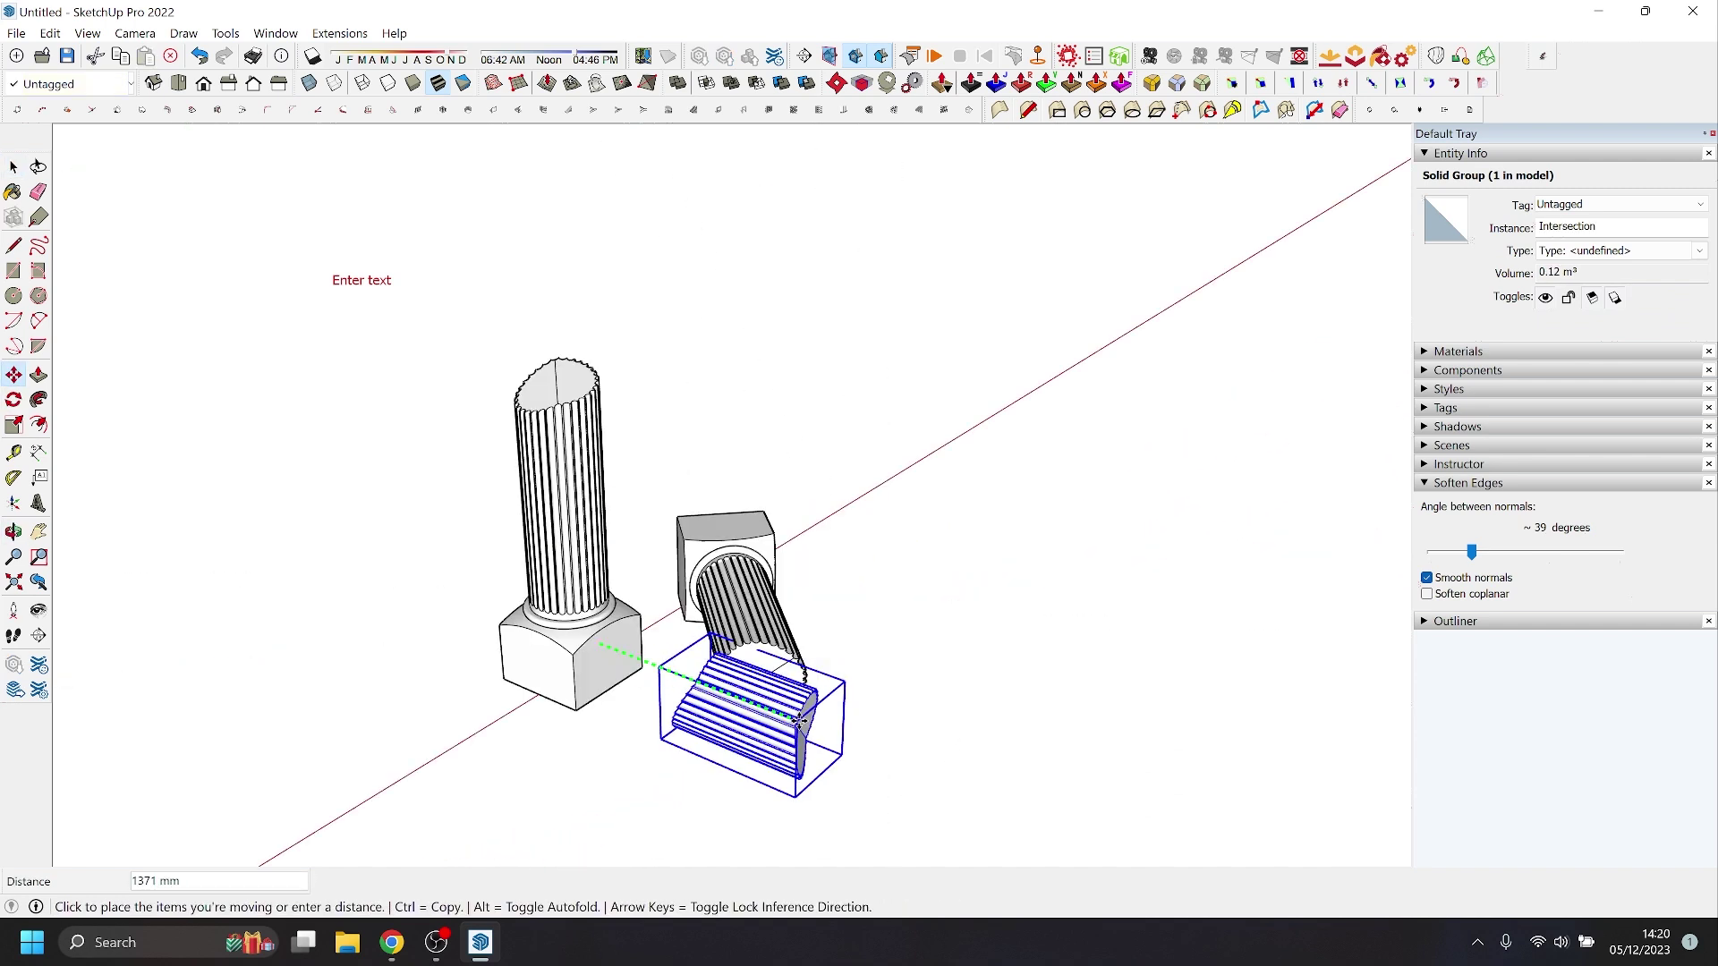
click(754, 682)
click(761, 676)
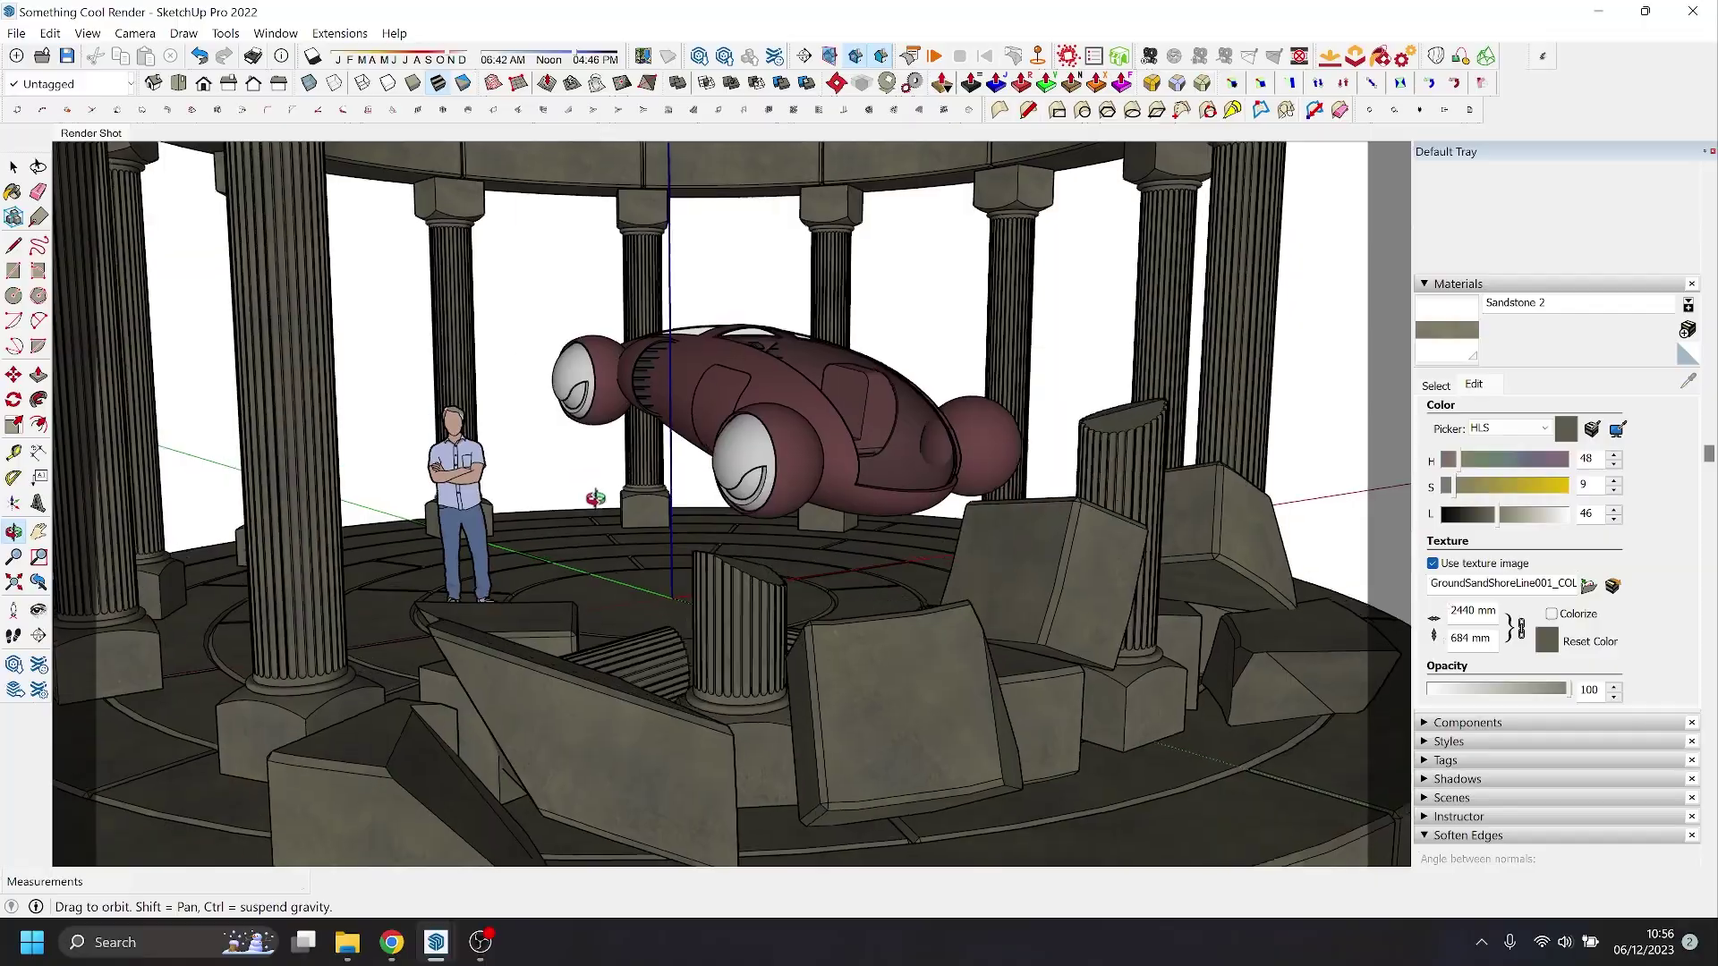
- Scale the inner sphere uniformly about its centre and subtract the overlapping curved block with the Solid Tools
middle_drag(595, 497, 530, 572)
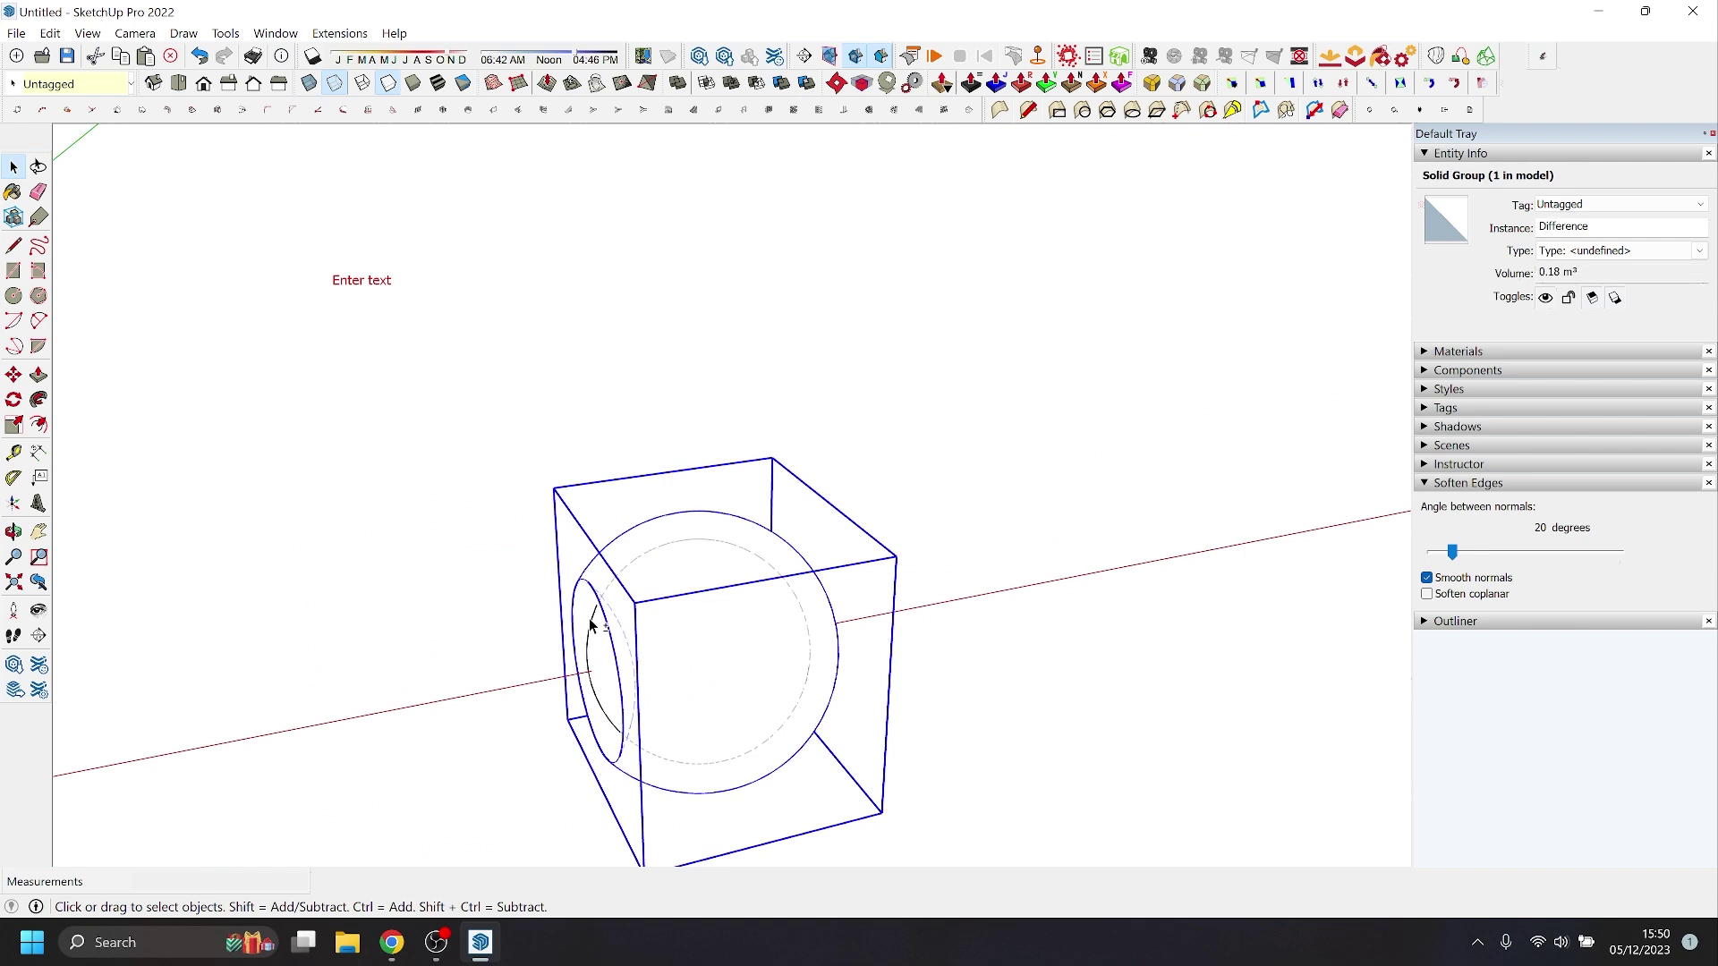
middle_drag(590, 625, 1000, 480)
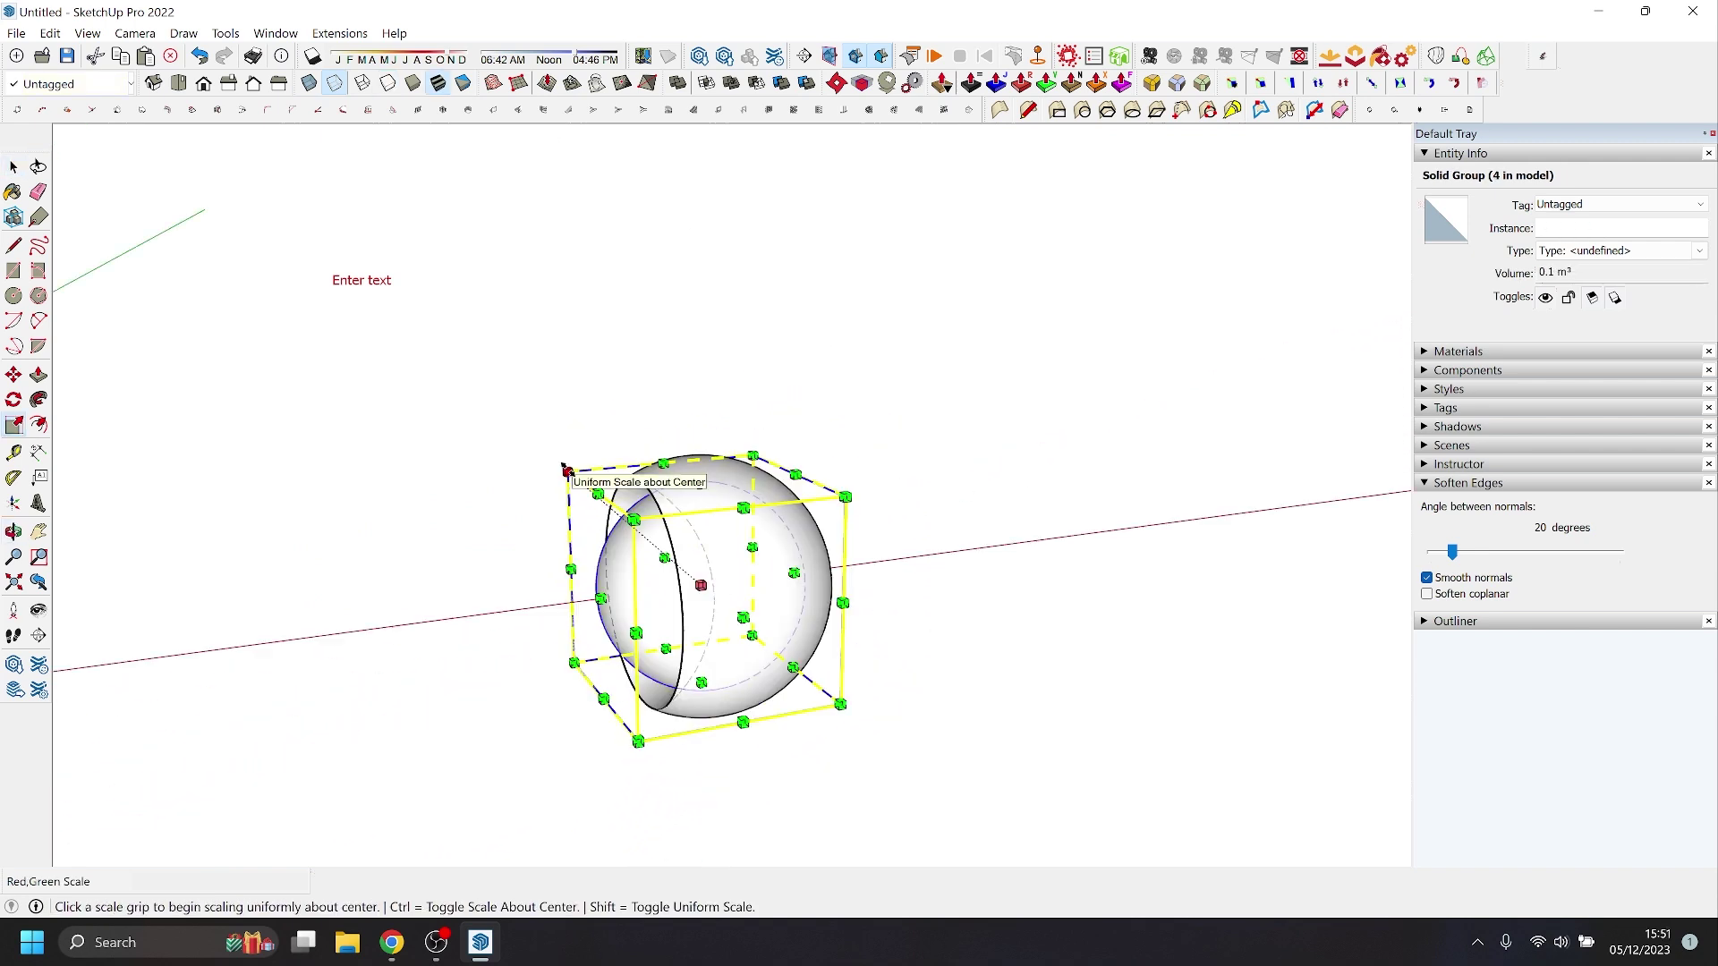
click(566, 469)
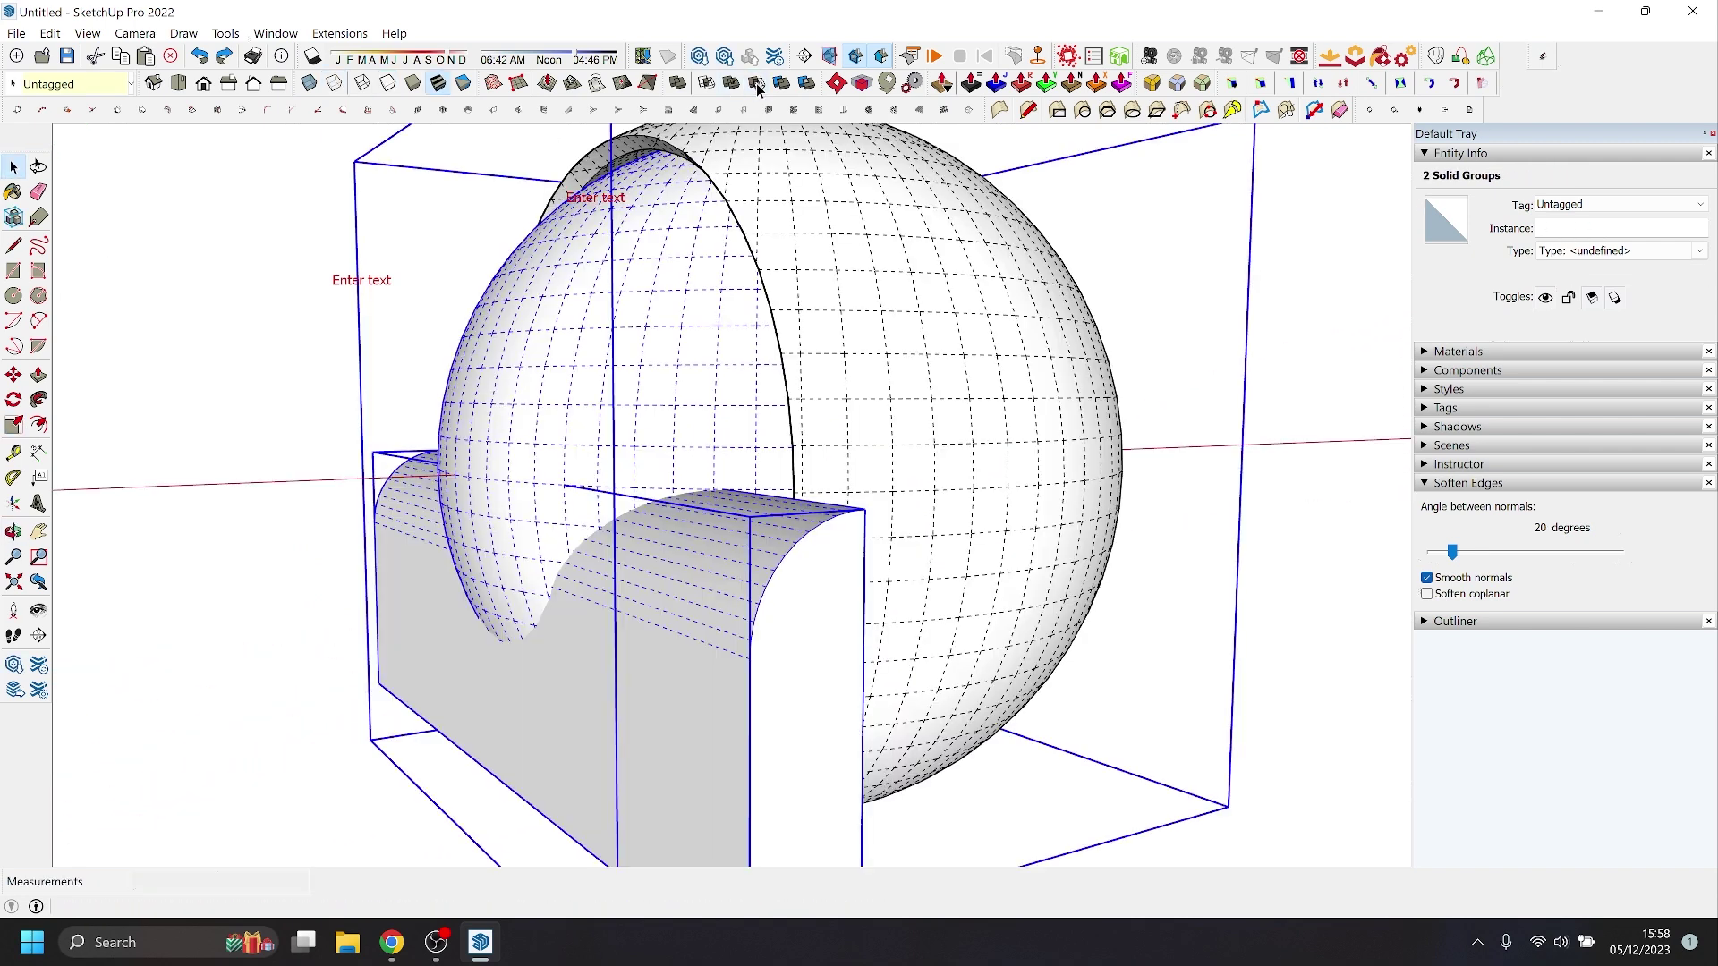
click(756, 83)
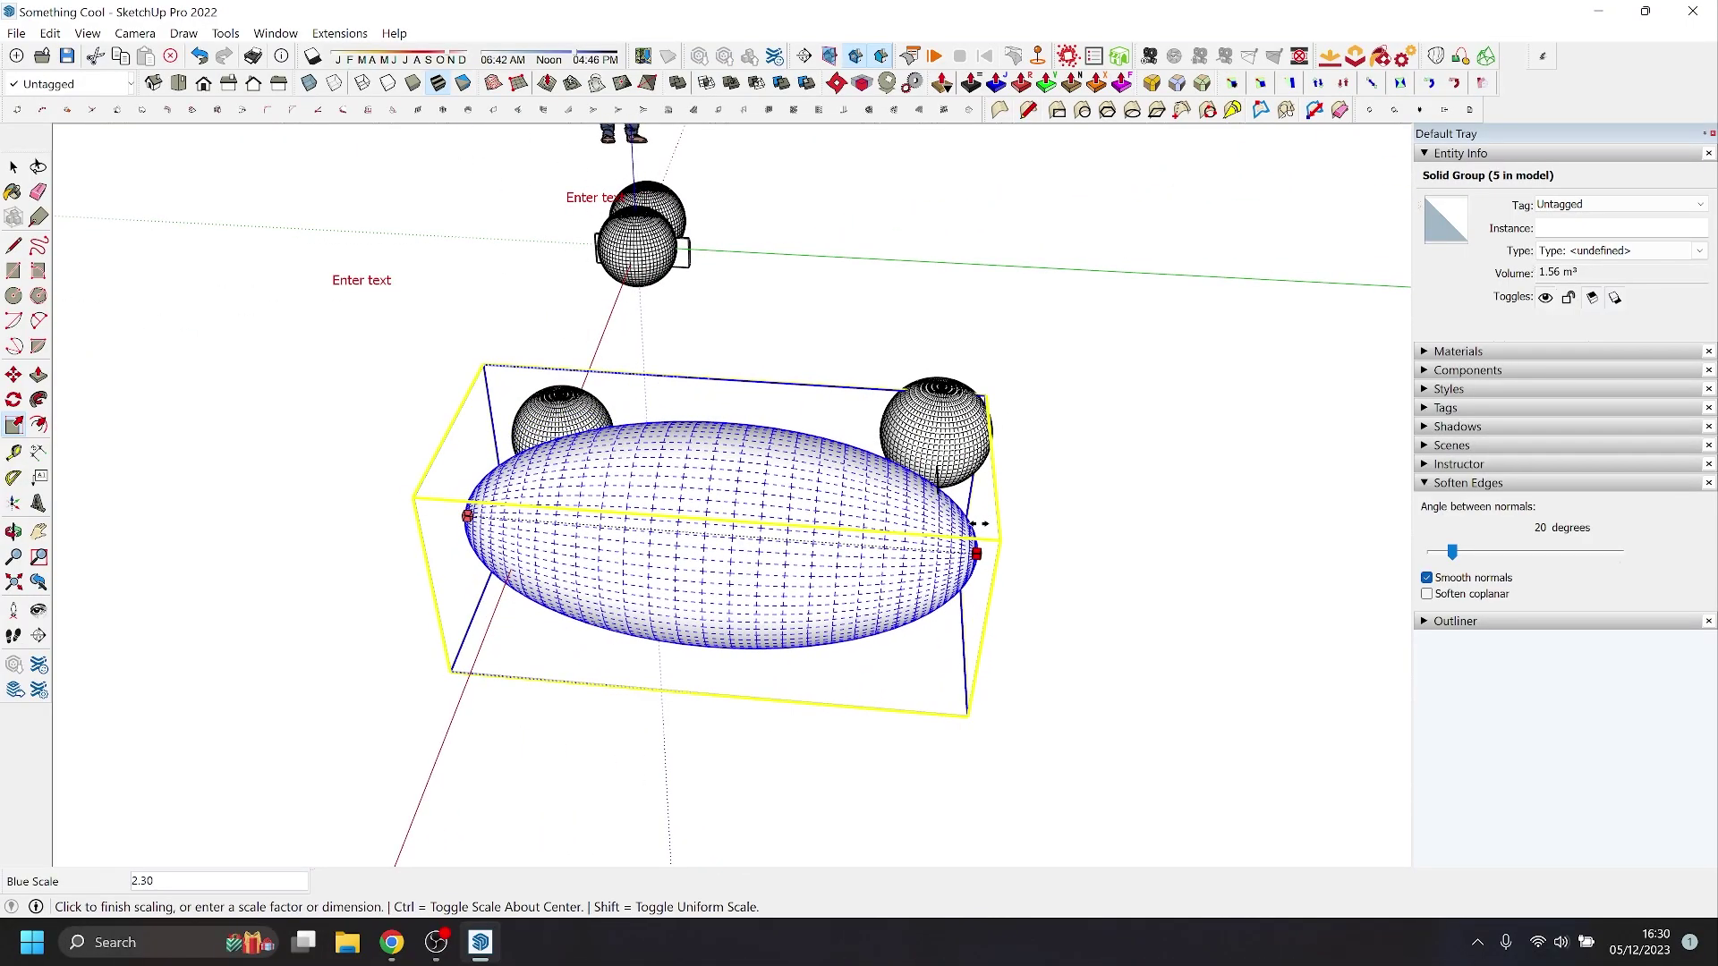
- Rotate the elongated ellipsoid body 15 degrees about the centre of the wheel sphere
middle_drag(999, 529, 777, 528)
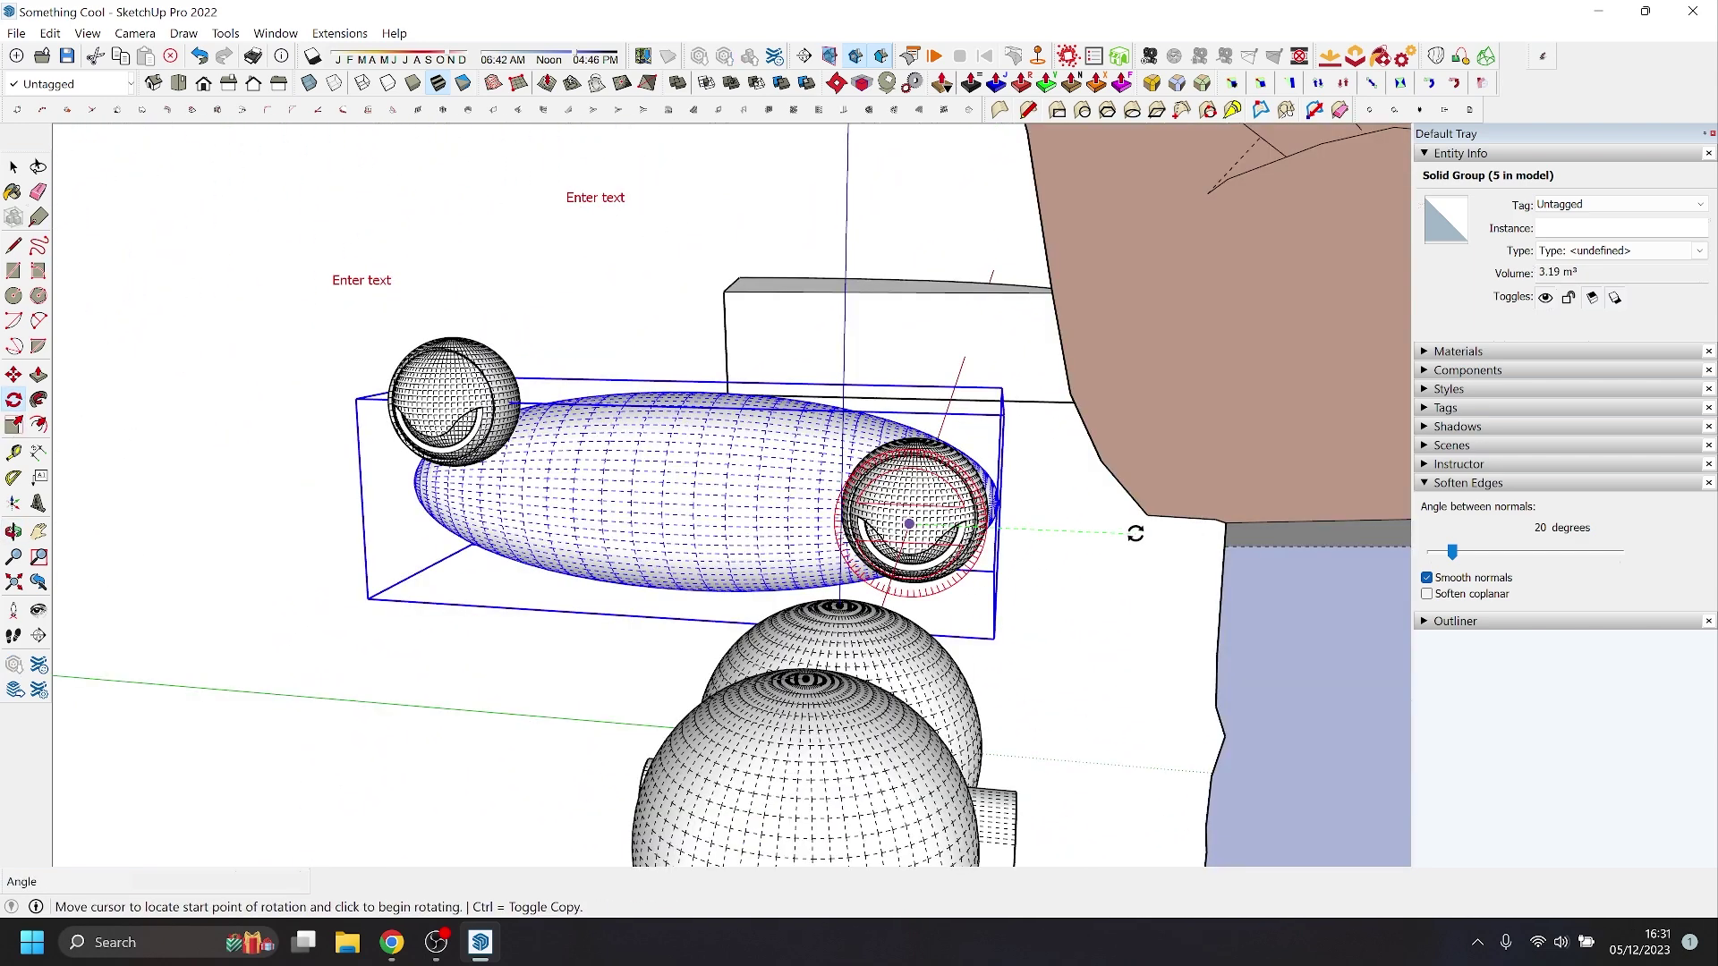
click(1136, 533)
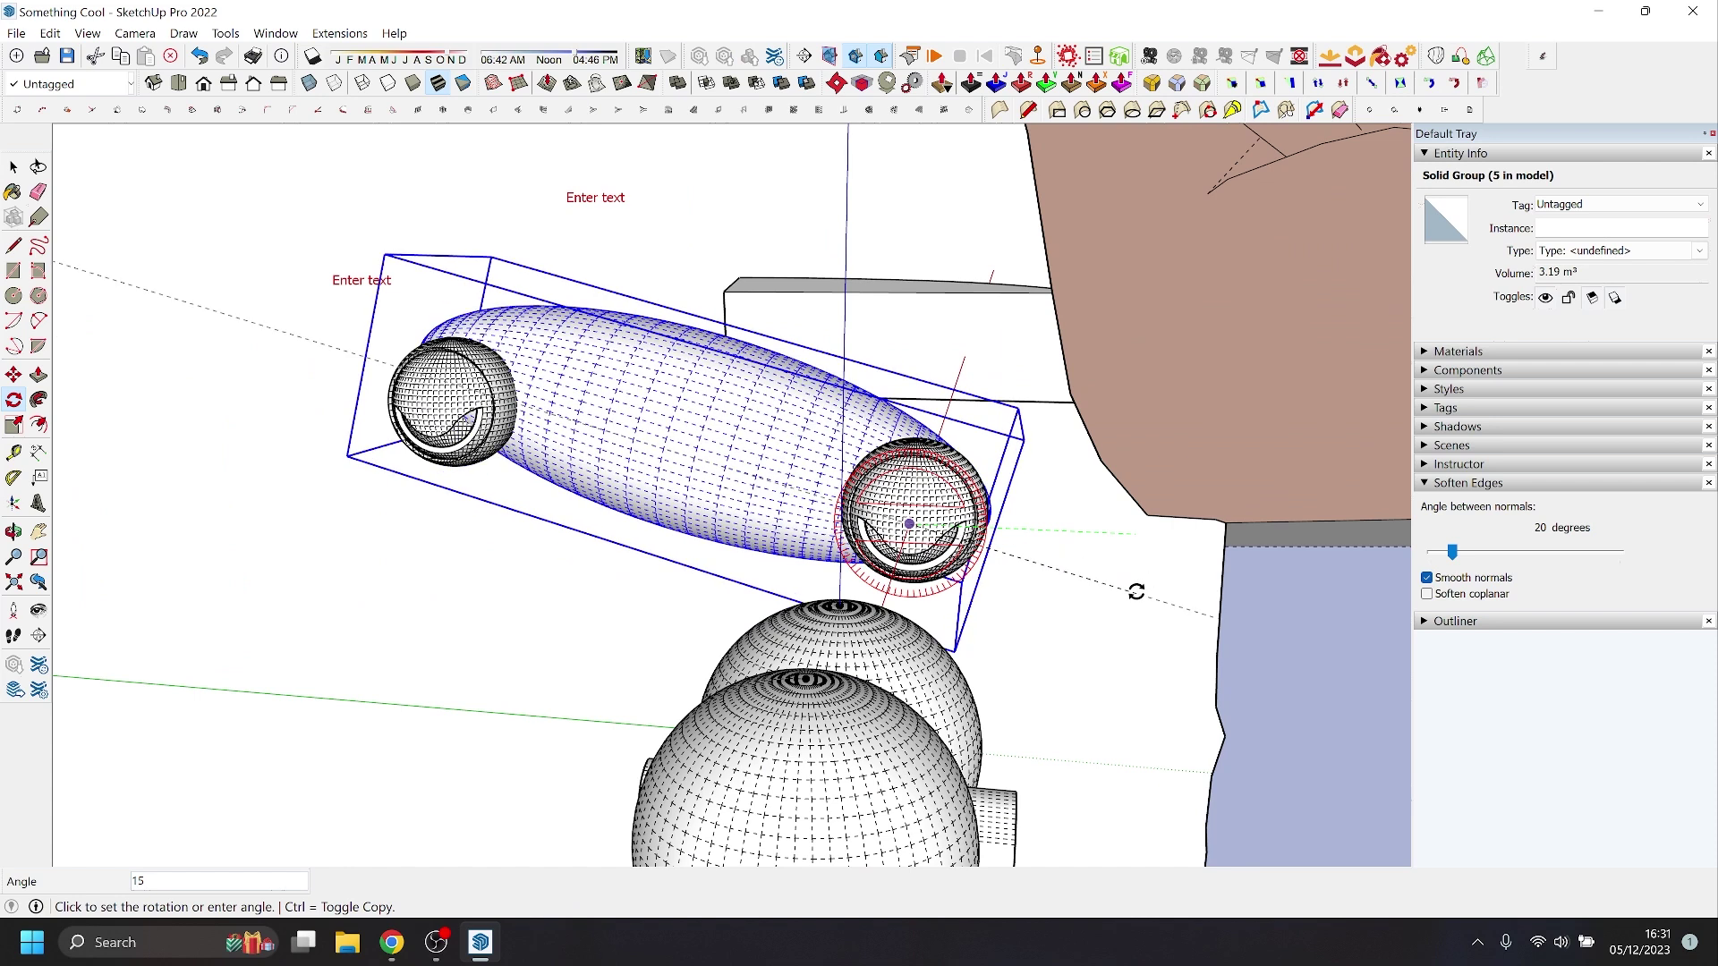
click(1138, 589)
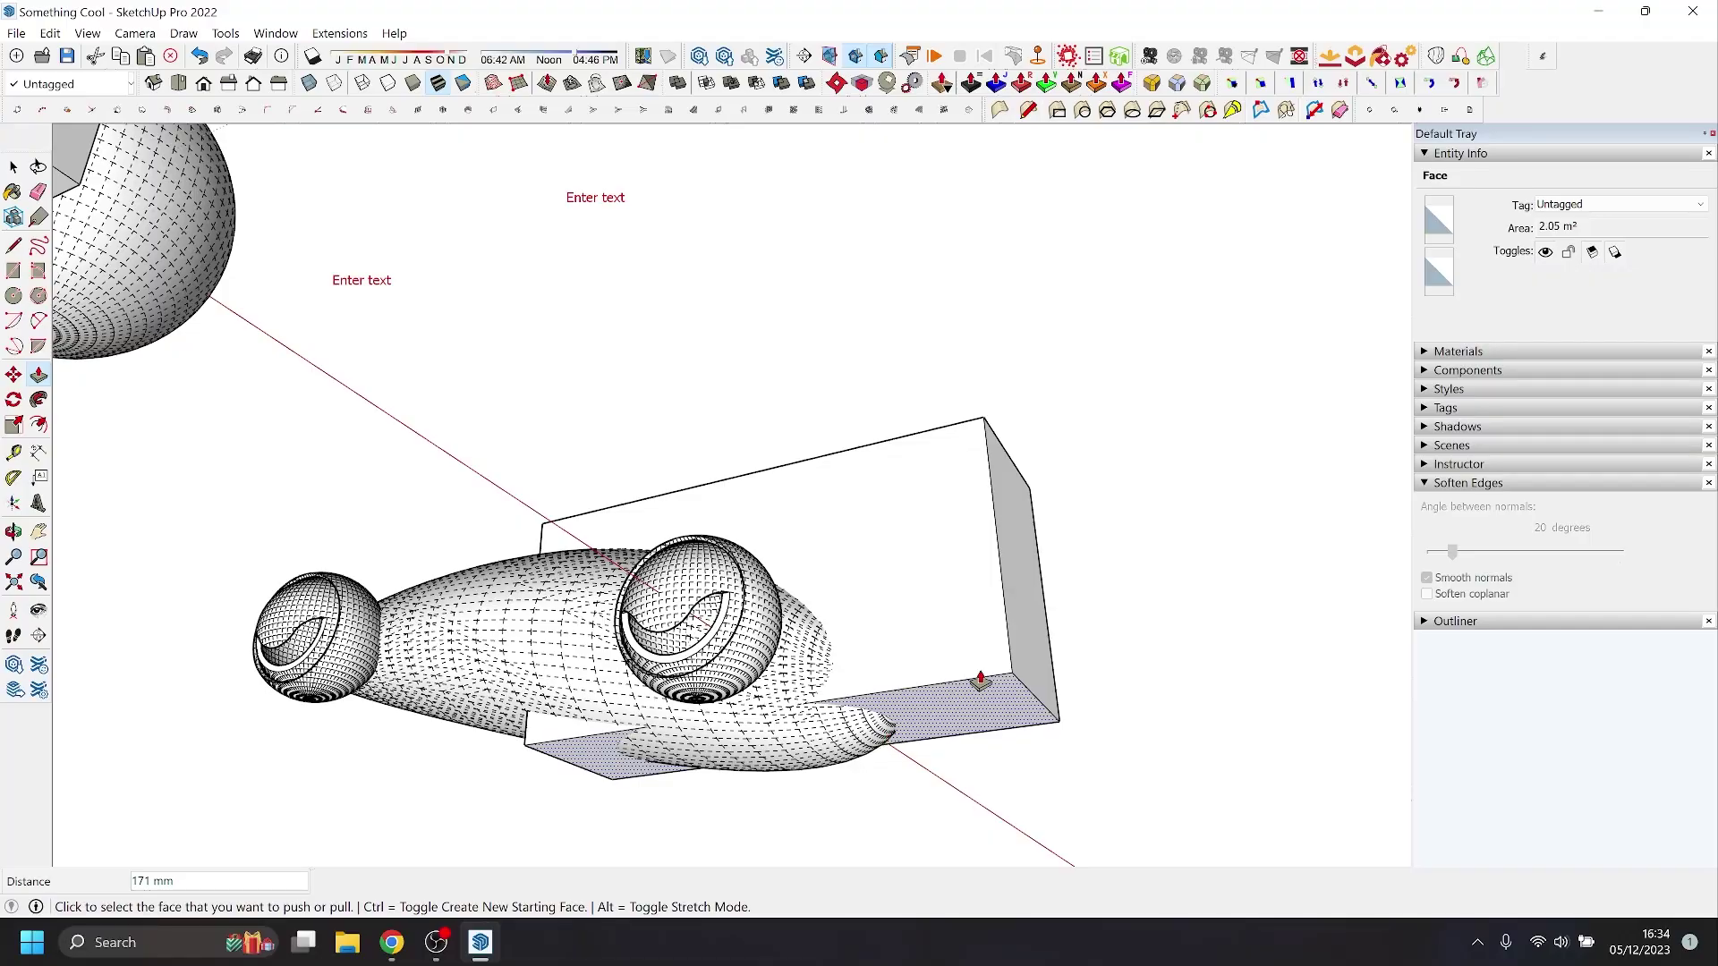
- Push the end face of the box around the car body inward about 407 mm and begin moving its geometry
click(1020, 667)
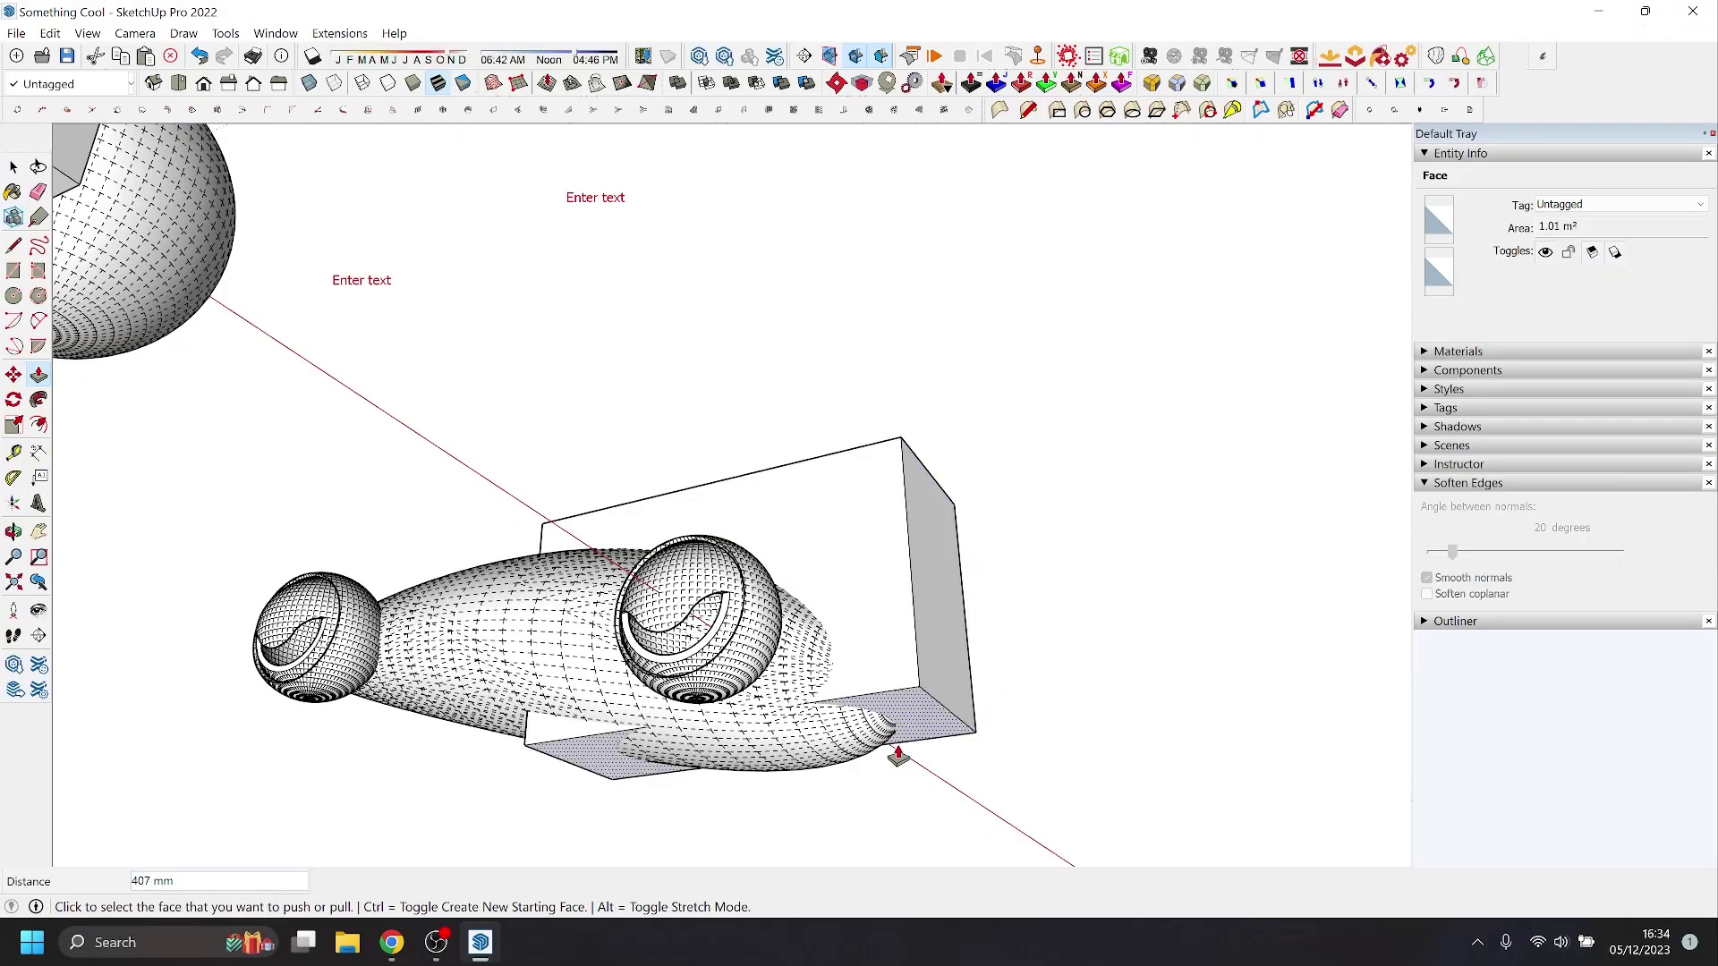
scroll(764, 743, up, 5)
key(m)
click(387, 752)
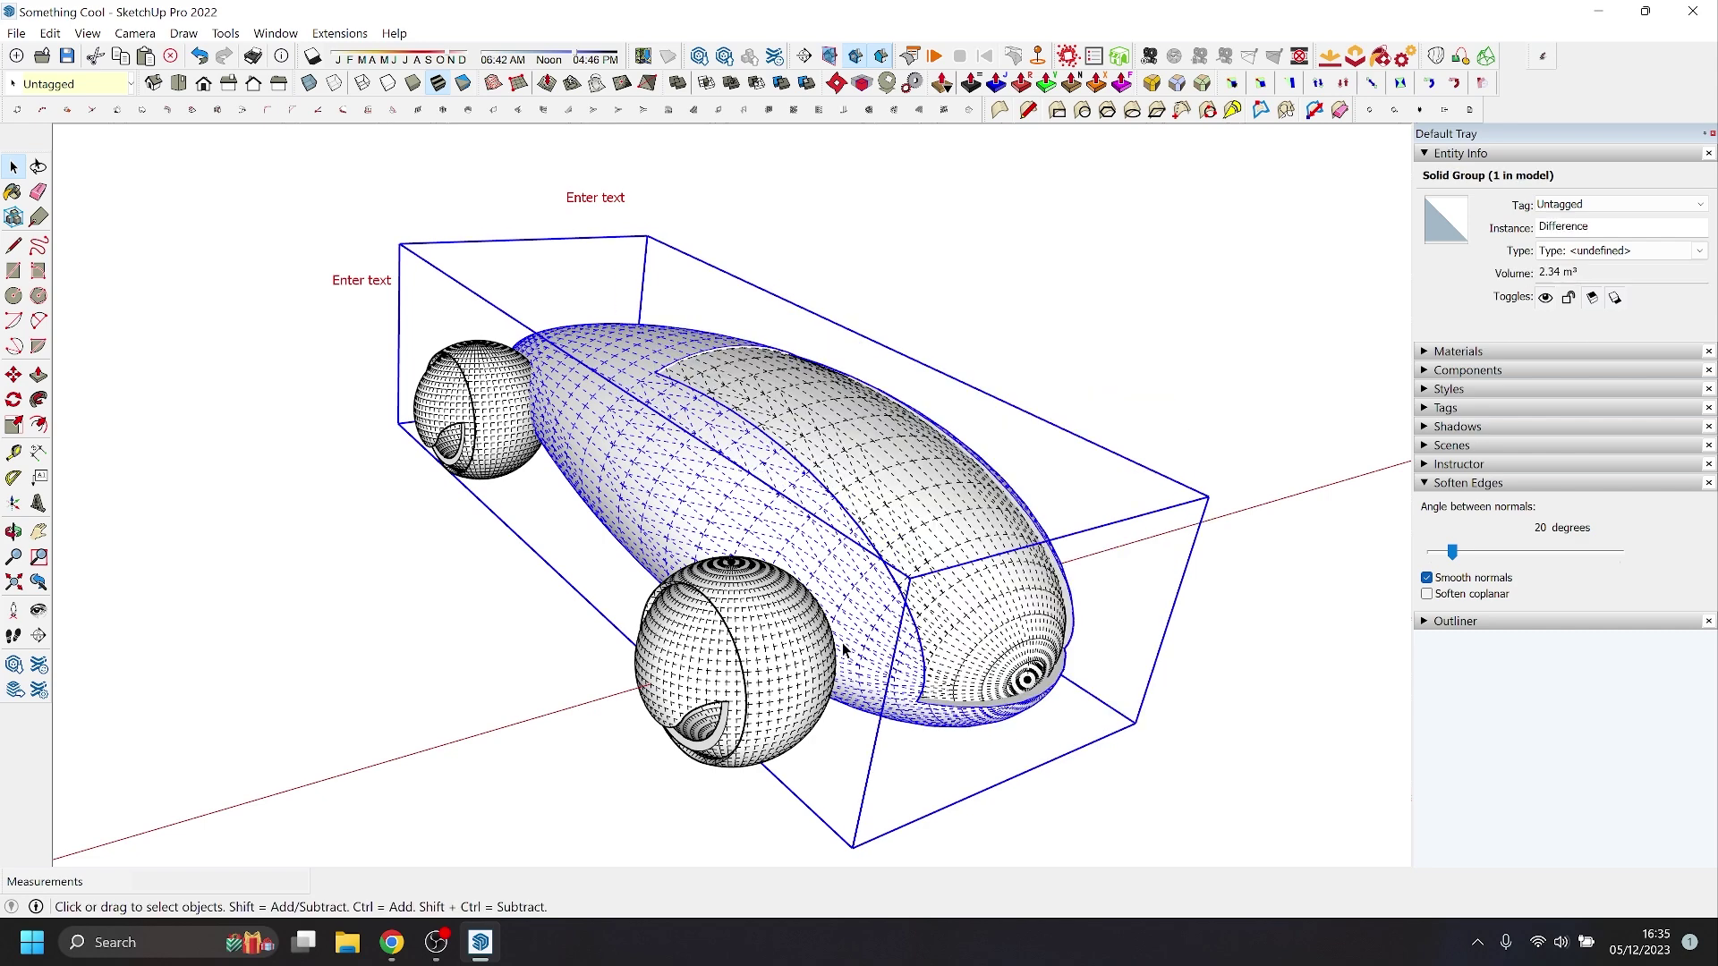
- Undo the last operation on the car body and the cutting block above its rear
middle_drag(839, 640, 805, 474)
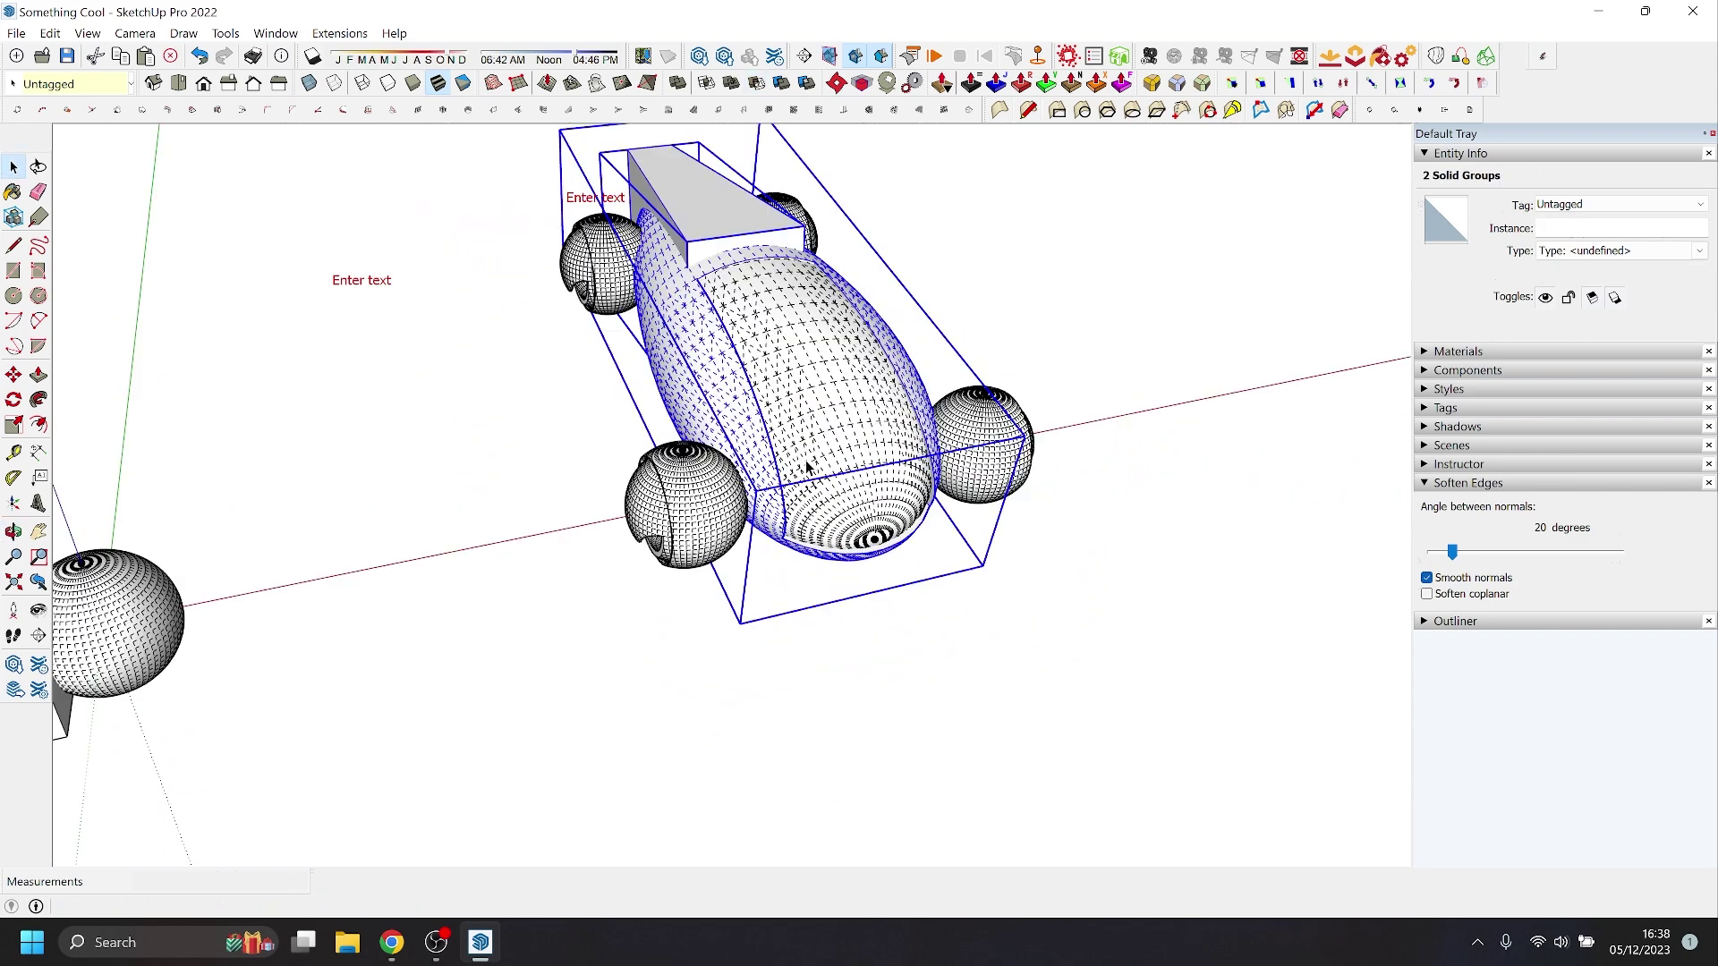
key(ctrl+z)
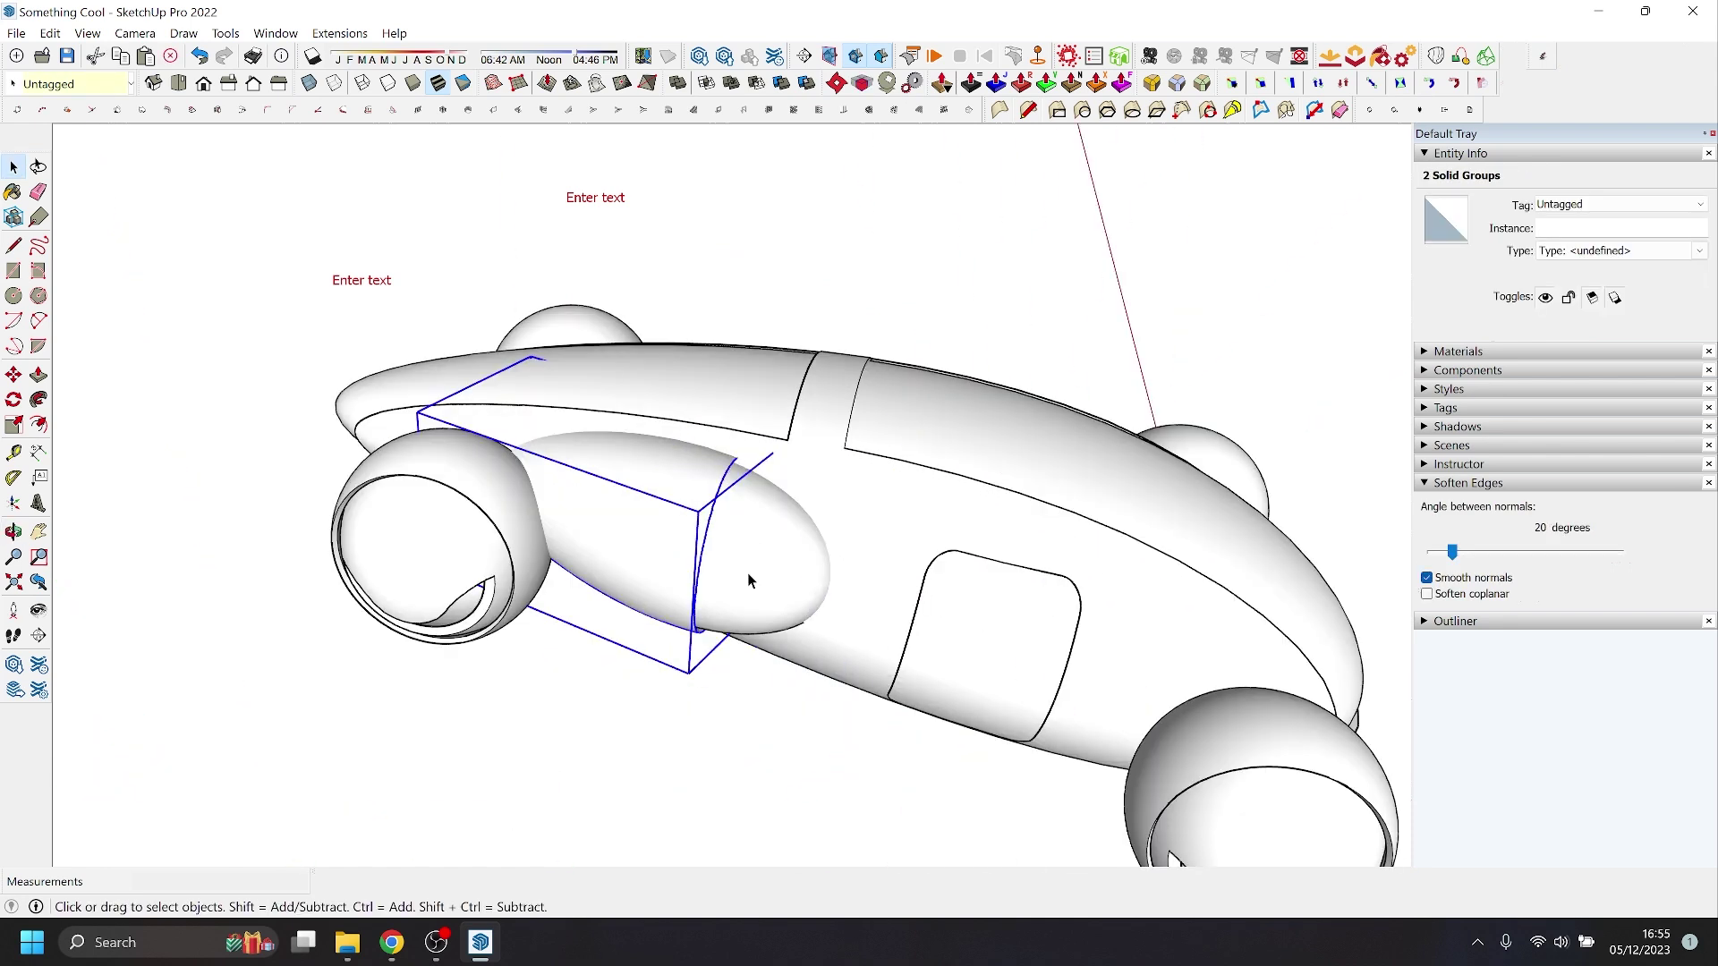
middle_drag(747, 580, 612, 499)
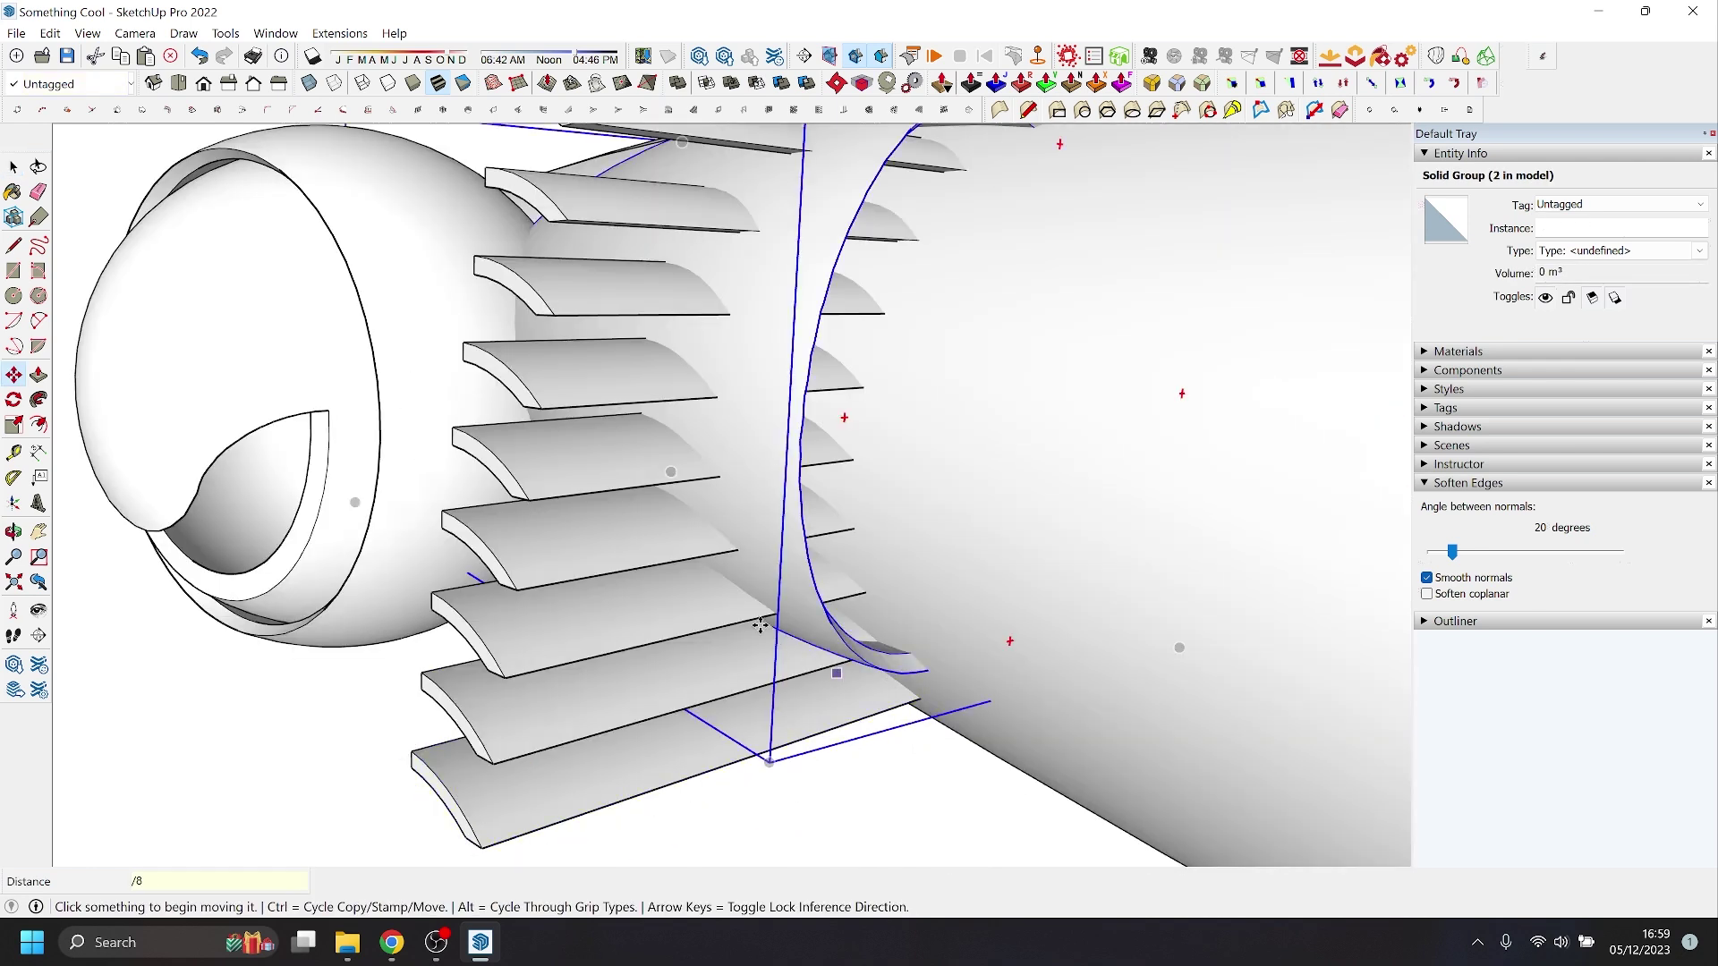
middle_drag(536, 536, 472, 550)
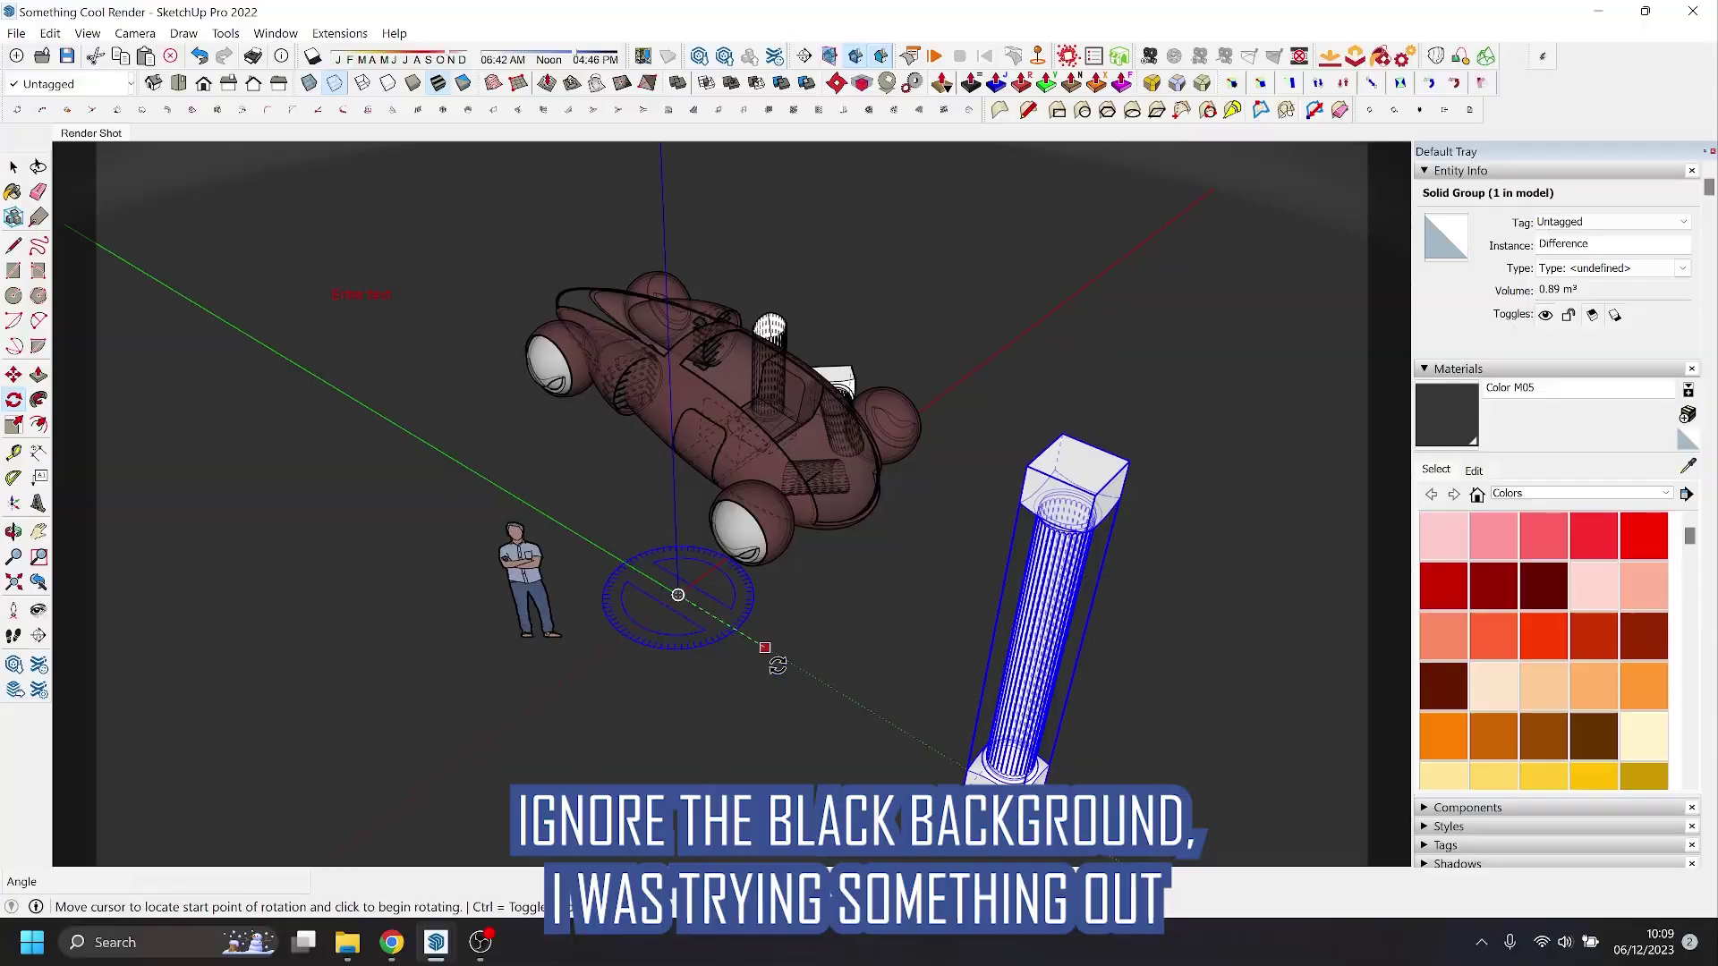
- Rotate-copy the column about the origin and array it as 11 copies in a full circle
click(800, 669)
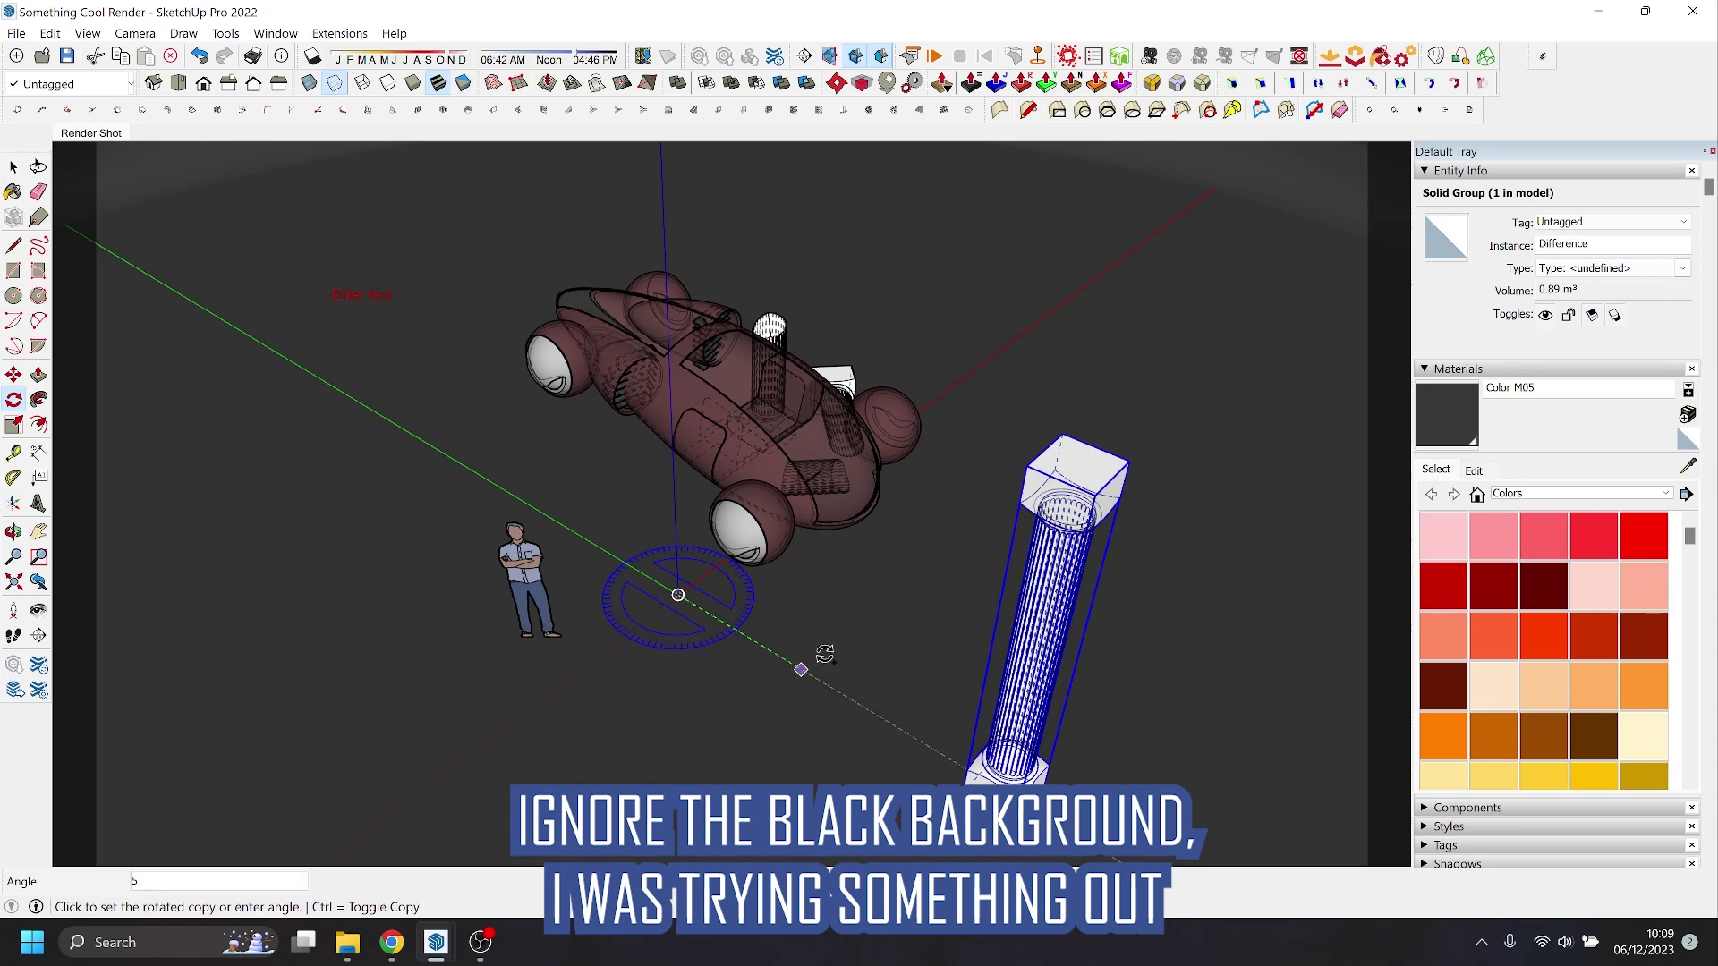
click(866, 611)
text(x11)
key(Return)
- Delete the intact column standing over the broken column pieces and return to the Render Shot scene
middle_drag(877, 651, 578, 461)
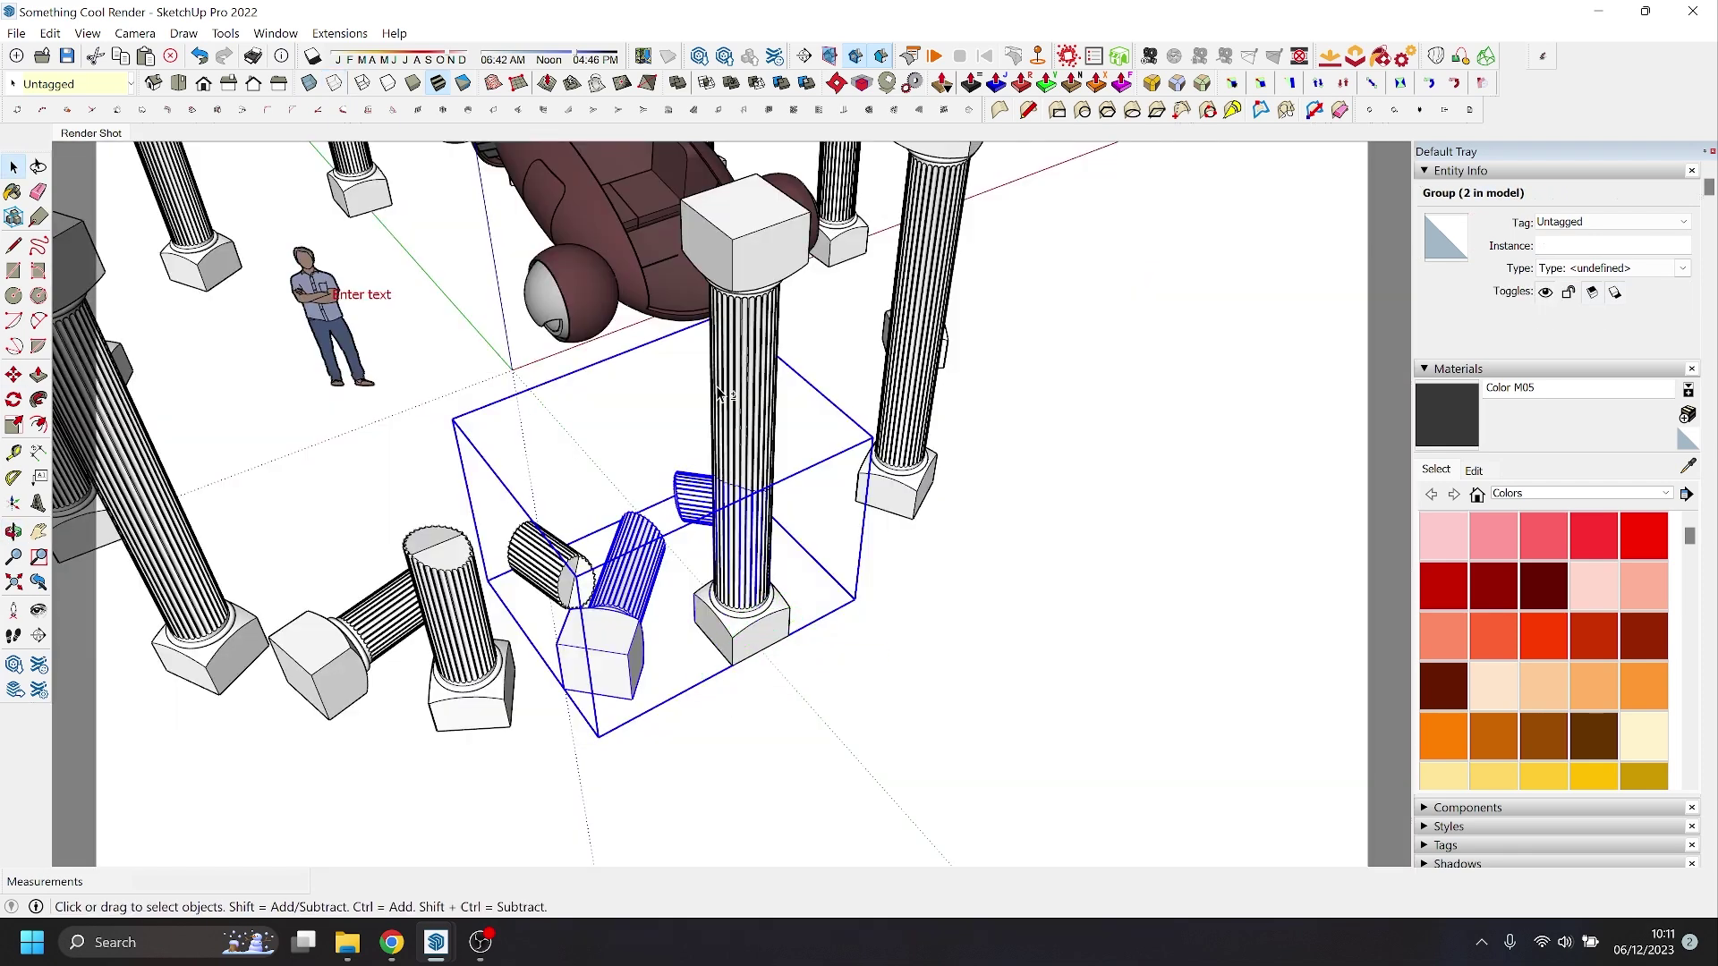
middle_drag(718, 393, 519, 549)
middle_drag(598, 475, 680, 438)
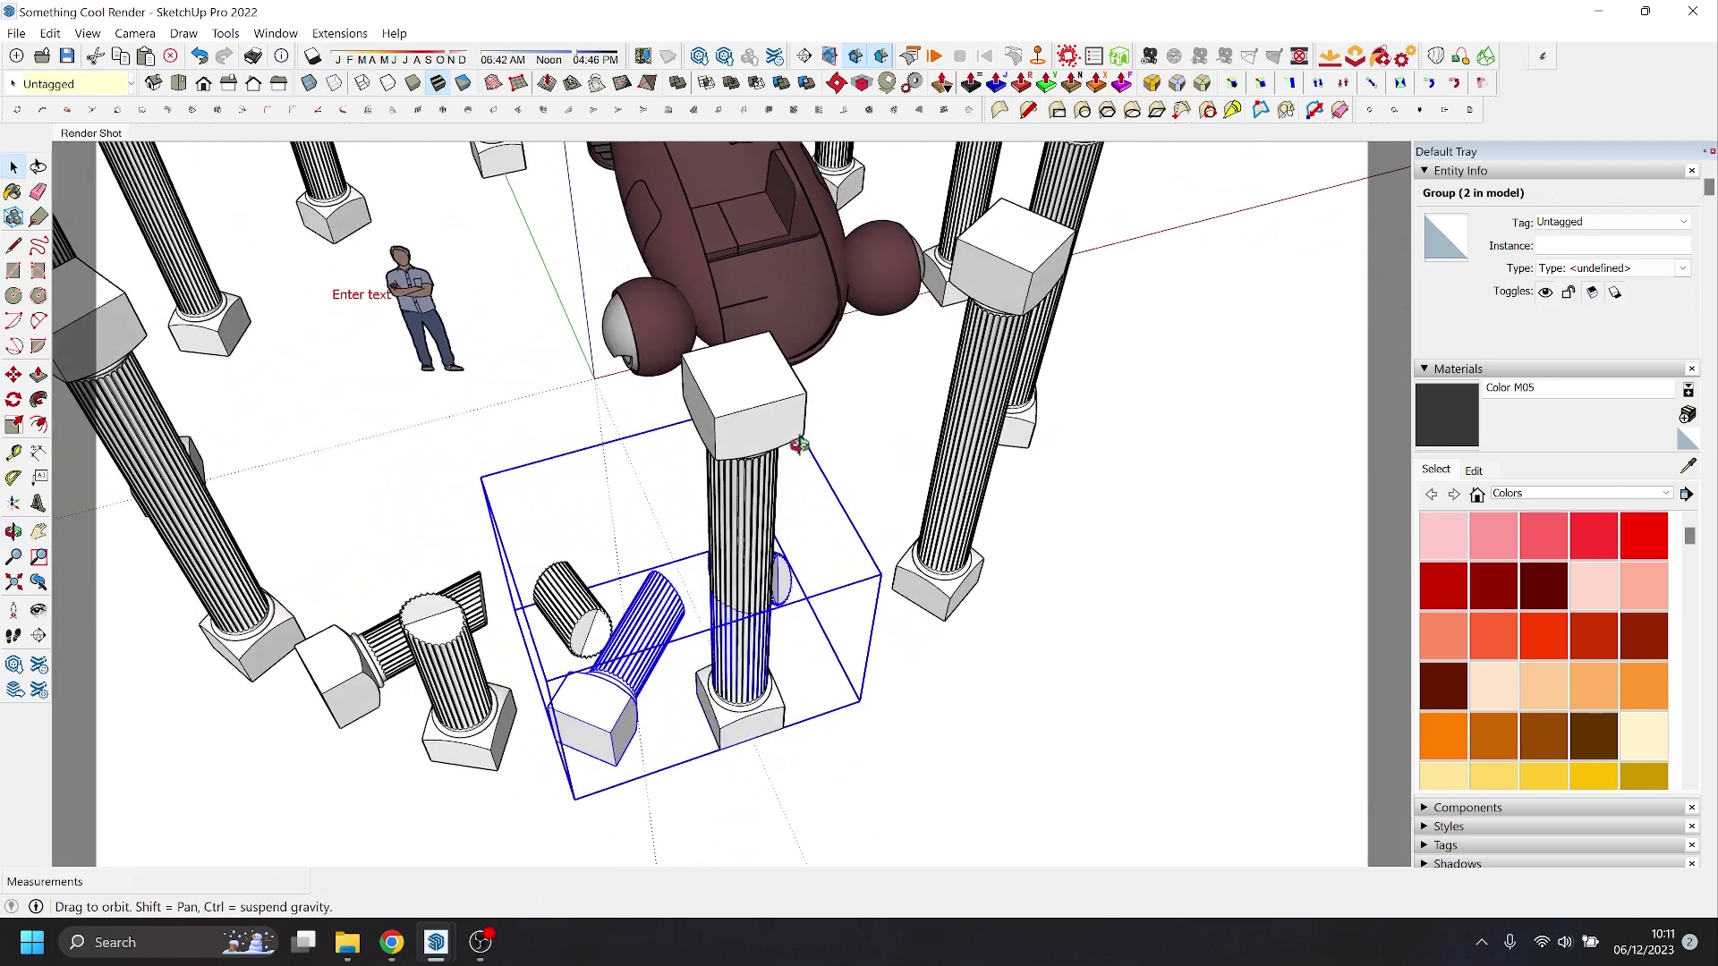
click(733, 415)
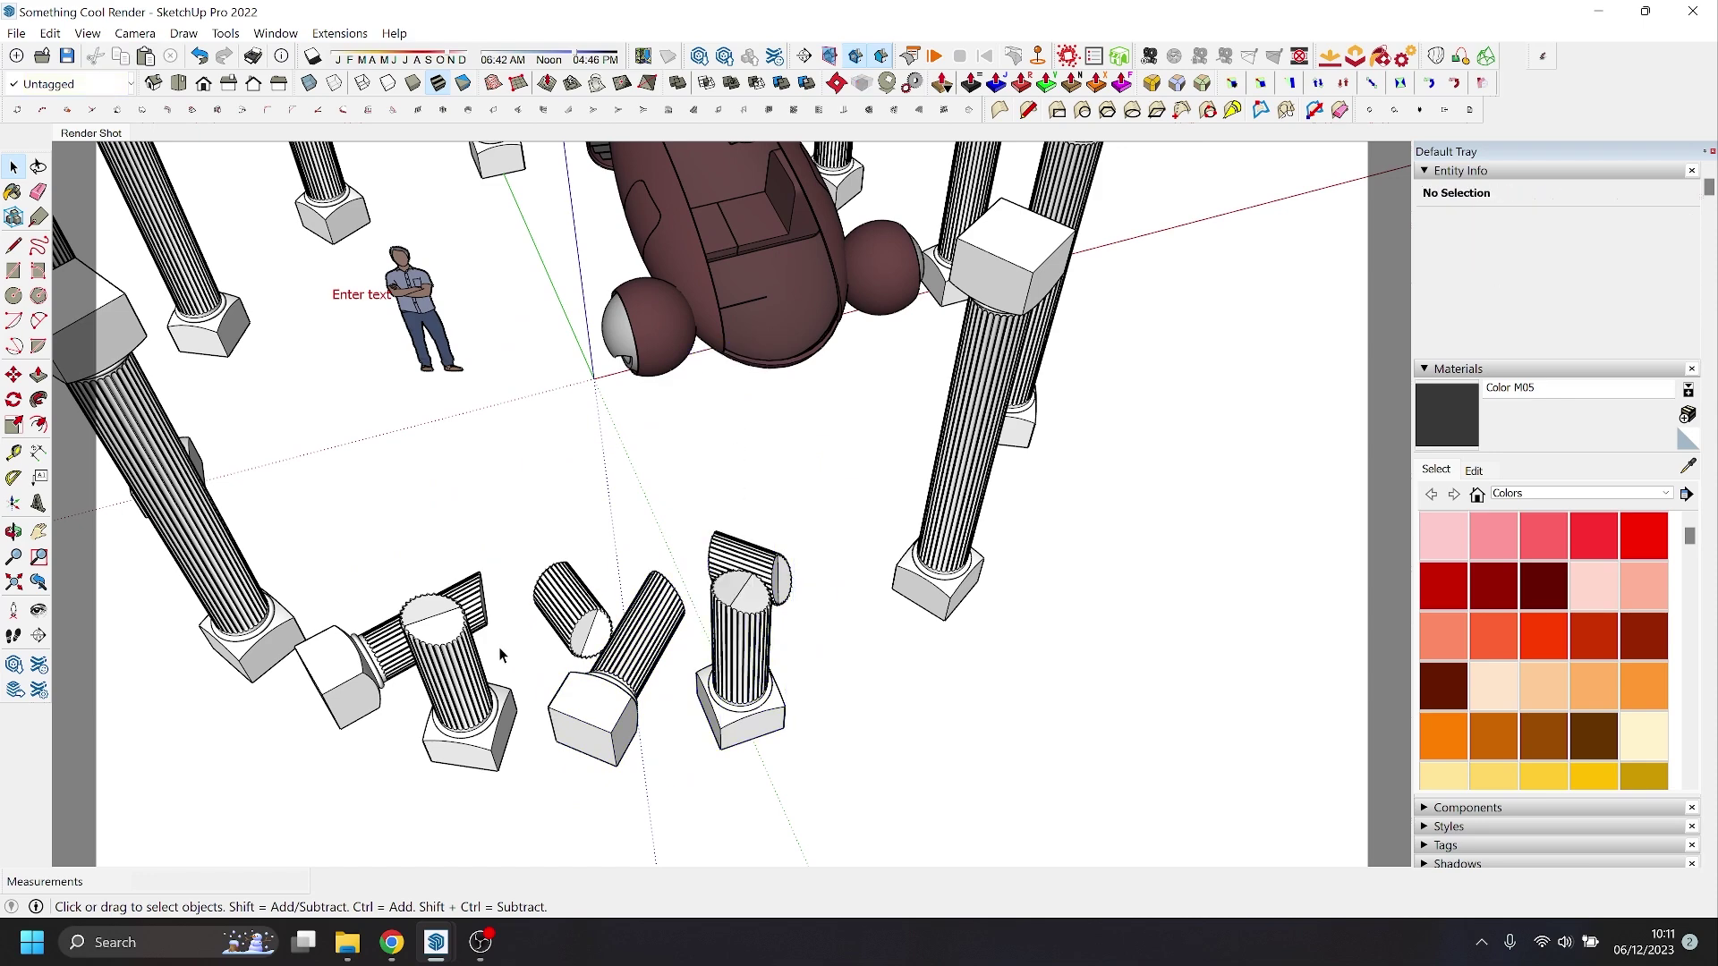
click(112, 132)
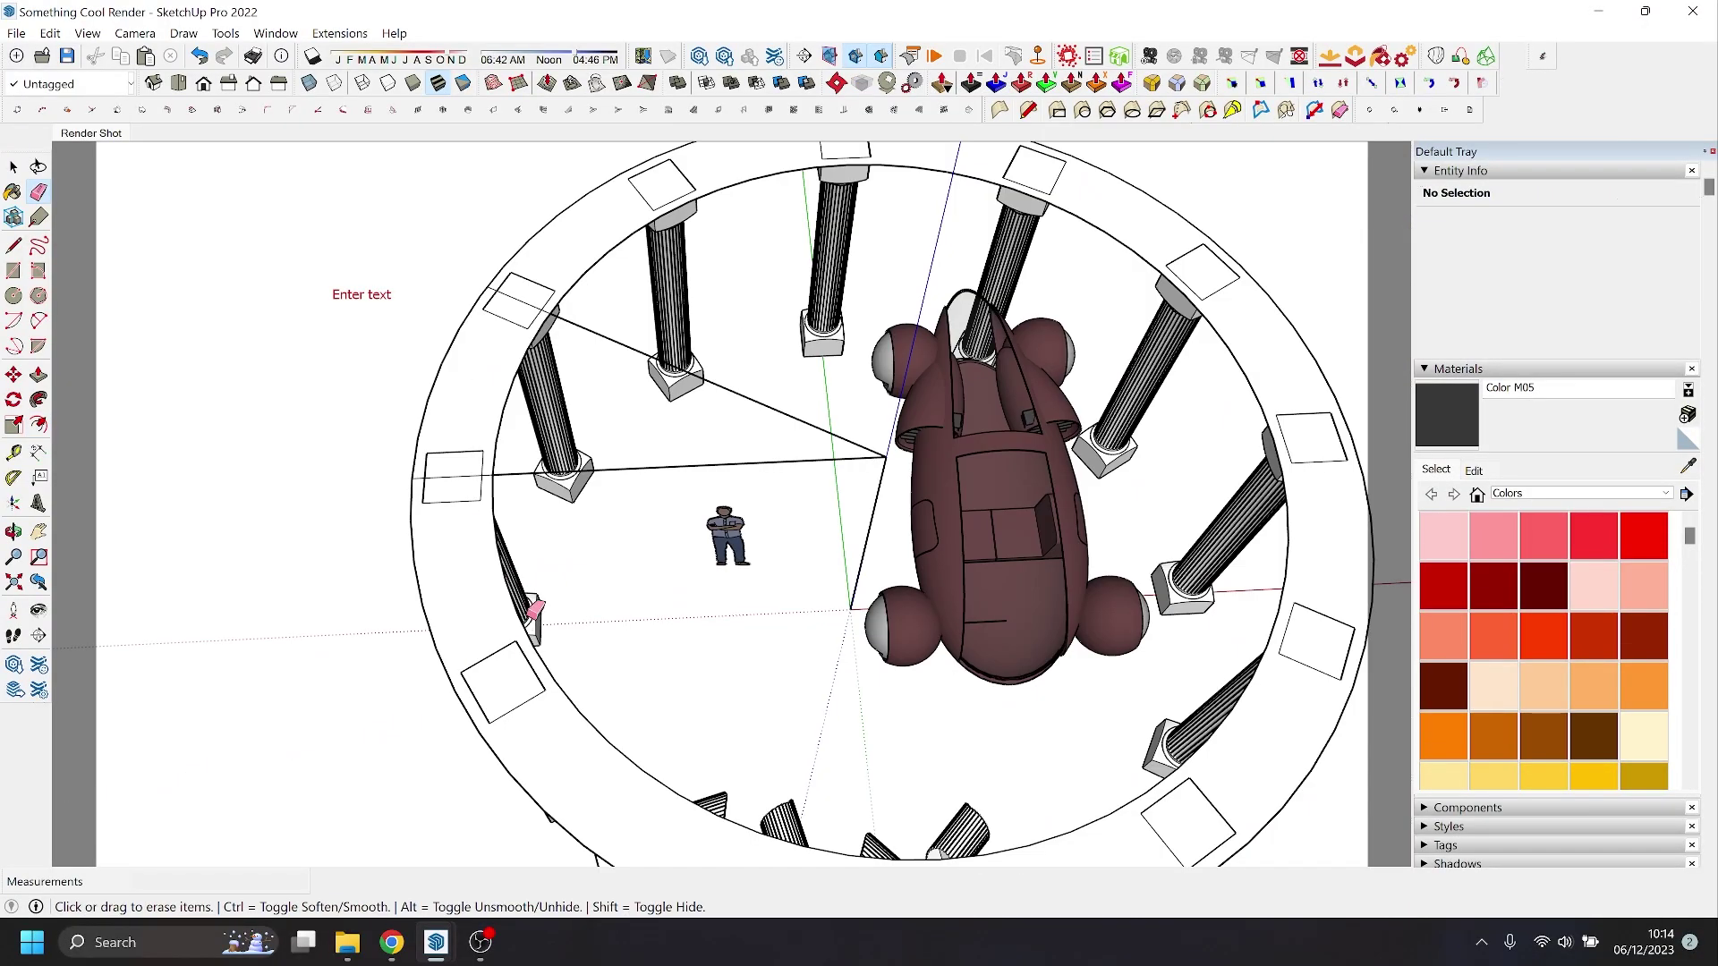
- Undo the last erasure and erase the excess circles and radial lines around the curved segment spanning two columns
key(ctrl+z)
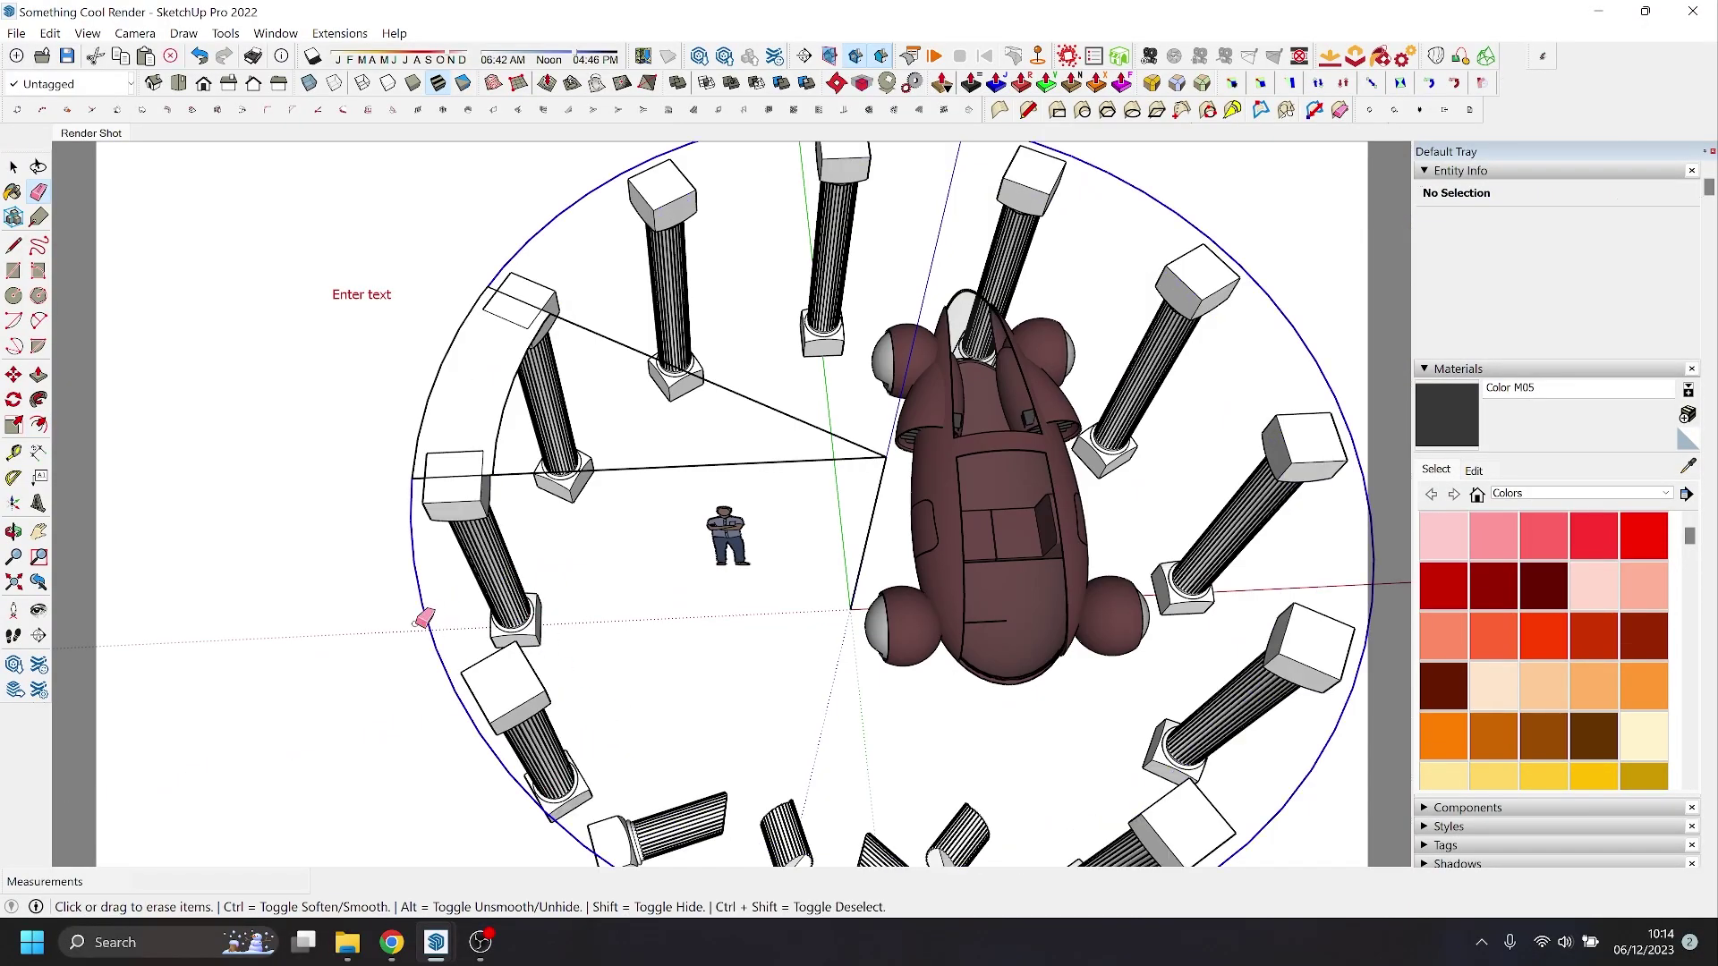
mouse_move(424, 617)
middle_down()
mouse_move(548, 583)
mouse_move(671, 617)
mouse_move(779, 587)
middle_up()
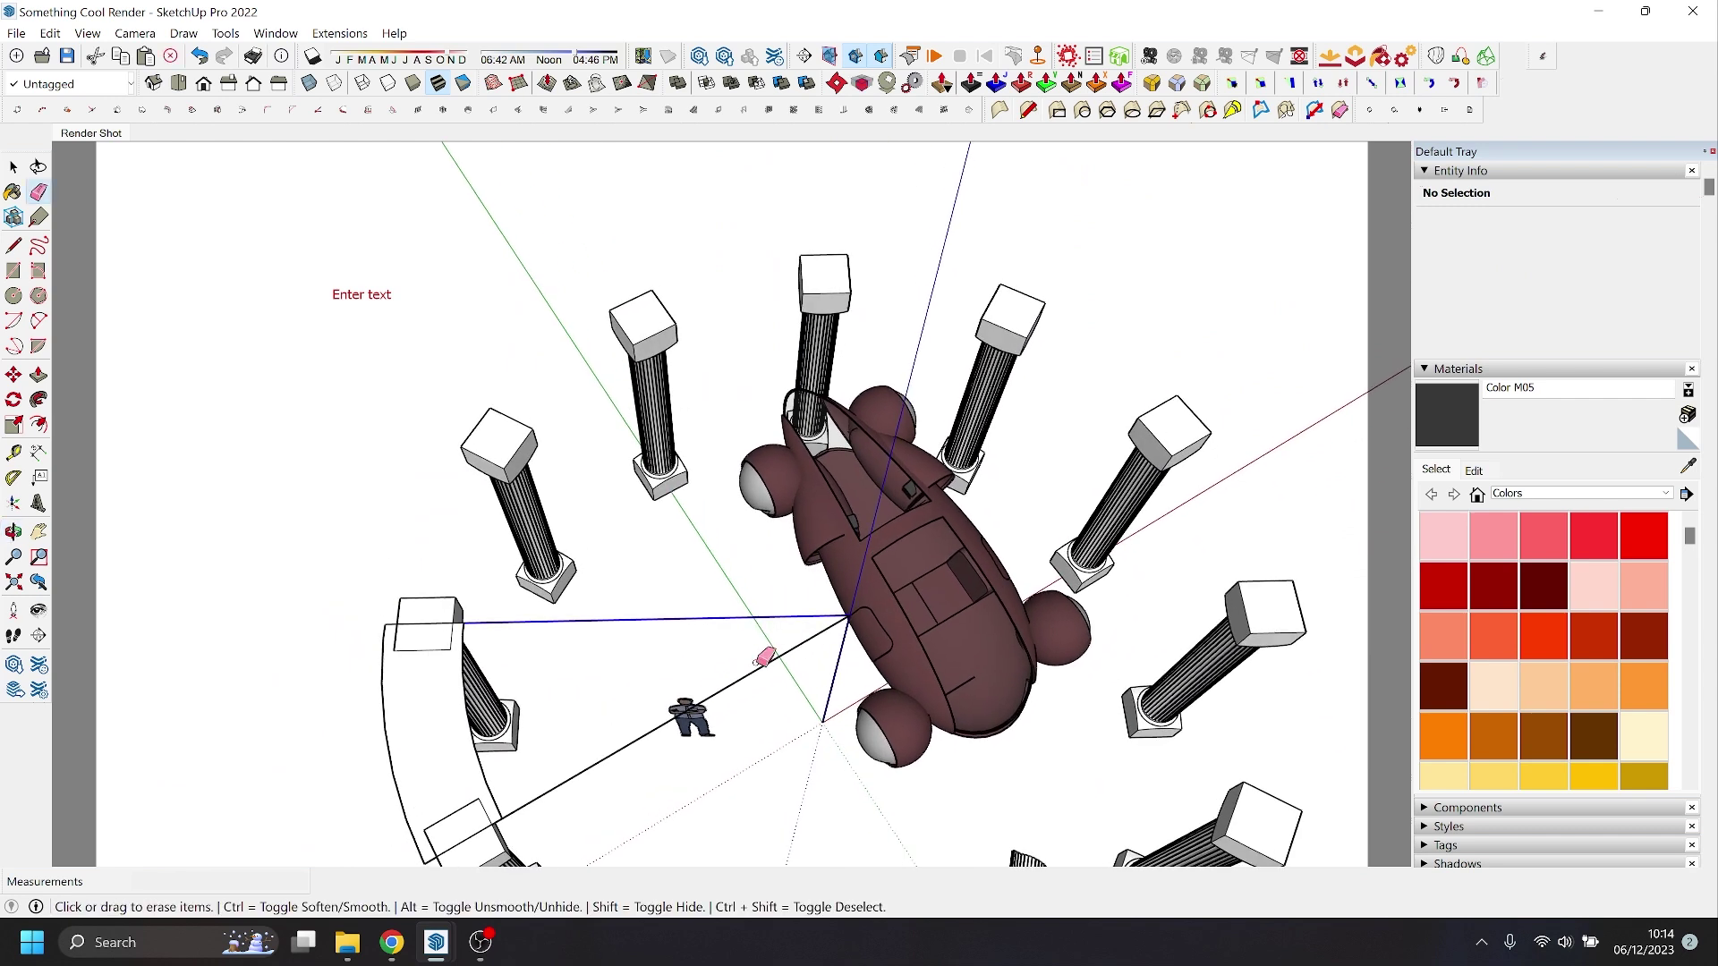
middle_drag(517, 691, 662, 524)
- Extrude the curved segment above the two columns into a beam and bevel its edges with RoundCorner
key(p)
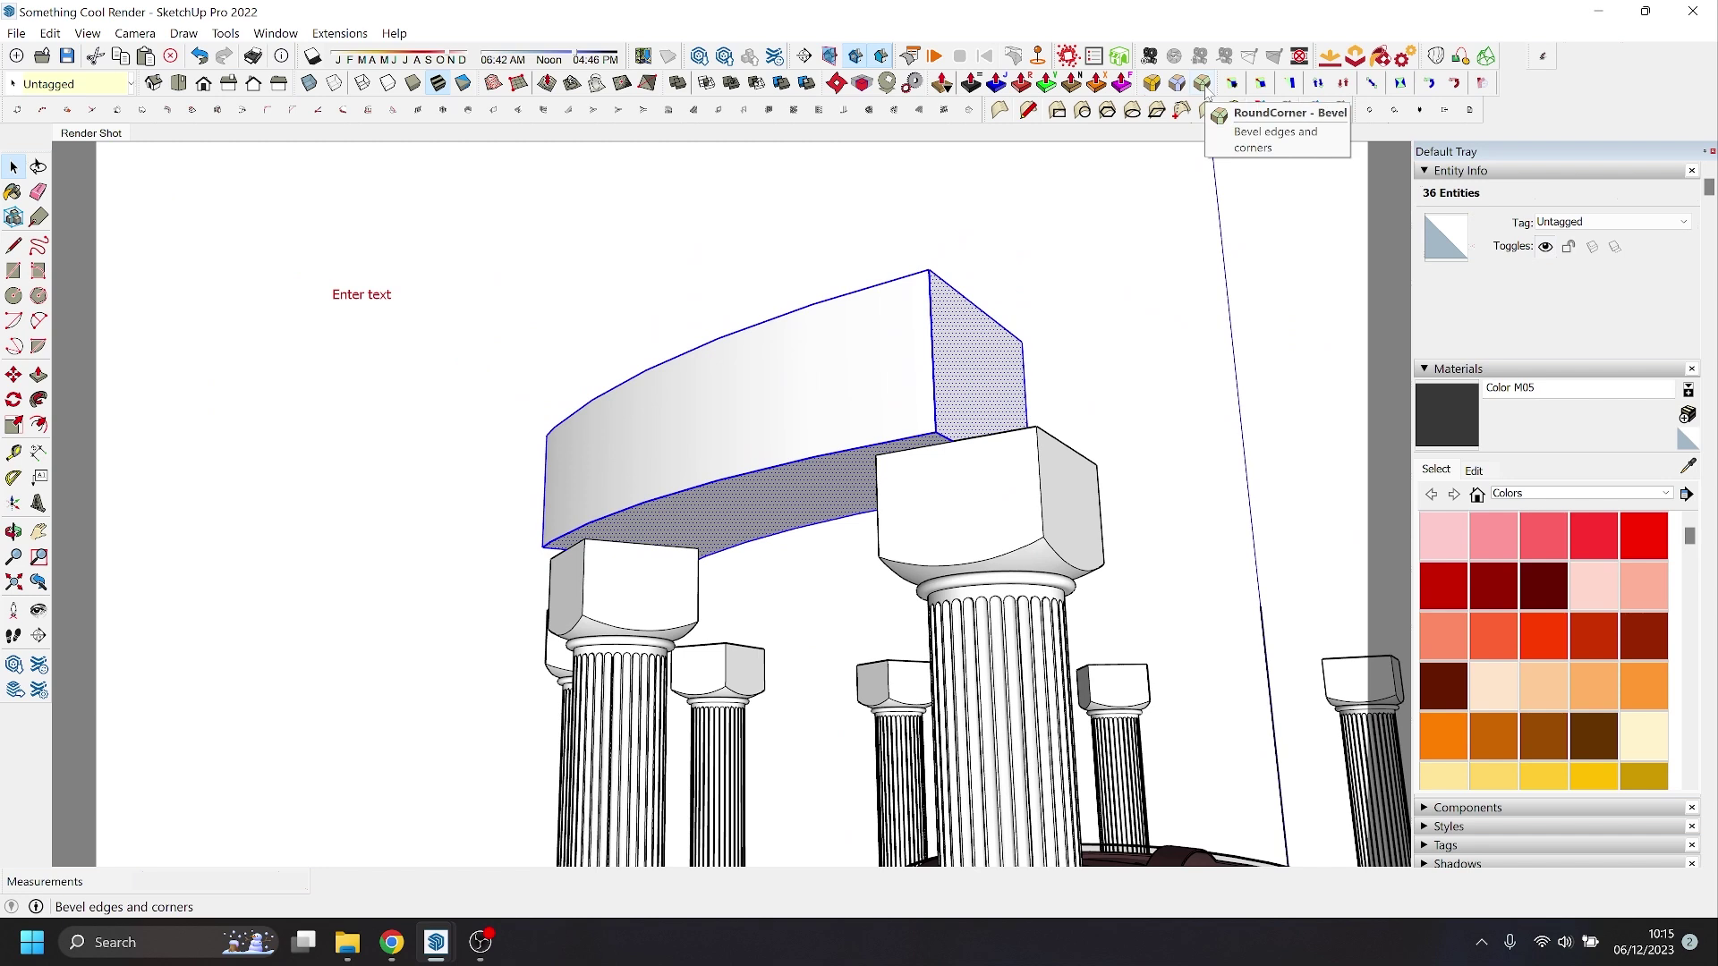
click(1204, 84)
click(346, 432)
middle_drag(759, 352, 623, 528)
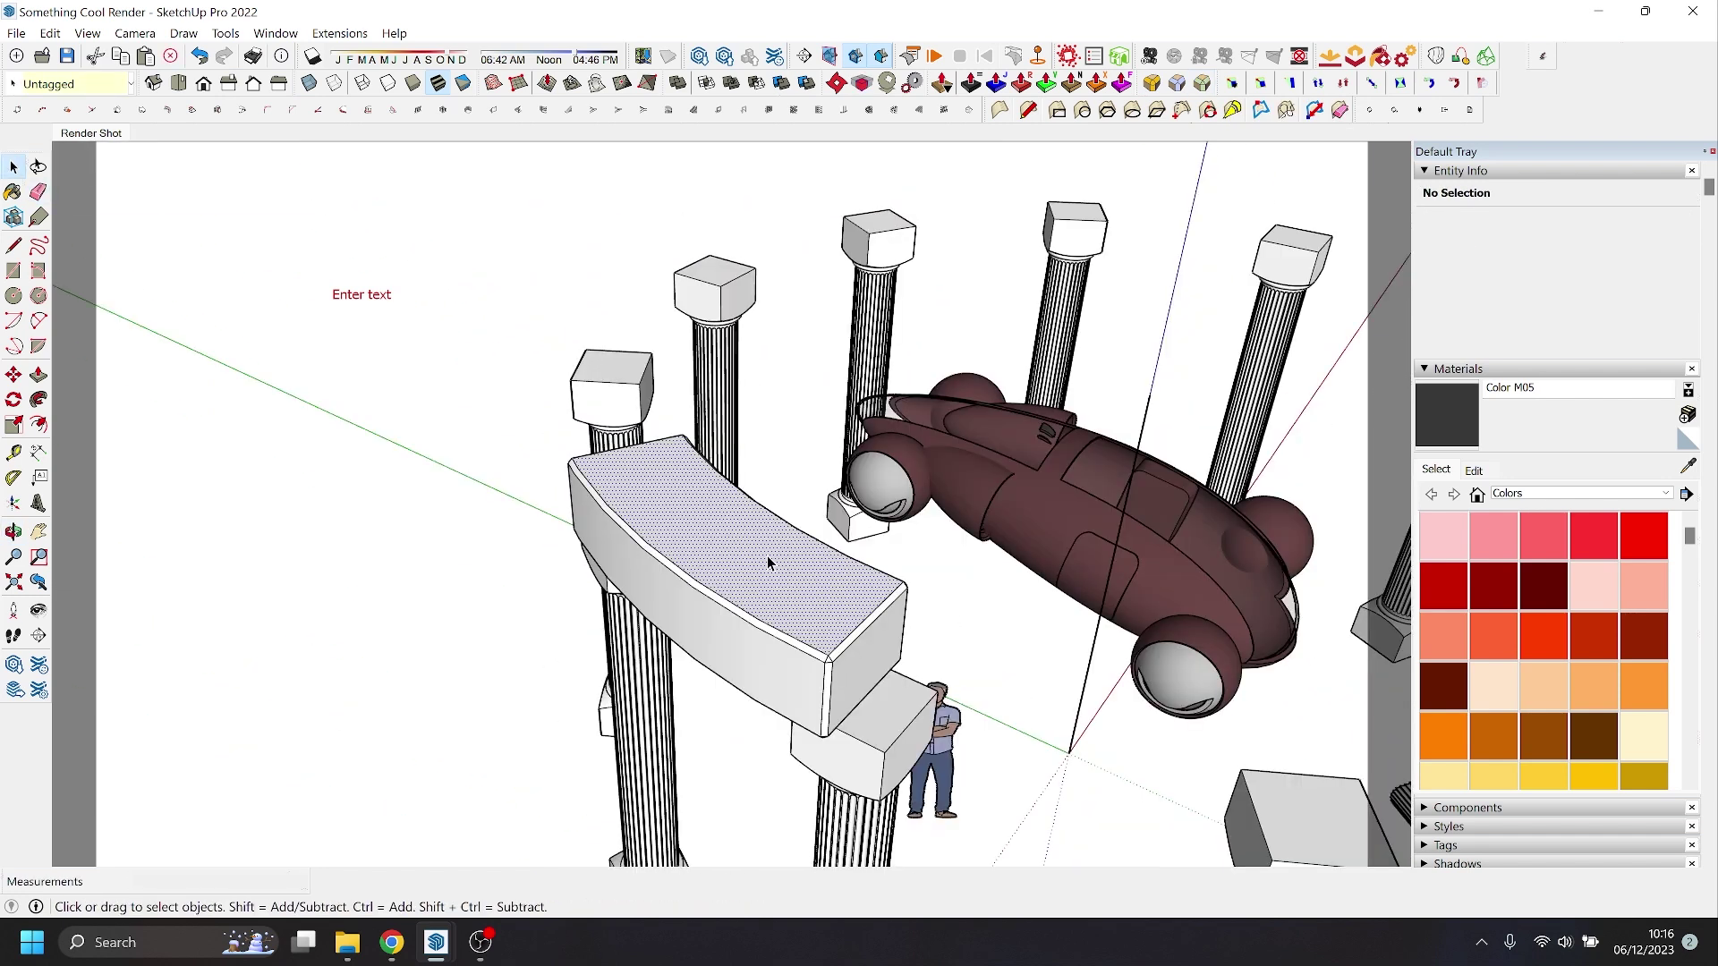
- Group the bevelled curved beam and rotate-copy it 11 times to complete the ring on top of the columns
click(766, 556)
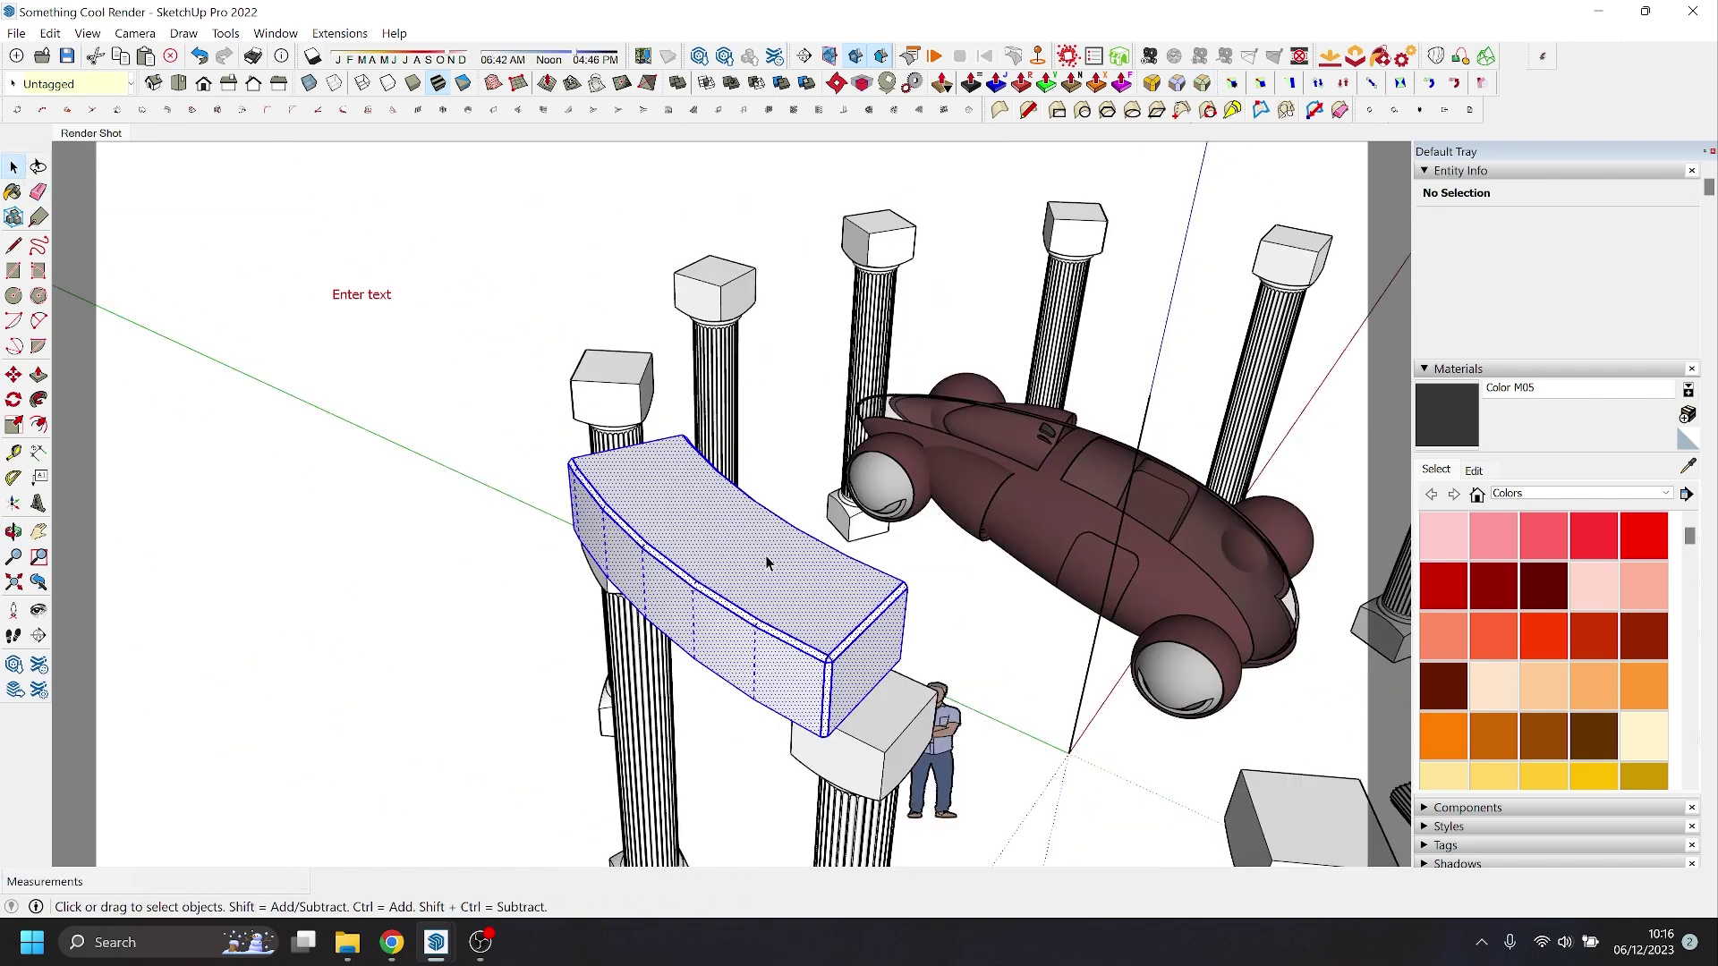
right_click(767, 562)
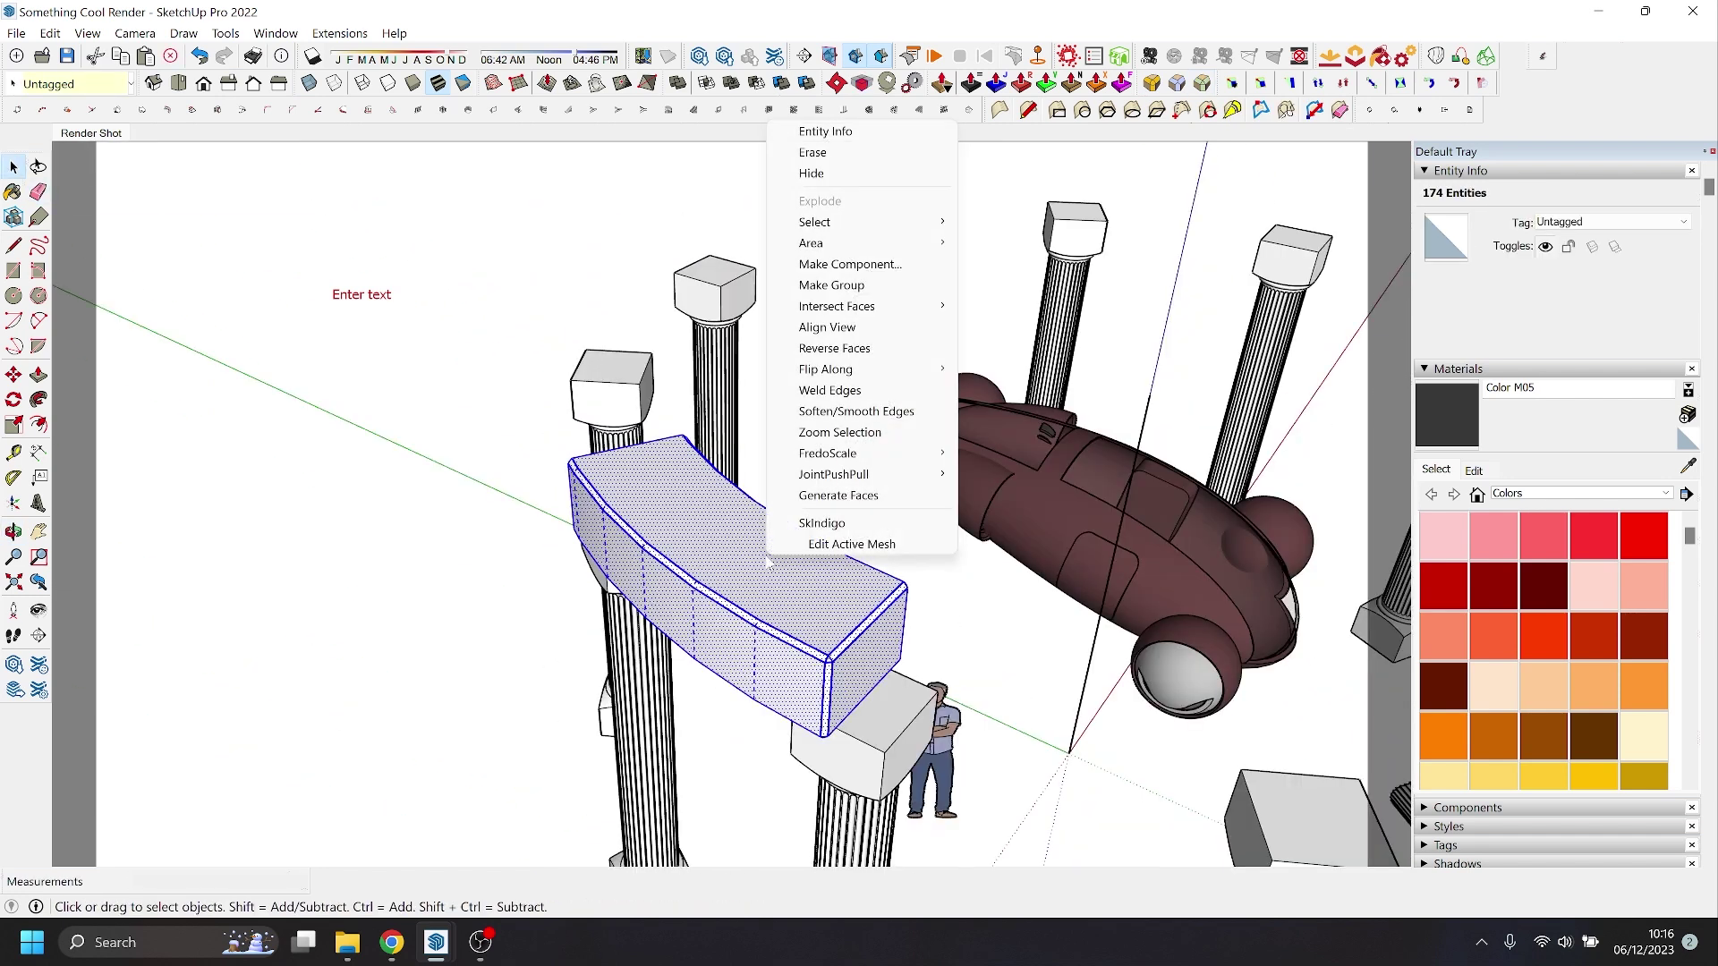
click(845, 285)
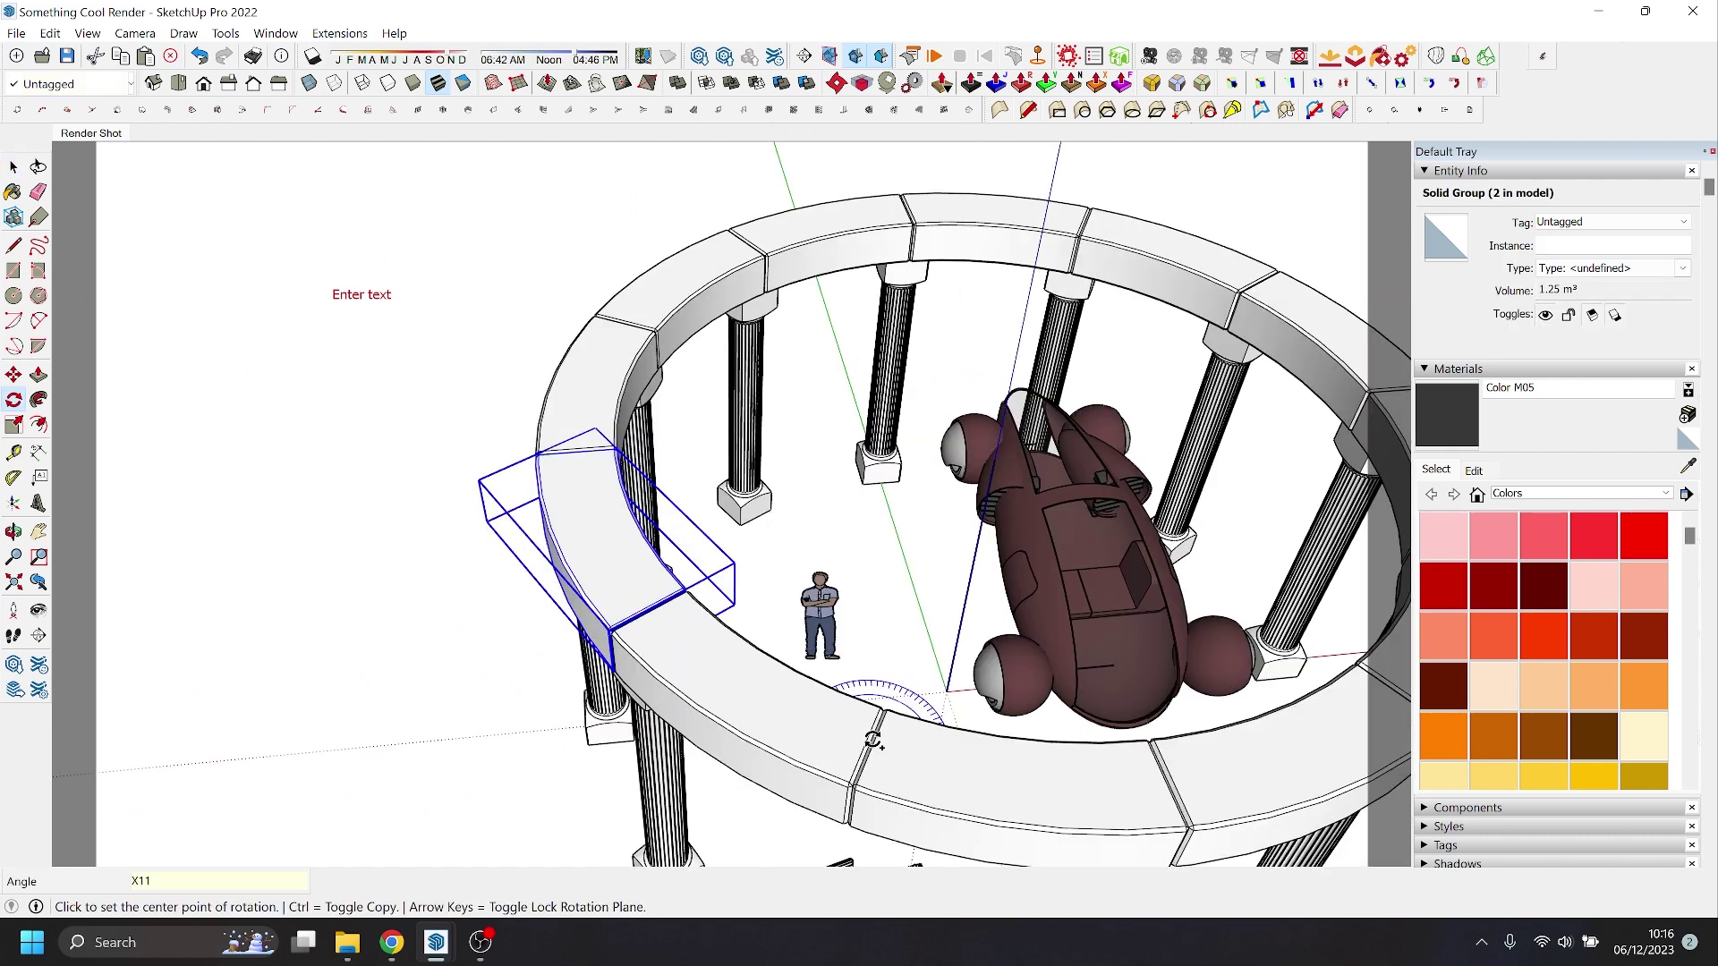
key(space)
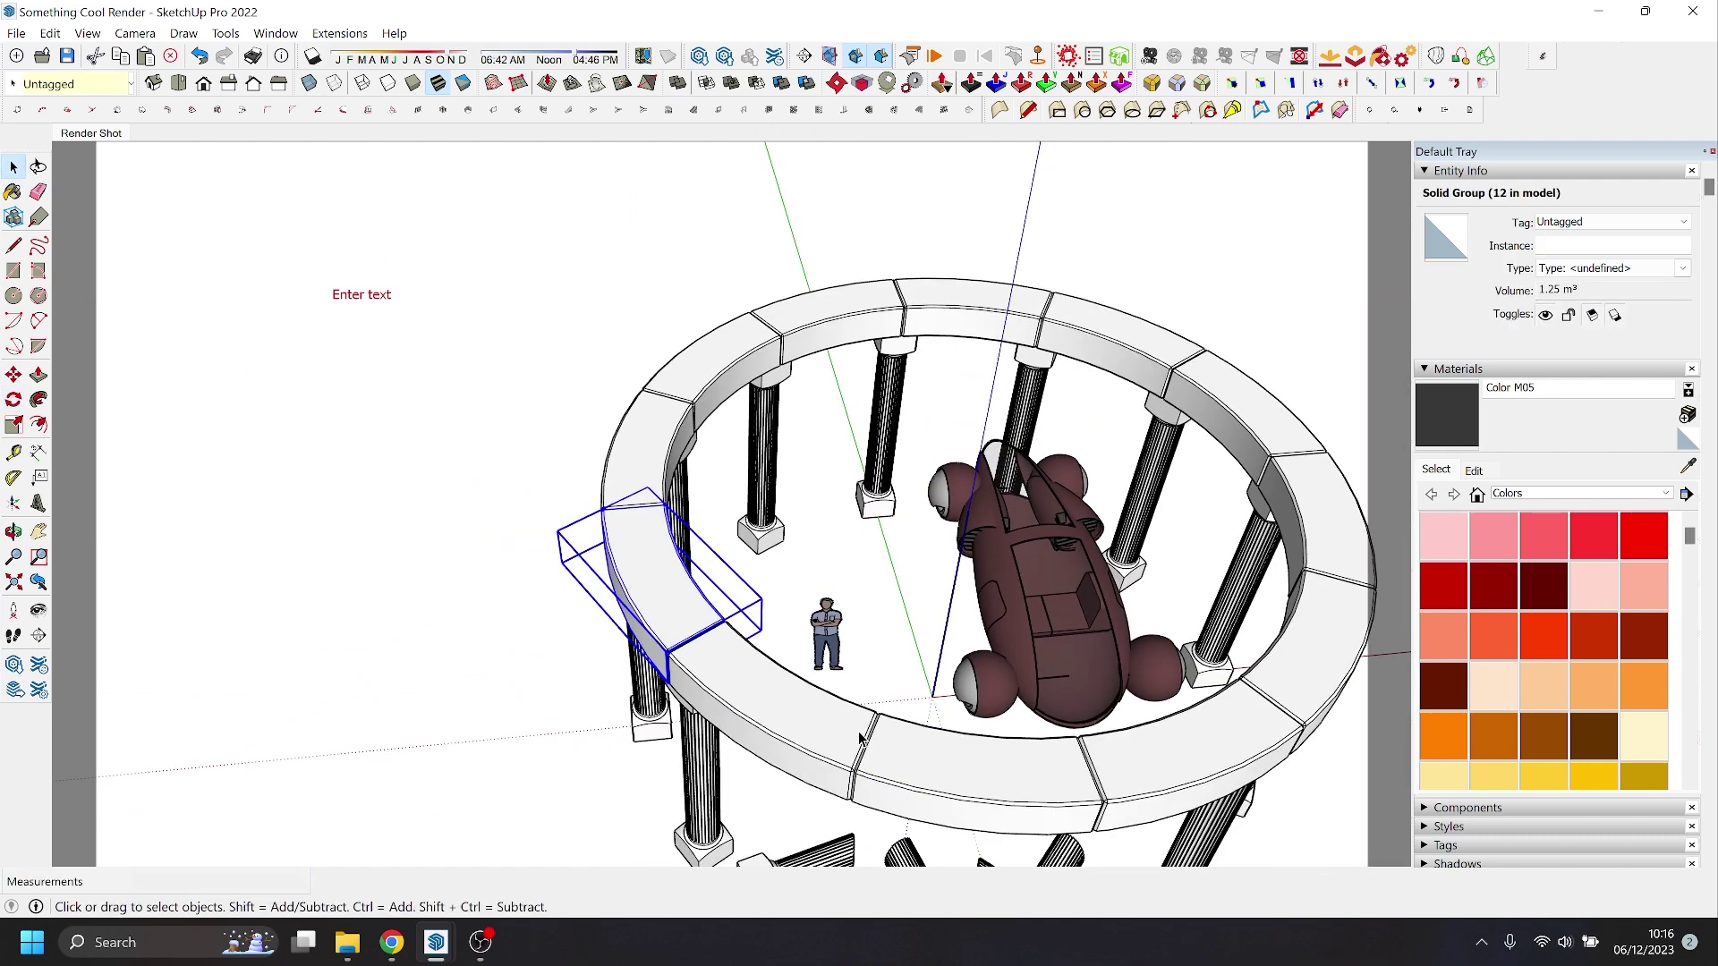
middle_drag(859, 738, 872, 277)
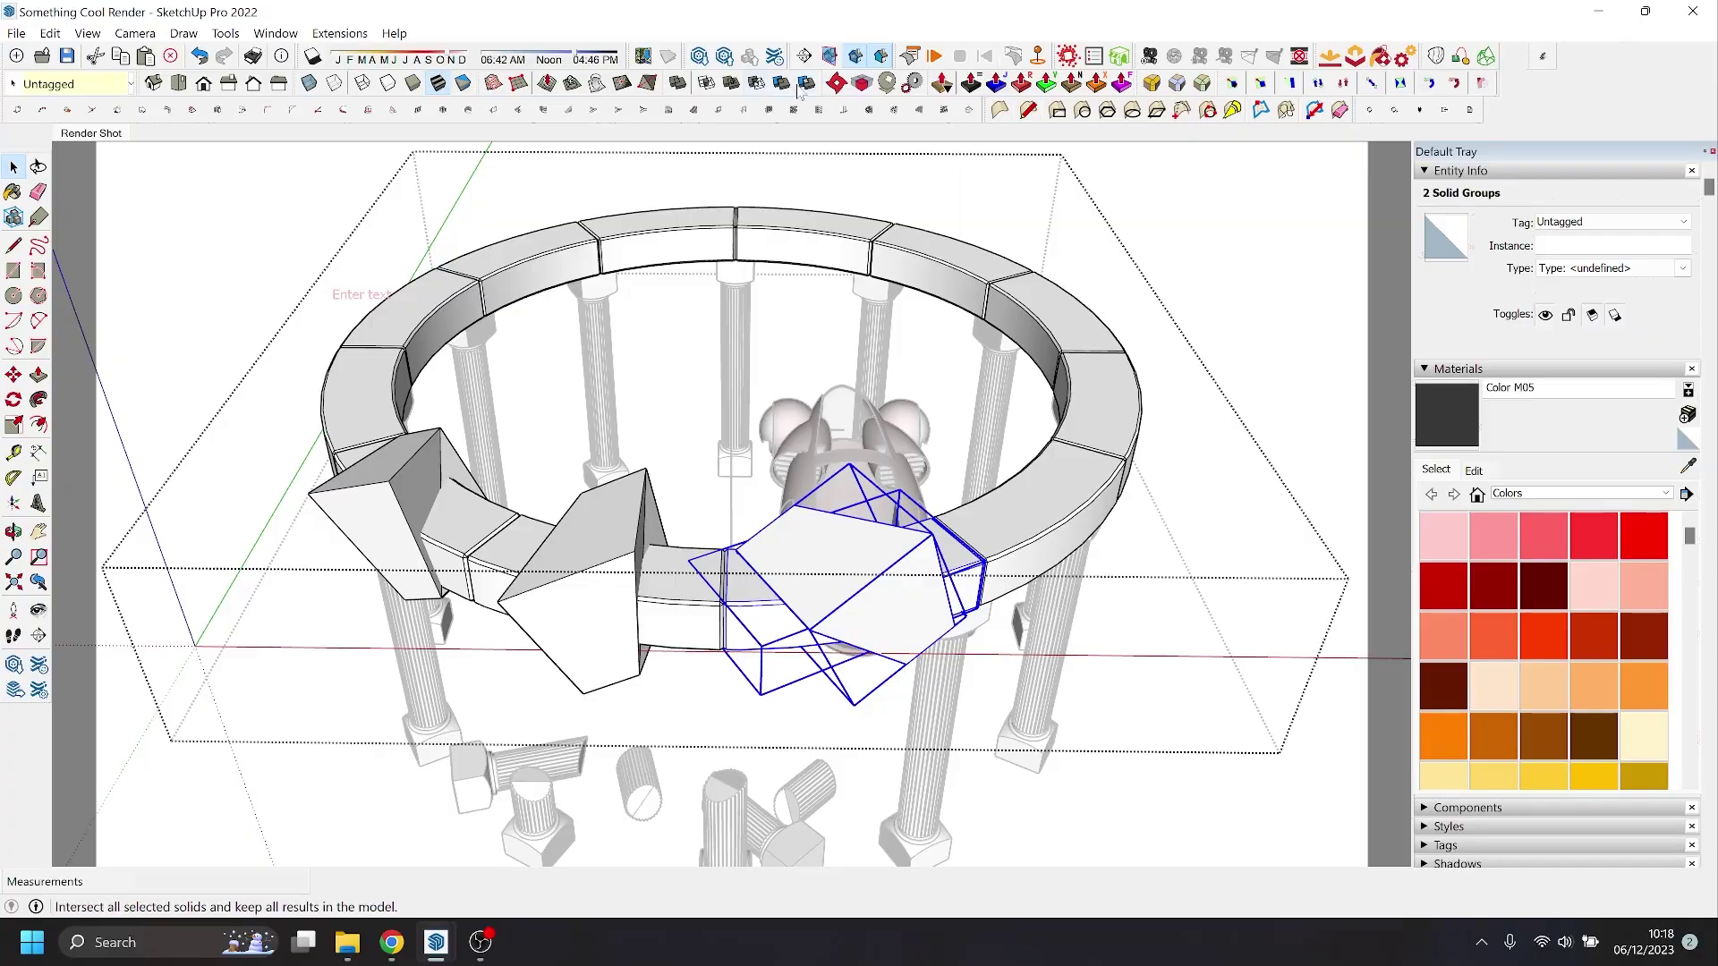
- Split the front ring beams with the angled blocks overlapping them and delete the leftover block pieces
click(851, 590)
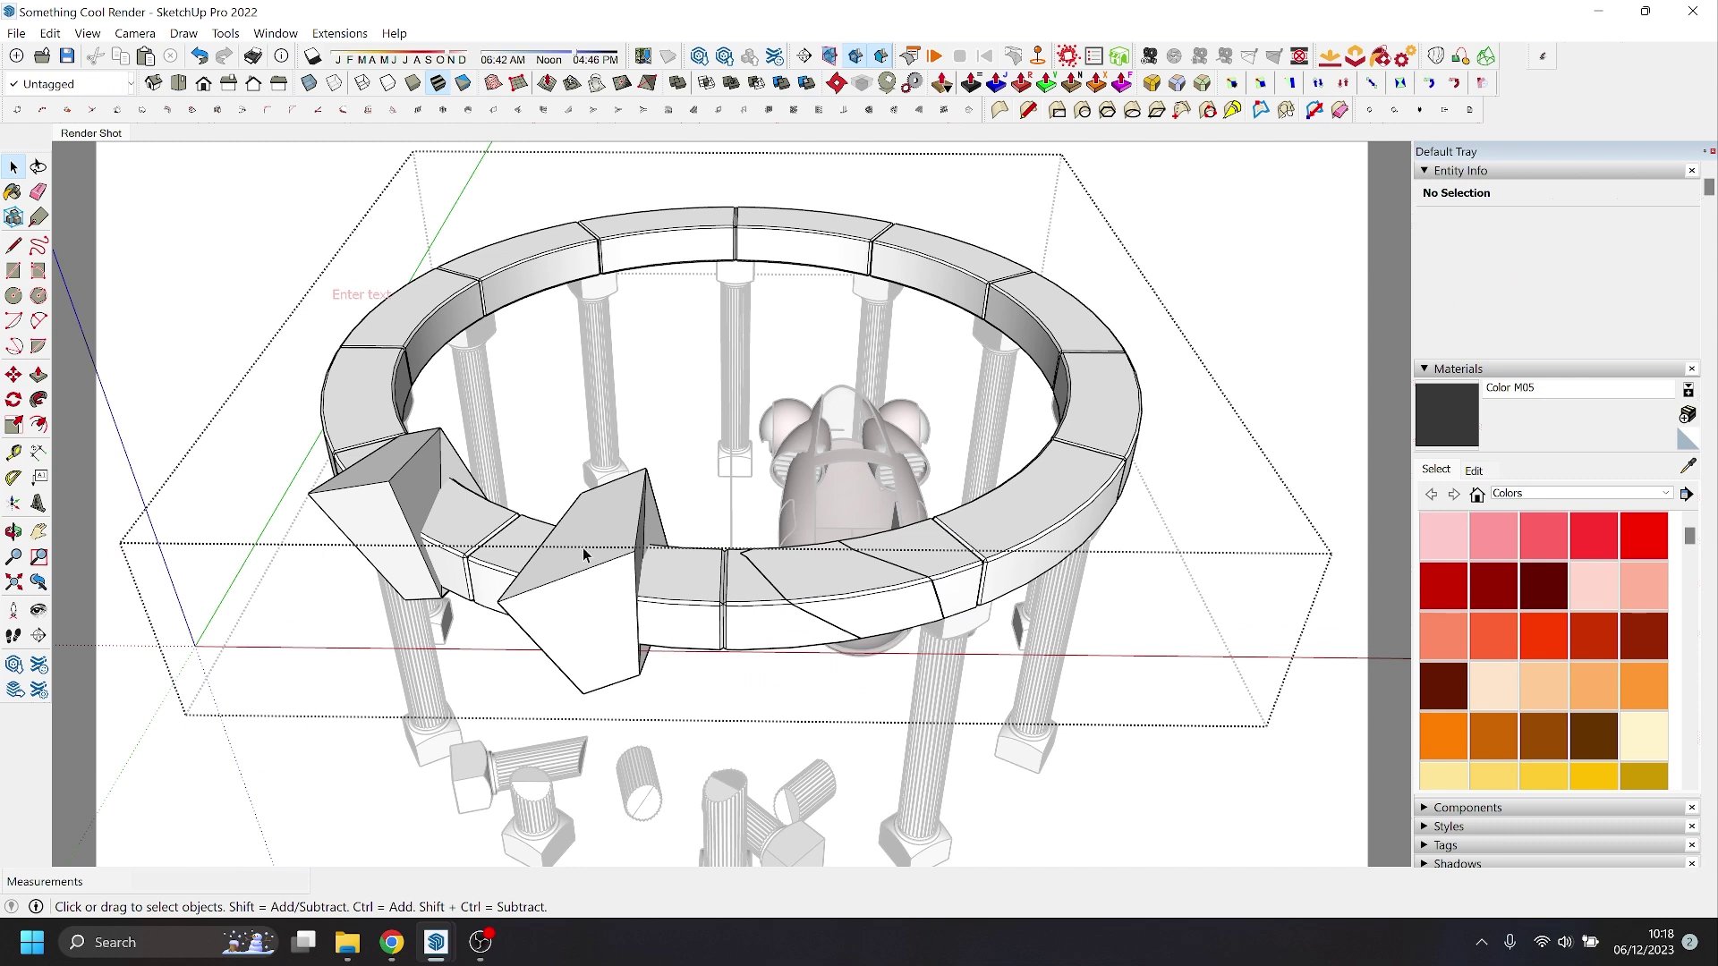
click(763, 635)
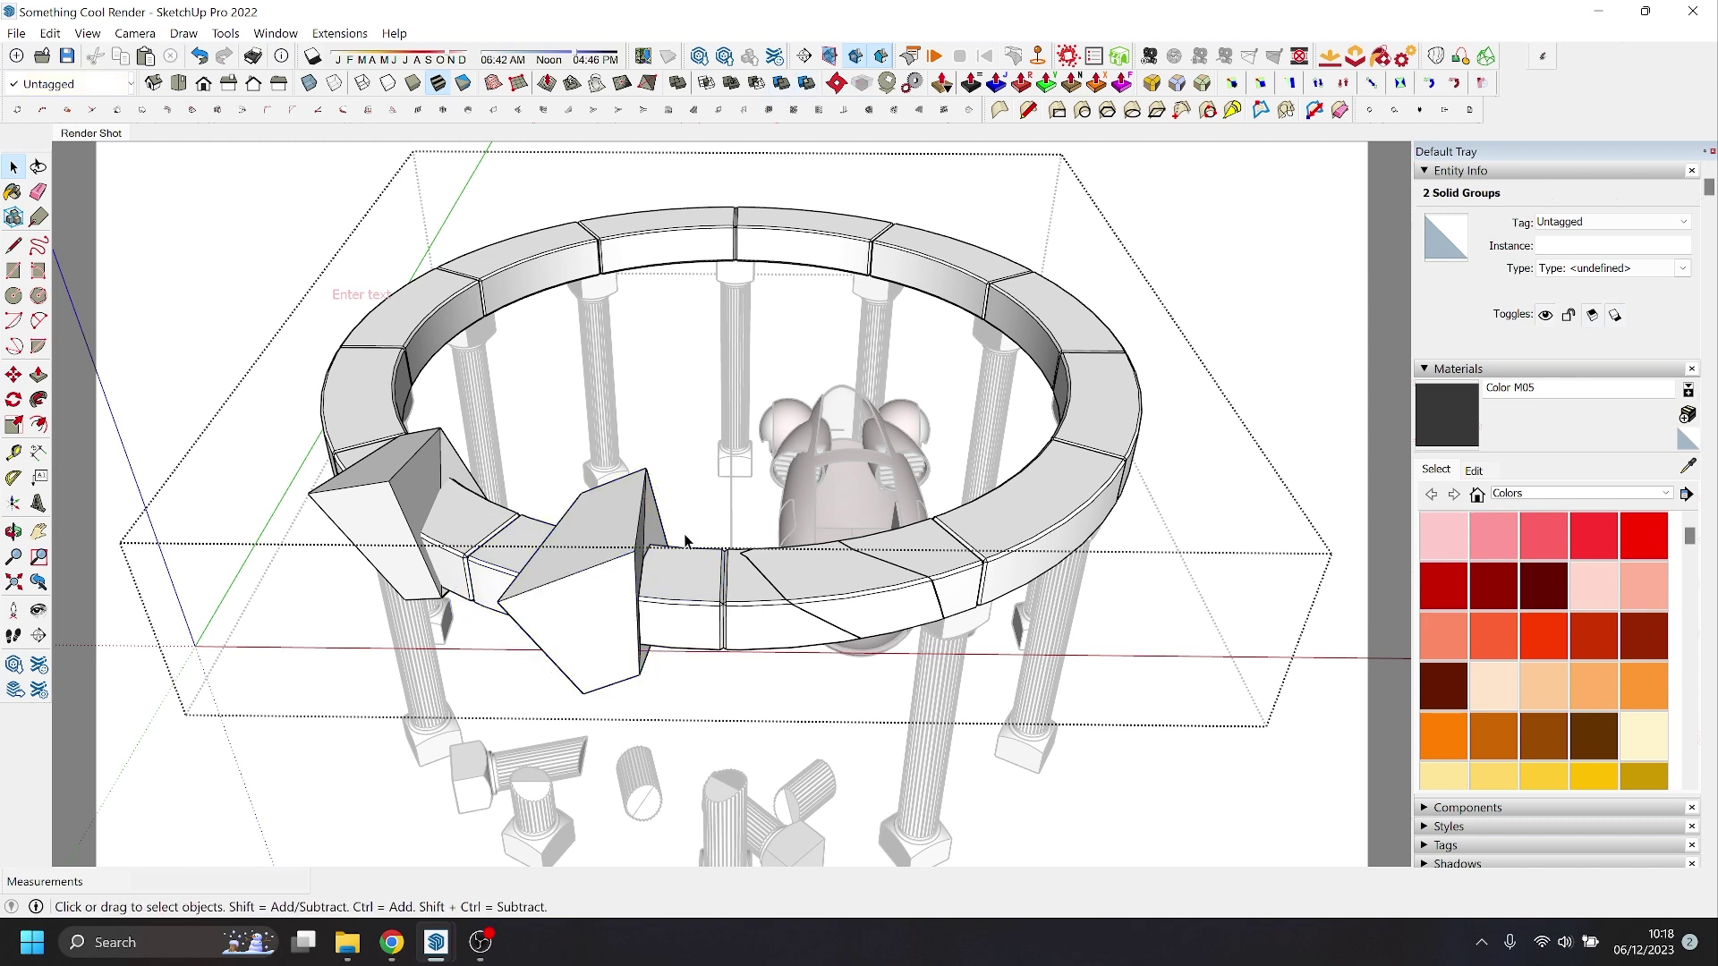
click(616, 531)
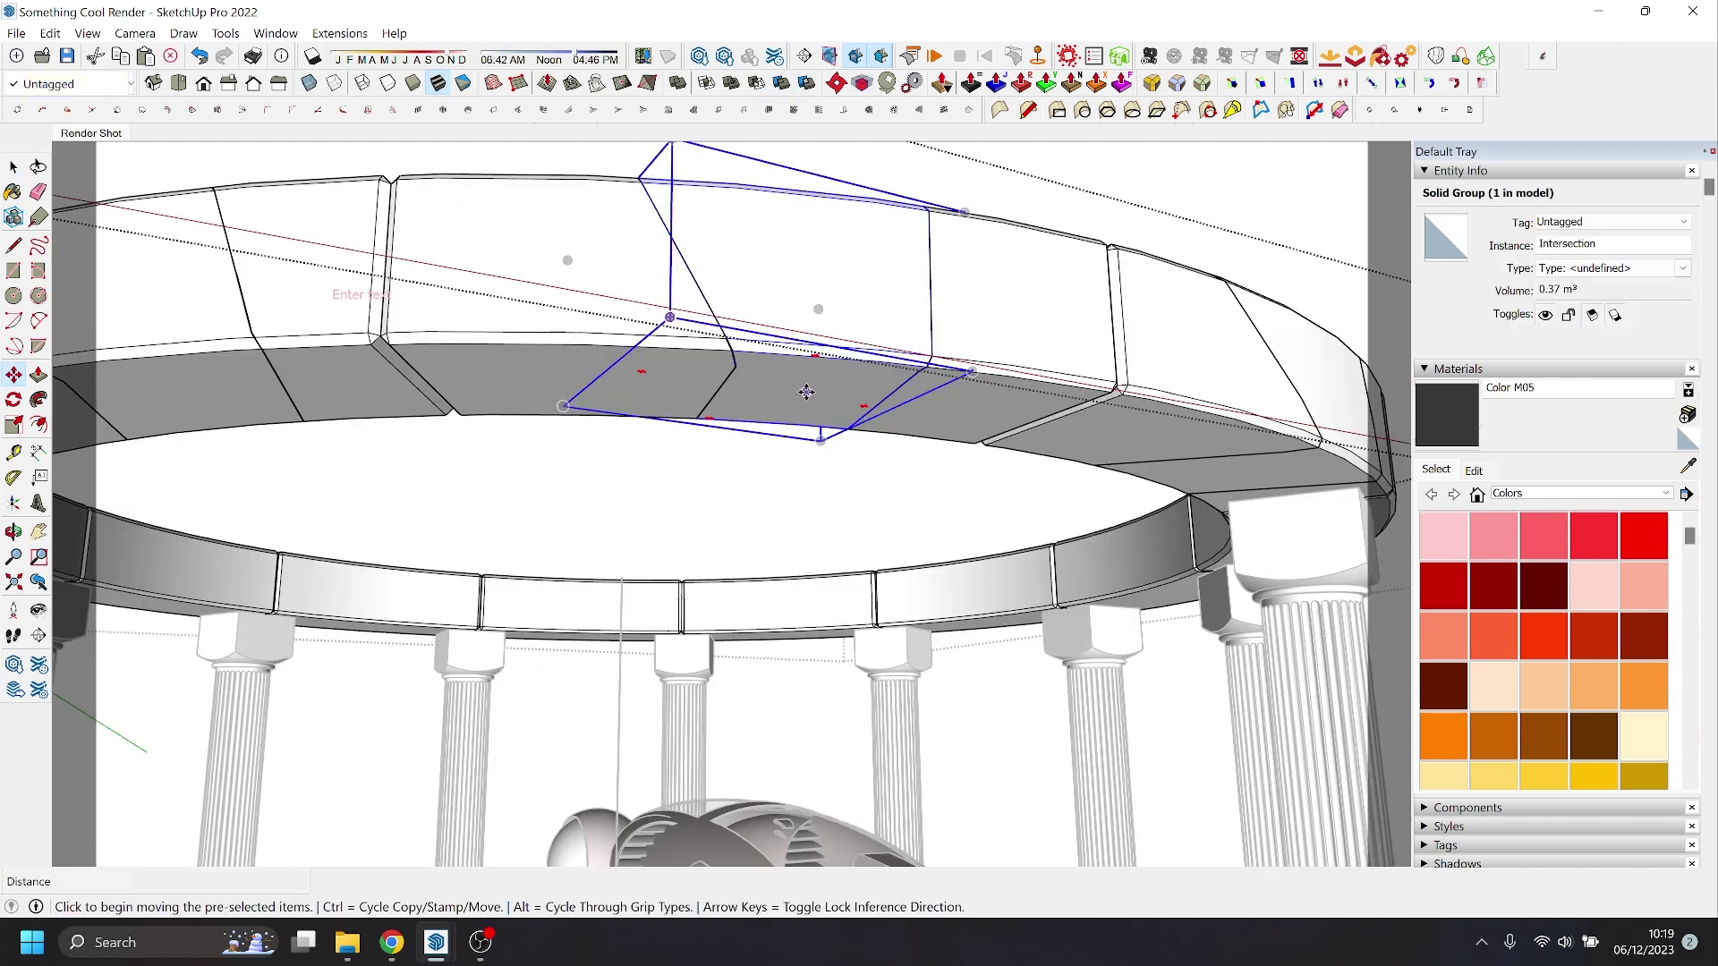
- Move the split intersection piece of the ring down the blue axis about 4270 mm to the ground between the broken columns
click(825, 470)
scroll(852, 573, down, 5)
middle_drag(852, 573, 740, 755)
scroll(824, 817, up, 3)
scroll(864, 821, up, 2)
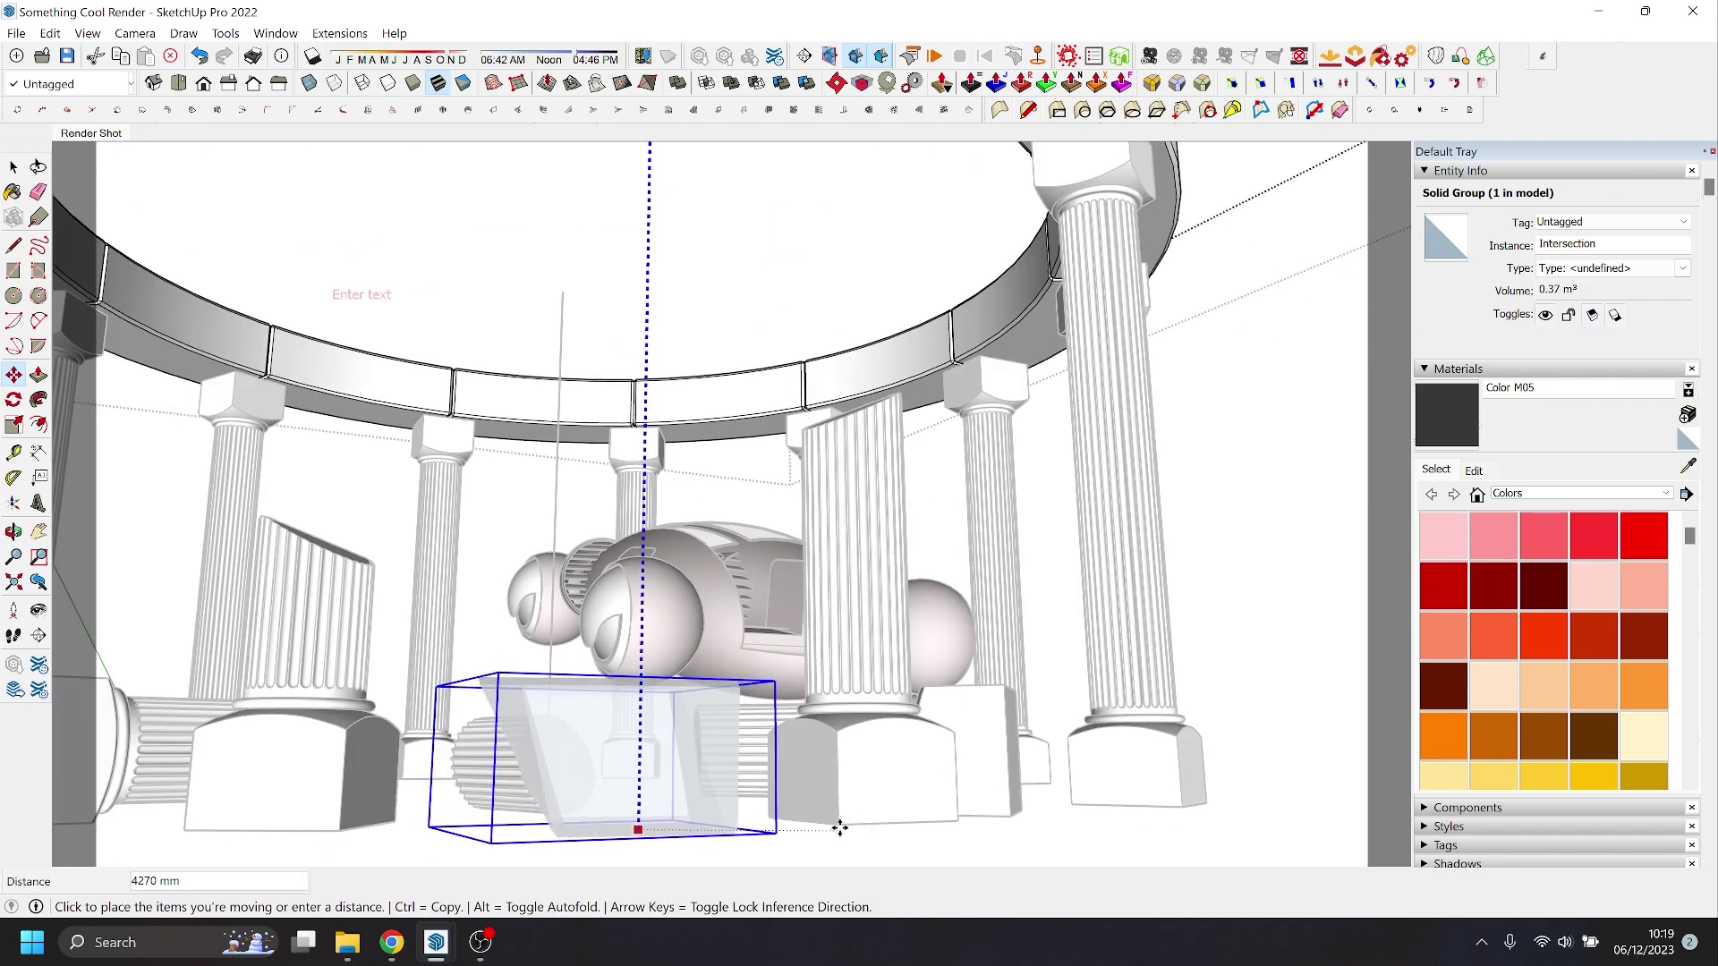
click(842, 824)
middle_drag(675, 682, 816, 728)
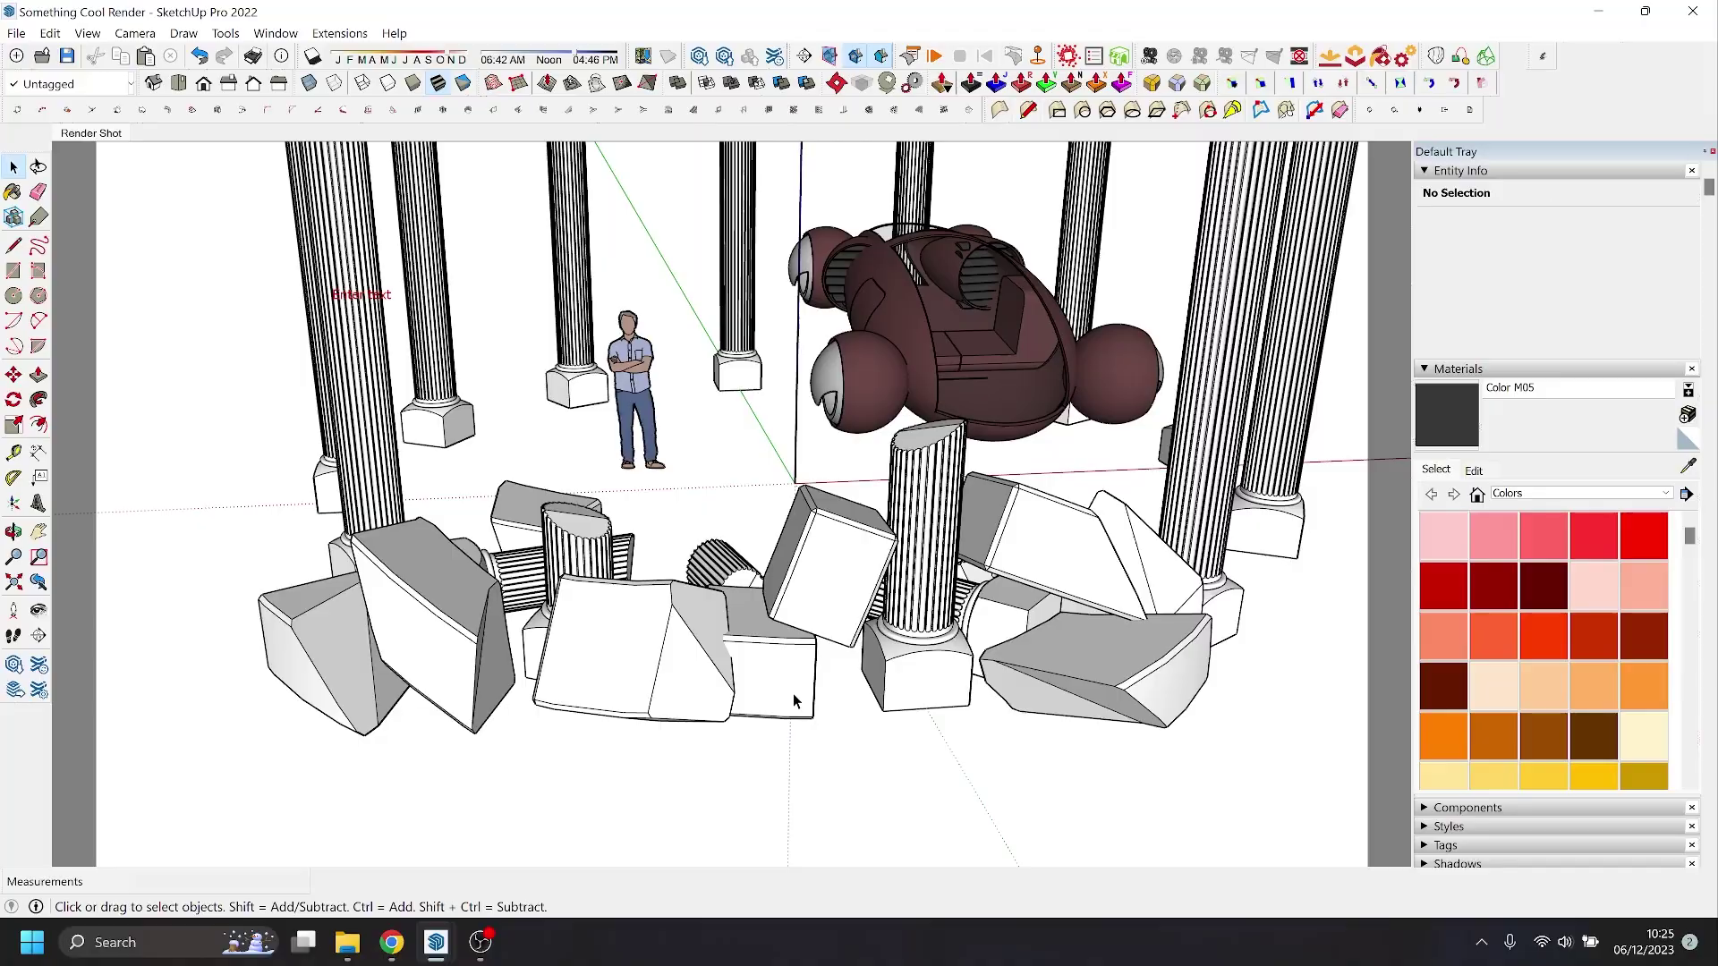
- Erase the spokes inside the centre circle and alternate radial segments to stagger the stone joints of the circular floor pattern
mouse_move(895, 627)
mouse_down()
mouse_move(975, 650)
mouse_move(724, 716)
mouse_move(759, 694)
mouse_up()
key(space)
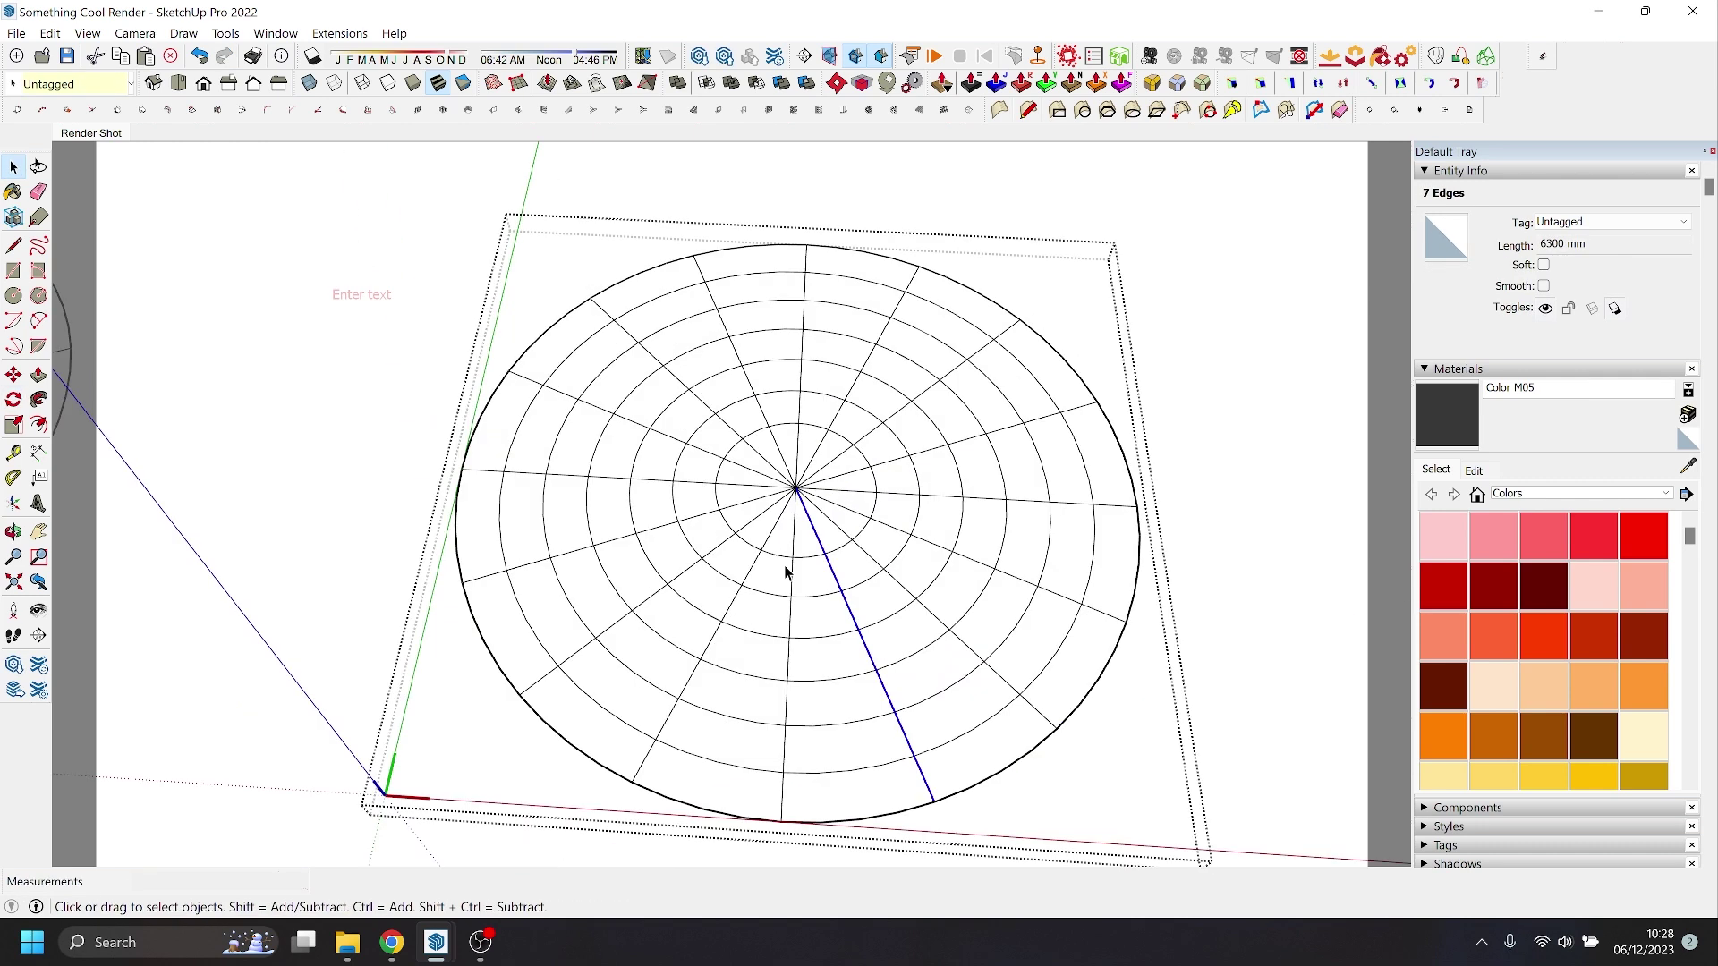
key(e)
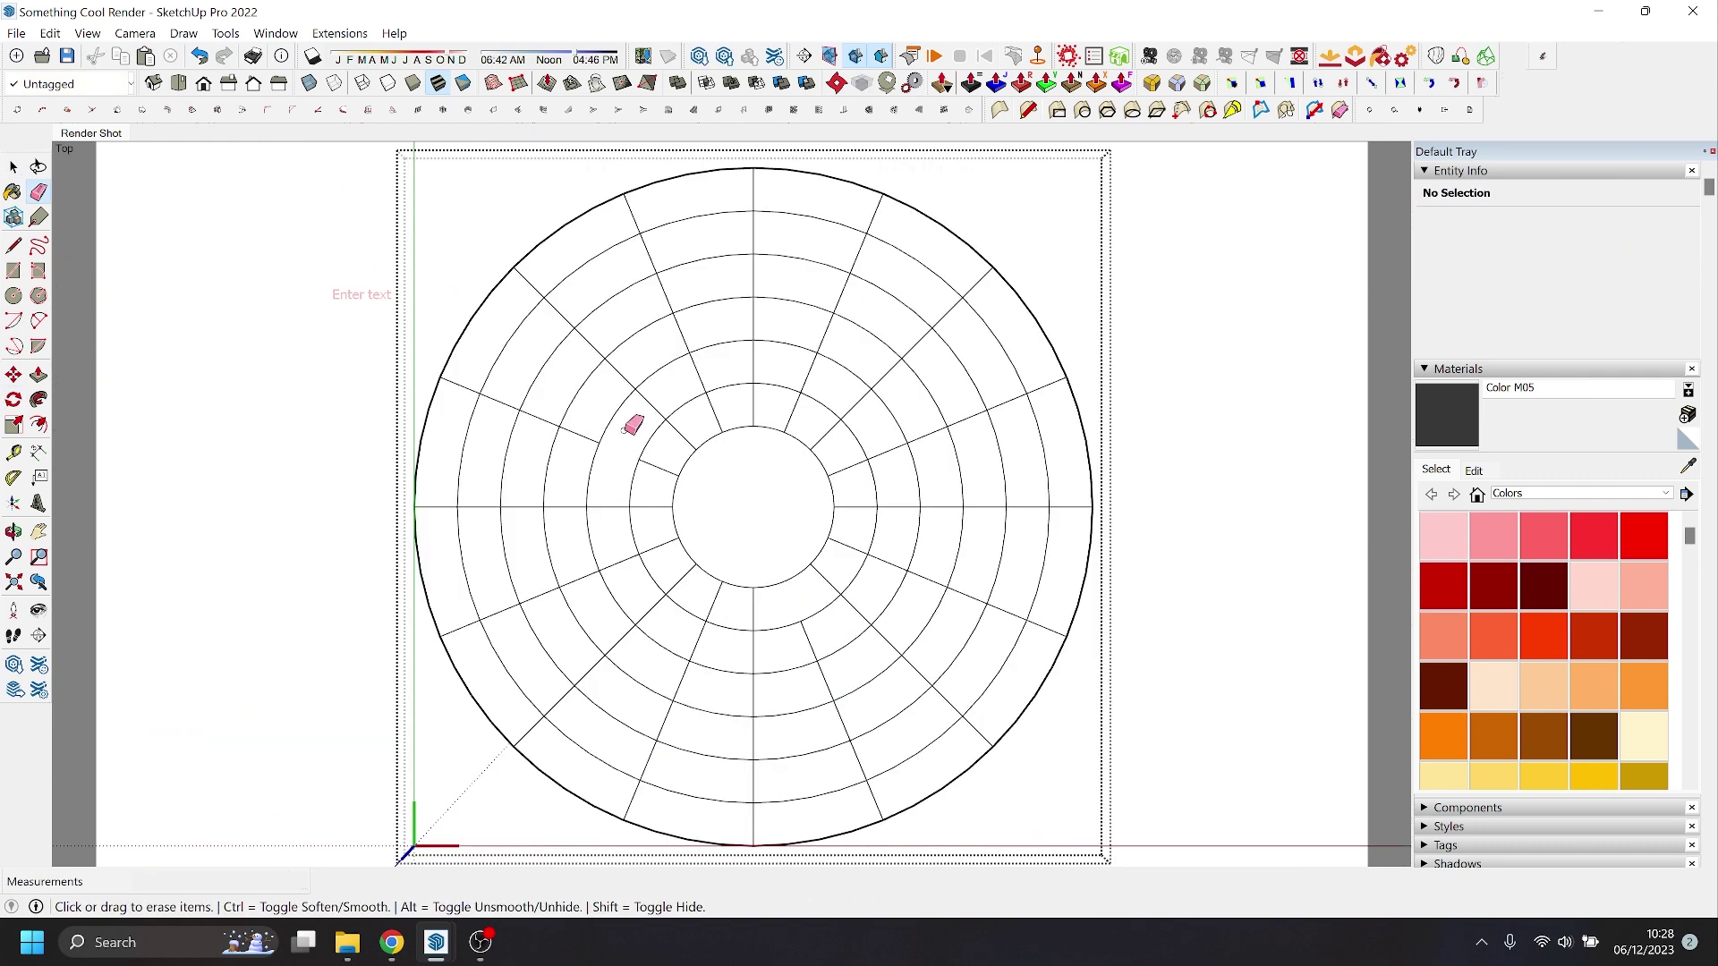
click(951, 301)
key(space)
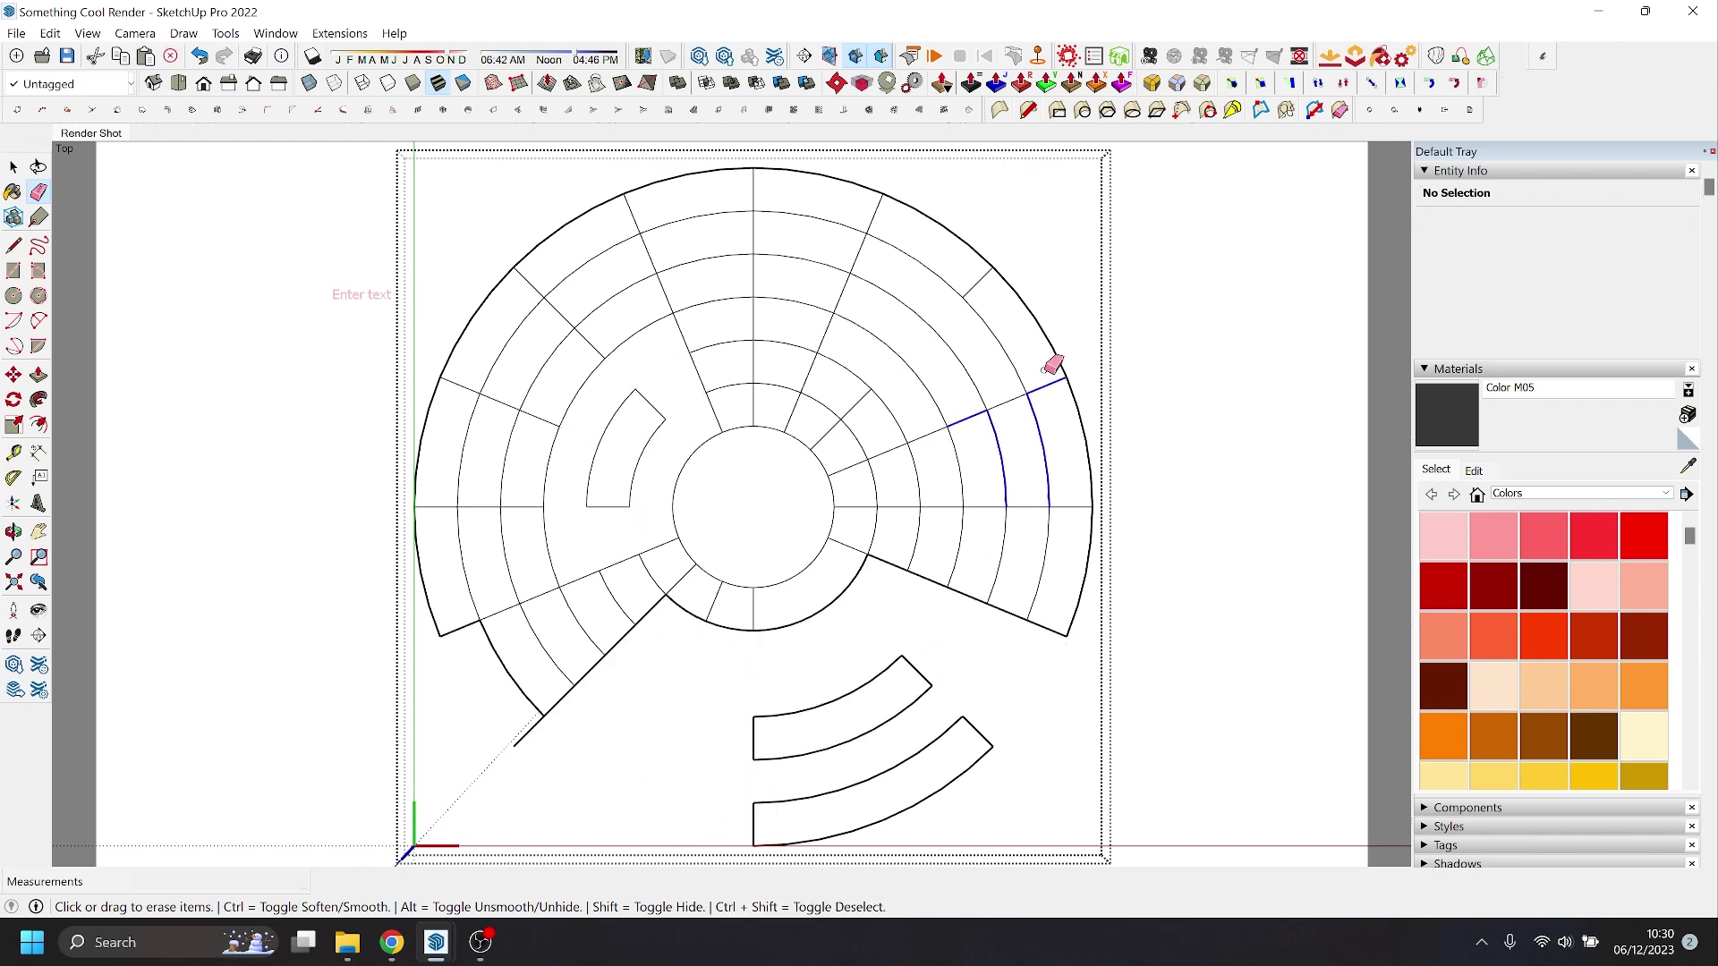
- Extrude the remaining curved floor segments upward with Push/Pull to form thick stone slabs around the centre disc
mouse_move(885, 498)
mouse_down()
mouse_move(686, 665)
mouse_move(552, 713)
mouse_up()
mouse_move(694, 618)
mouse_down()
mouse_move(542, 597)
mouse_move(552, 488)
mouse_move(659, 169)
mouse_up()
key(p)
middle_drag(659, 169, 764, 448)
click(743, 651)
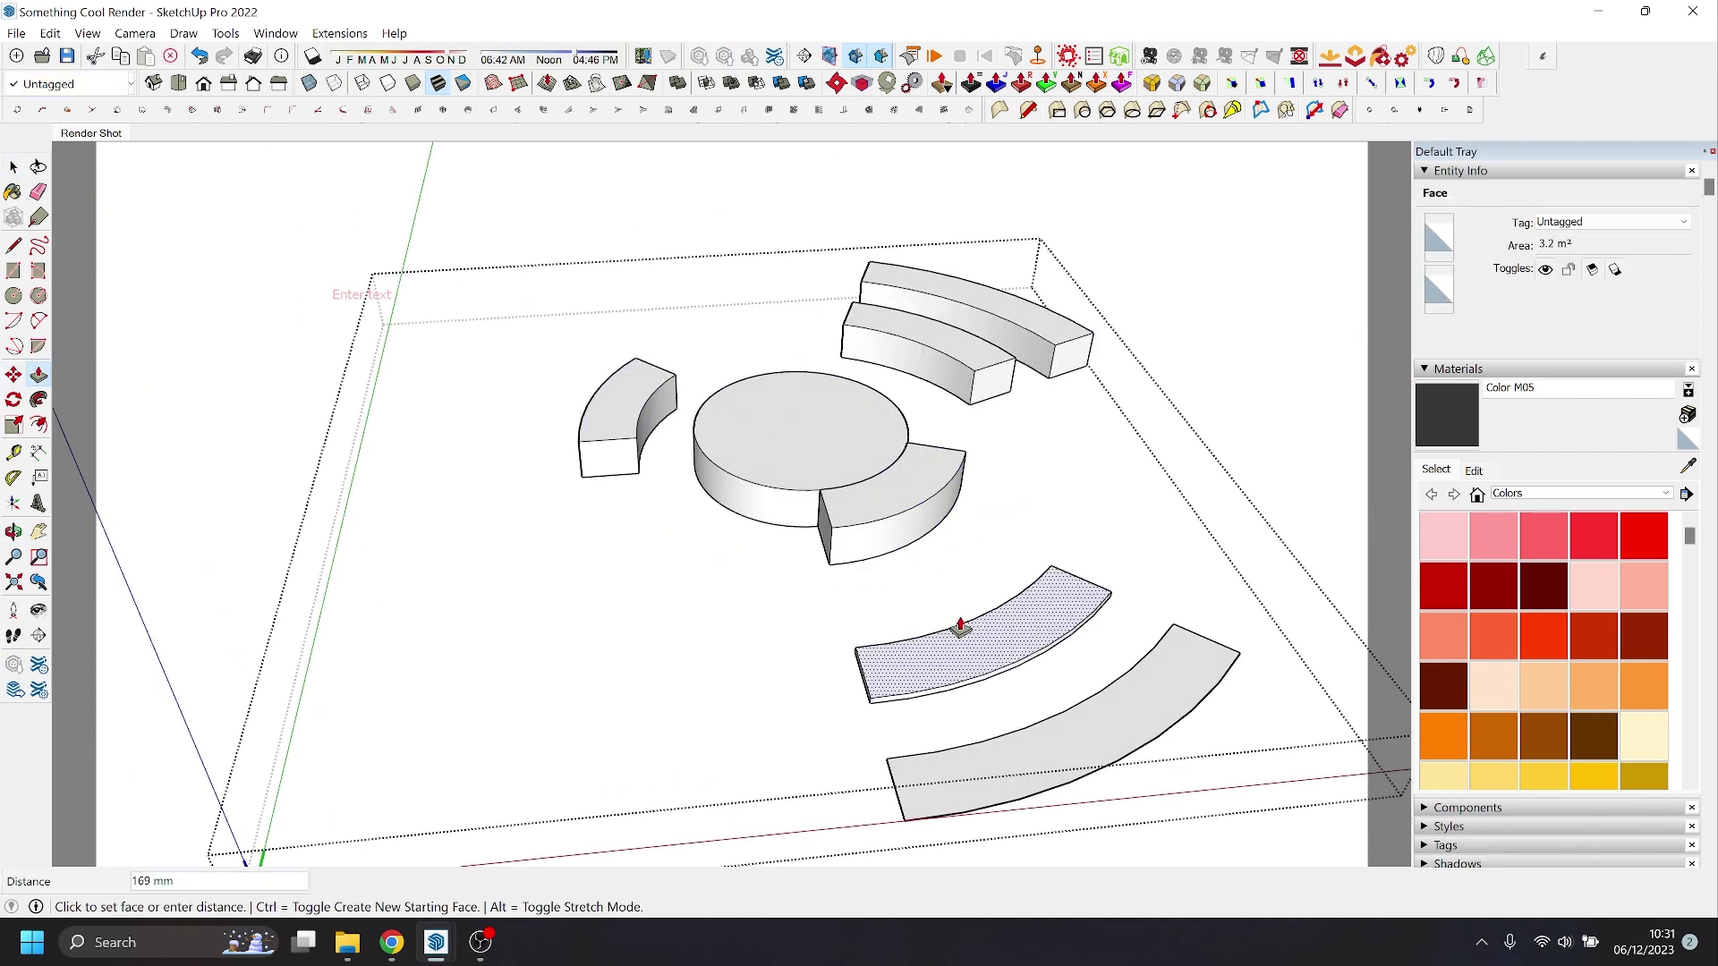
click(909, 644)
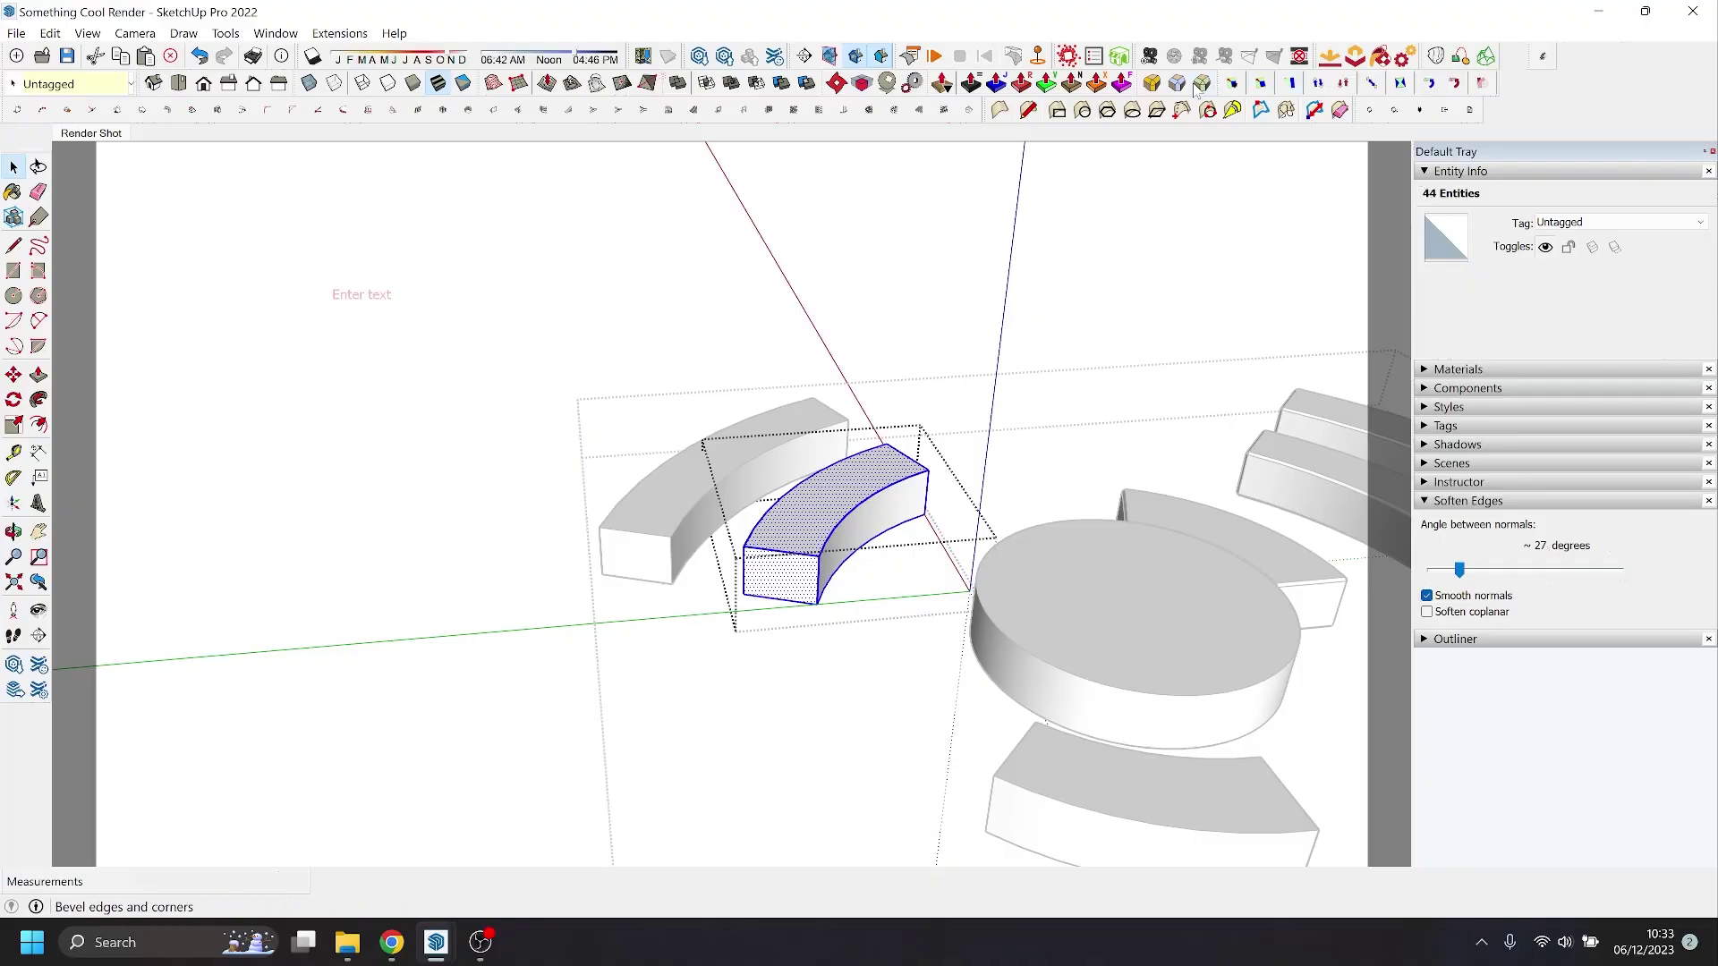
- Bevel the edges of the selected curved floor stone with a 30 mm offset
click(1196, 87)
click(768, 574)
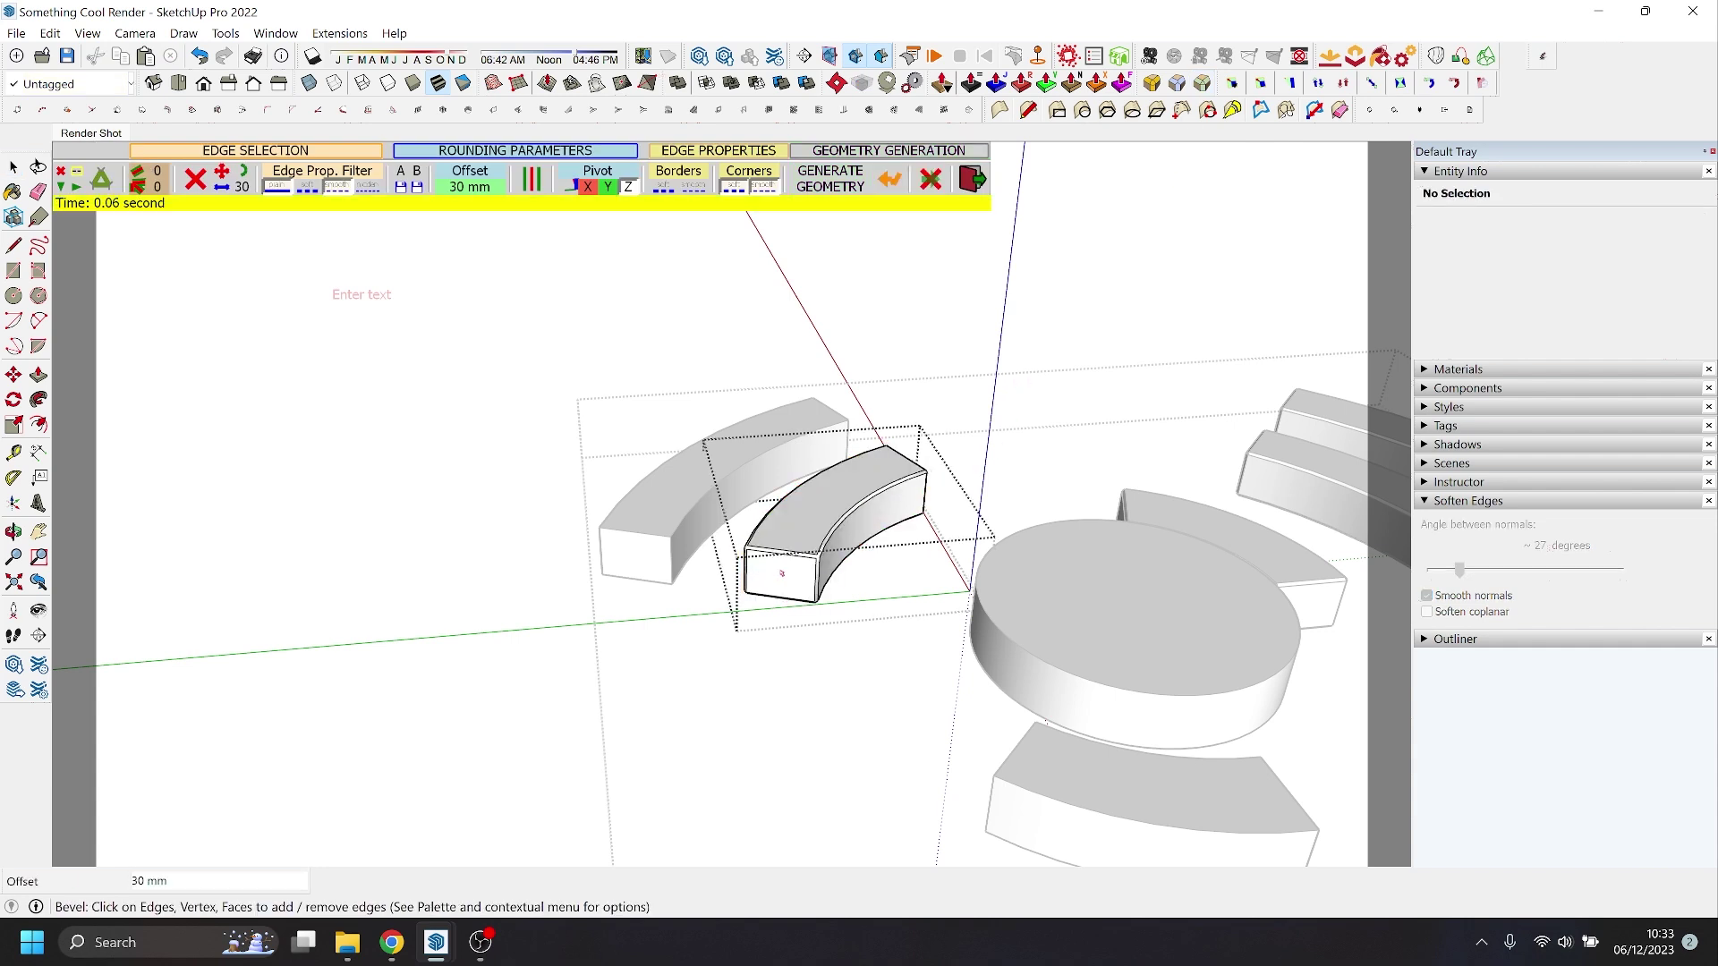
key(space)
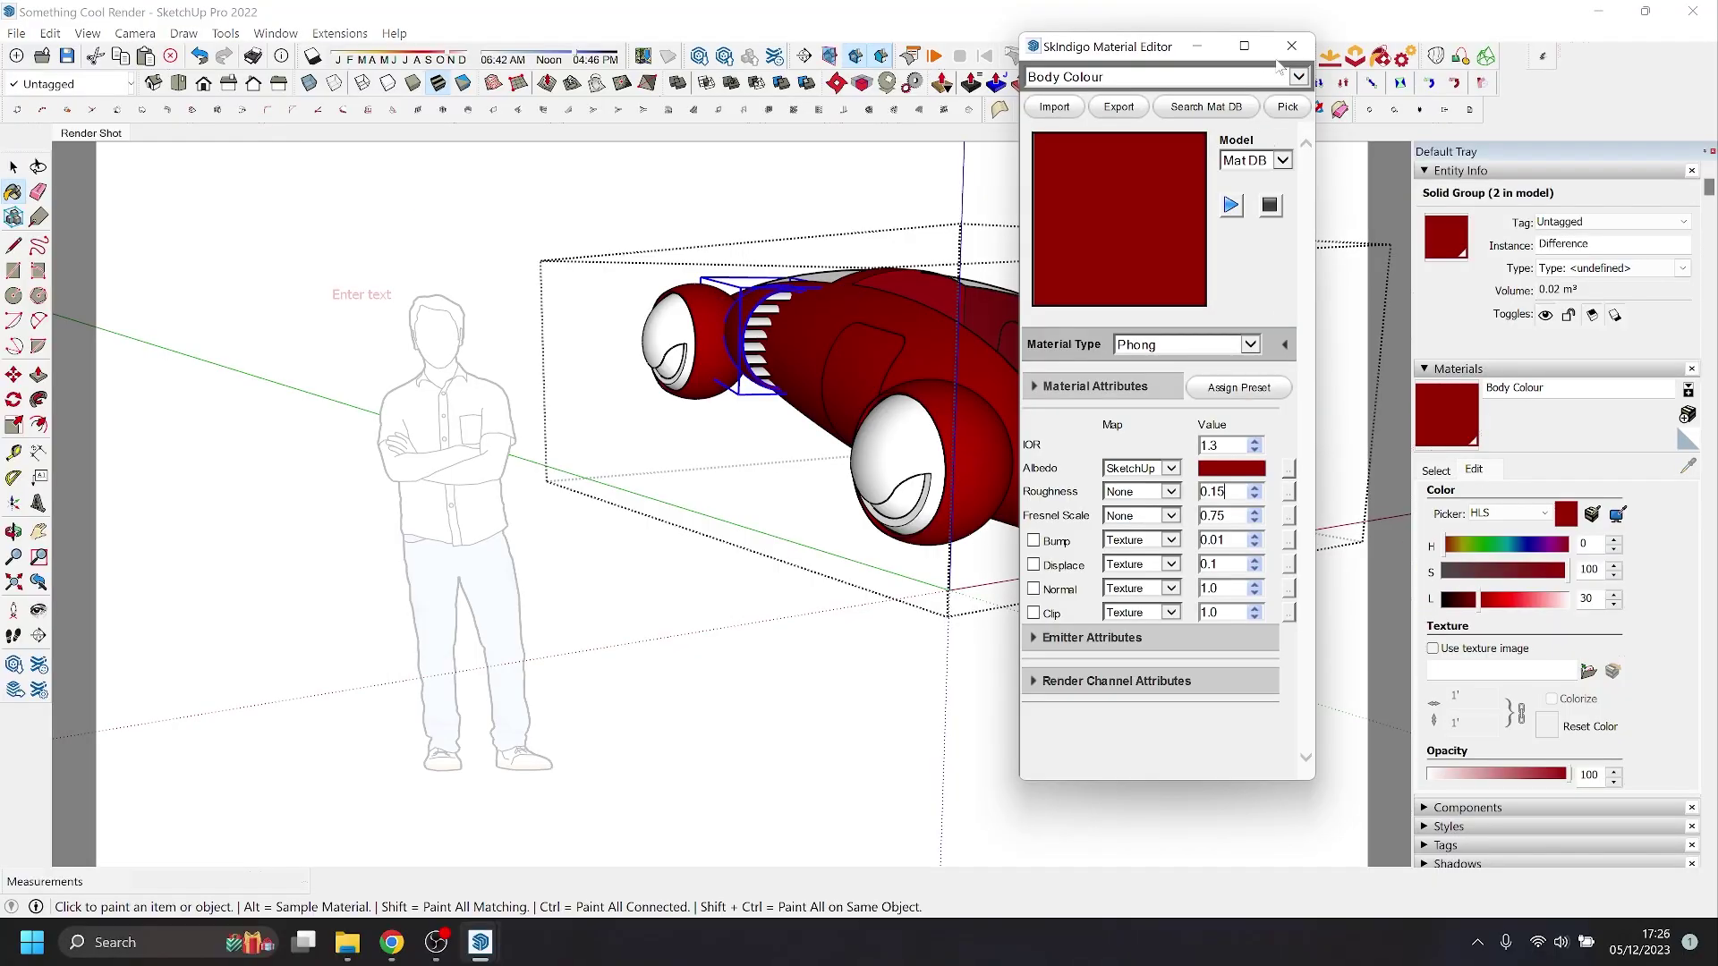
- Finish the Body Colour material with a roughness of 0.15 and lower its colour saturation
click(1291, 45)
click(1483, 572)
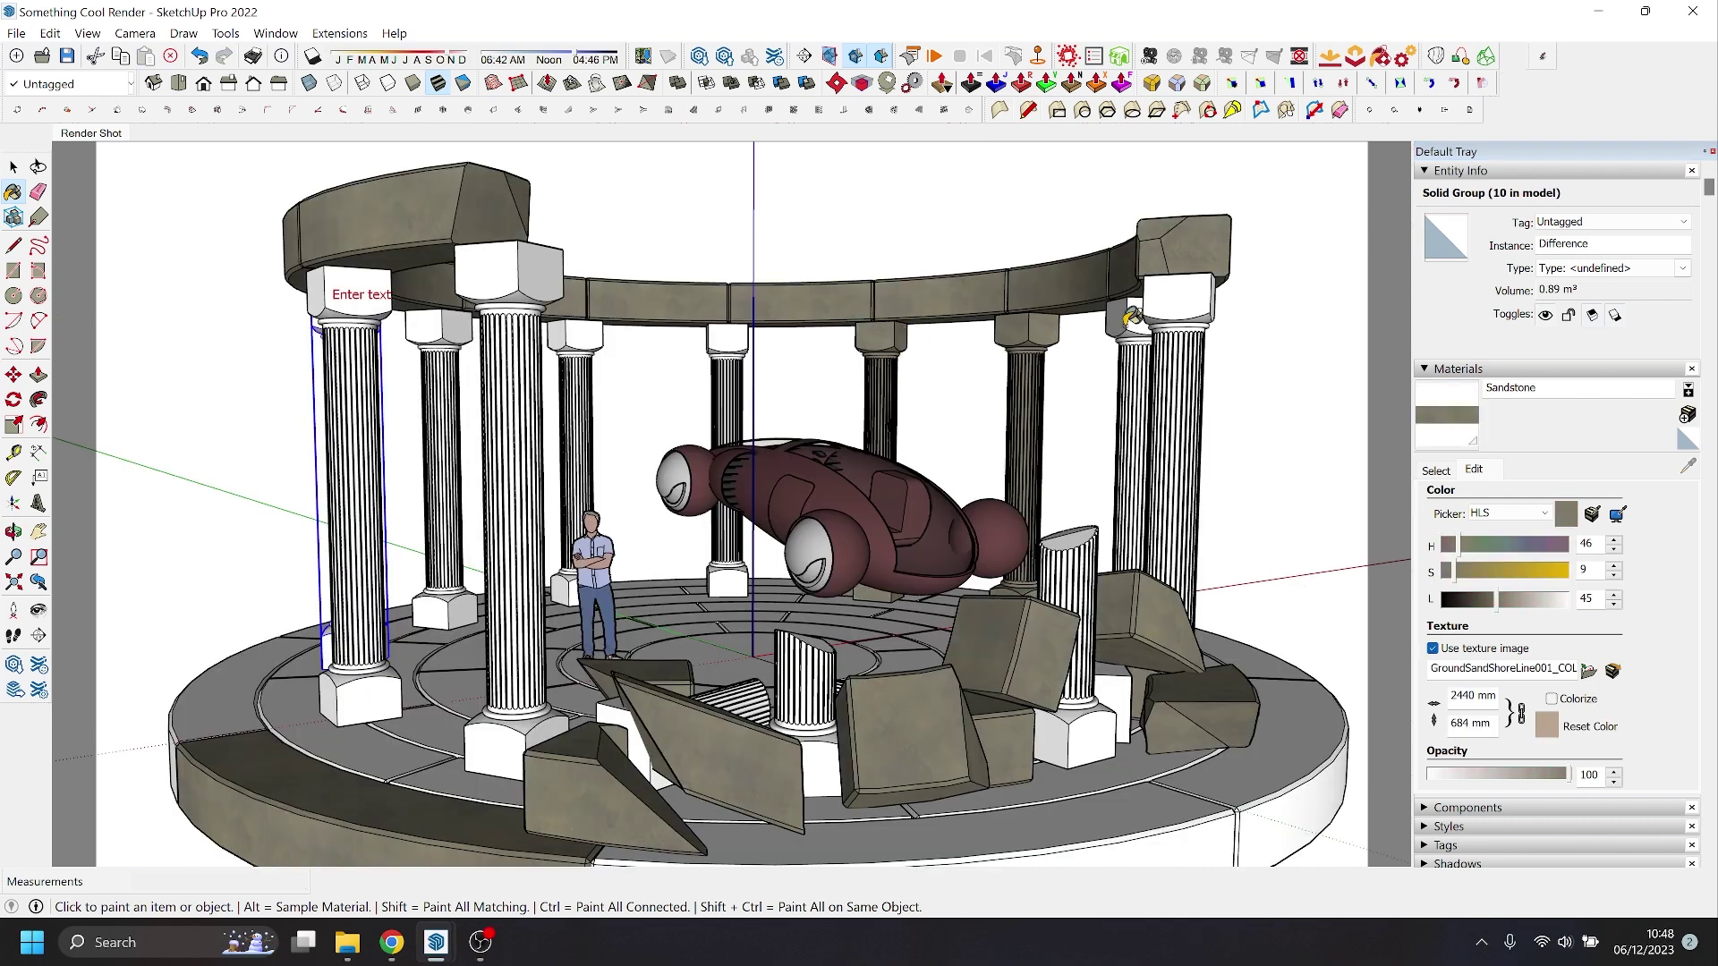
- Paint the right and rear columns, the platform stones and the broken column pieces with the Sandstone material
click(1177, 292)
click(1285, 739)
click(1083, 644)
click(803, 668)
click(559, 352)
click(414, 320)
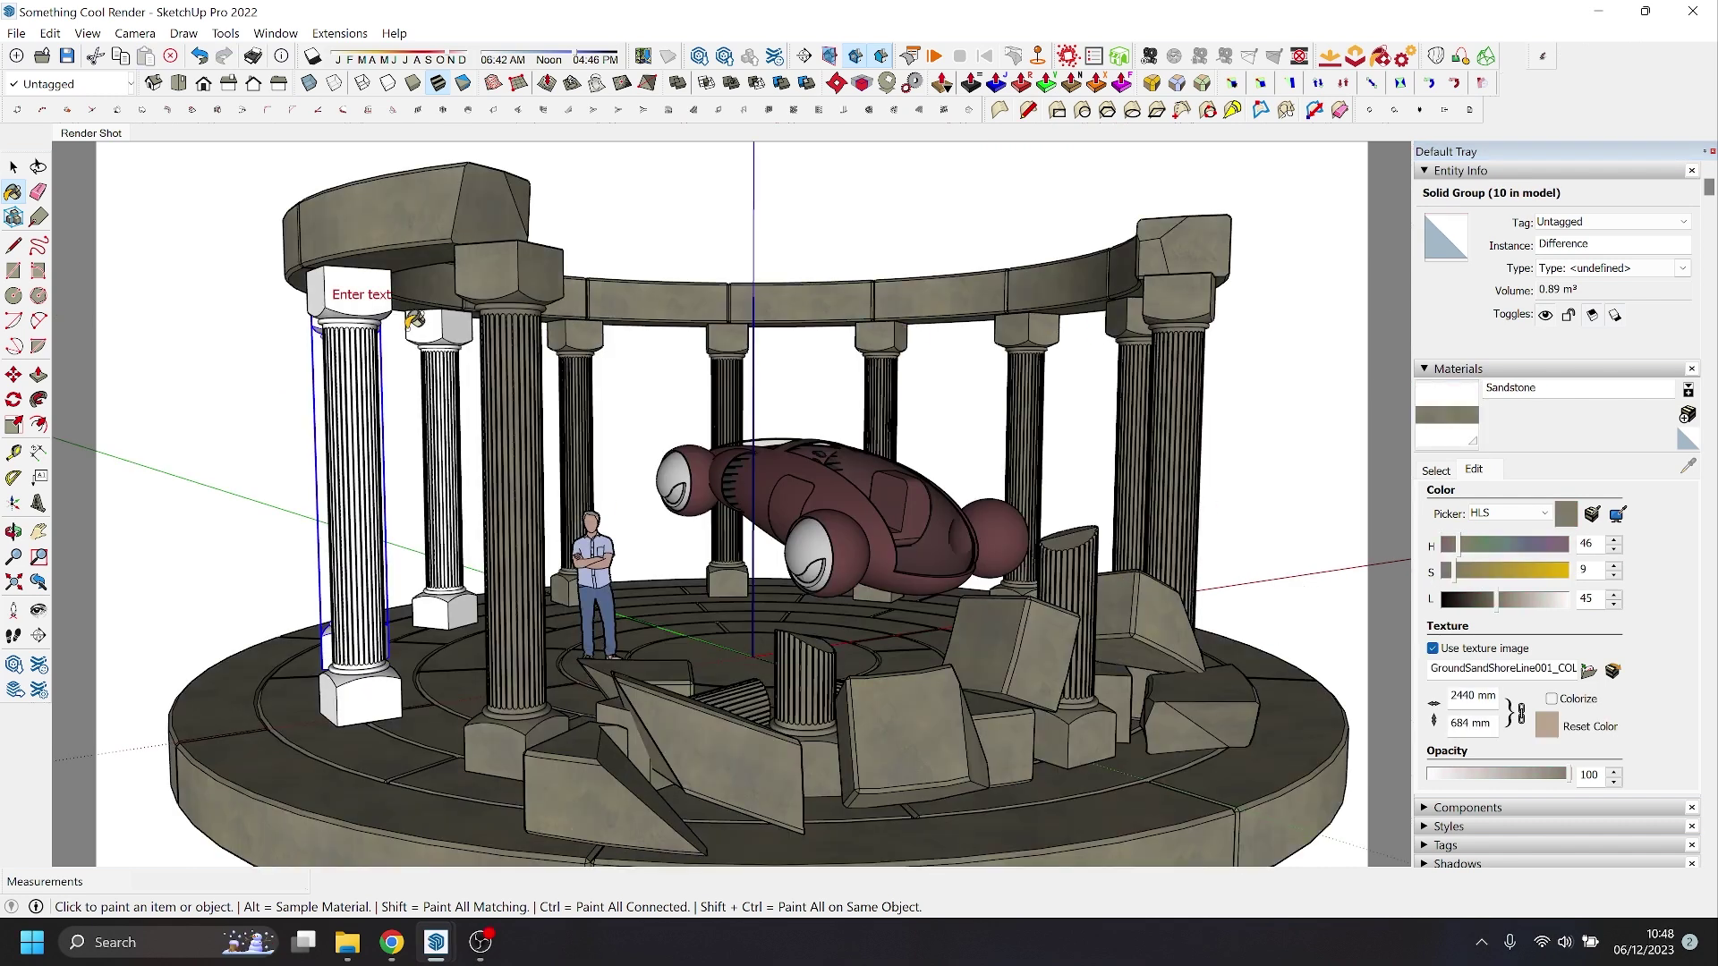
- Try the Sandstone material on the unpainted front-left column and undo the last two fills
click(352, 276)
click(356, 285)
key(ctrl+z)
key(ctrl+z)
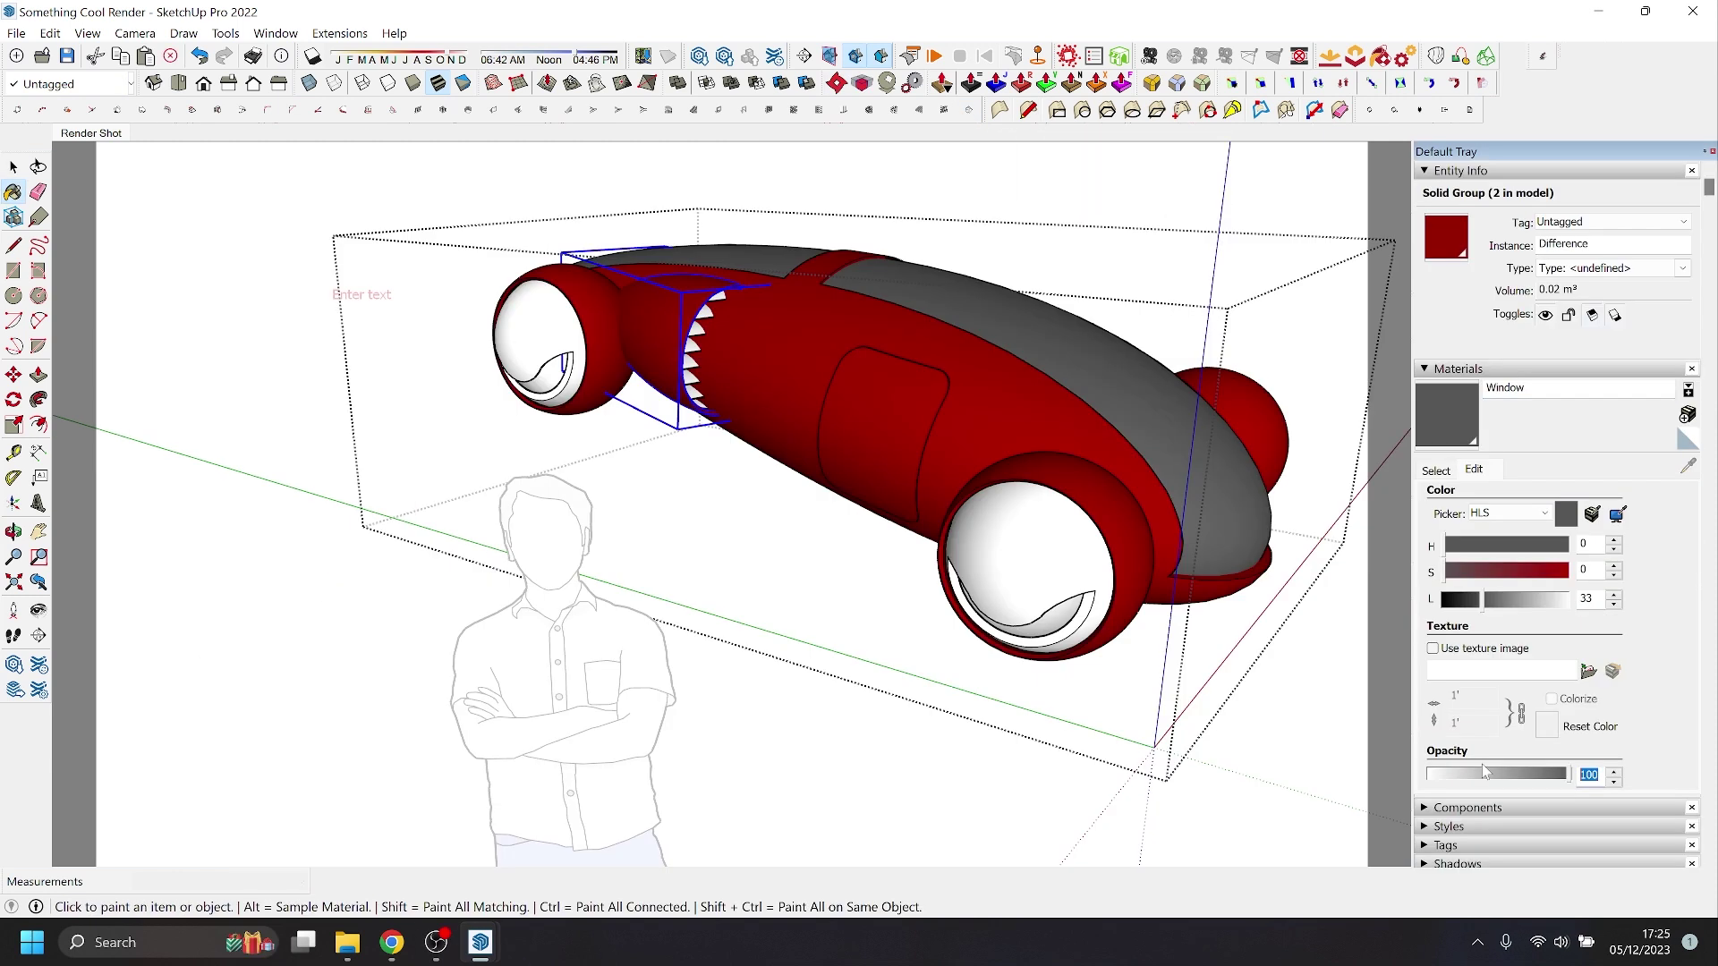
- Reduce the opacity of the dark grey Window material on the car's canopy
text(2)
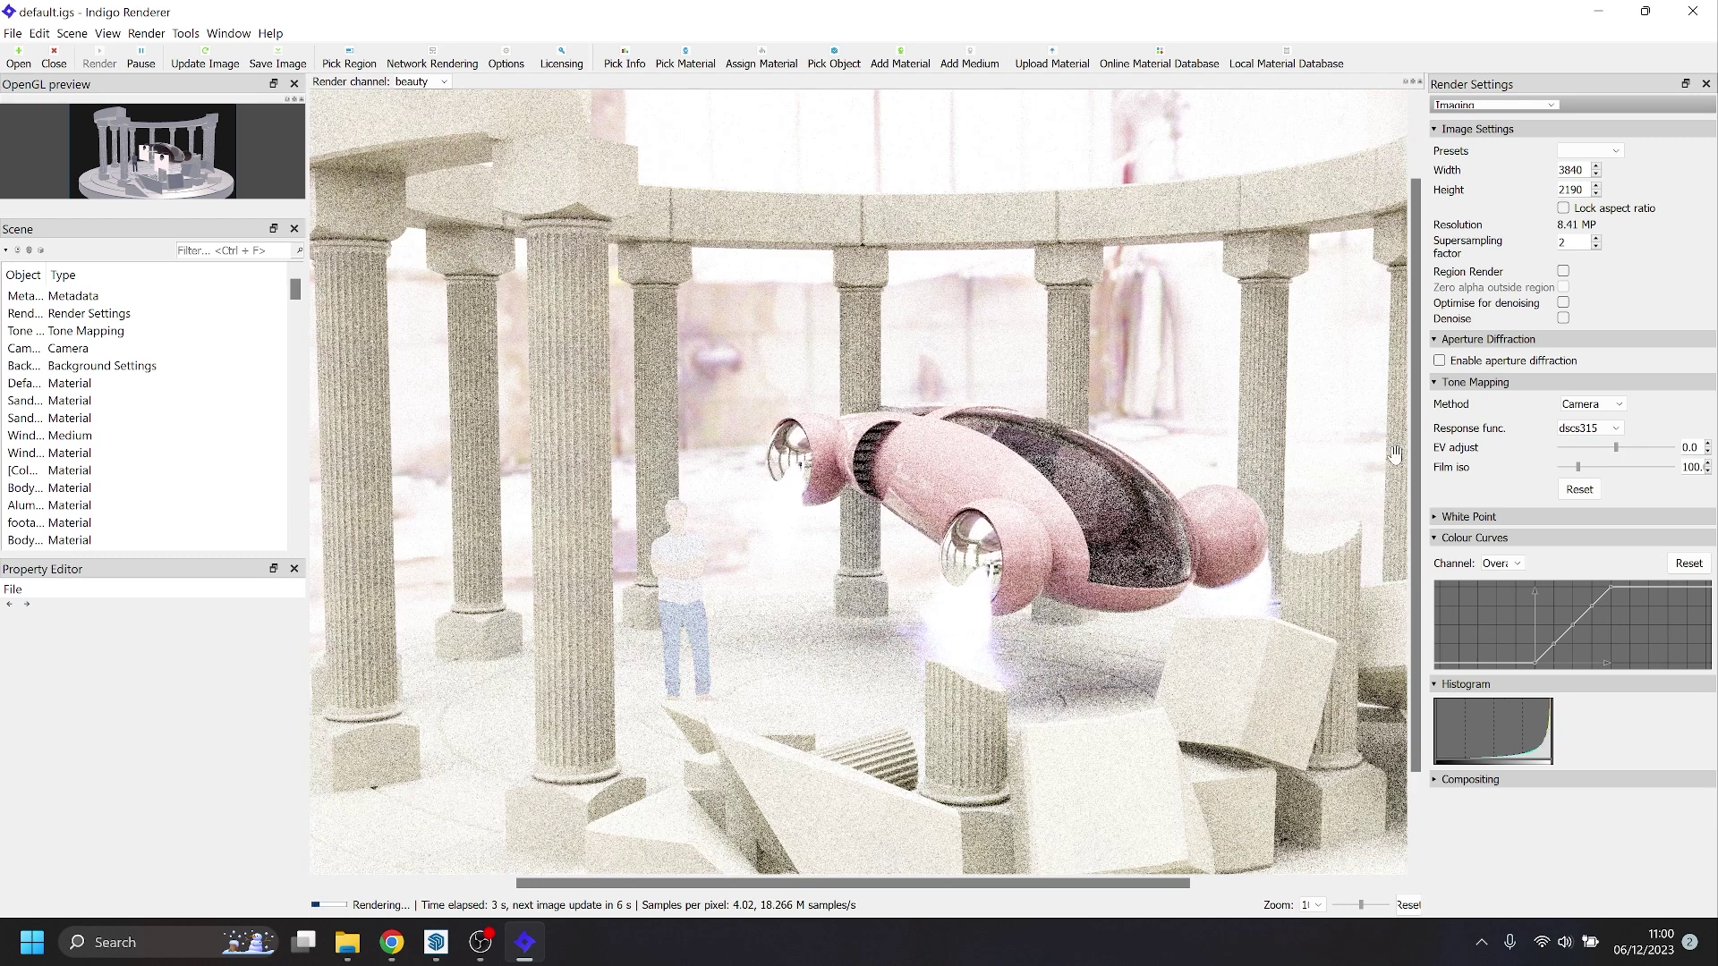
- Switch to Indigo Renderer and darken the render by lowering EV adjust to -3.5
scroll(1707, 452, down, 6)
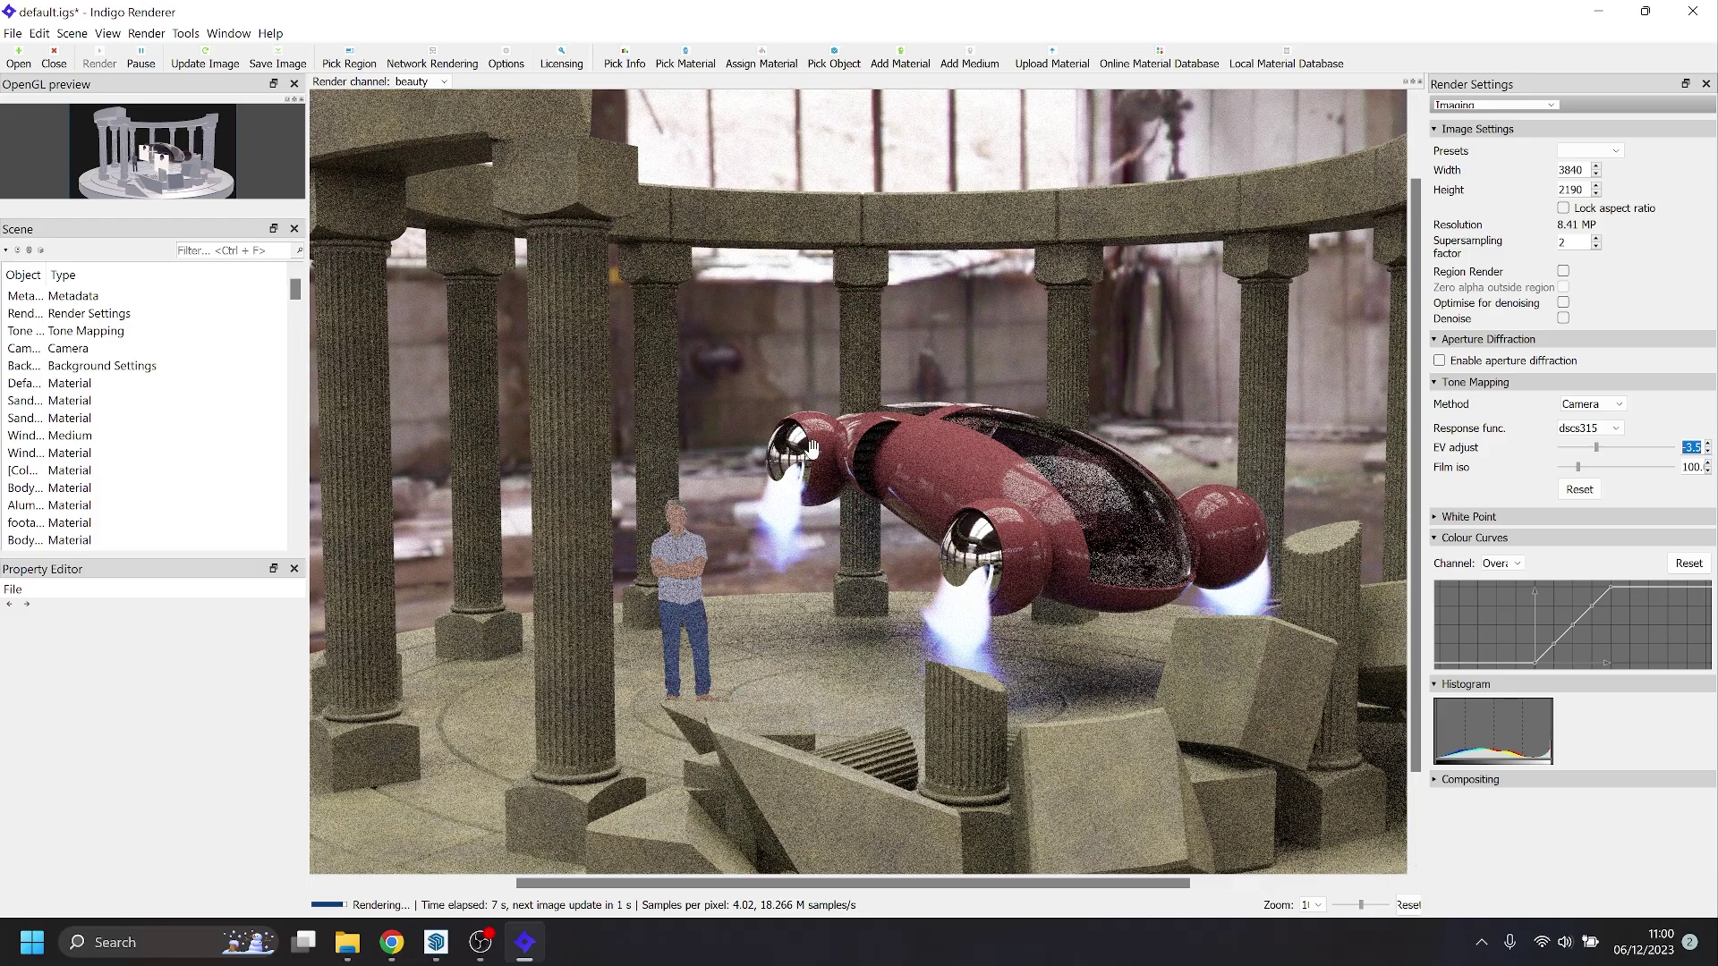
scroll(812, 447, down, 2)
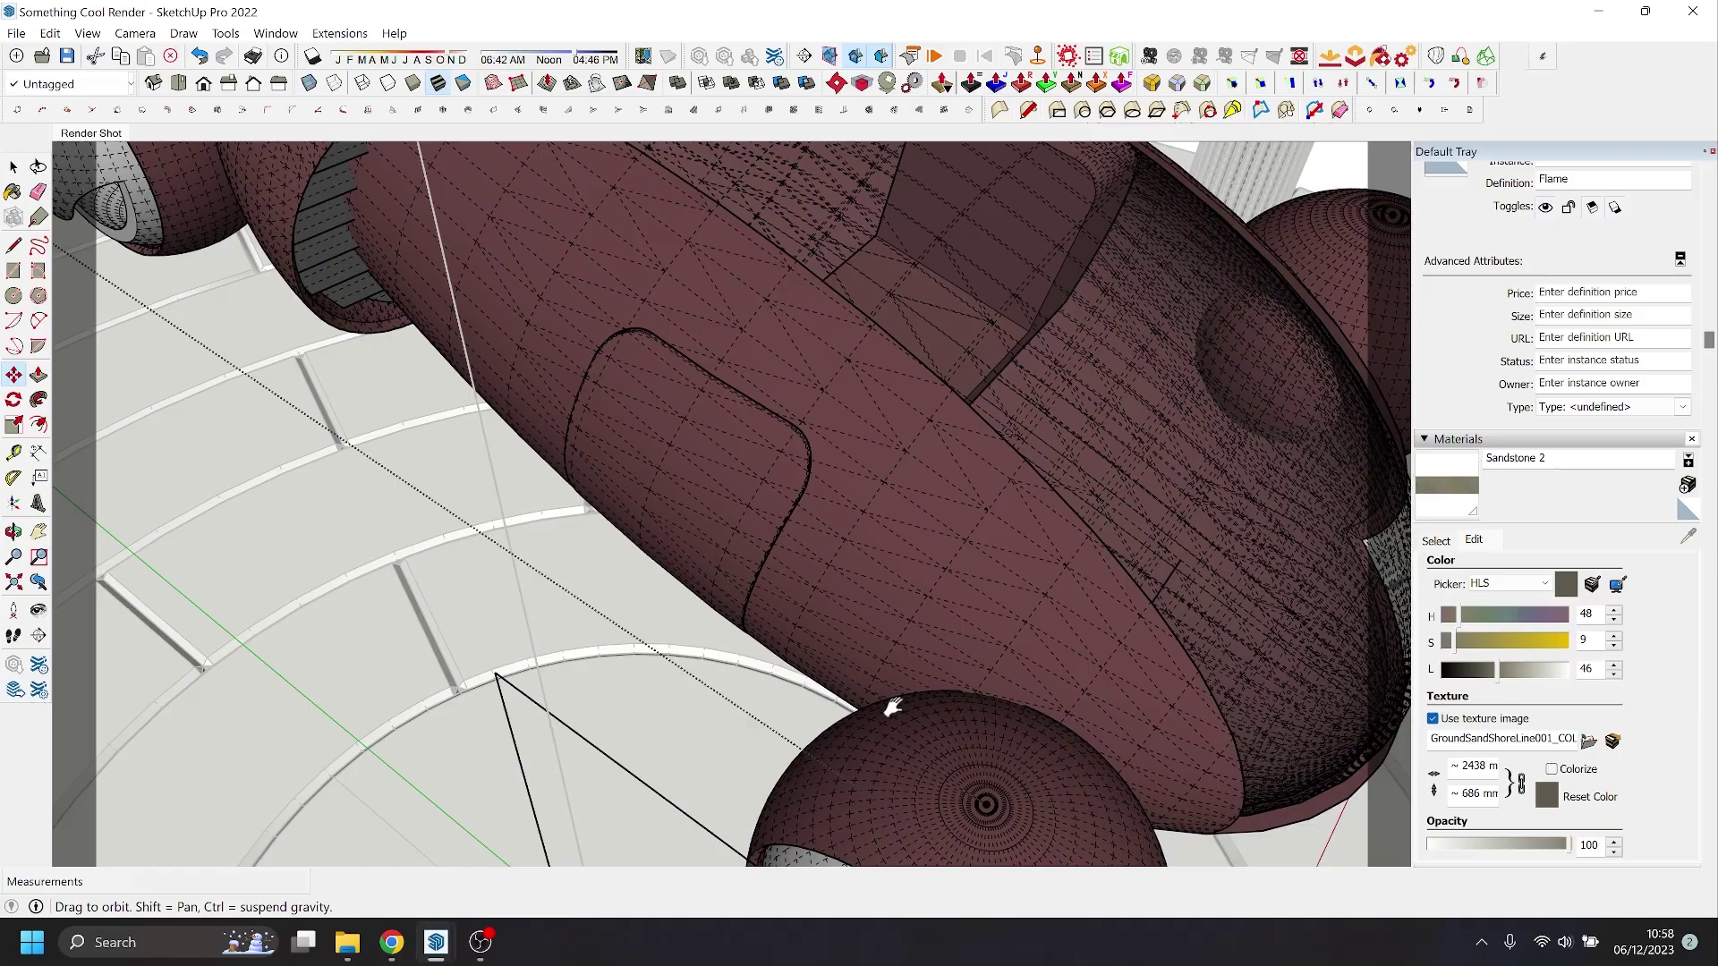
- In SketchUp, copy the Flame component from the front wheel to the matching point on the rear wheel sphere
mouse_move(889, 701)
middle_down()
mouse_move(660, 564)
mouse_move(977, 760)
middle_up()
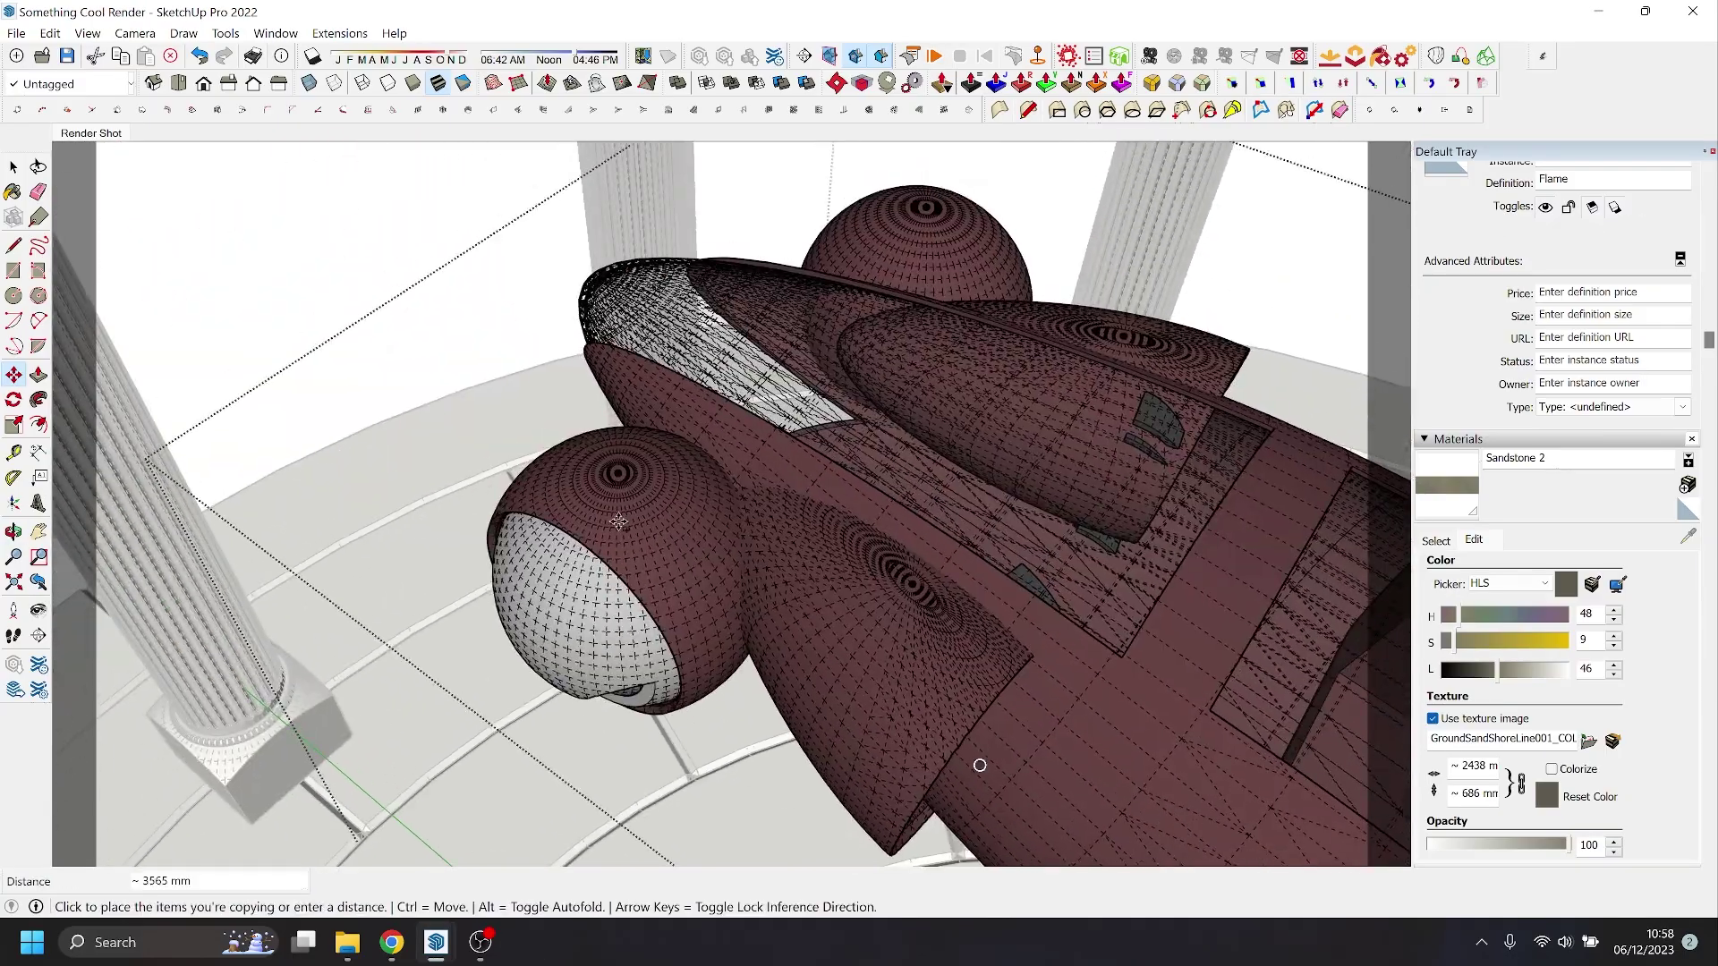
scroll(613, 462, up, 2)
scroll(613, 463, up, 1)
scroll(615, 466, down, 2)
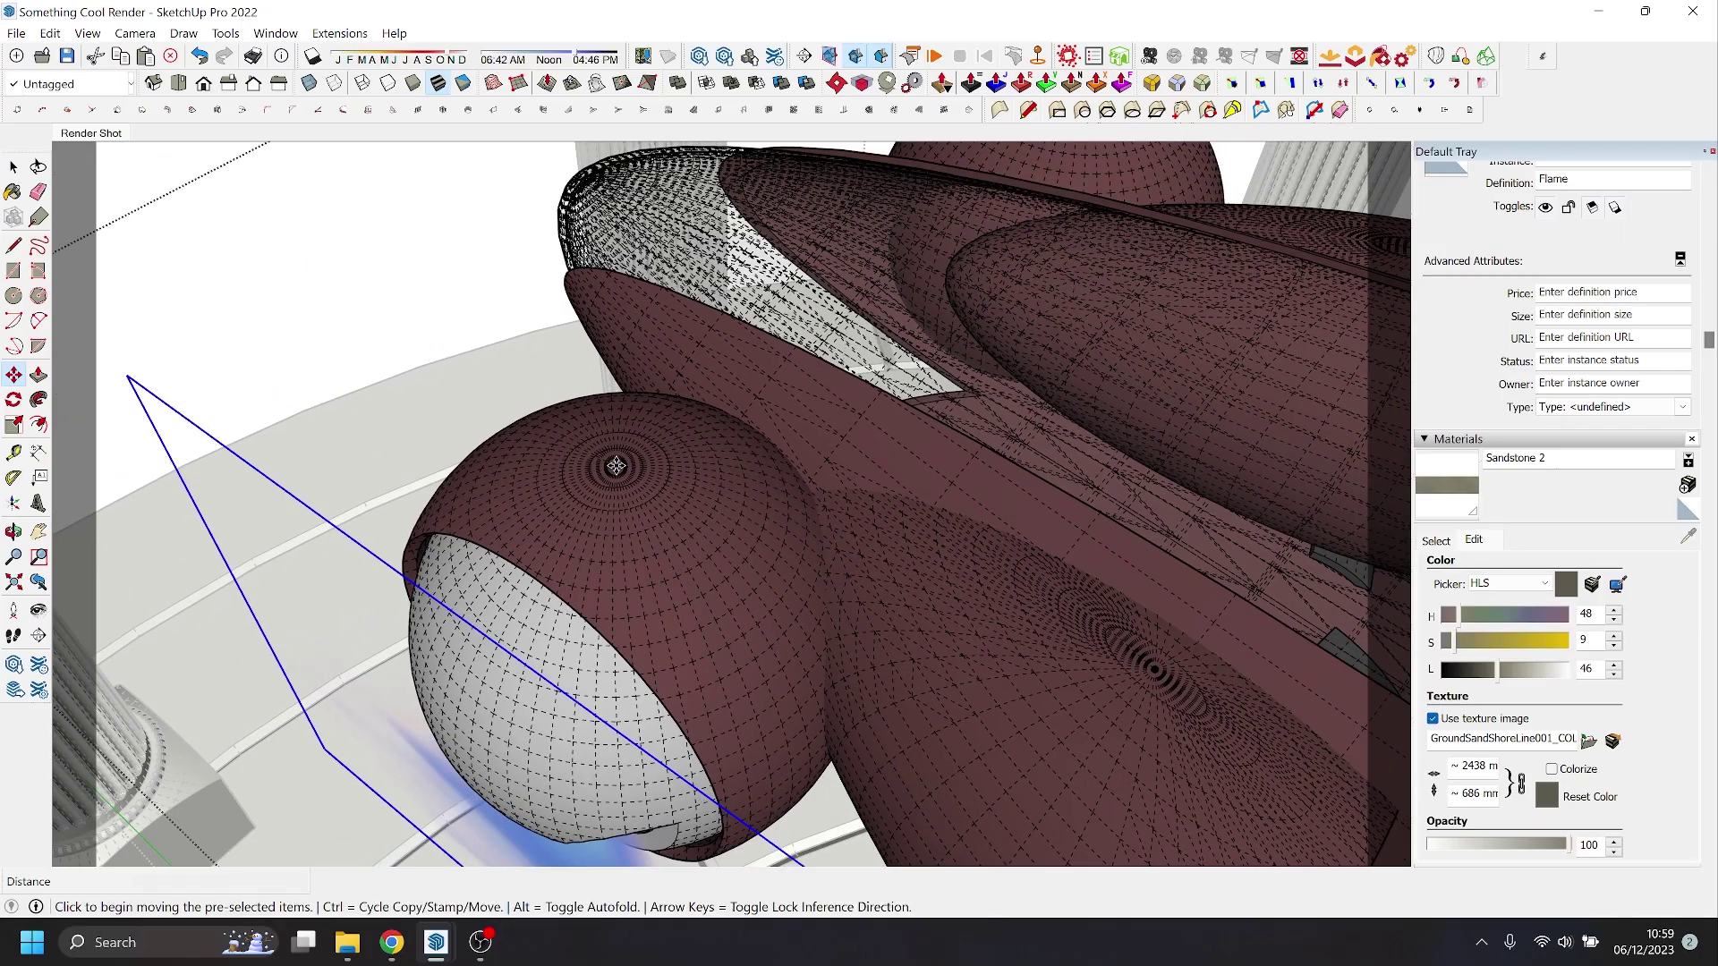
middle_drag(616, 465, 770, 674)
scroll(537, 460, up, 2)
scroll(536, 461, down, 4)
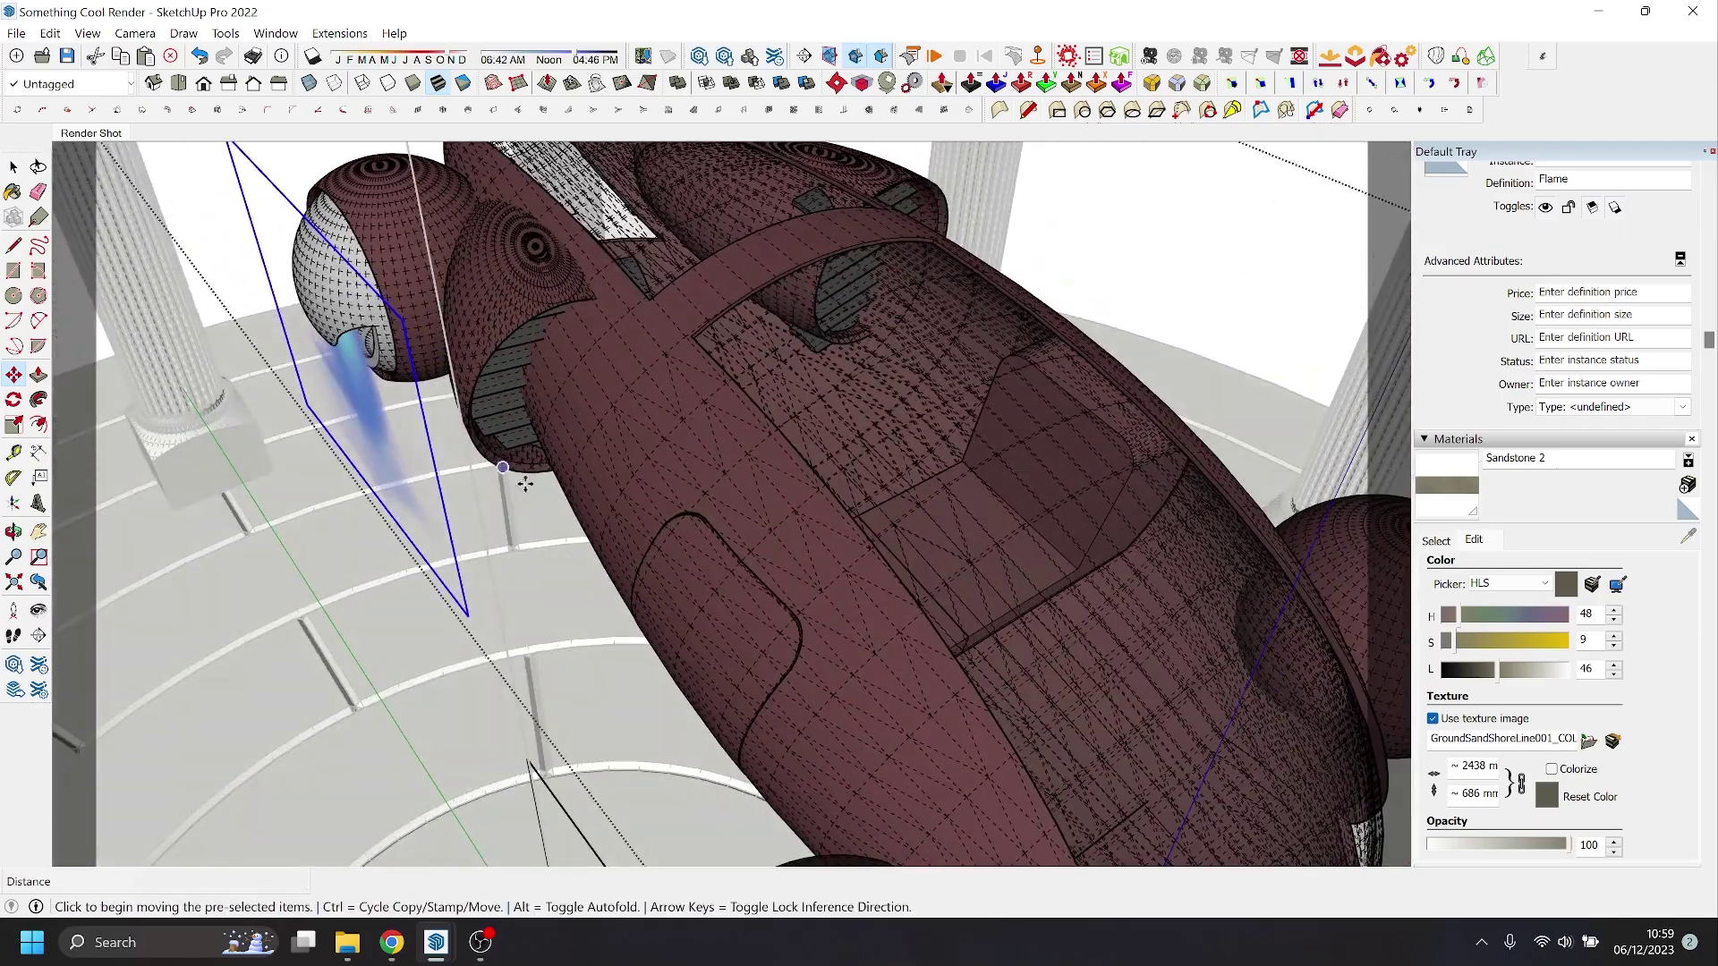
middle_drag(537, 461, 756, 519)
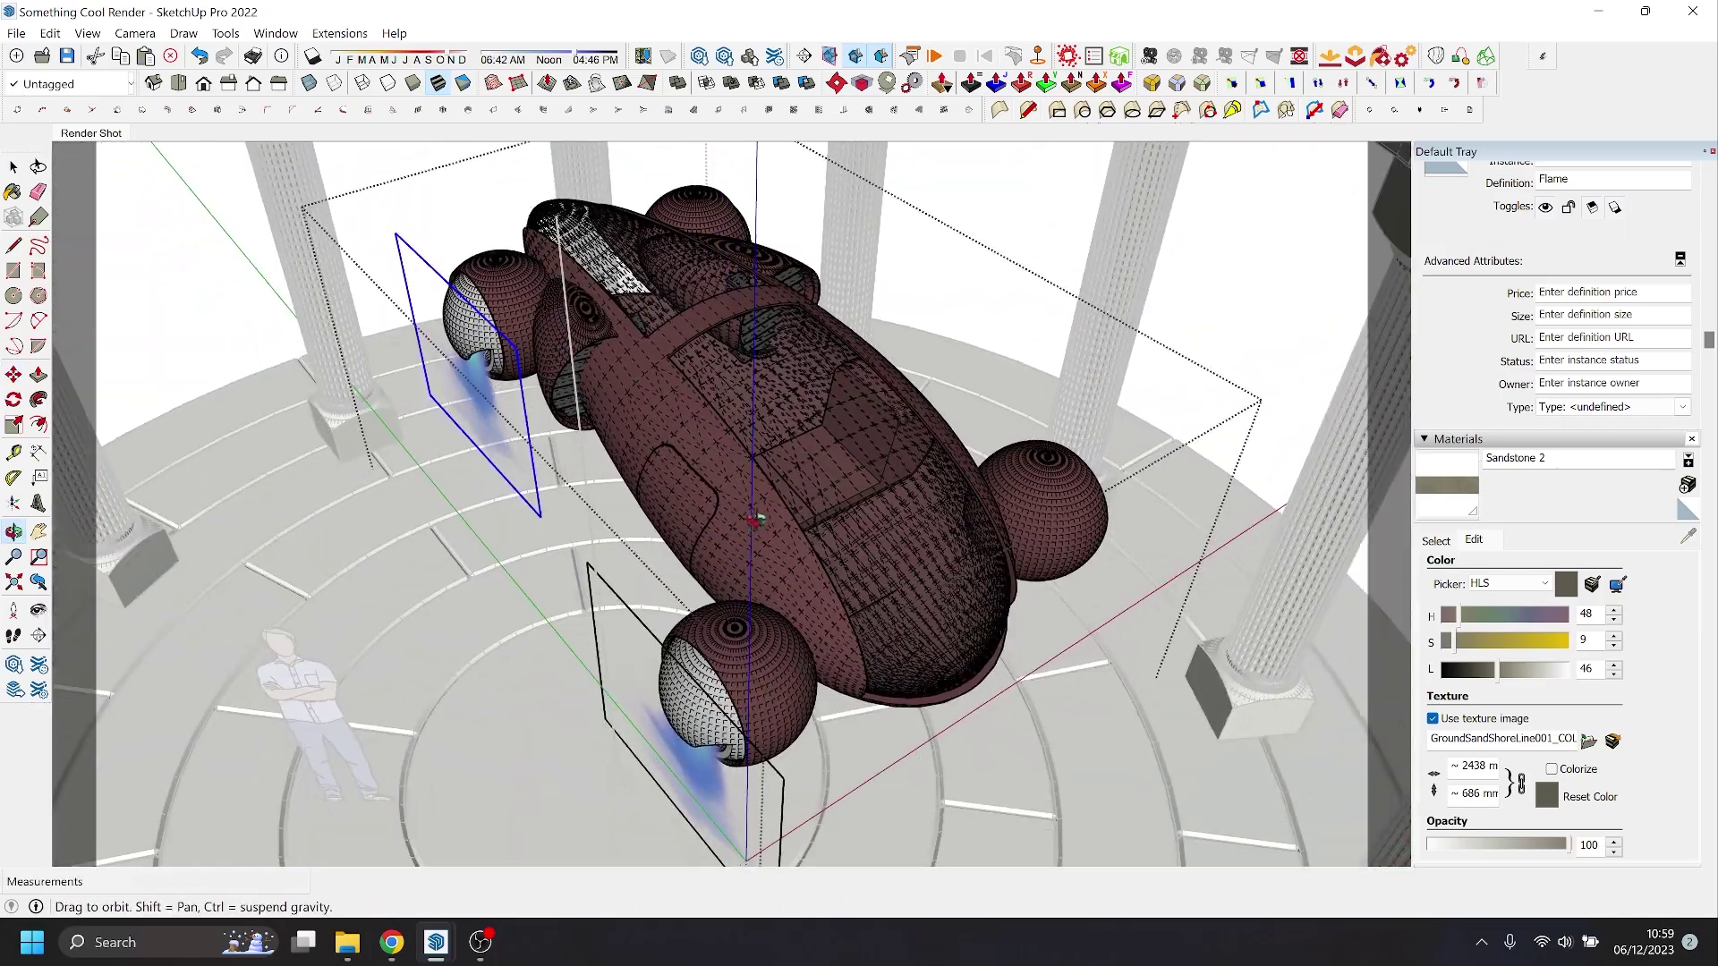
- Set the base emission of the footagecrate-ghostly-flame-wisp material to a Blackbody spectrum
click(683, 774)
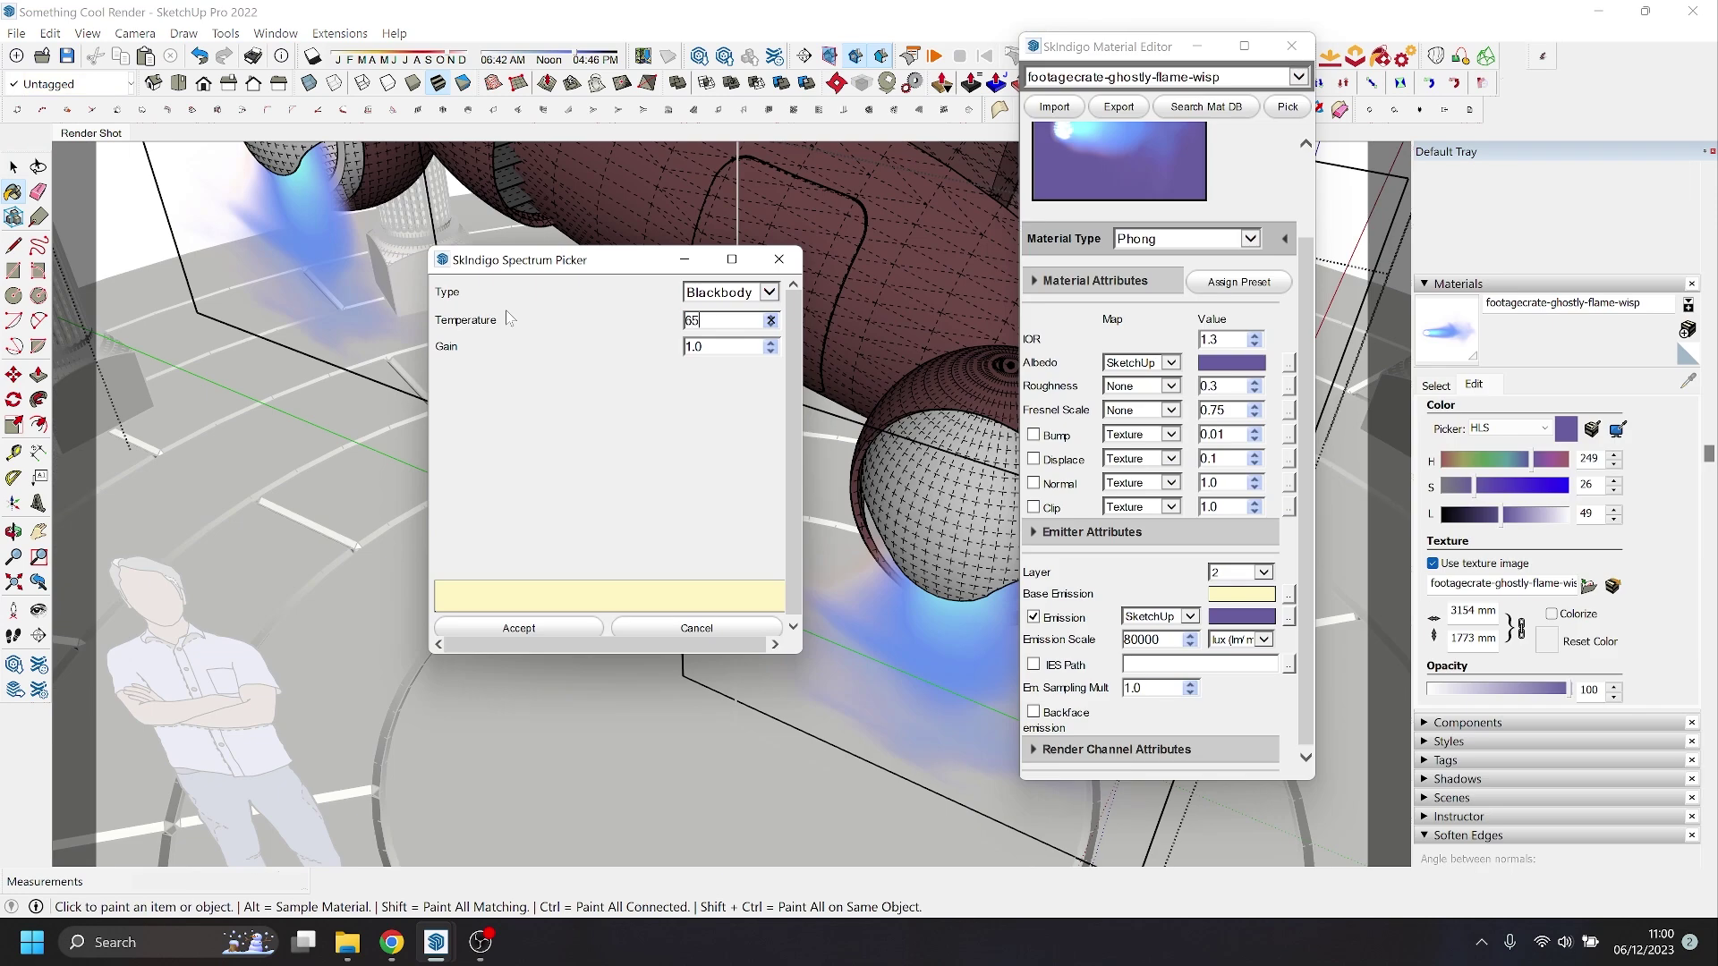
click(493, 626)
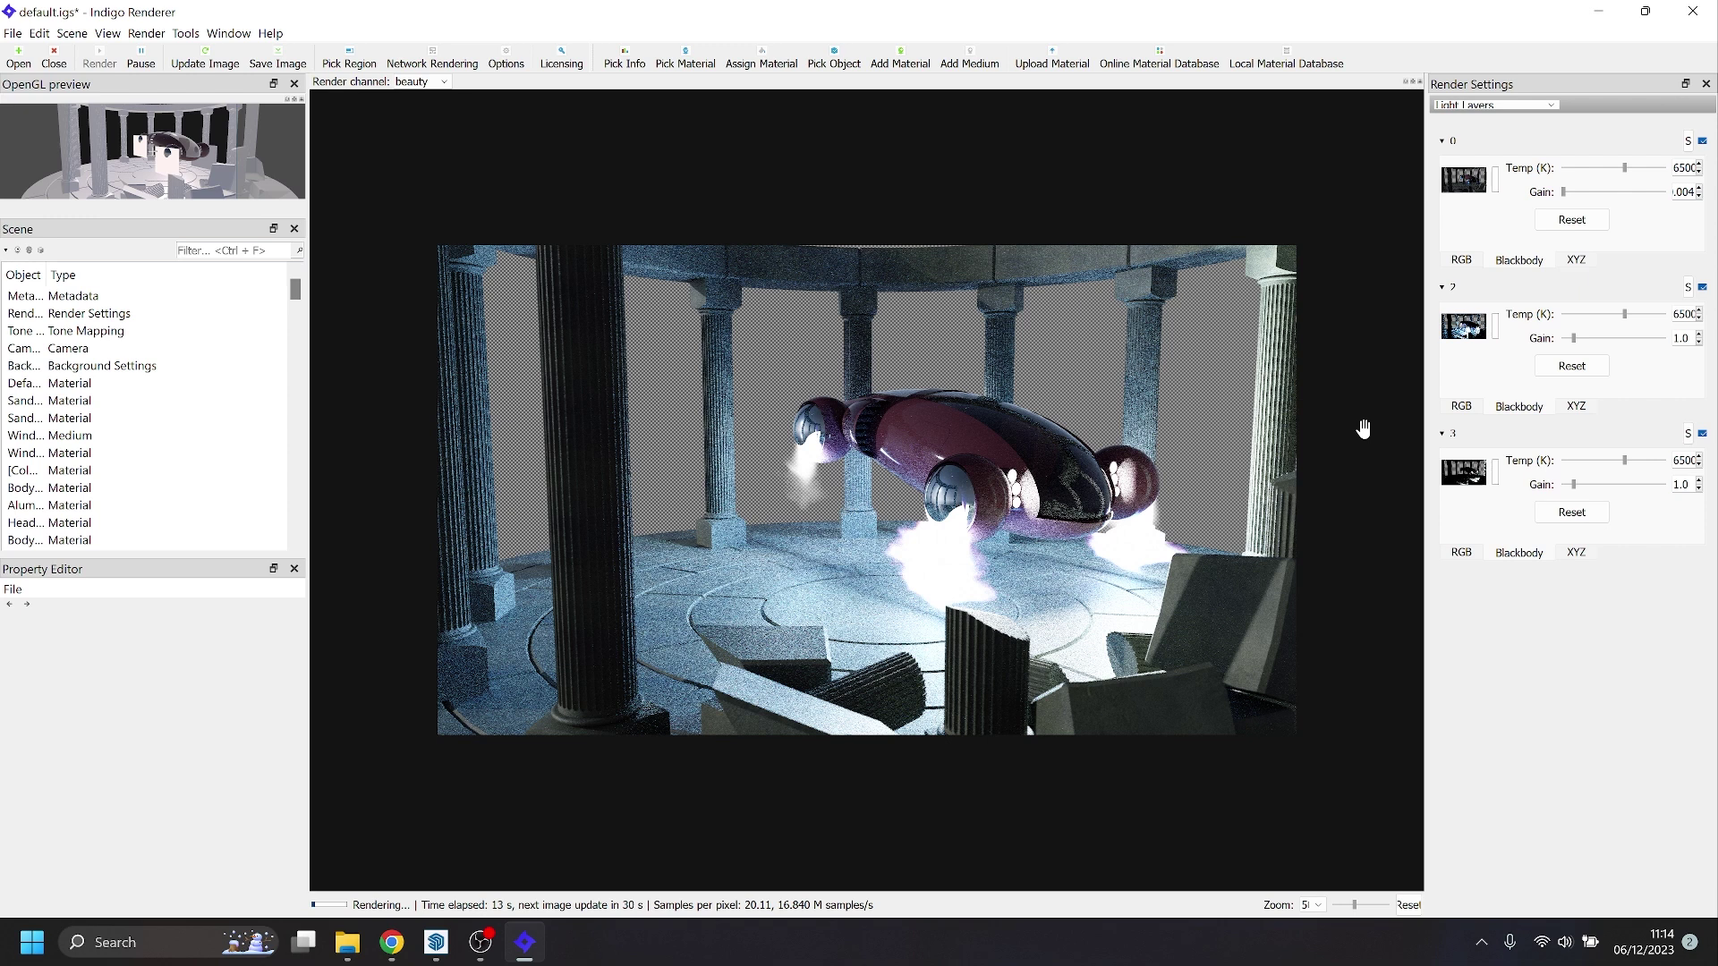
- In Indigo Renderer, set the gain of light layer 2 to 0.3 and open the Imaging settings
click(1698, 343)
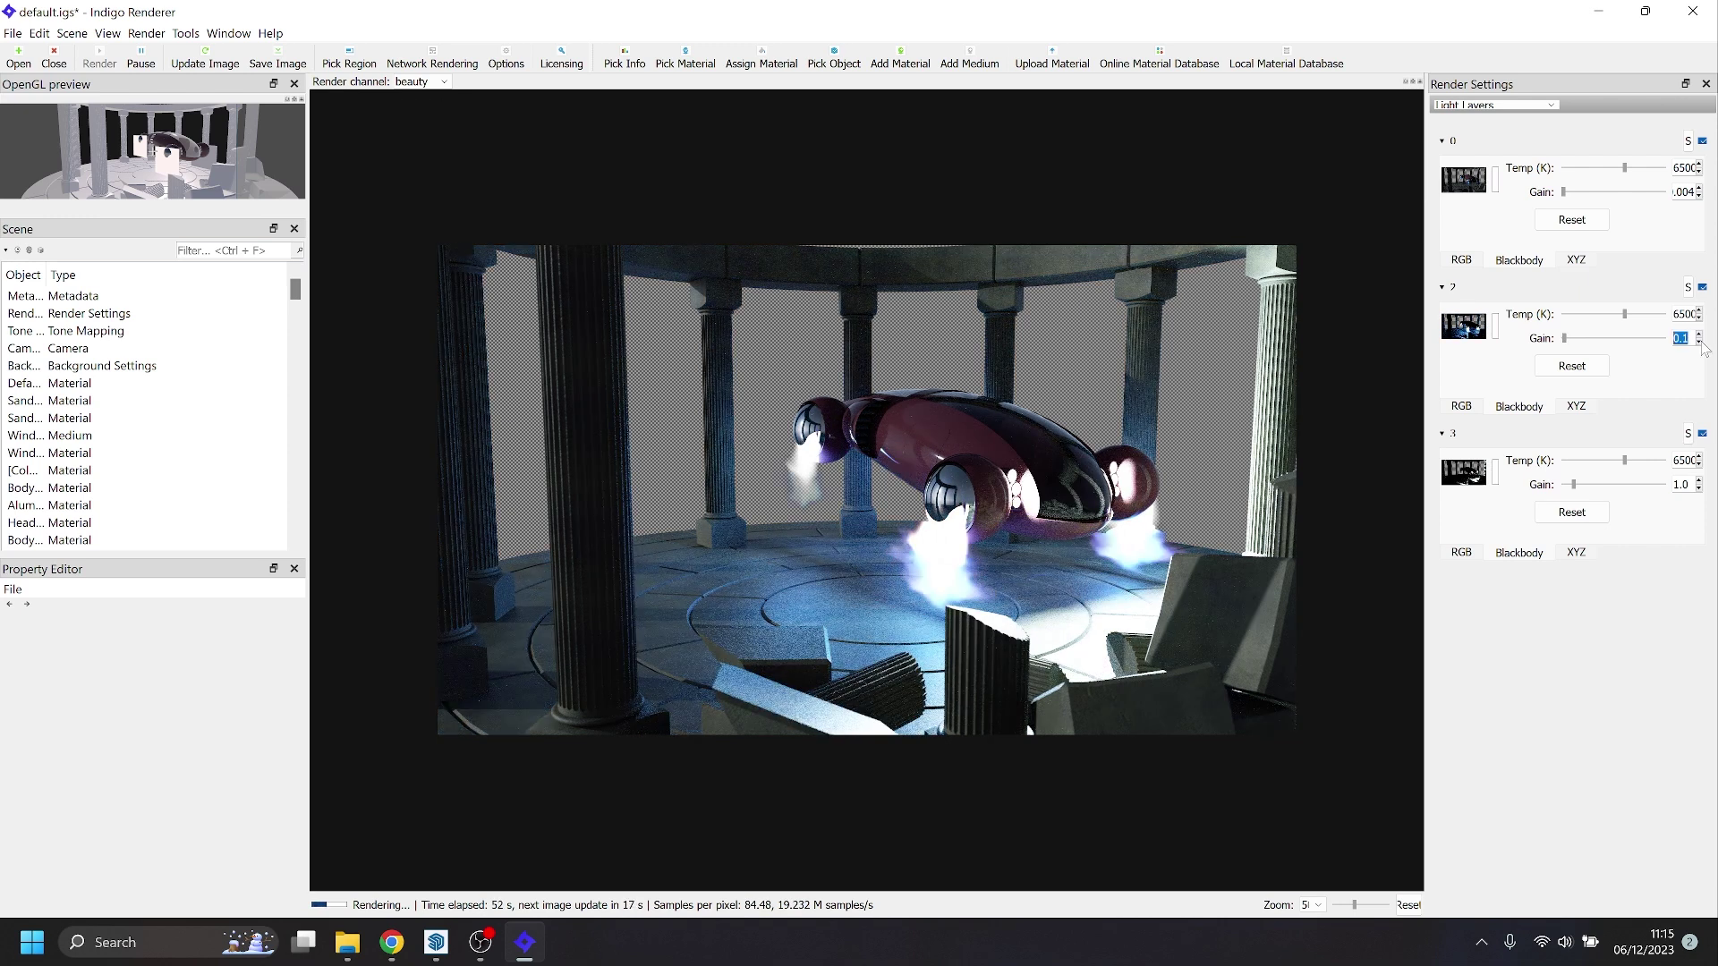
click(1698, 334)
click(1699, 334)
click(1551, 106)
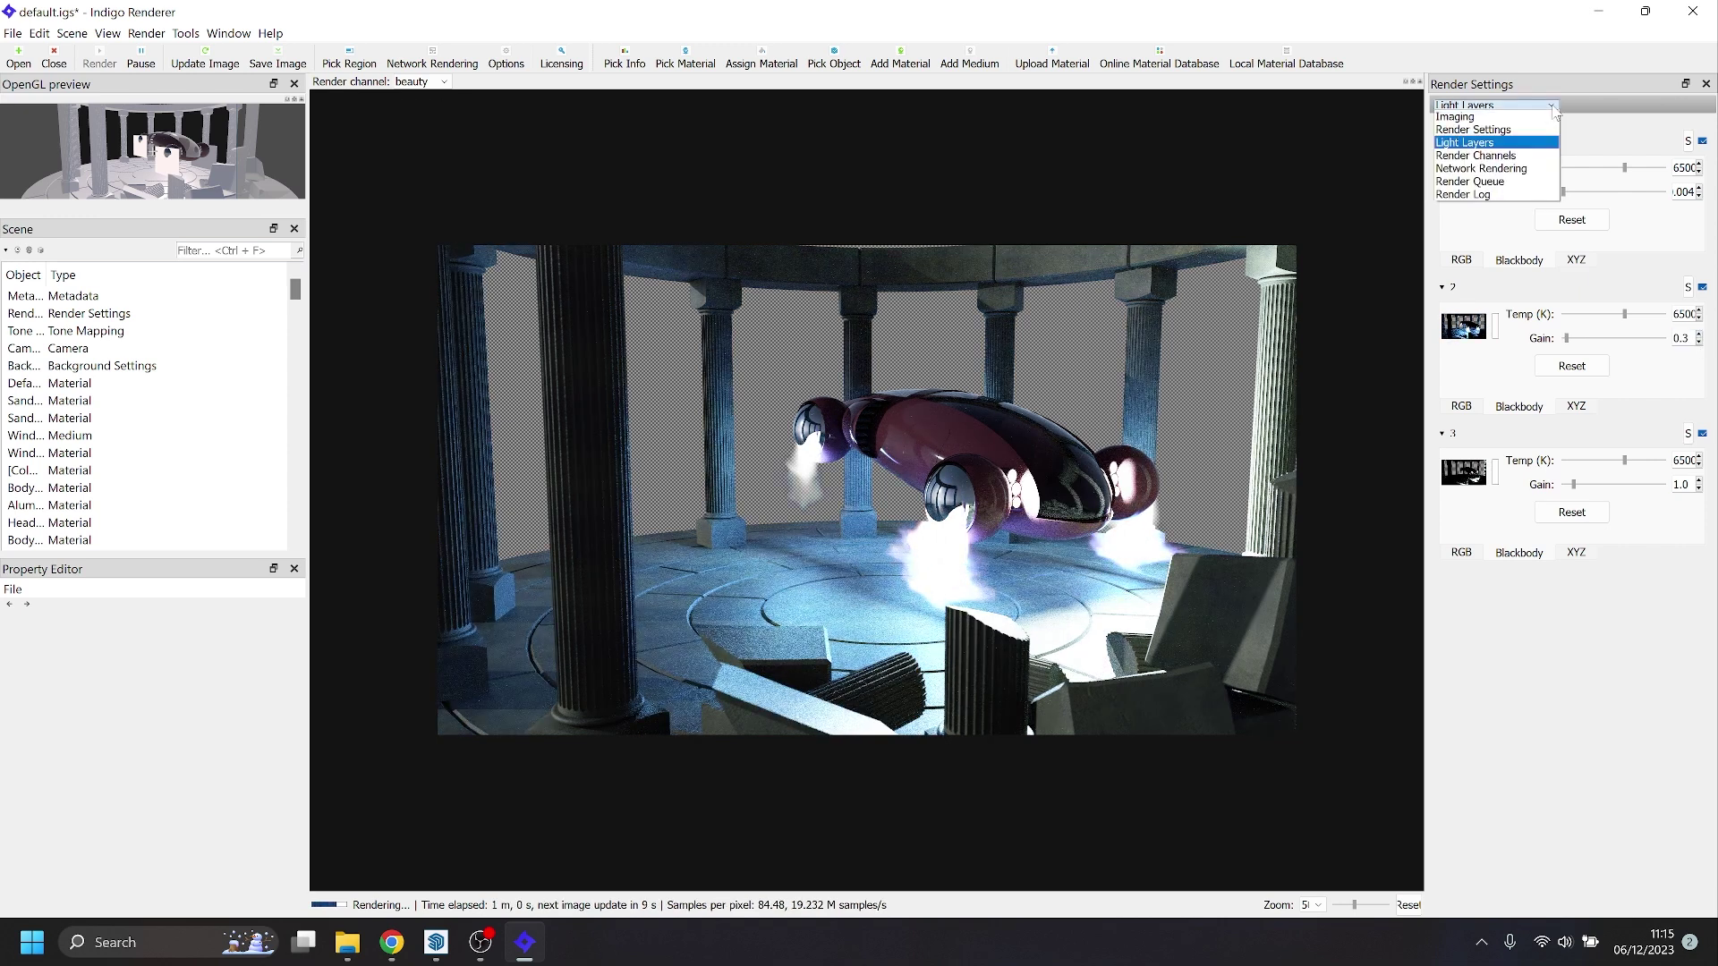
click(1488, 119)
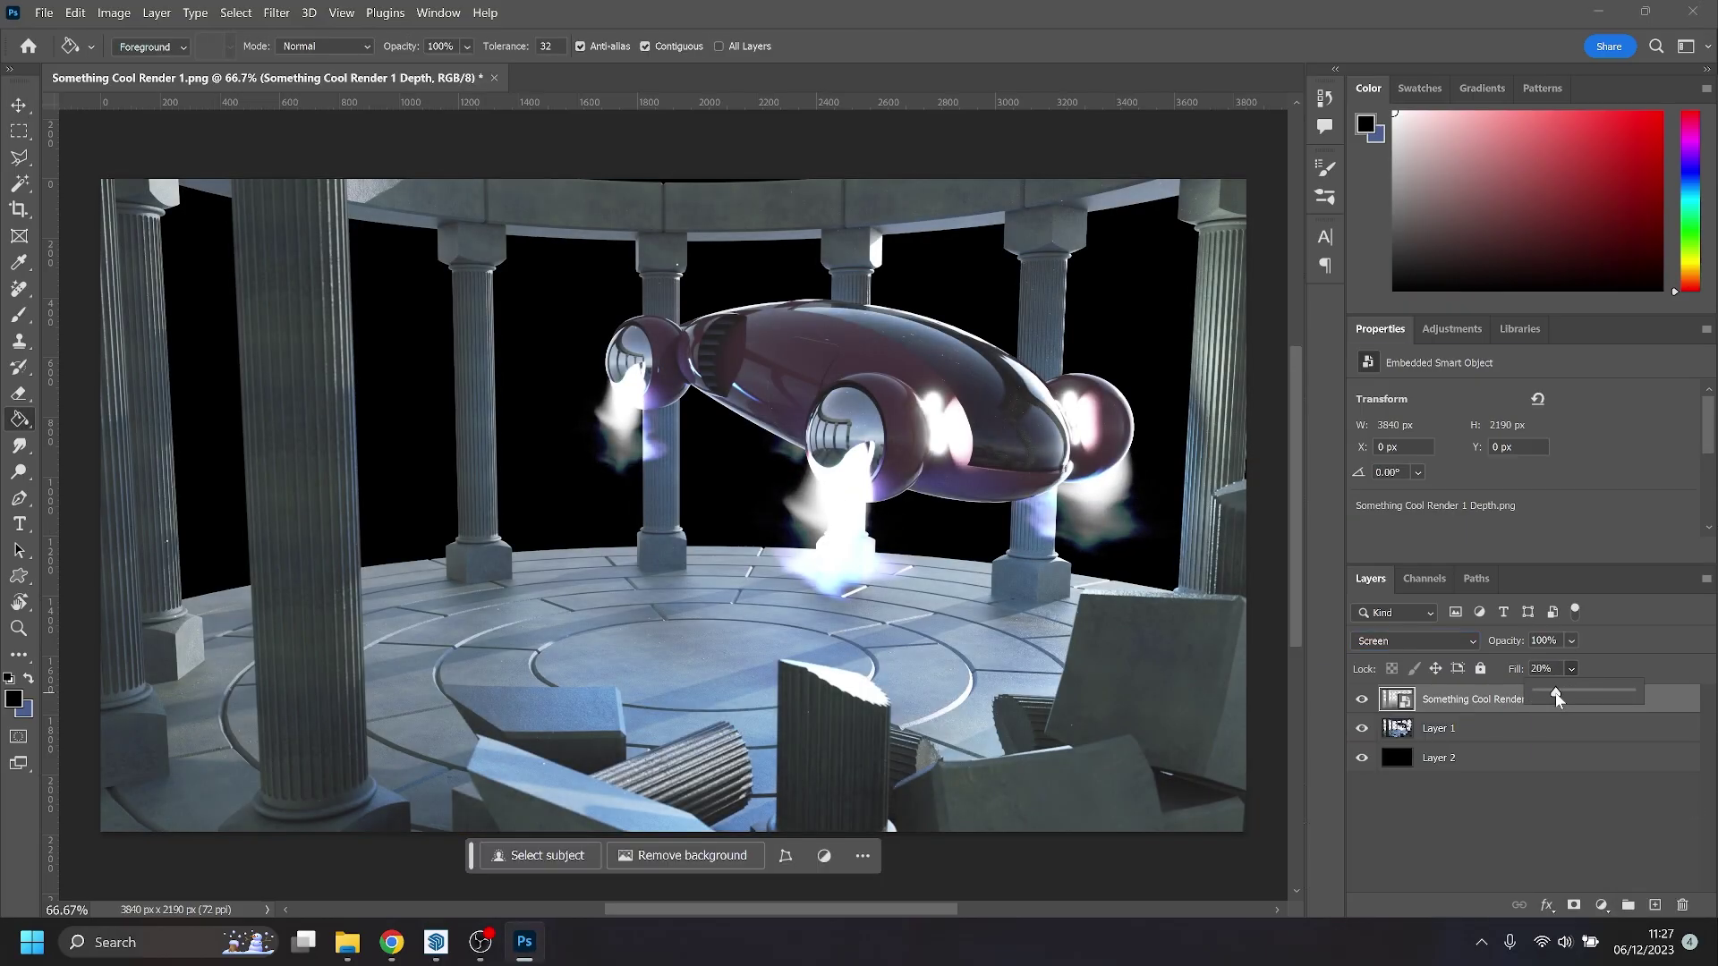
- Switch to Photoshop and apply a Curves adjustment to the Something Cool Render 1 Depth layer
click(114, 13)
mouse_move(144, 59)
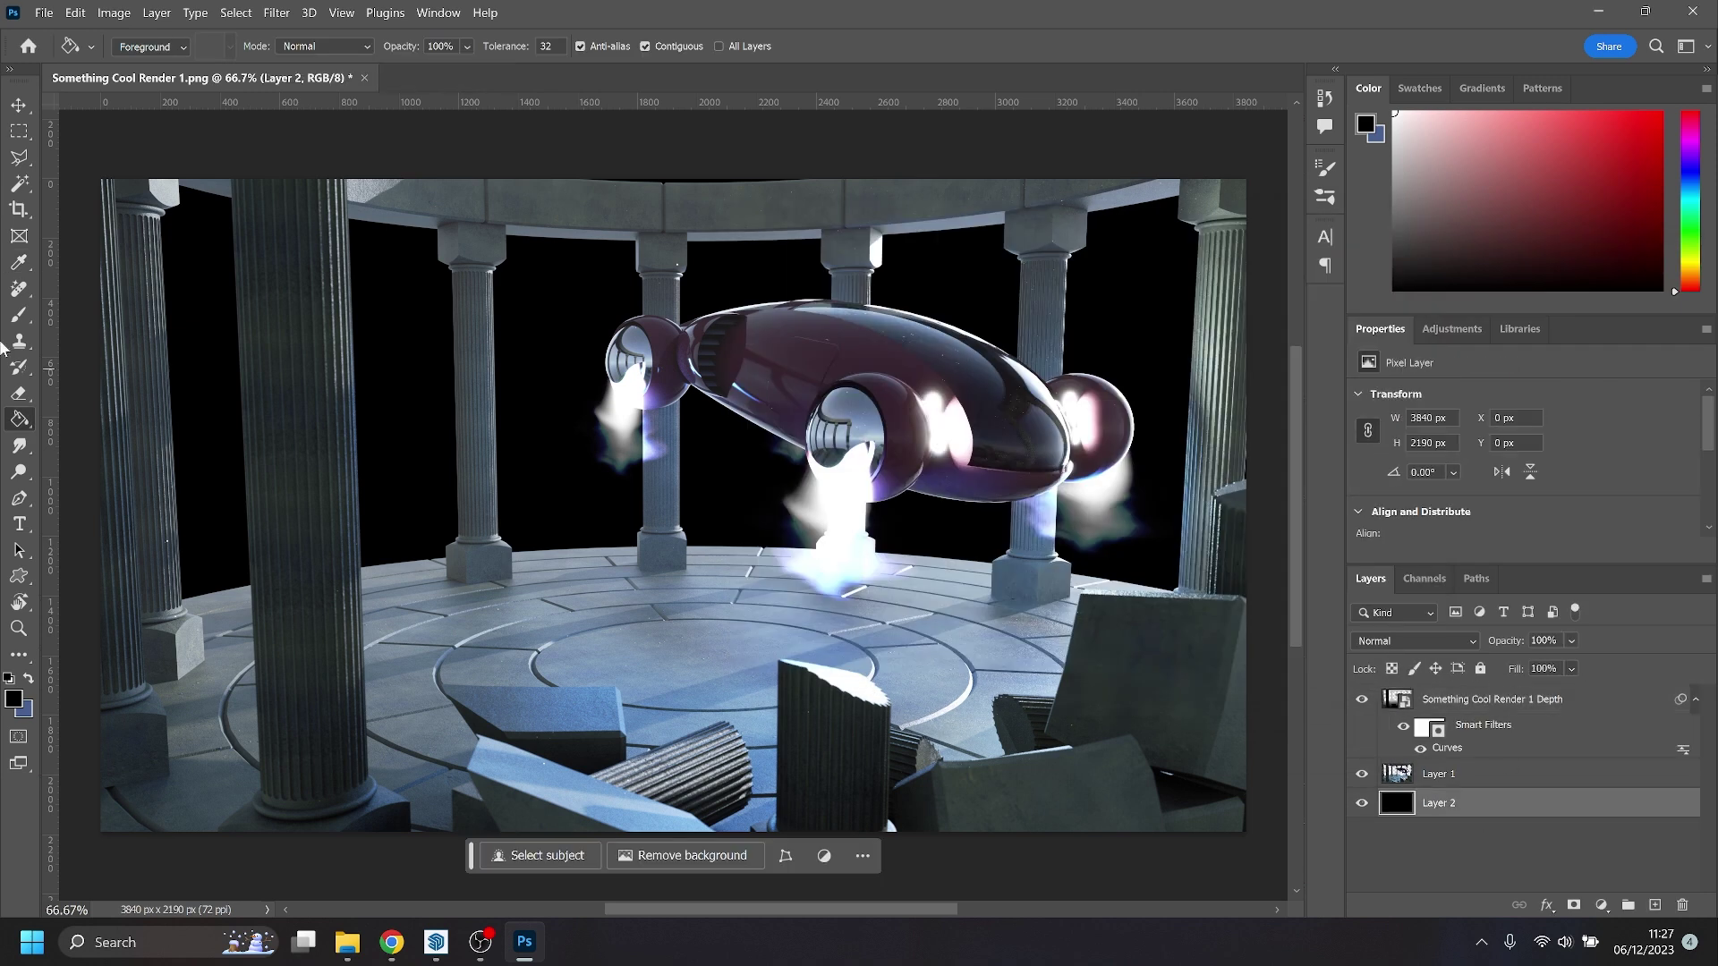
- Add a vertical linear gradient fill behind the columns, rising from the floor, and blend it with Screen at 49% fill
drag(568, 664, 568, 267)
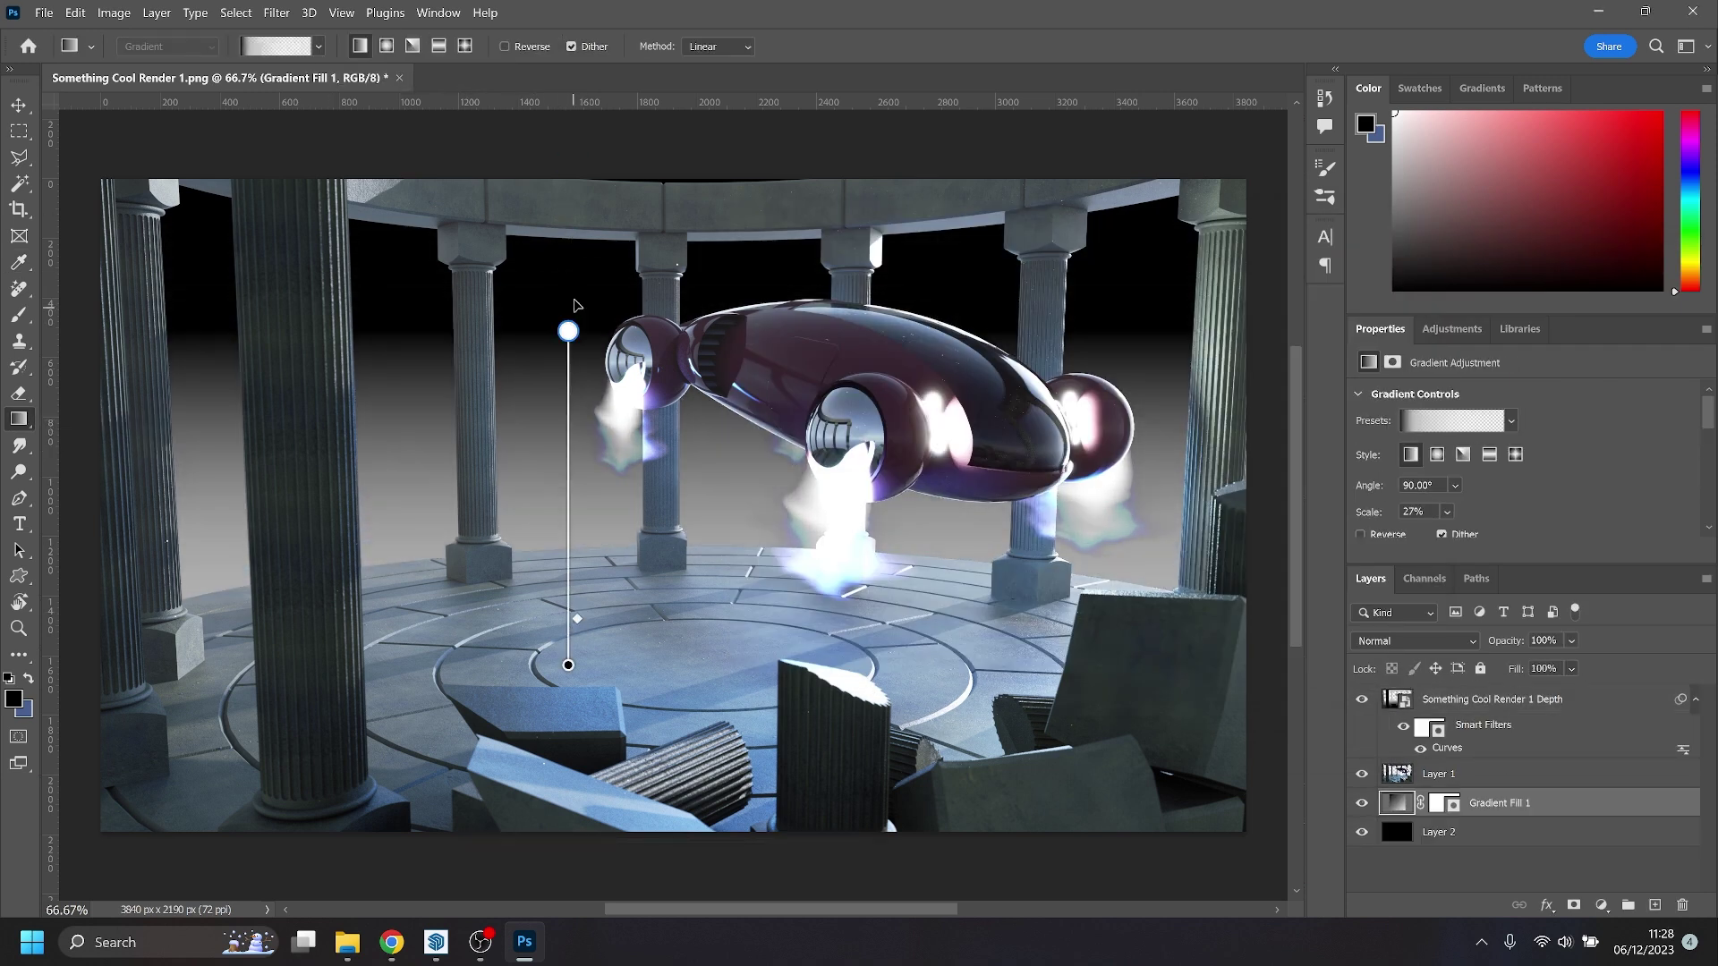
click(1510, 701)
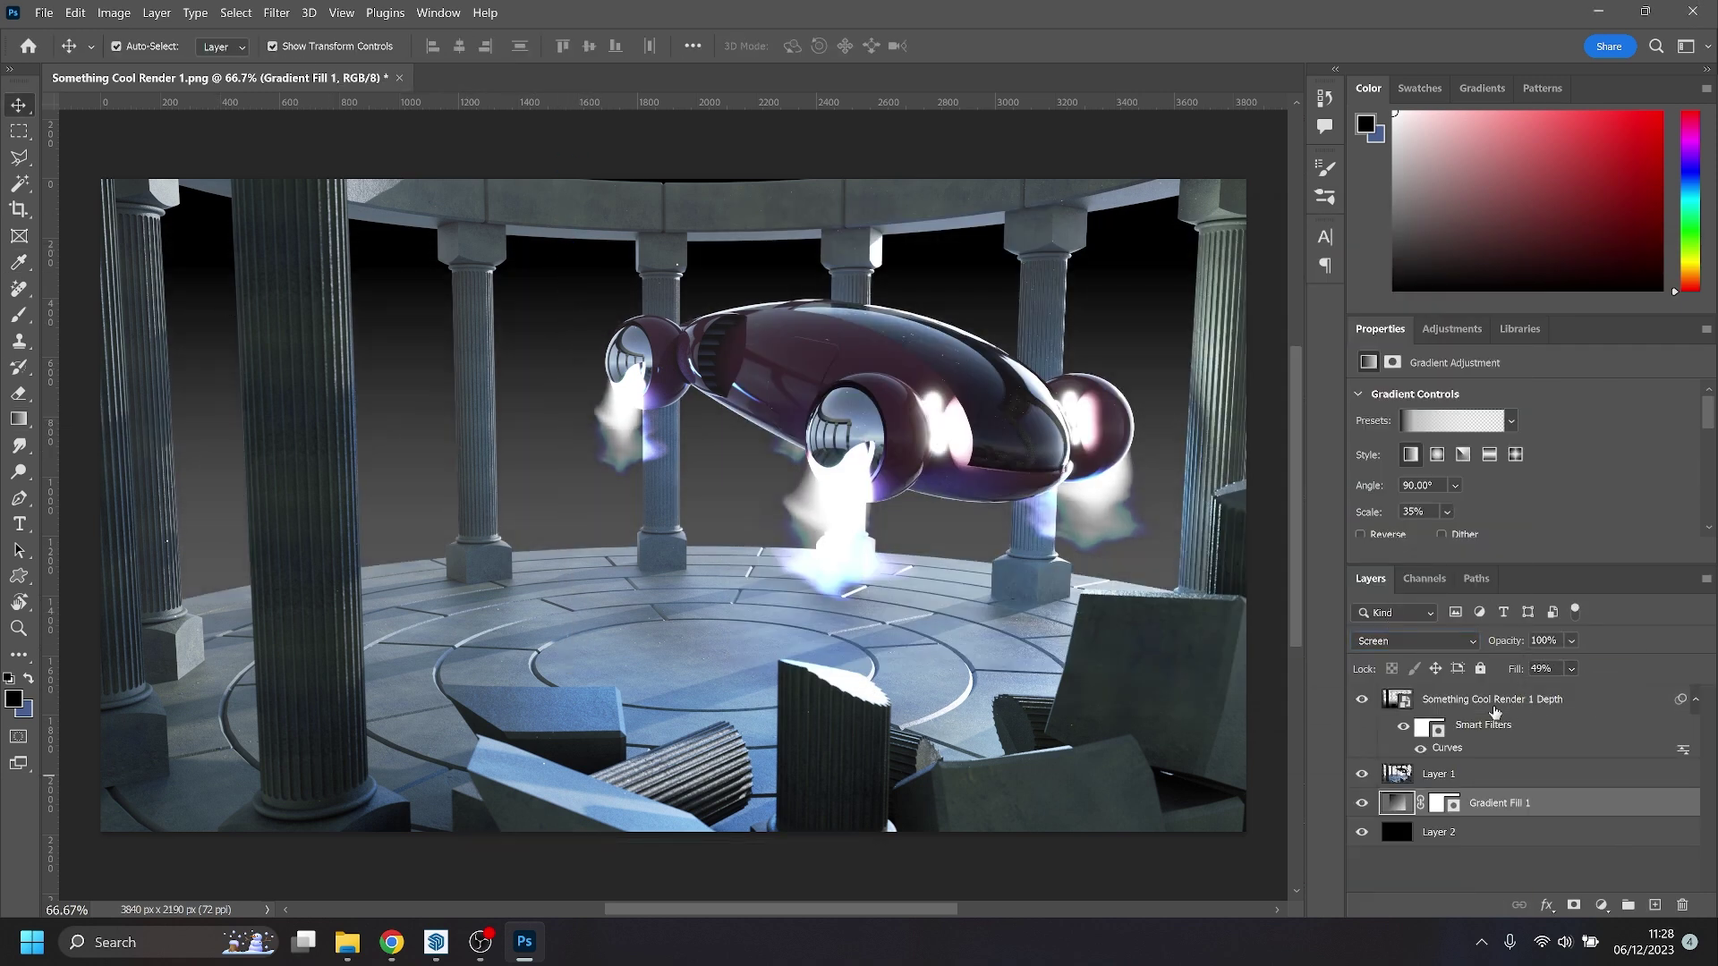